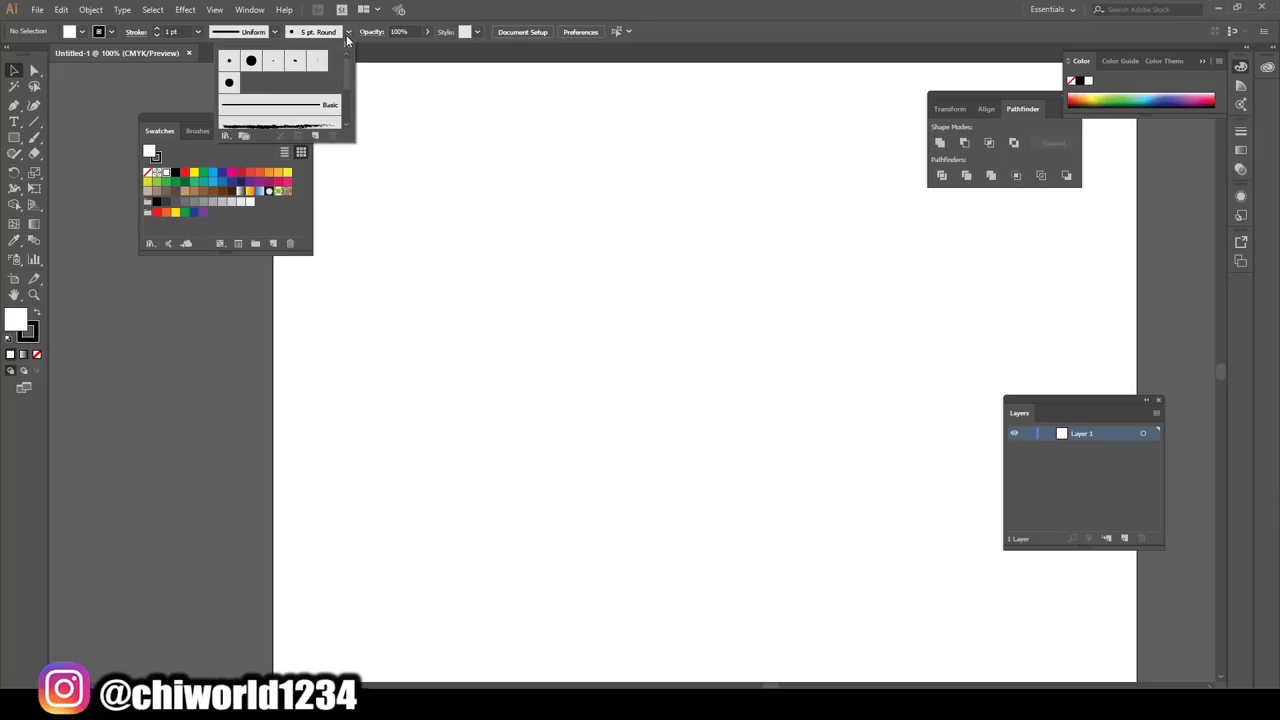
Make the calligraphic brush 3 pt with pressure-varied size and switch to the Paintbrush.
left_click(222, 207)
left_click(148, 207)
key("Tab")
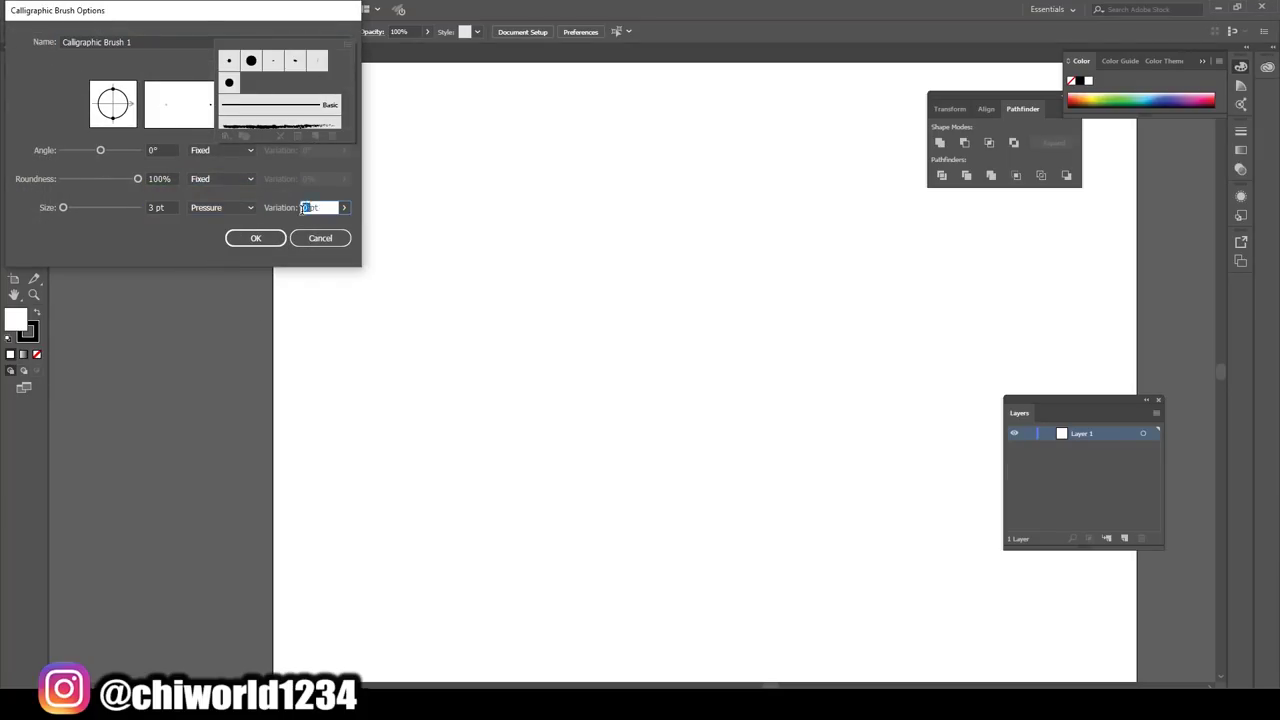
key("Return")
key("Escape")
left_click(34, 137)
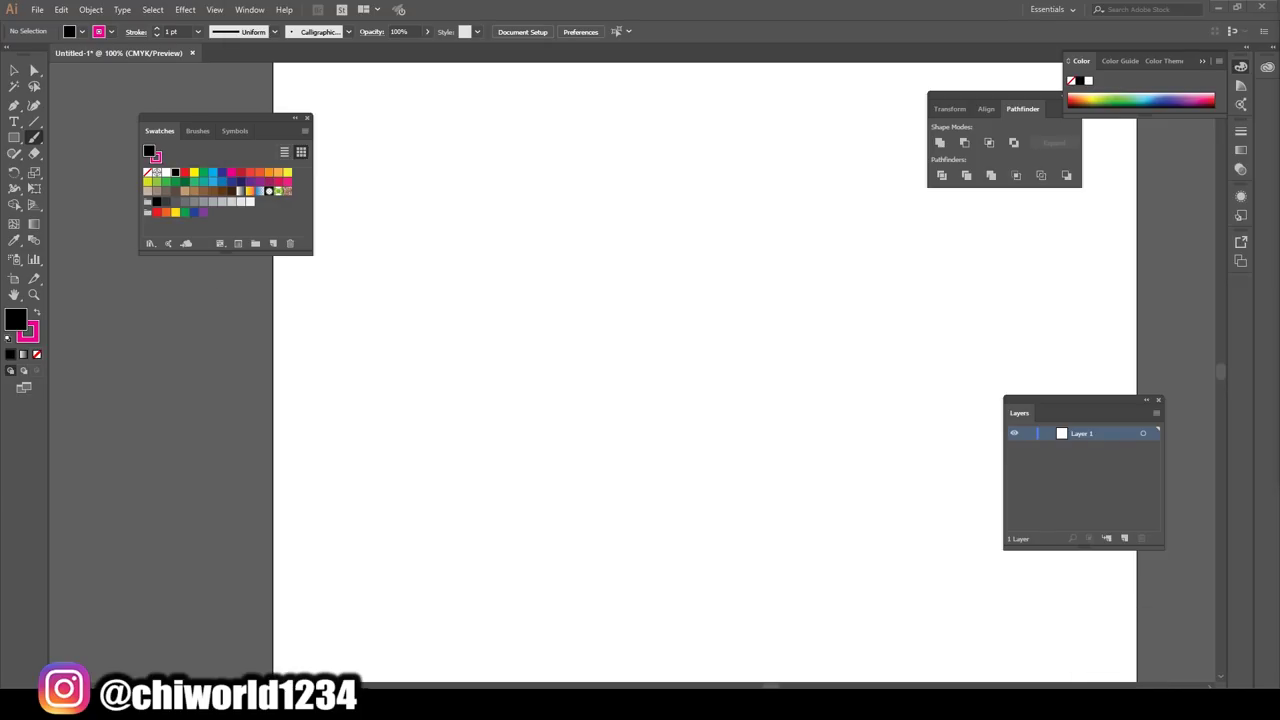
Clear the test strokes and lower the brush opacity for light sketch lines.
left_click_drag(232, 304, 243, 359)
key("ctrl+z")
key("ctrl+minus")
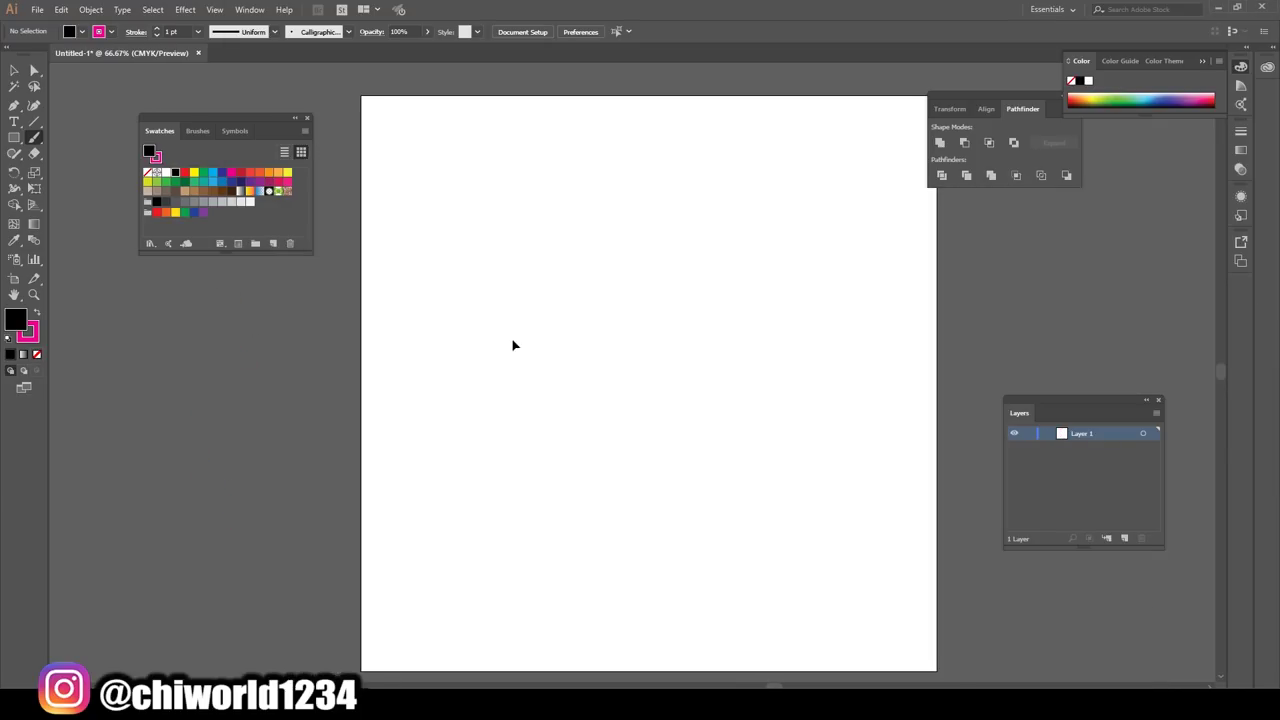
mouse_move(600, 484)
left_mouse_down()
mouse_move(771, 490)
mouse_move(737, 420)
mouse_move(786, 266)
mouse_move(617, 523)
mouse_move(503, 360)
mouse_move(516, 234)
left_mouse_up()
key("v")
key("ctrl+a")
key("Delete")
key("5")
key("6")
key("b")
Sketch the left side of the head and the right ear contour, then reposition those strokes.
left_click_drag(480, 289, 497, 361)
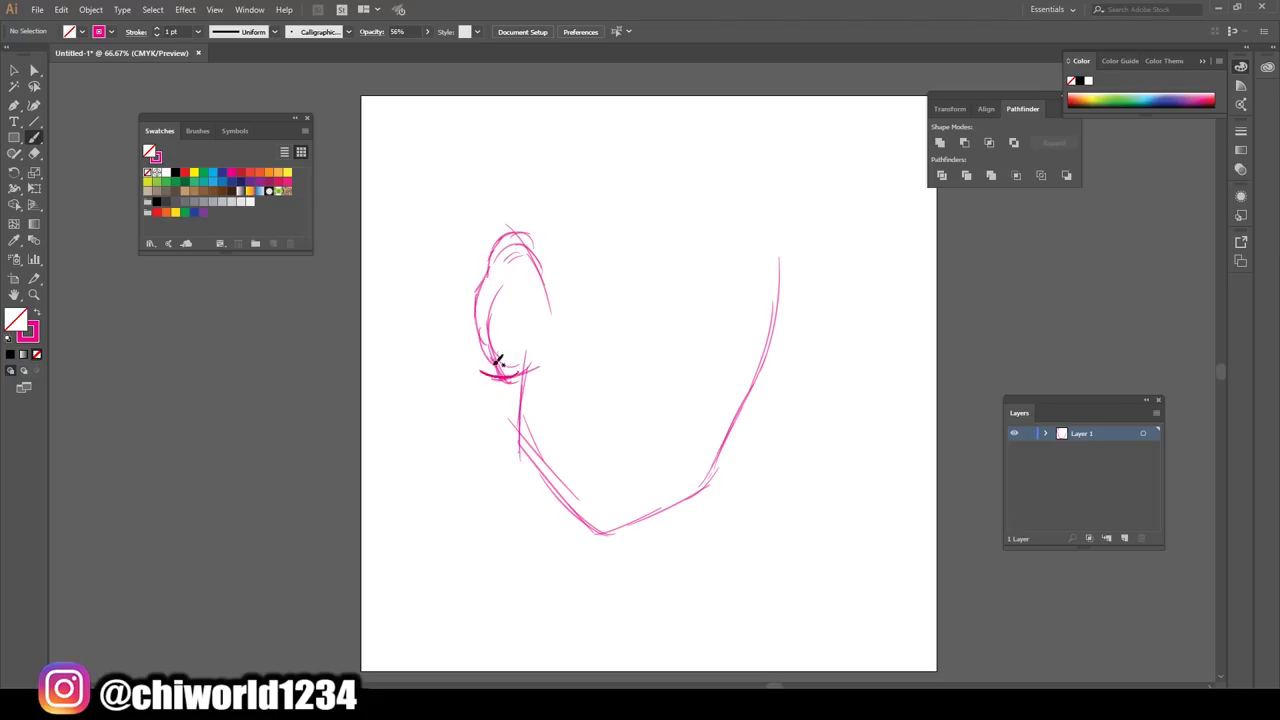
mouse_move(751, 436)
left_mouse_down()
mouse_move(794, 323)
mouse_move(803, 206)
mouse_move(763, 366)
mouse_move(667, 508)
mouse_move(556, 526)
left_mouse_up()
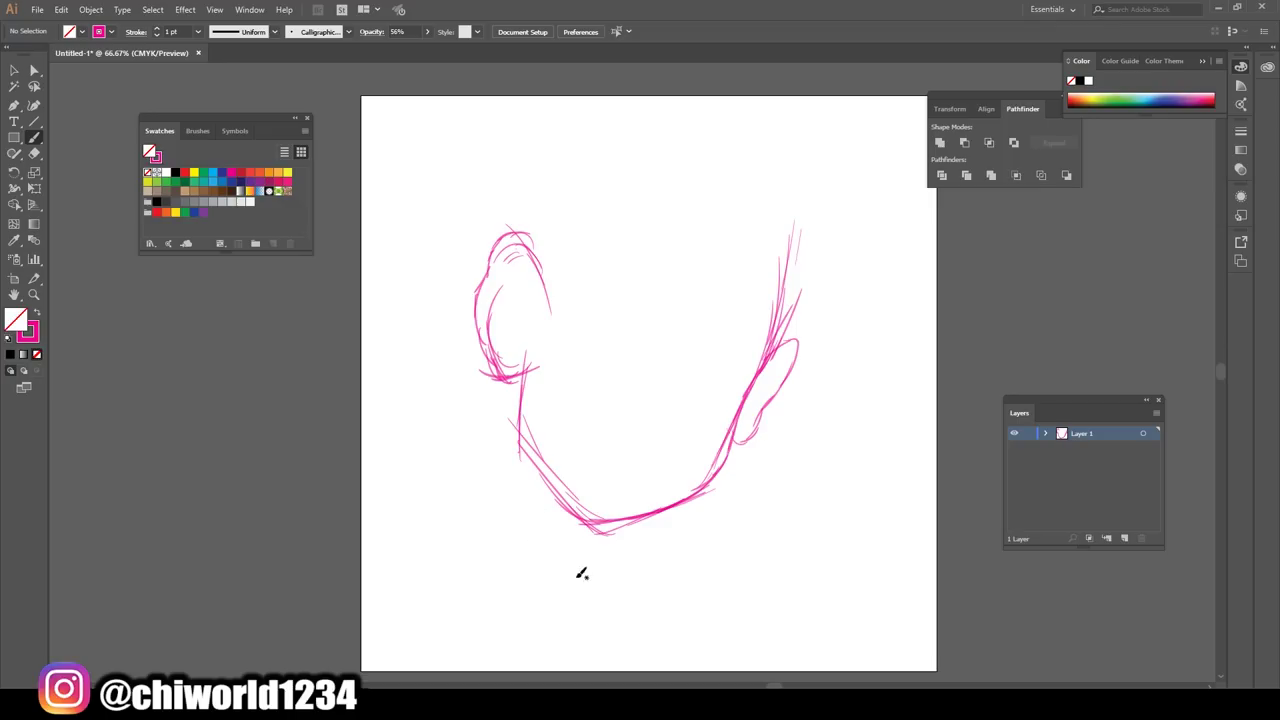
key("v")
left_click_drag(389, 494, 560, 220)
left_click_drag(468, 216, 446, 214)
left_click_drag(402, 517, 781, 300)
left_click_drag(544, 386, 566, 406)
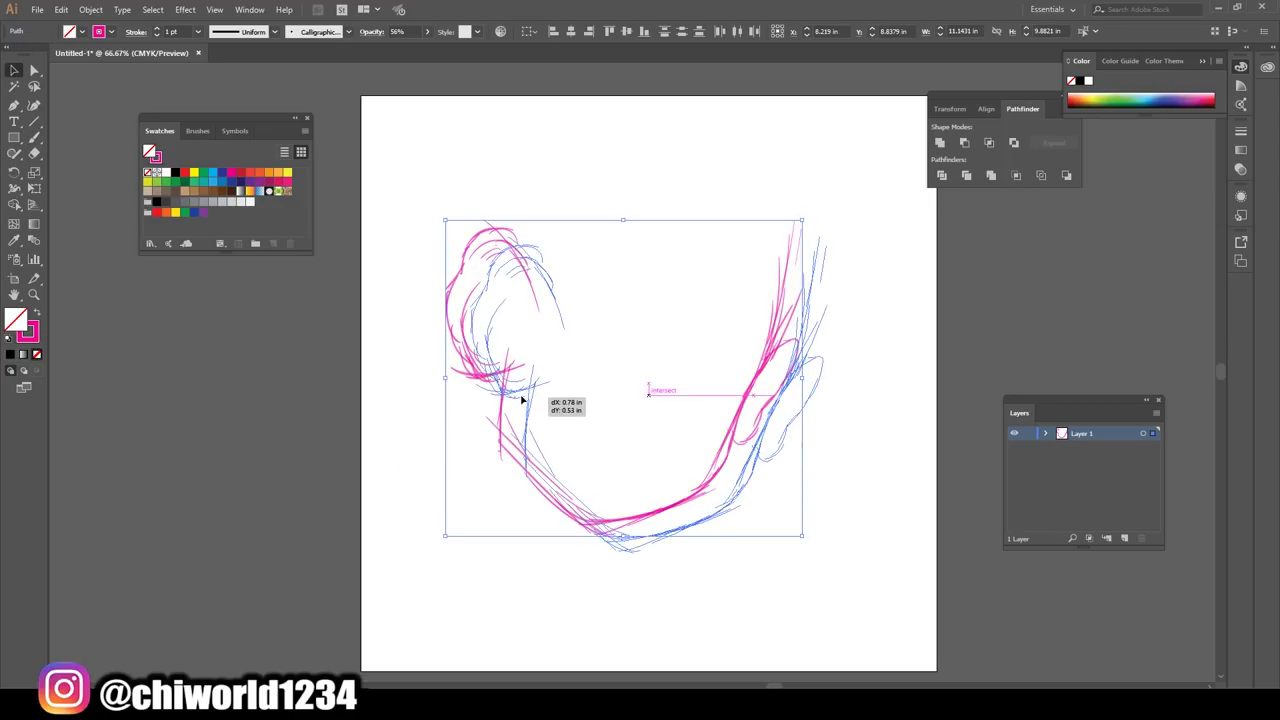
key("ctrl+shift+a")
key("b")
Sketch the top and right side of the head with curly hair across the top.
mouse_move(545, 285)
left_mouse_down()
mouse_move(572, 190)
mouse_move(558, 186)
left_mouse_up()
mouse_move(800, 372)
left_mouse_down()
mouse_move(829, 286)
mouse_move(640, 182)
mouse_move(571, 243)
left_mouse_up()
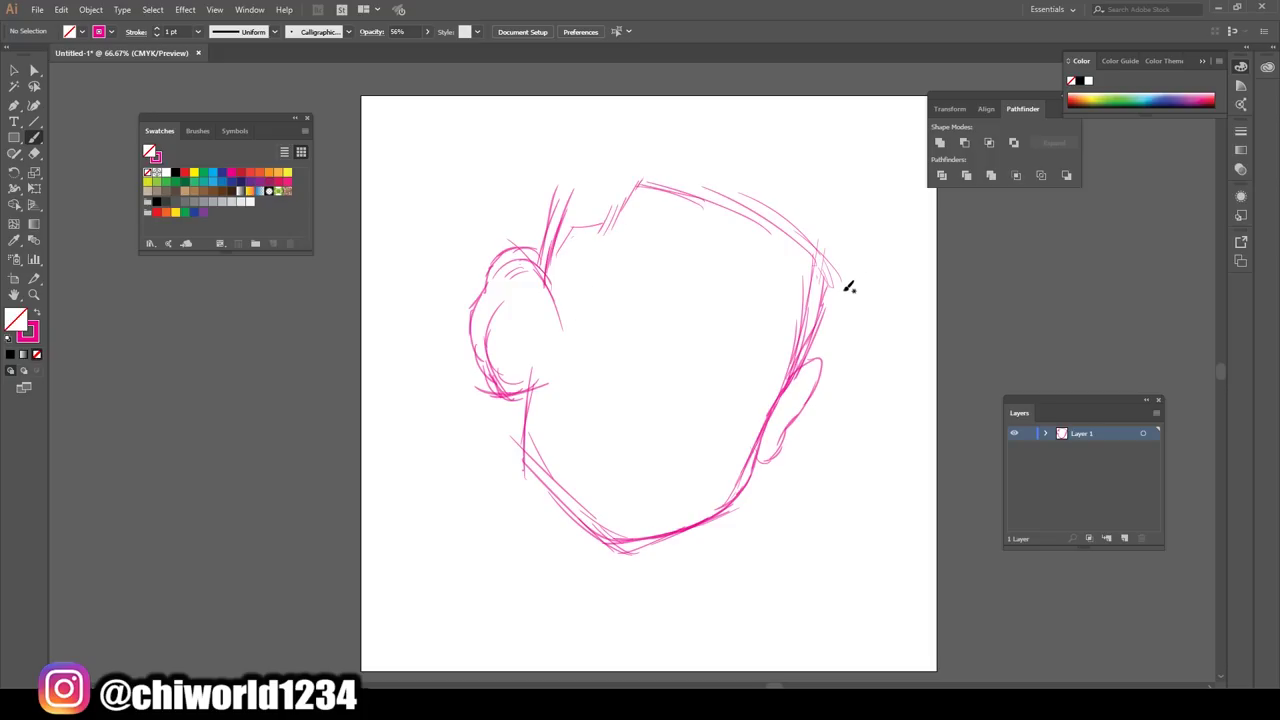
mouse_move(849, 287)
left_mouse_down()
mouse_move(889, 157)
mouse_move(634, 183)
mouse_move(529, 103)
mouse_move(541, 133)
left_mouse_up()
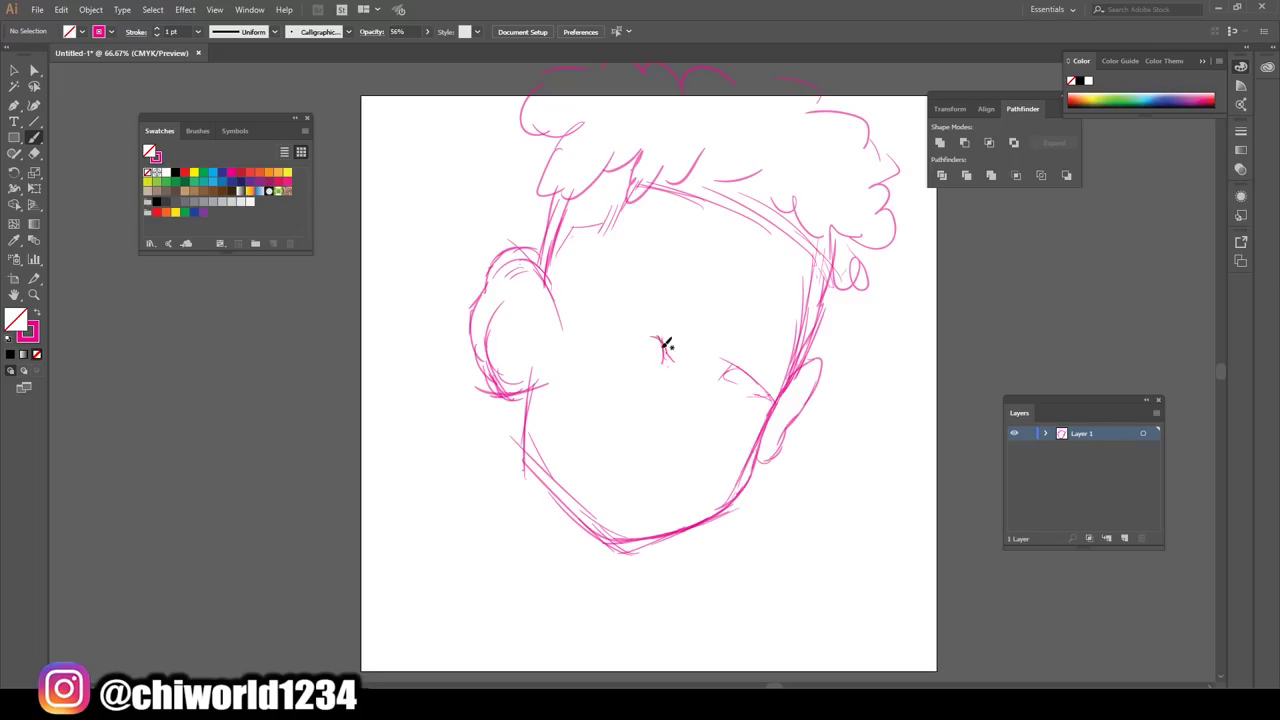
Sketch the closed eyes, arched eyebrows, smirk line and chin.
left_click_drag(665, 344, 588, 335)
left_click_drag(676, 330, 608, 322)
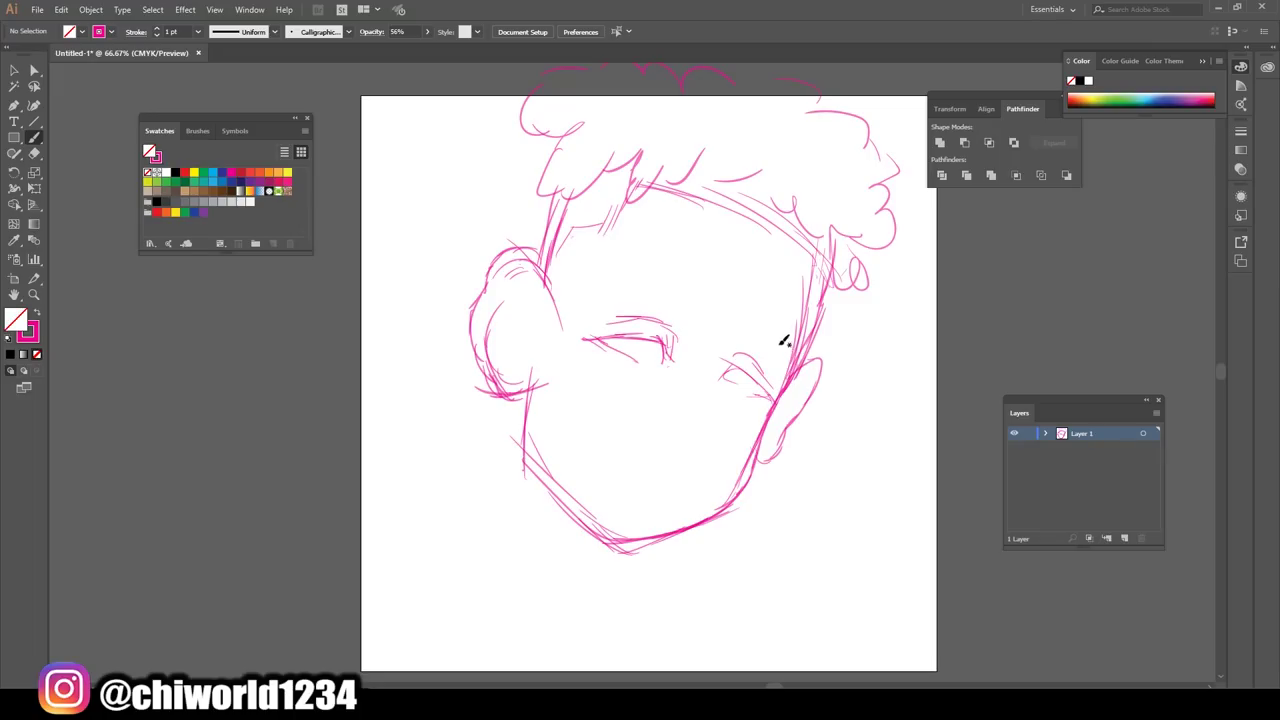
mouse_move(709, 297)
left_mouse_down()
mouse_move(604, 262)
mouse_move(675, 250)
left_mouse_up()
left_click_drag(646, 418, 698, 438)
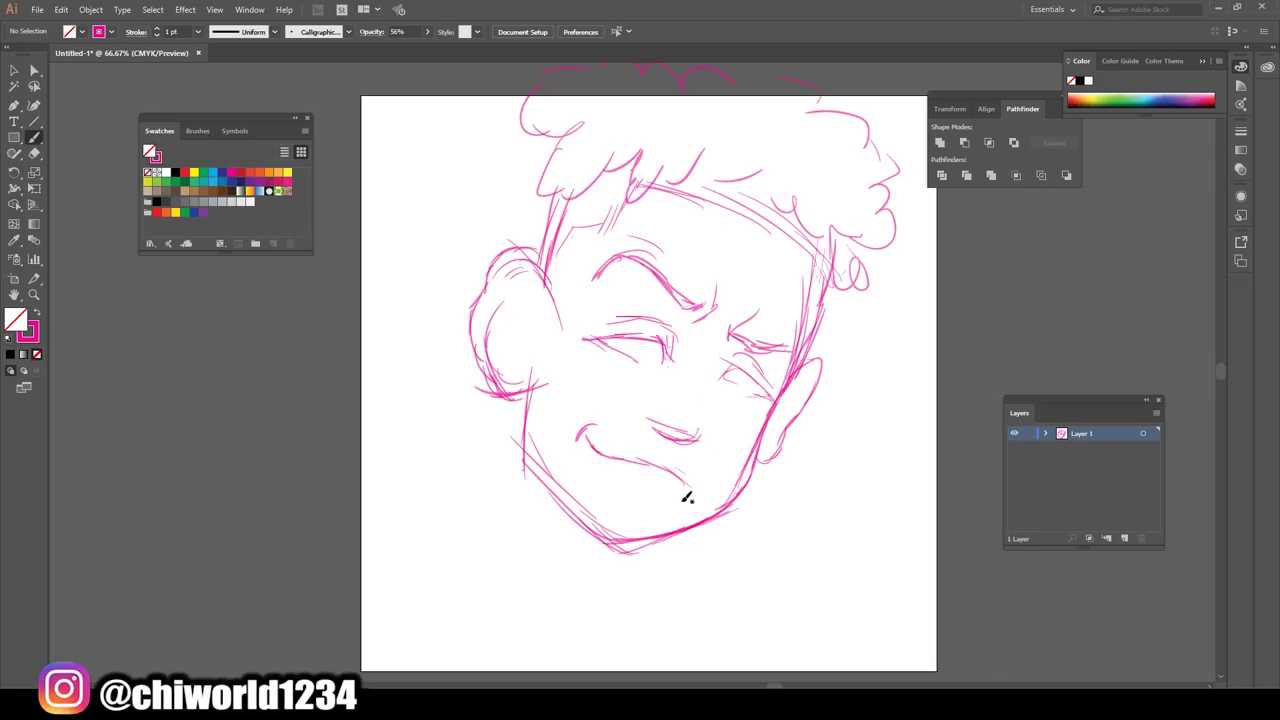
left_click_drag(660, 537, 537, 472)
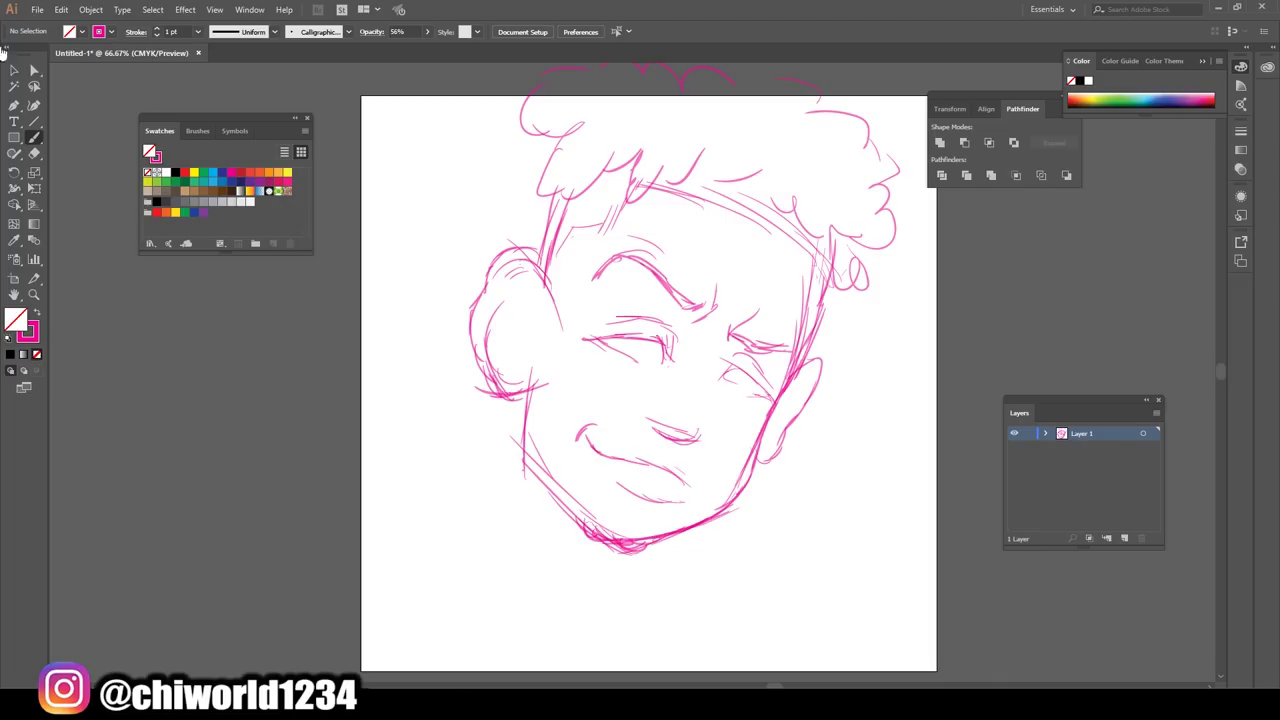
Move the ear strokes into place.
left_click(14, 70)
mouse_move(467, 183)
left_mouse_down()
mouse_move(571, 471)
mouse_move(557, 443)
mouse_move(557, 459)
left_mouse_up()
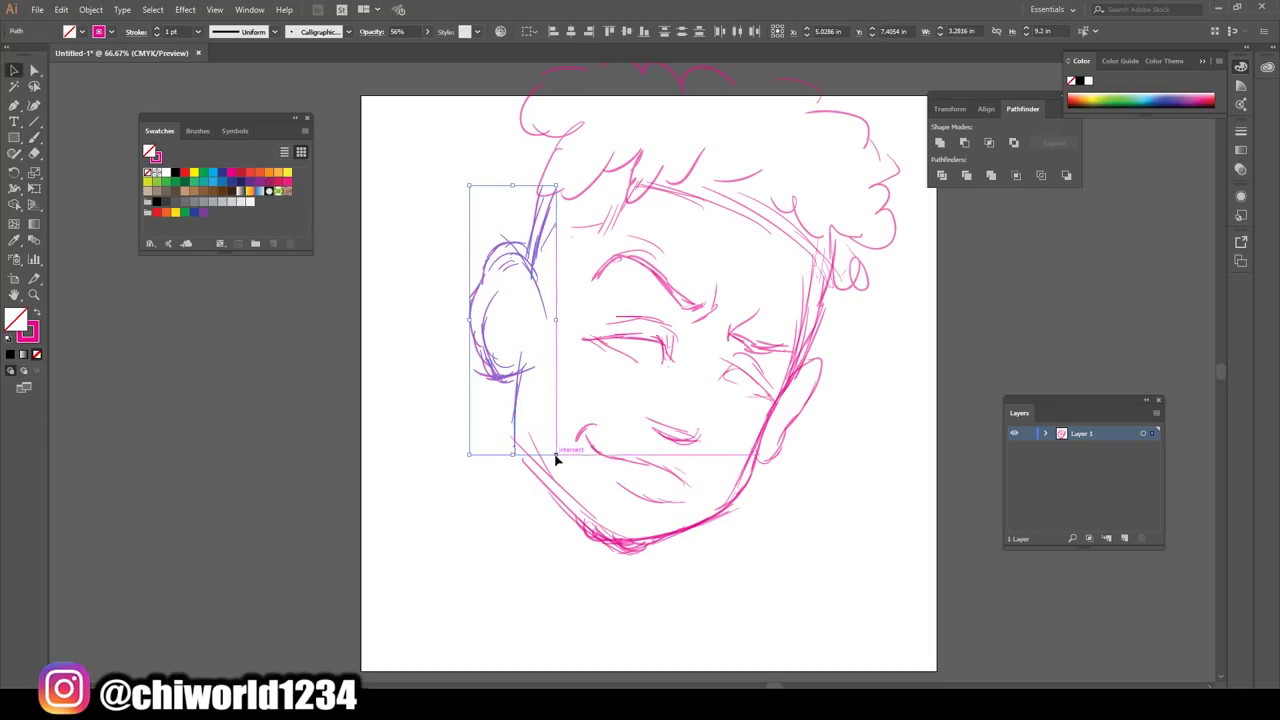
left_click_drag(730, 372, 790, 512)
left_click(776, 580)
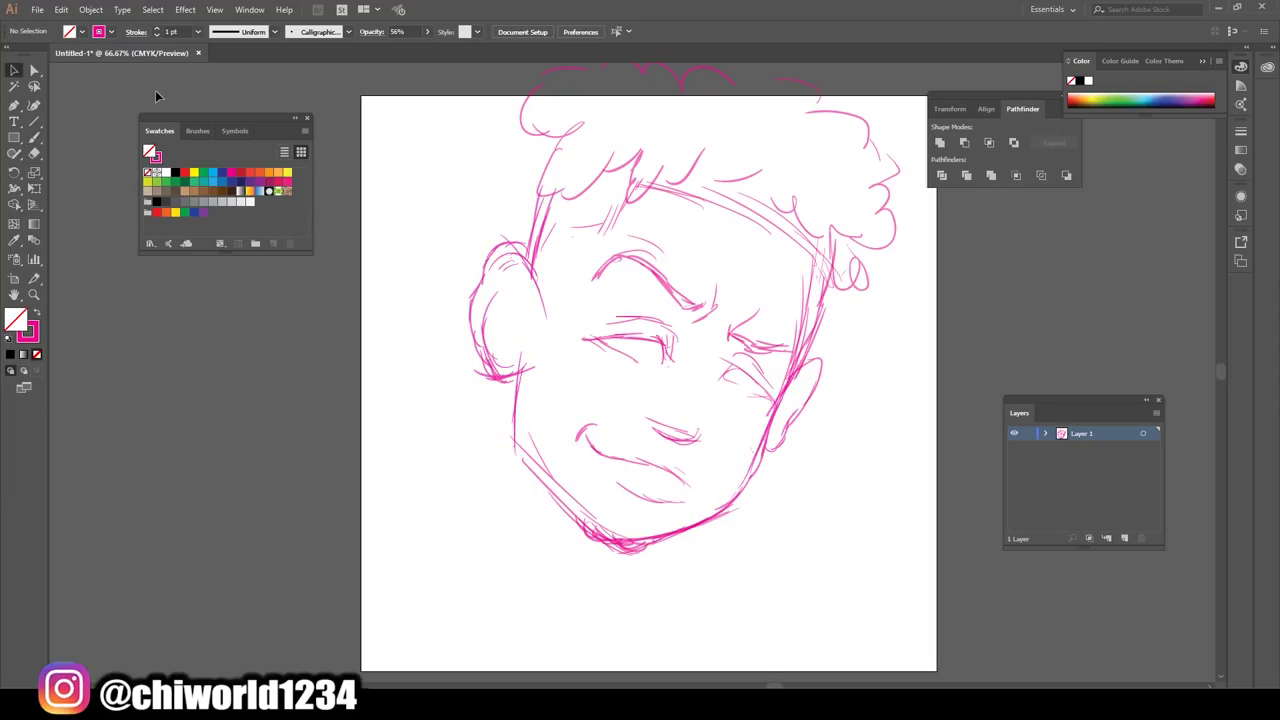
Move the whole sketch up and slightly right on the artboard.
left_click_drag(371, 571, 920, 80)
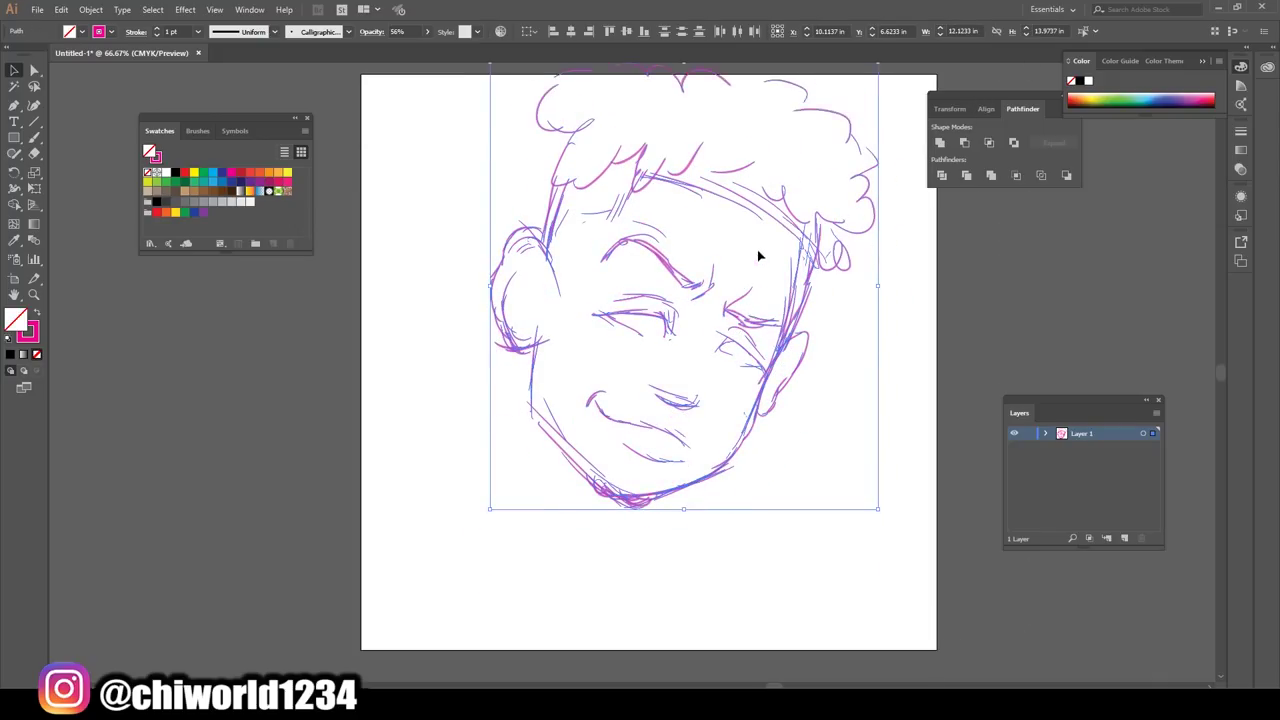
left_click_drag(759, 257, 666, 277)
left_click_drag(662, 431, 684, 430)
left_click(920, 478)
key("b")
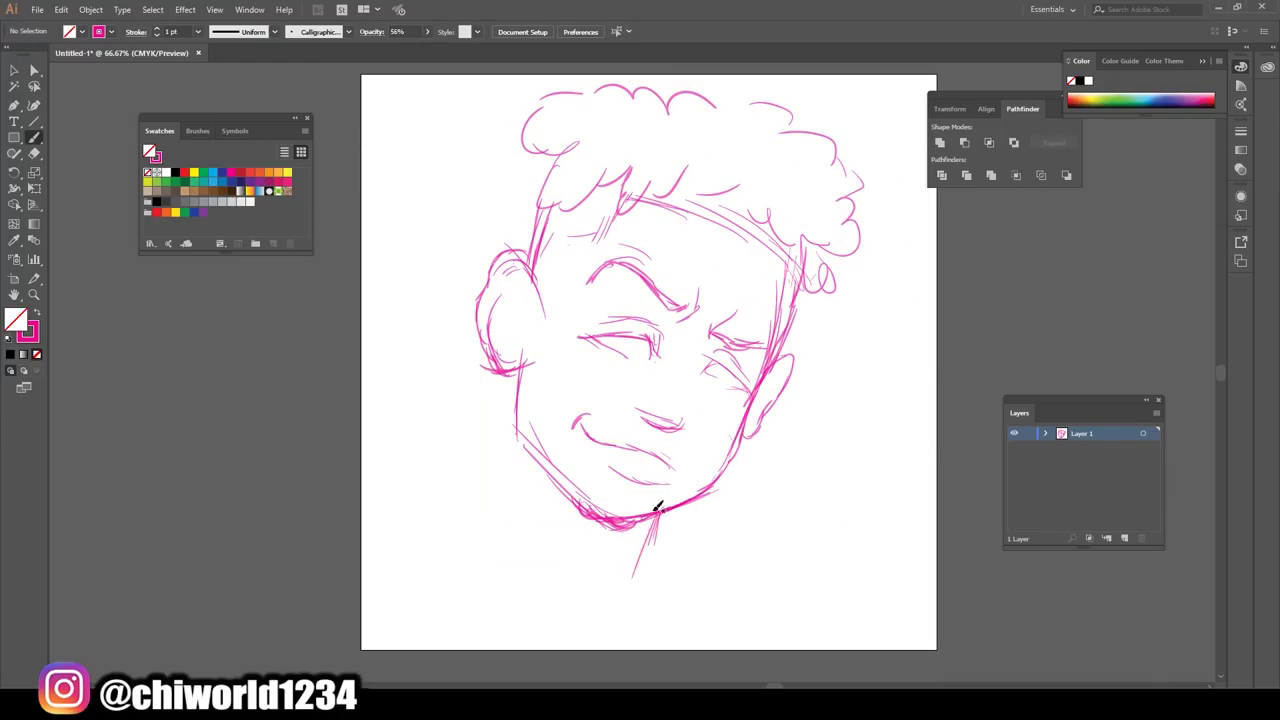
Draw the neck, shoulders and collar, and darken the inner eyebrow.
left_click_drag(656, 510, 632, 595)
mouse_move(556, 480)
left_mouse_down()
mouse_move(549, 572)
mouse_move(499, 512)
left_mouse_up()
mouse_move(520, 520)
left_mouse_down()
mouse_move(568, 580)
mouse_move(546, 624)
left_mouse_up()
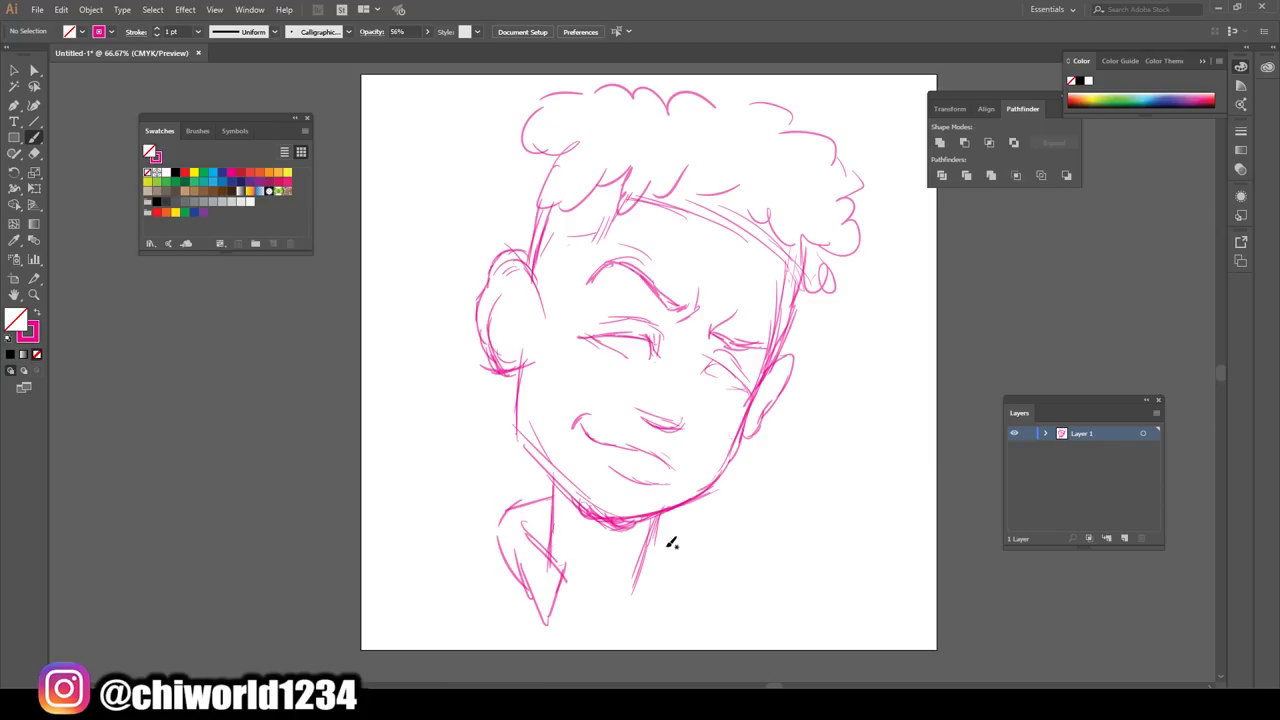
left_click_drag(637, 566, 608, 642)
left_click_drag(662, 567, 618, 628)
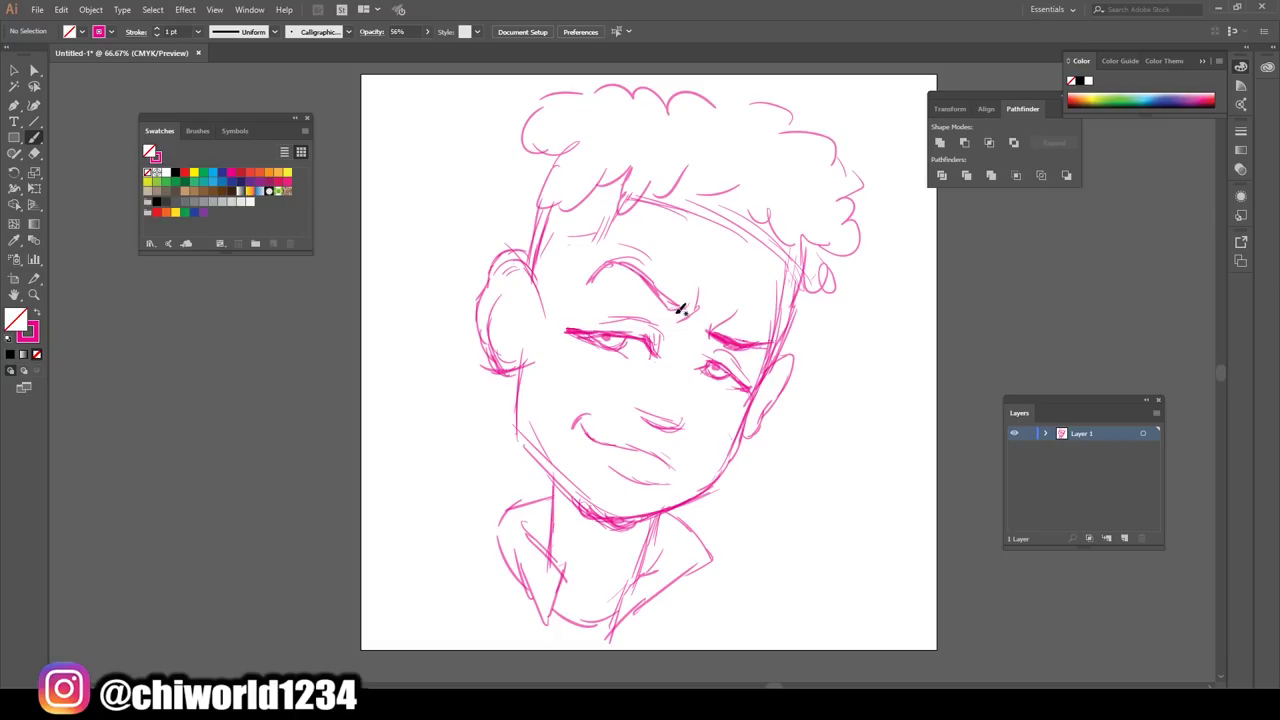
left_click_drag(680, 307, 653, 281)
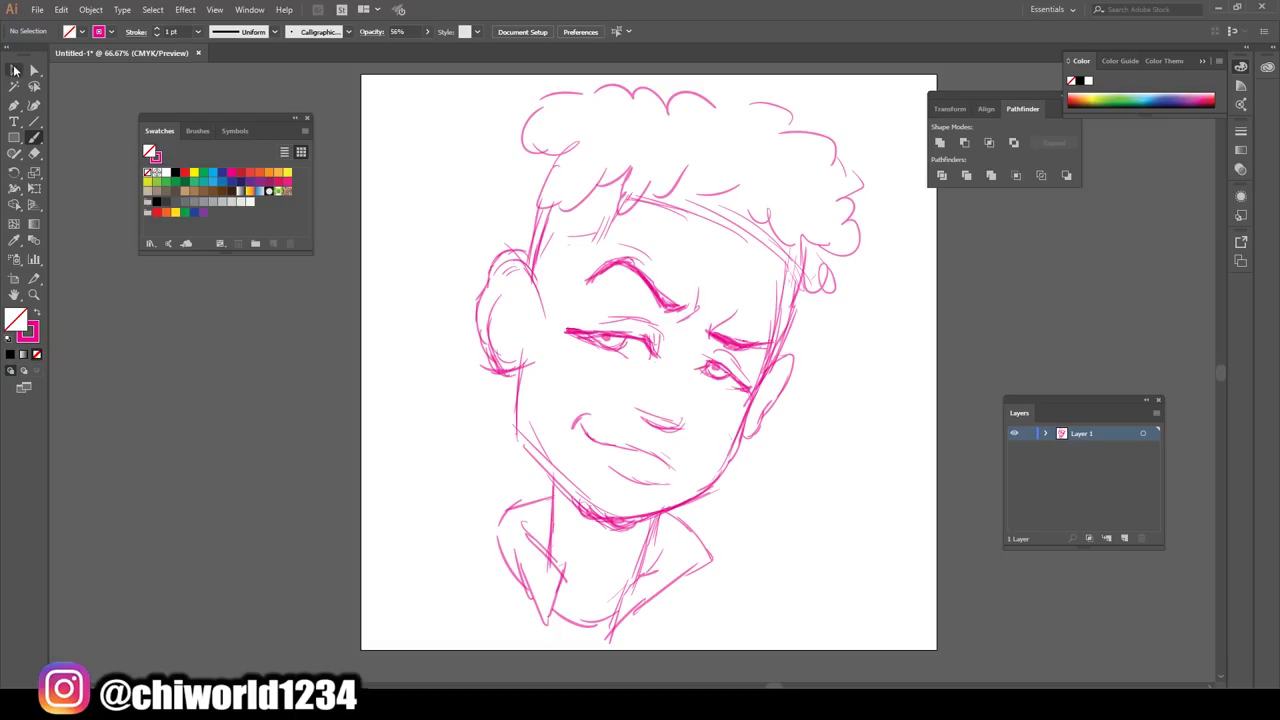
Retrace the hair outline, jawline, chin and left ear more boldly.
left_click(14, 70)
scroll(650, 360, "up", 1)
left_click_drag(480, 118, 851, 508)
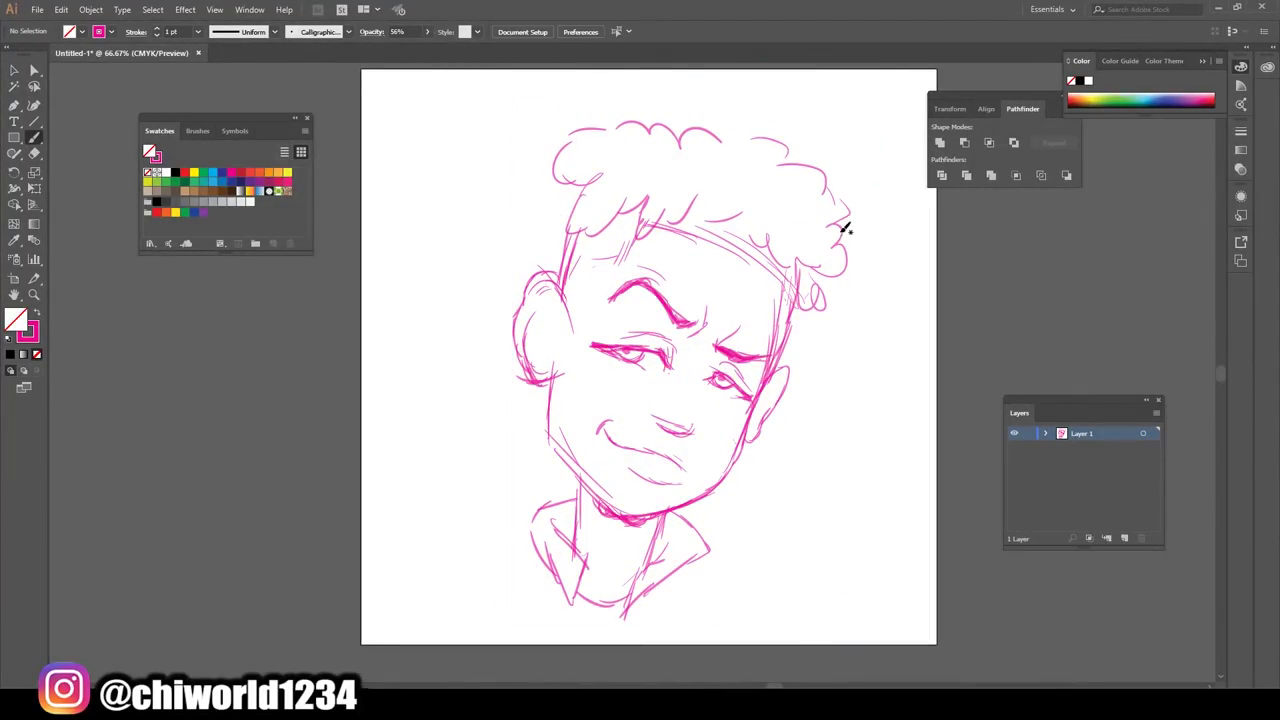
mouse_move(845, 228)
left_mouse_down()
mouse_move(843, 194)
mouse_move(786, 114)
mouse_move(651, 91)
mouse_move(570, 175)
left_mouse_up()
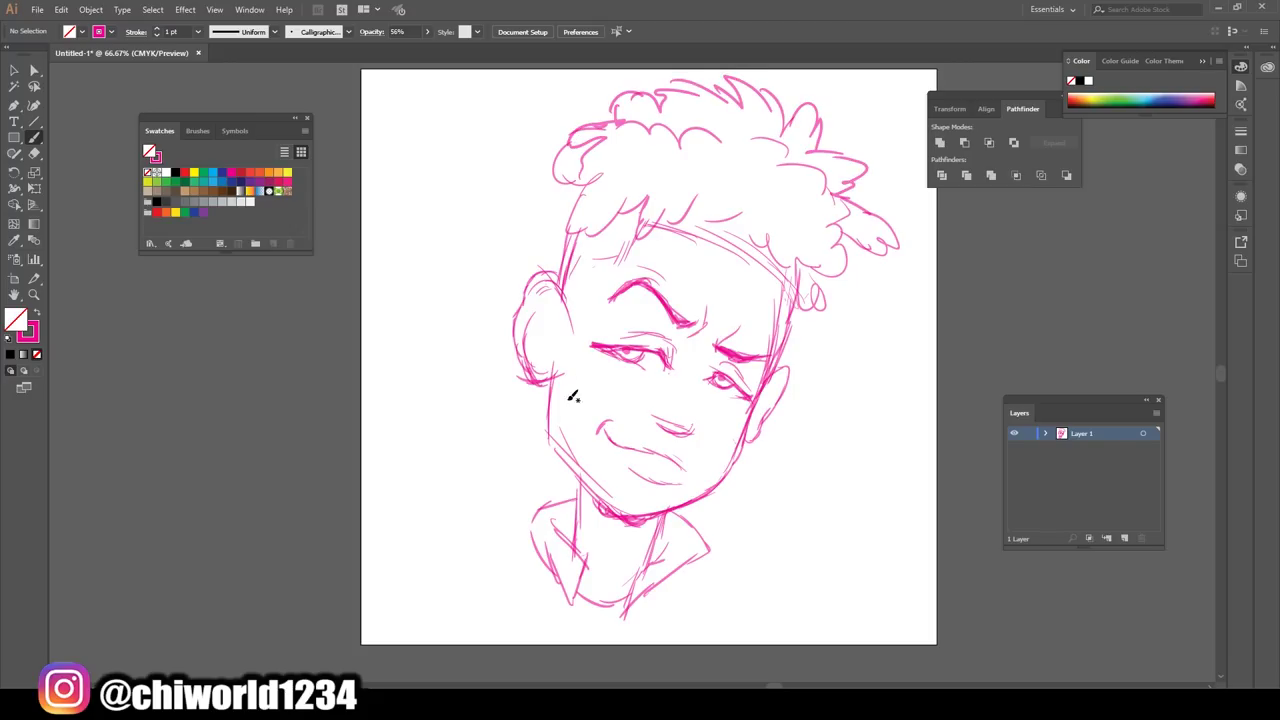
left_click_drag(577, 467, 586, 486)
mouse_move(548, 362)
left_mouse_down()
mouse_move(623, 491)
mouse_move(743, 449)
mouse_move(782, 354)
mouse_move(788, 290)
left_mouse_up()
left_click_drag(558, 290, 550, 338)
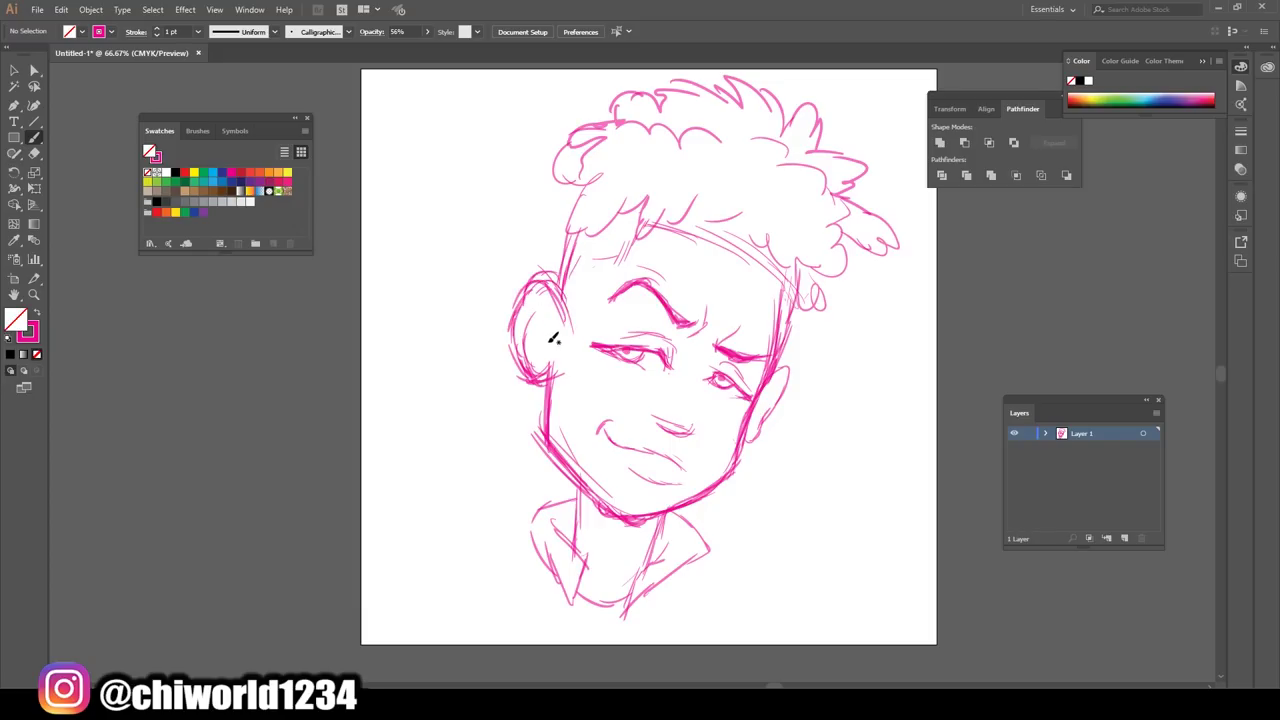
Move the left ear strokes upward.
key("v")
left_click_drag(423, 337, 530, 400)
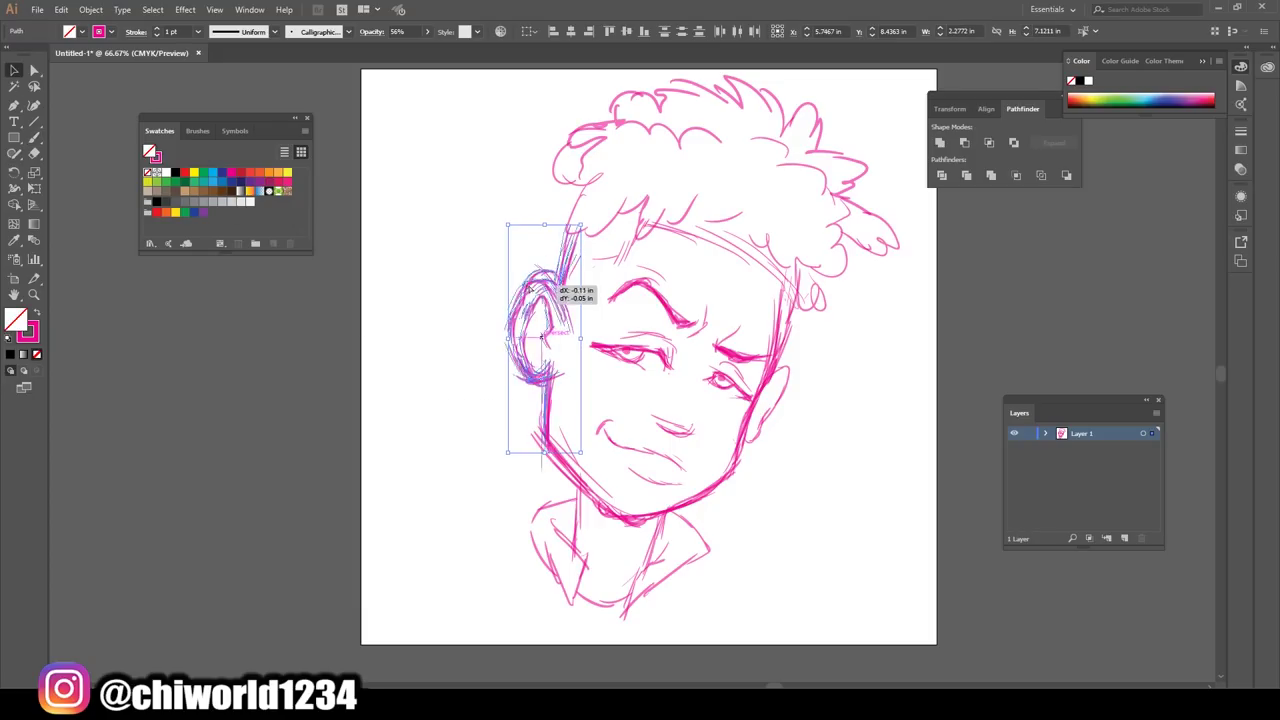
mouse_move(531, 309)
left_mouse_down()
mouse_move(530, 292)
mouse_move(545, 290)
left_mouse_up()
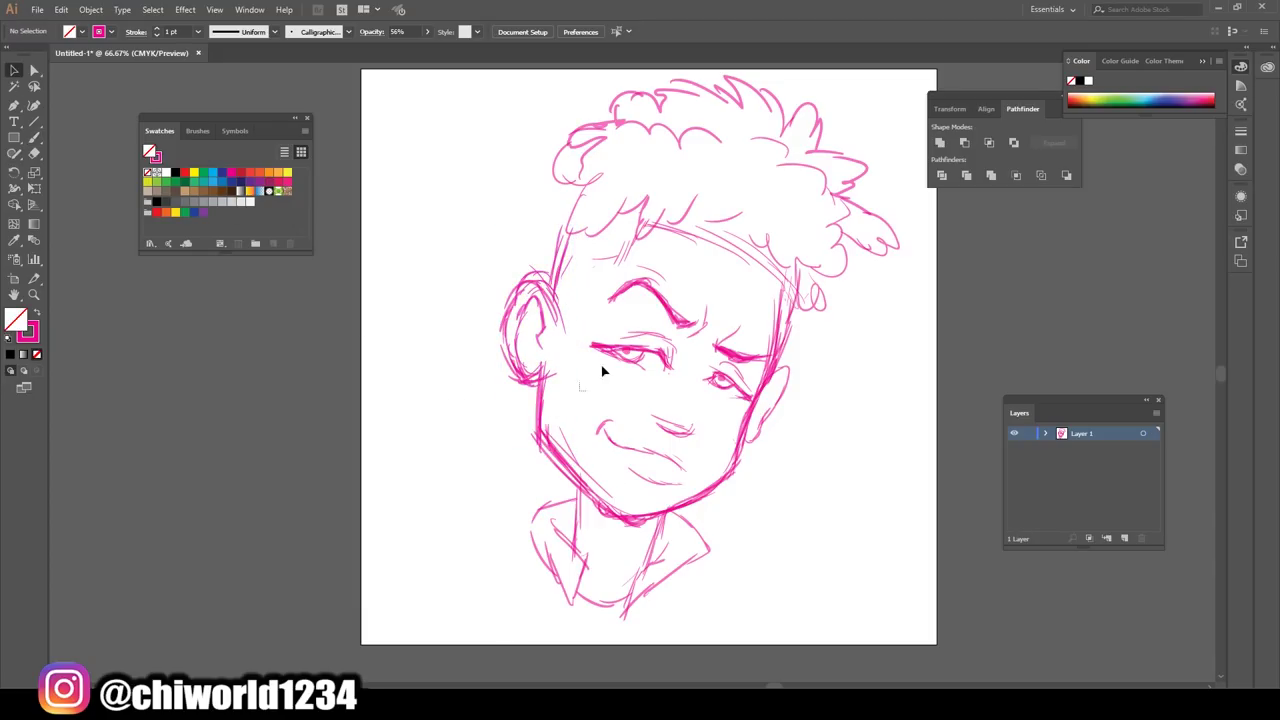
left_click_drag(580, 372, 712, 268)
left_click(779, 432)
Add a cheek line, inner-ear detail, neck hatching and a forehead line.
key("b")
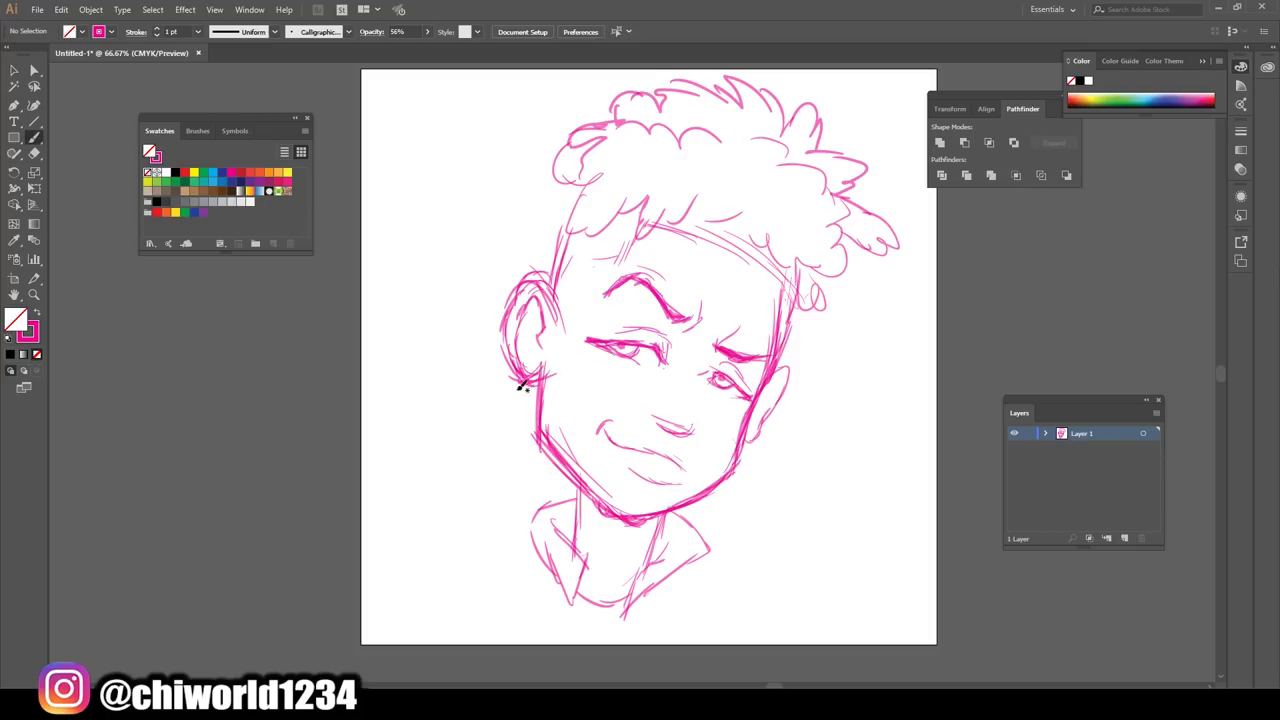
mouse_move(591, 374)
left_mouse_down()
mouse_move(577, 321)
mouse_move(552, 392)
mouse_move(558, 418)
left_mouse_up()
left_click_drag(572, 324, 566, 370)
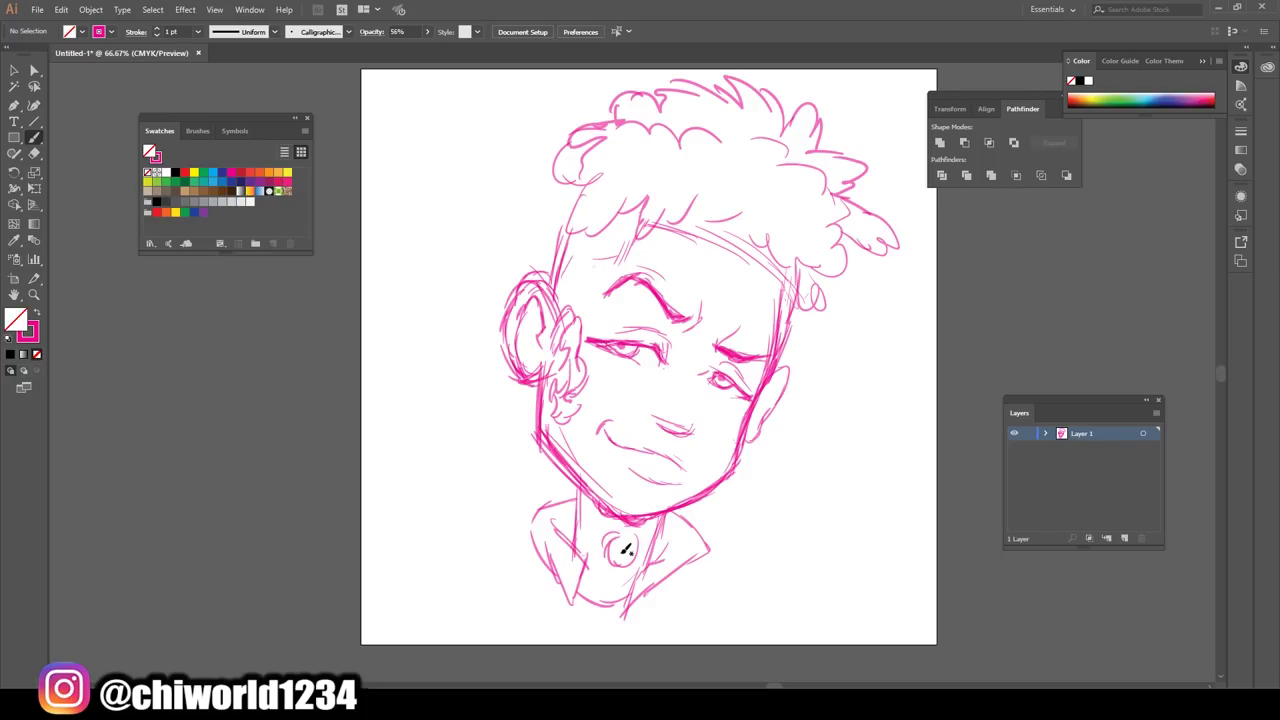
left_click_drag(658, 526, 648, 560)
left_click_drag(620, 518, 598, 550)
left_click_drag(592, 512, 580, 548)
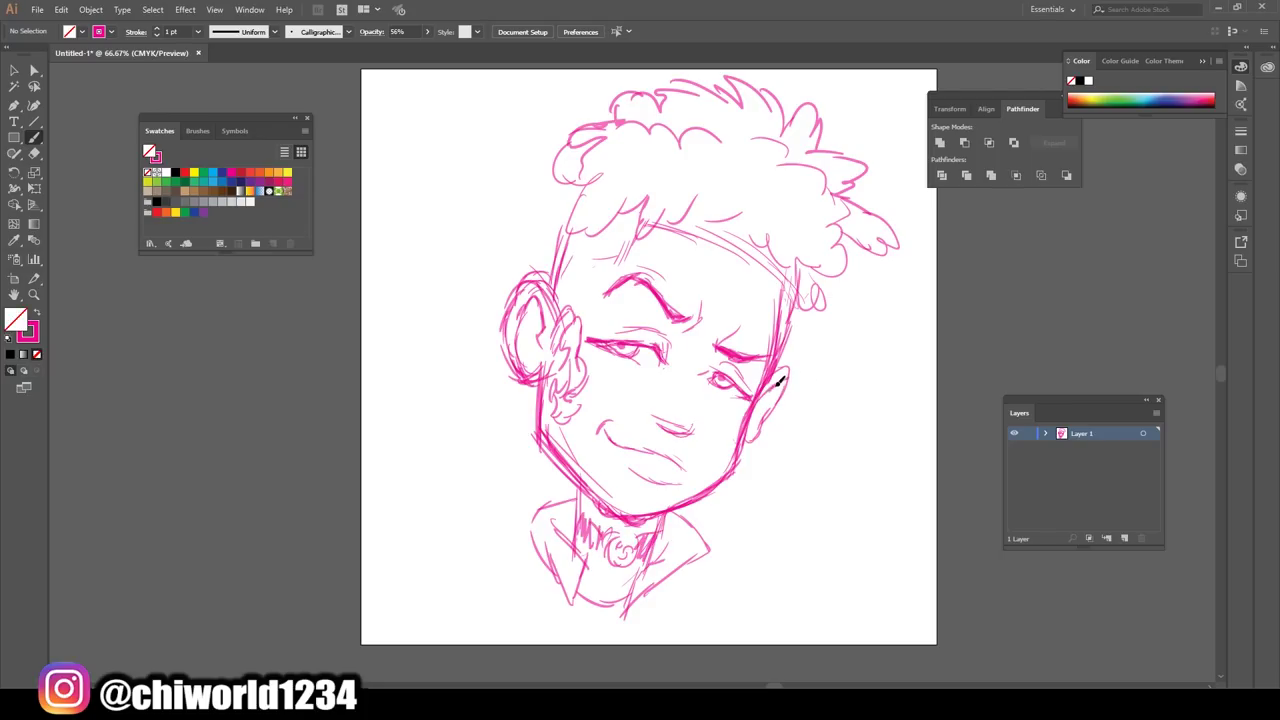
left_click_drag(533, 341, 529, 356)
key("ctrl+minus")
key("ctrl+equal")
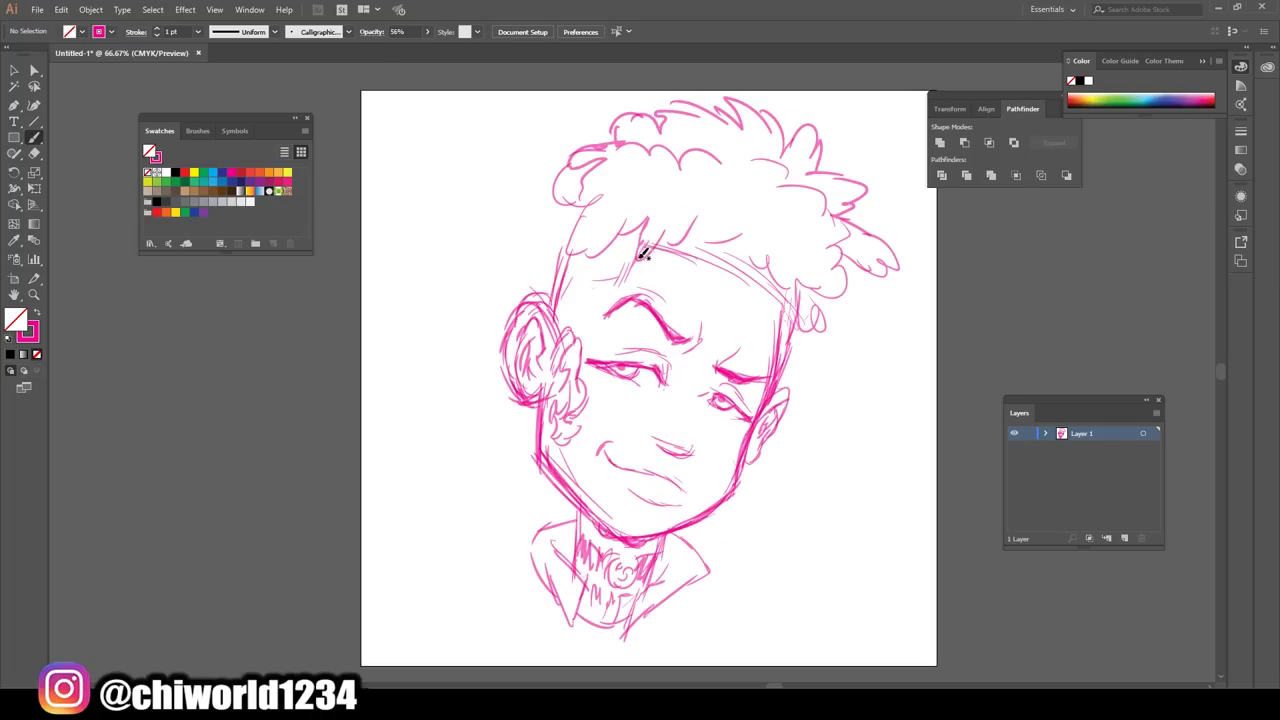
left_click_drag(643, 254, 569, 253)
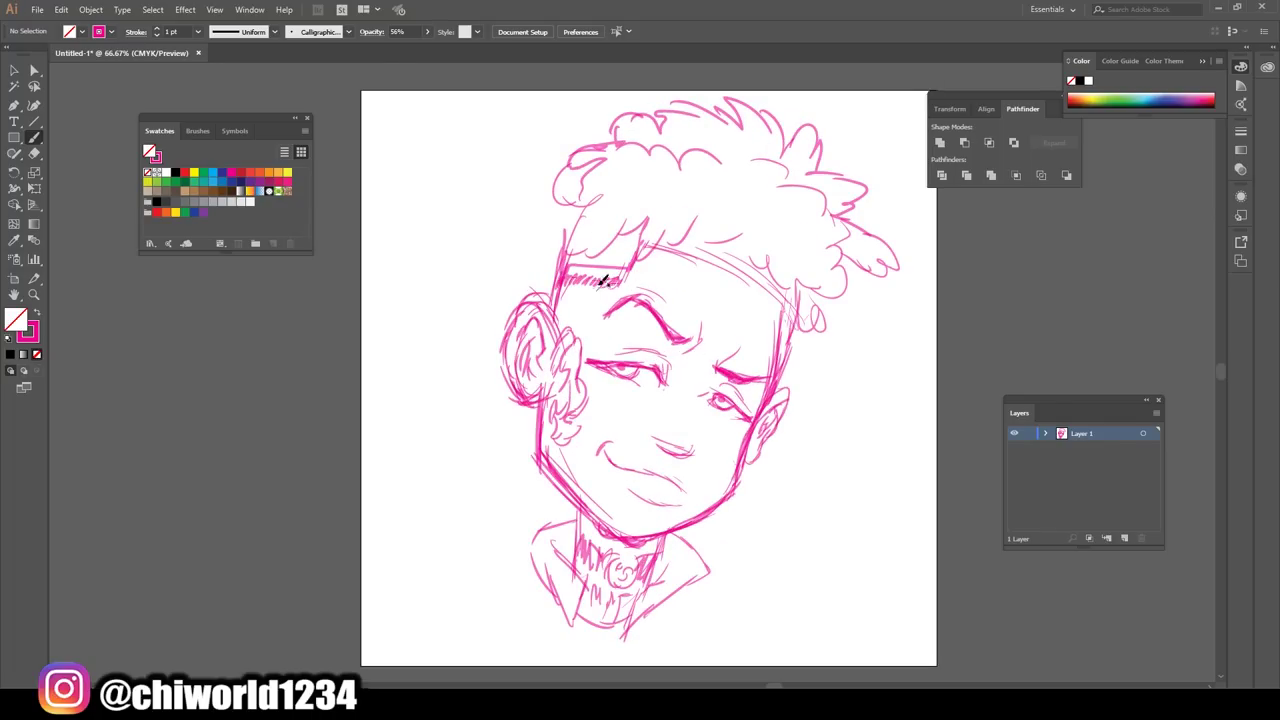
key("ctrl+minus")
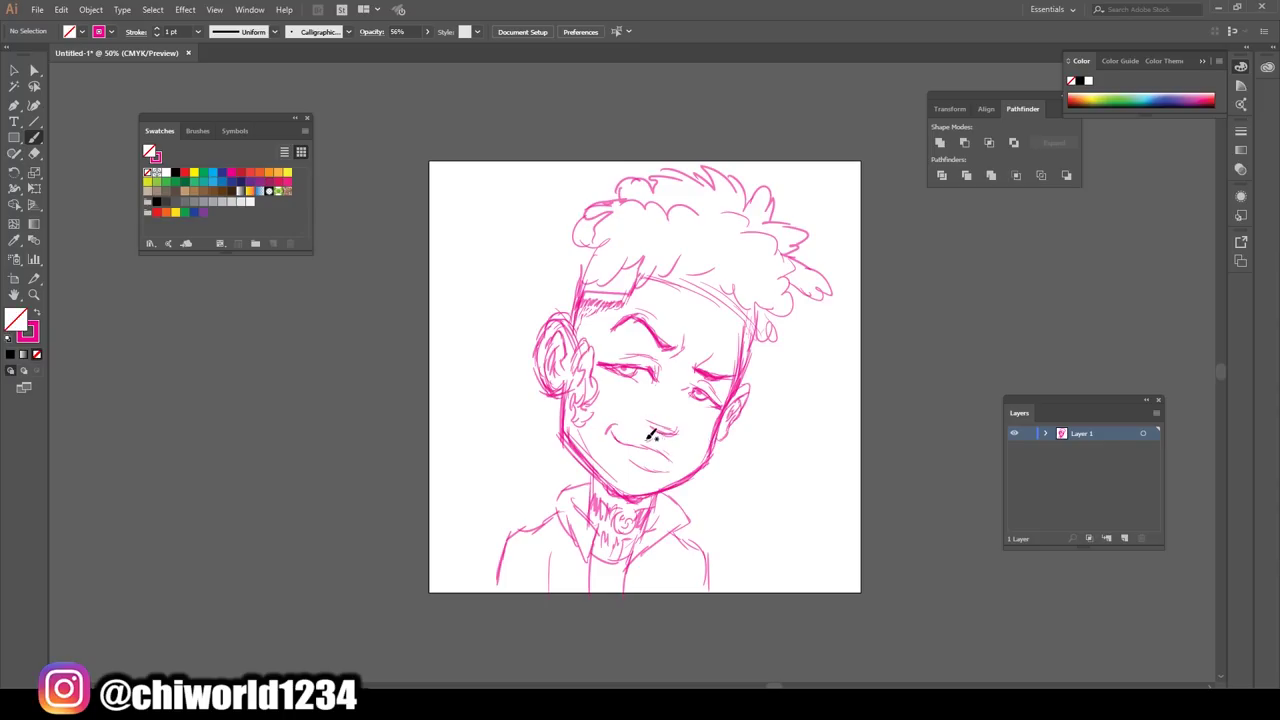
Resize the hair sketch slightly and add a short stroke near the forehead.
left_click(14, 70)
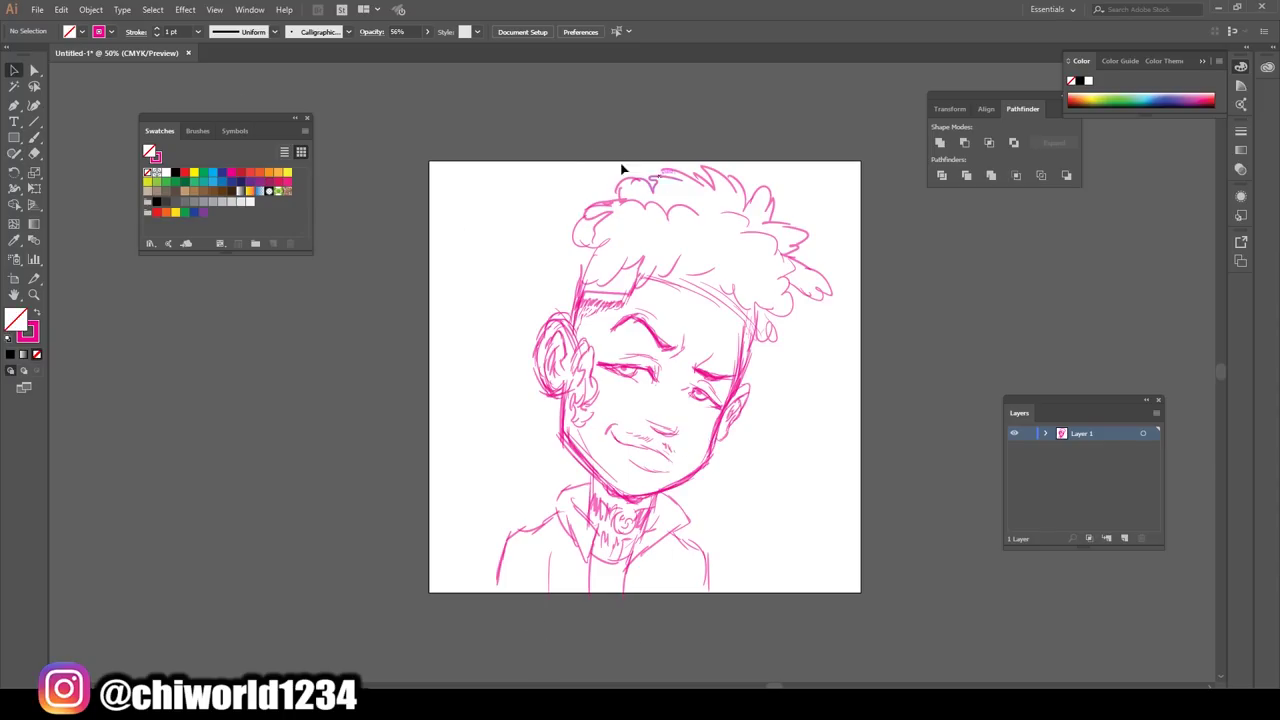
left_click(620, 175)
left_click_drag(829, 320, 800, 298)
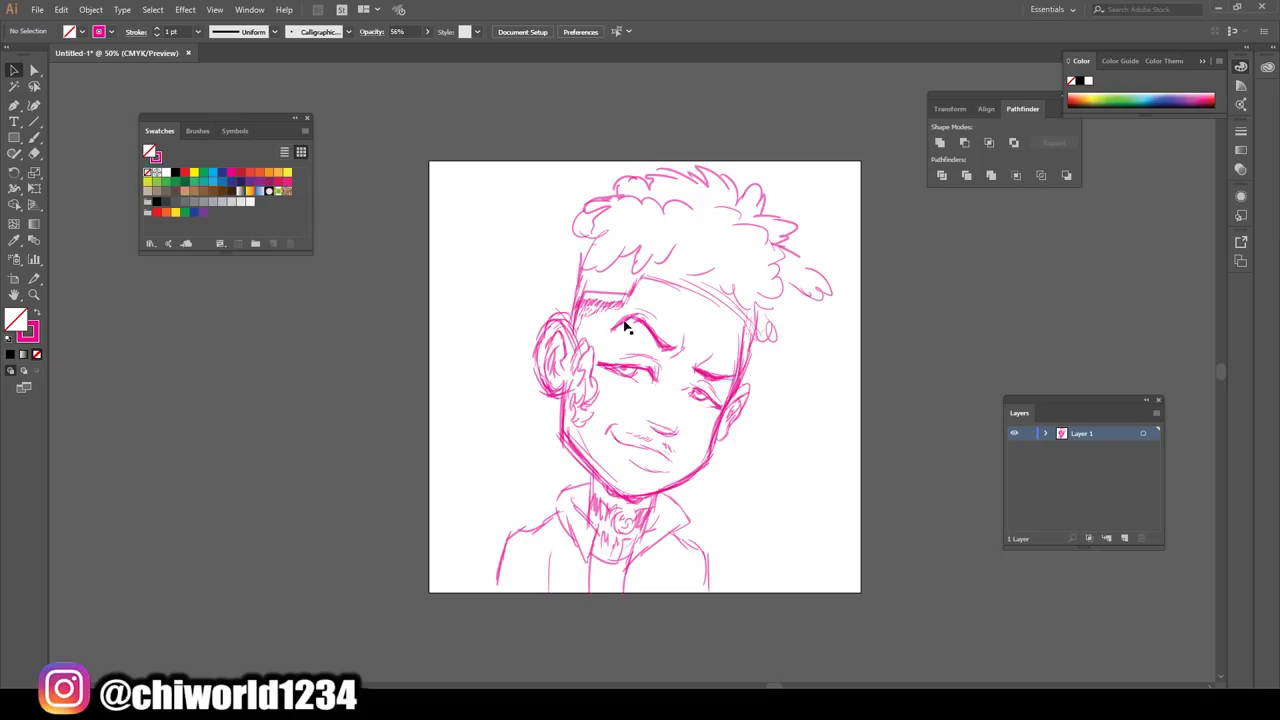
left_click(714, 286)
left_click(880, 491)
key("b")
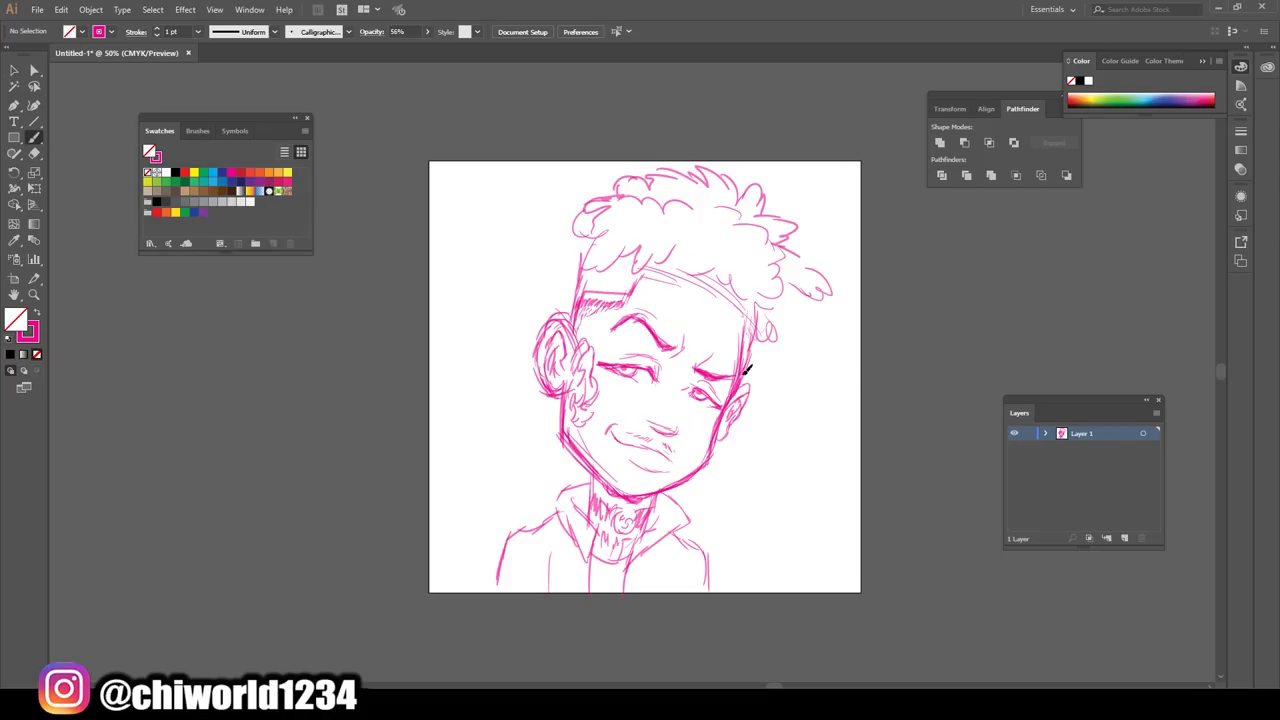
left_click_drag(712, 283, 642, 268)
Fade all the sketch strokes to 16% opacity.
key("ctrl+a")
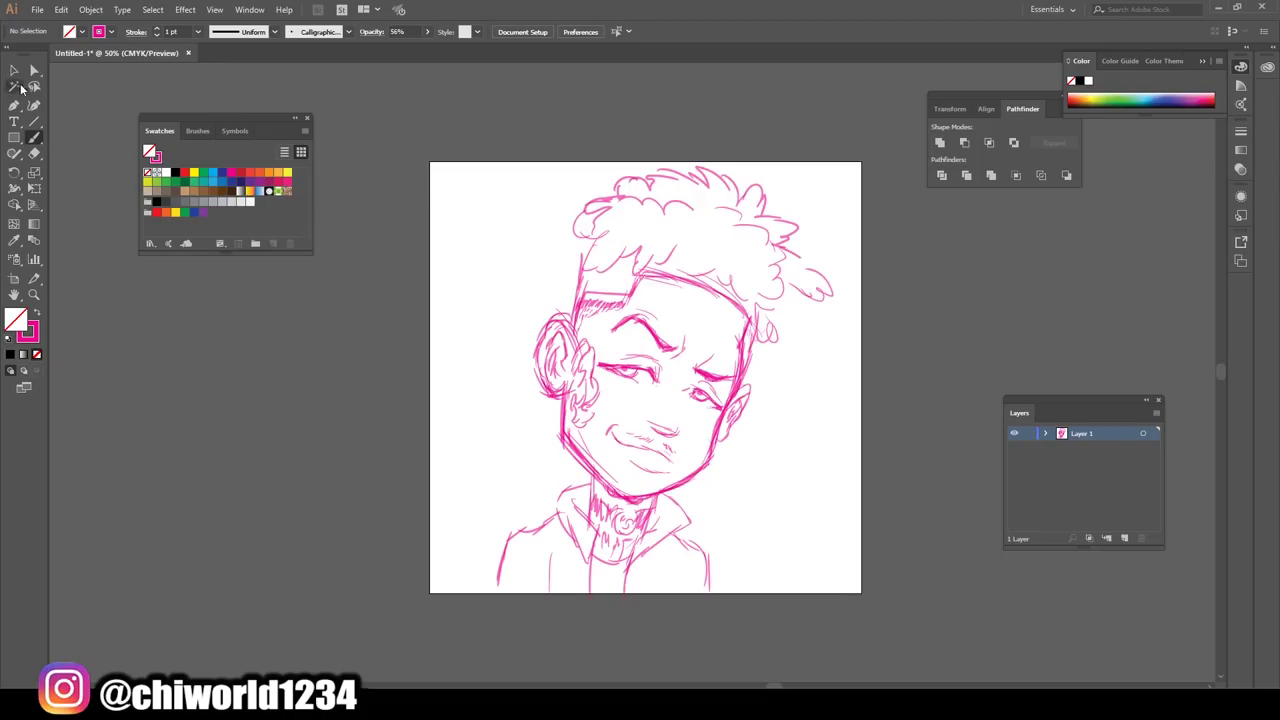
key("v")
left_click(397, 31)
type("16")
left_click(940, 480)
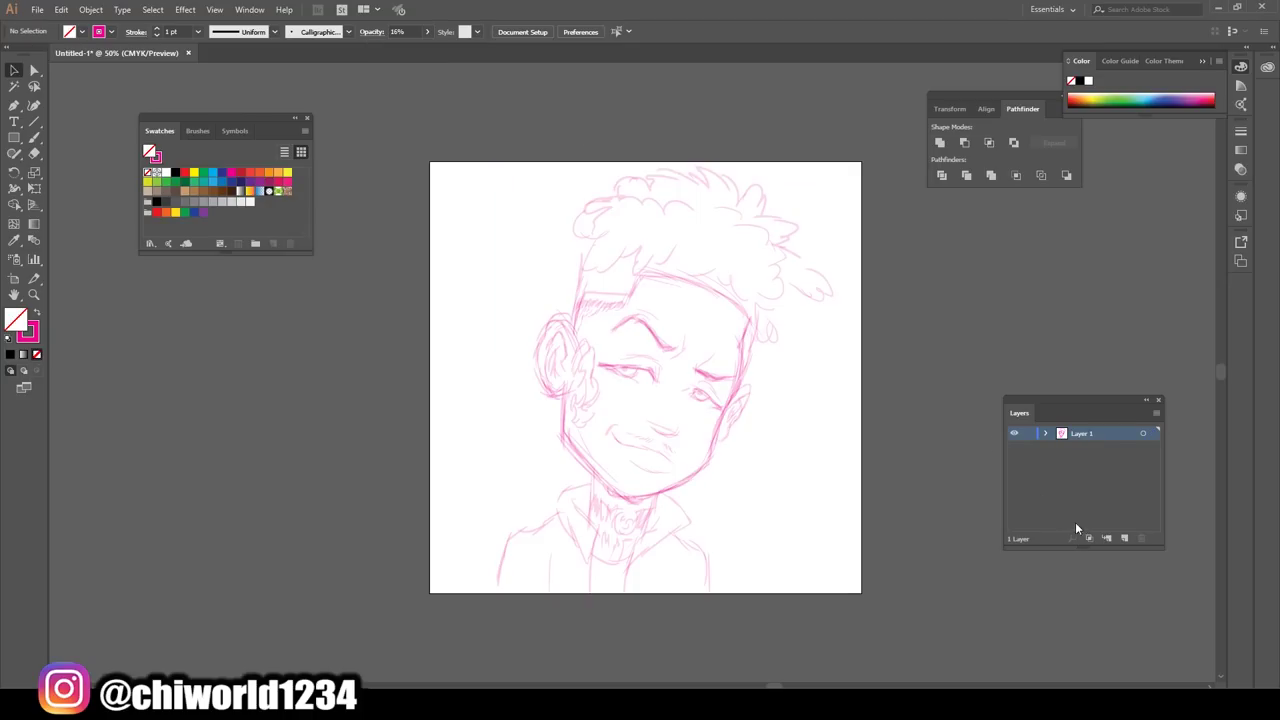
Lock the sketch layer, add a new layer, and set black fill with no stroke for the Pencil.
left_click(1028, 447)
left_click(1123, 538)
left_click(10, 354)
left_click(36, 312)
left_click(37, 354)
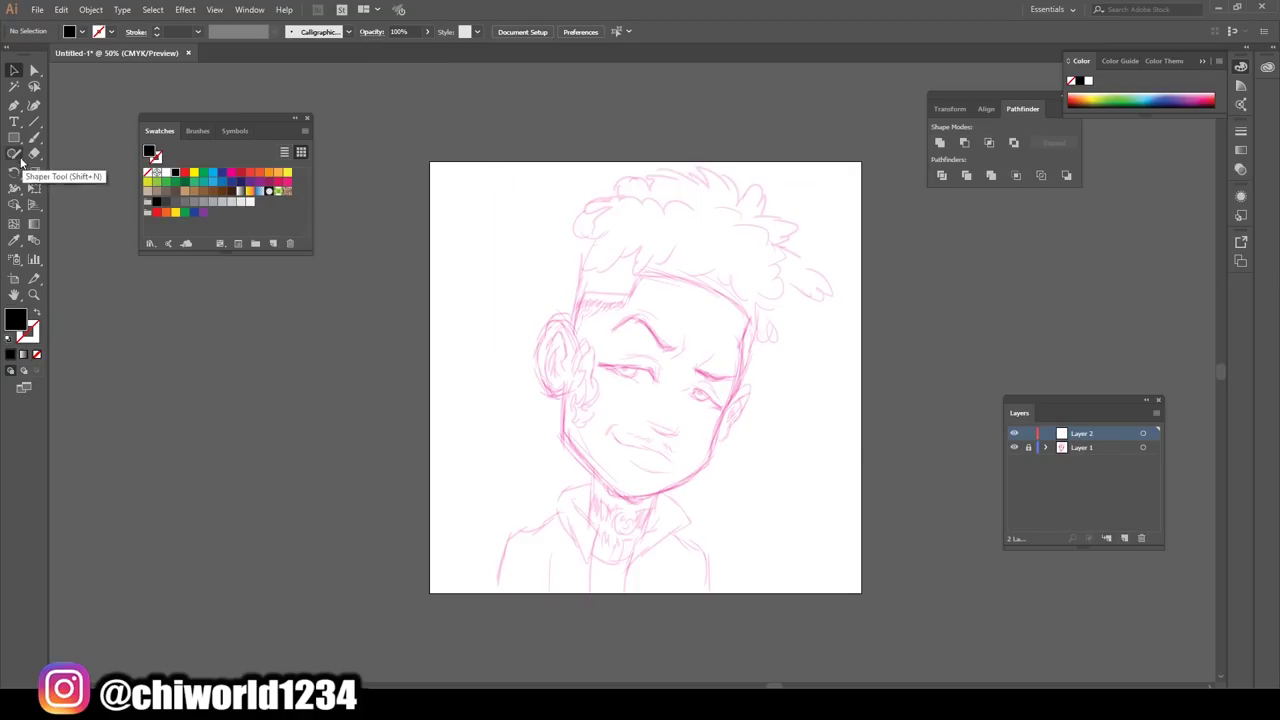
left_click(6, 154)
double_click(6, 154)
key("Return")
scroll(746, 343, "up", 1)
Ink both eyebrows as filled black shapes.
scroll(754, 331, "up", 3)
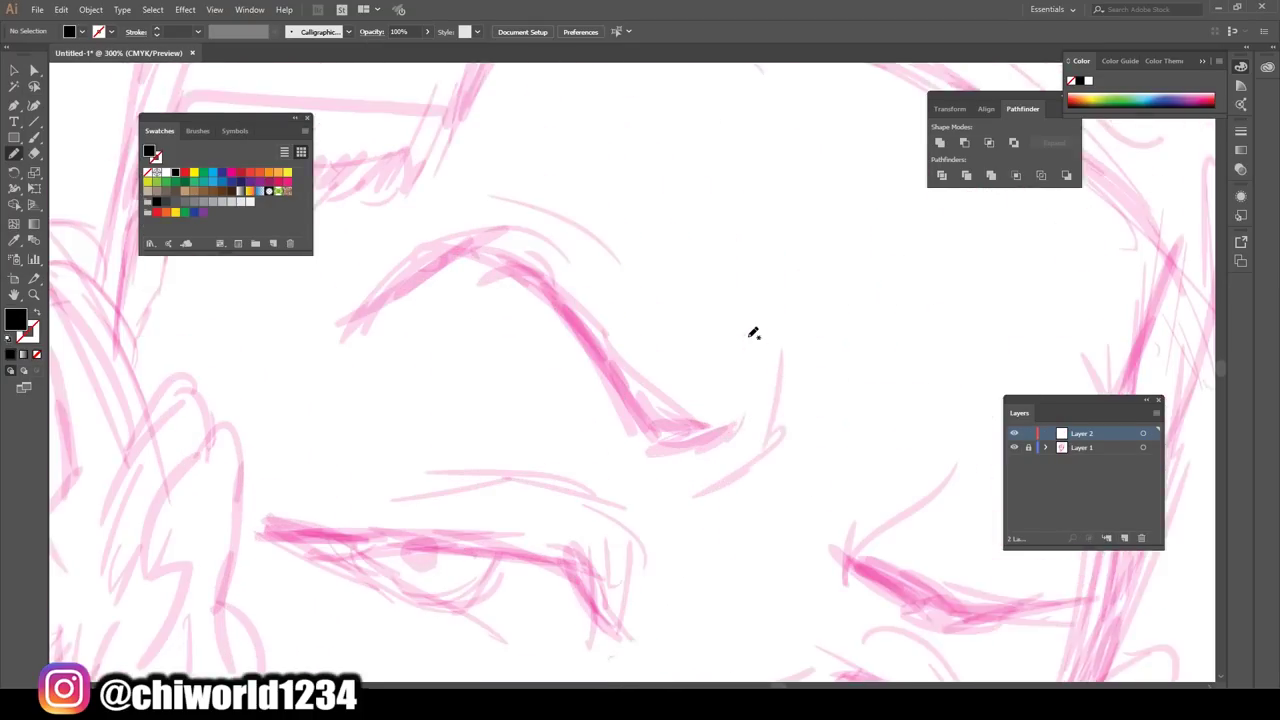
scroll(468, 340, "up", 2)
left_click_drag(466, 340, 568, 273)
mouse_move(709, 374)
left_mouse_down()
mouse_move(851, 449)
mouse_move(750, 385)
left_mouse_up()
left_click_drag(653, 255, 648, 262)
scroll(466, 556, "down", 2)
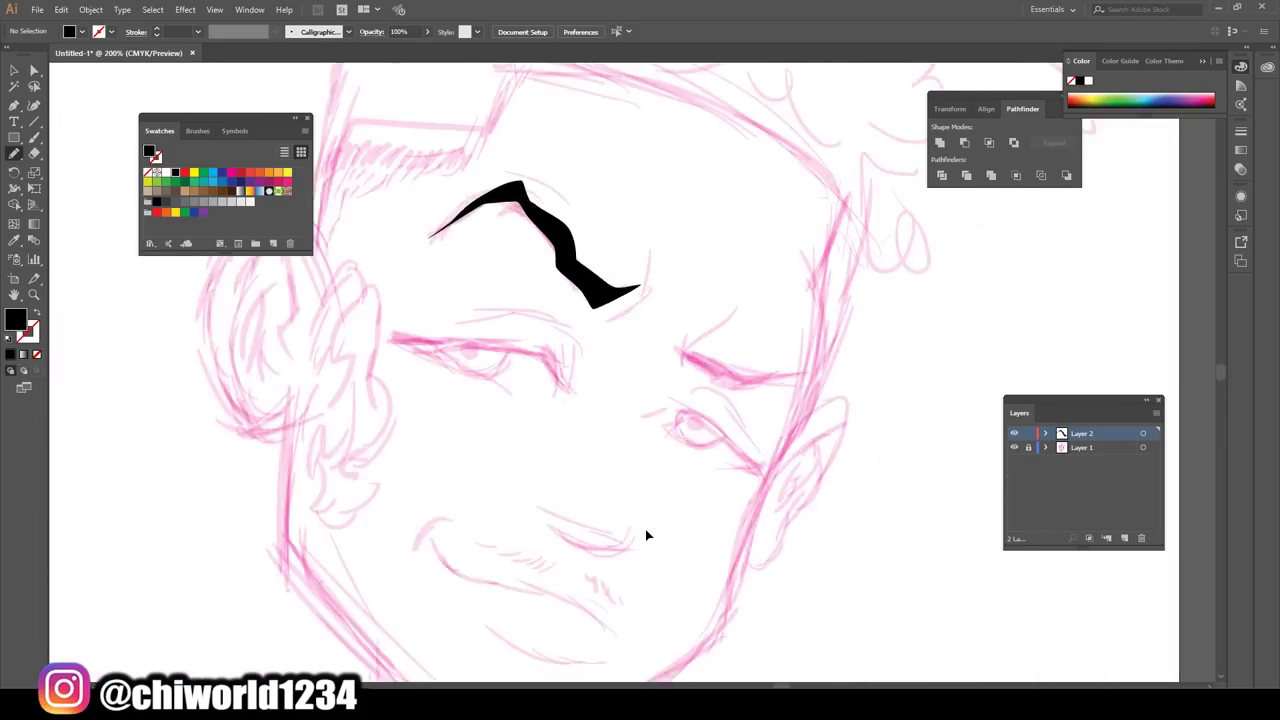
scroll(646, 531, "up", 1)
left_click_drag(650, 390, 648, 392)
scroll(648, 392, "down", 2)
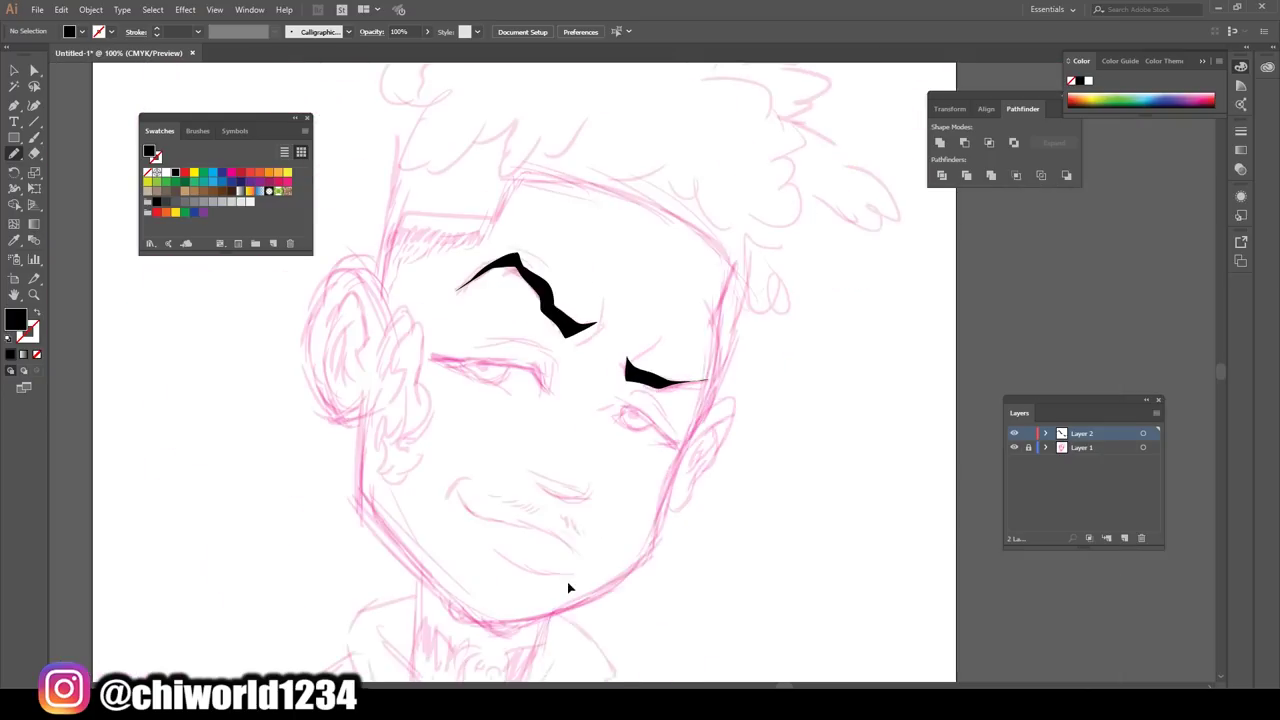
scroll(566, 586, "up", 3)
scroll(563, 571, "up", 1)
Ink the solid black hair mass and extend its lower edge.
mouse_move(612, 331)
left_mouse_down()
mouse_move(527, 362)
mouse_move(449, 320)
mouse_move(471, 220)
mouse_move(622, 175)
left_mouse_up()
mouse_move(745, 199)
left_mouse_down()
mouse_move(866, 294)
mouse_move(846, 429)
mouse_move(612, 360)
left_mouse_up()
scroll(612, 360, "down", 1)
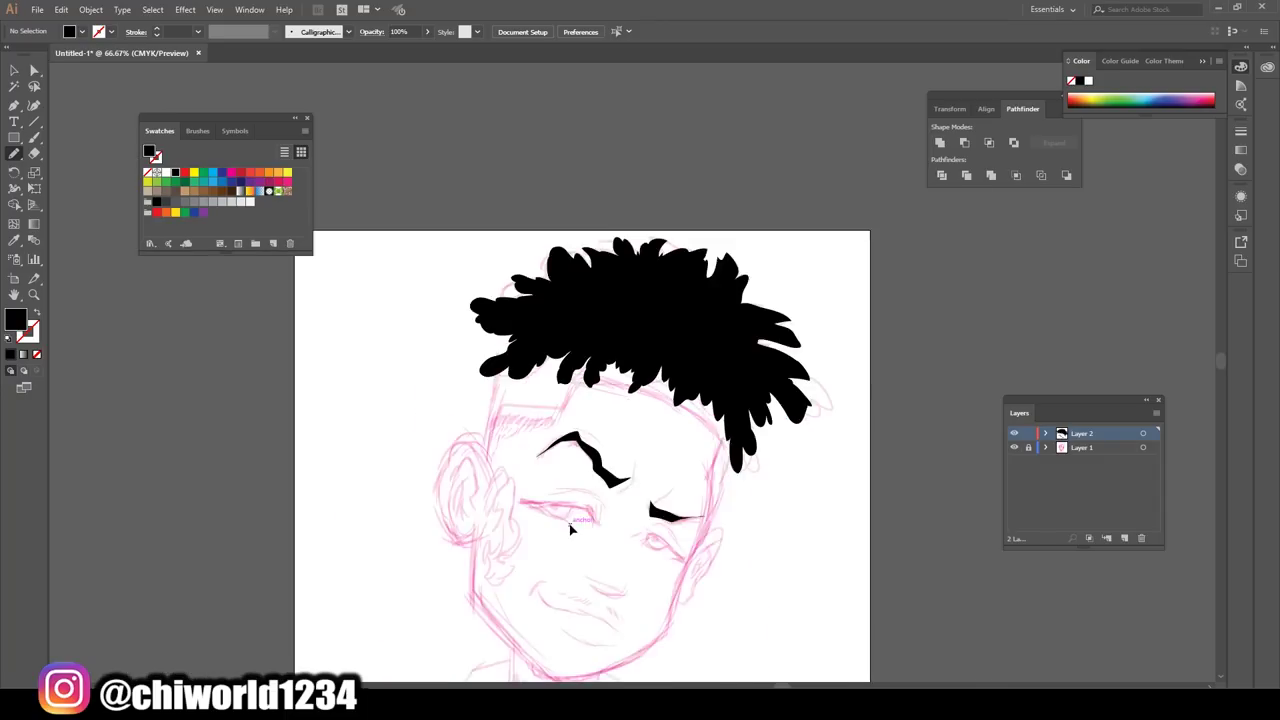
scroll(471, 491, "up", 1)
scroll(476, 483, "up", 1)
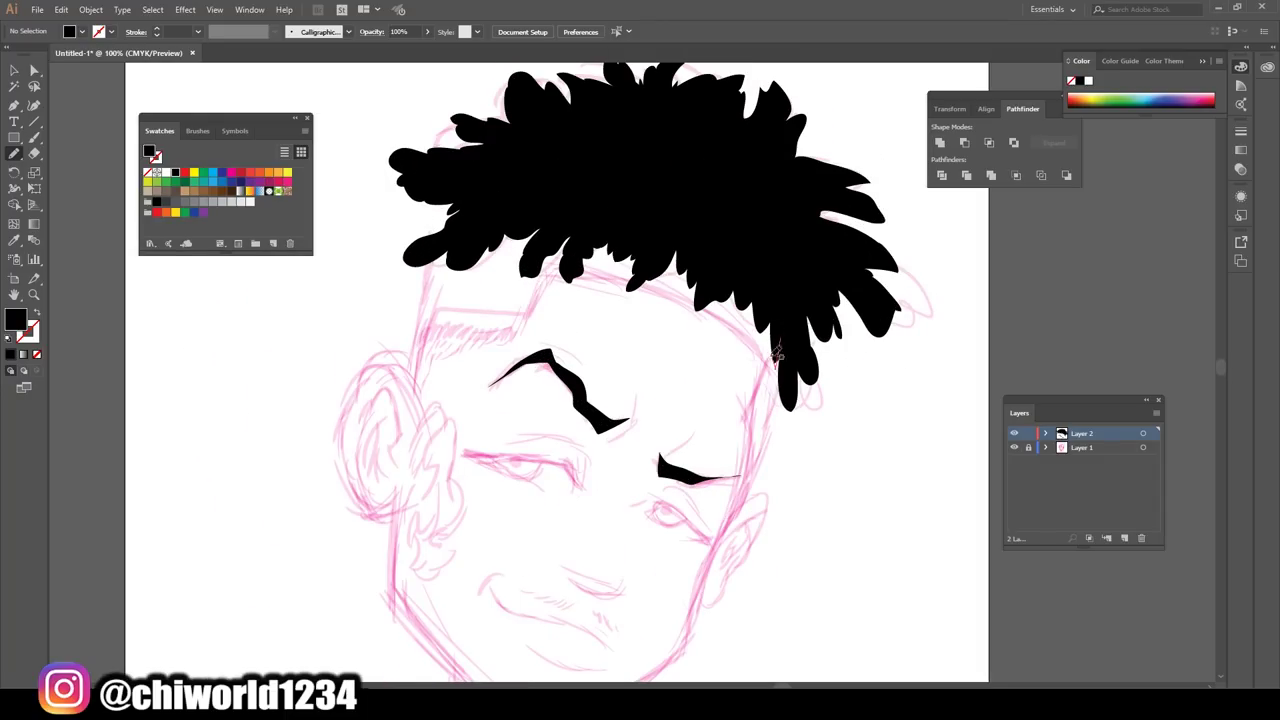
left_click_drag(777, 355, 604, 262)
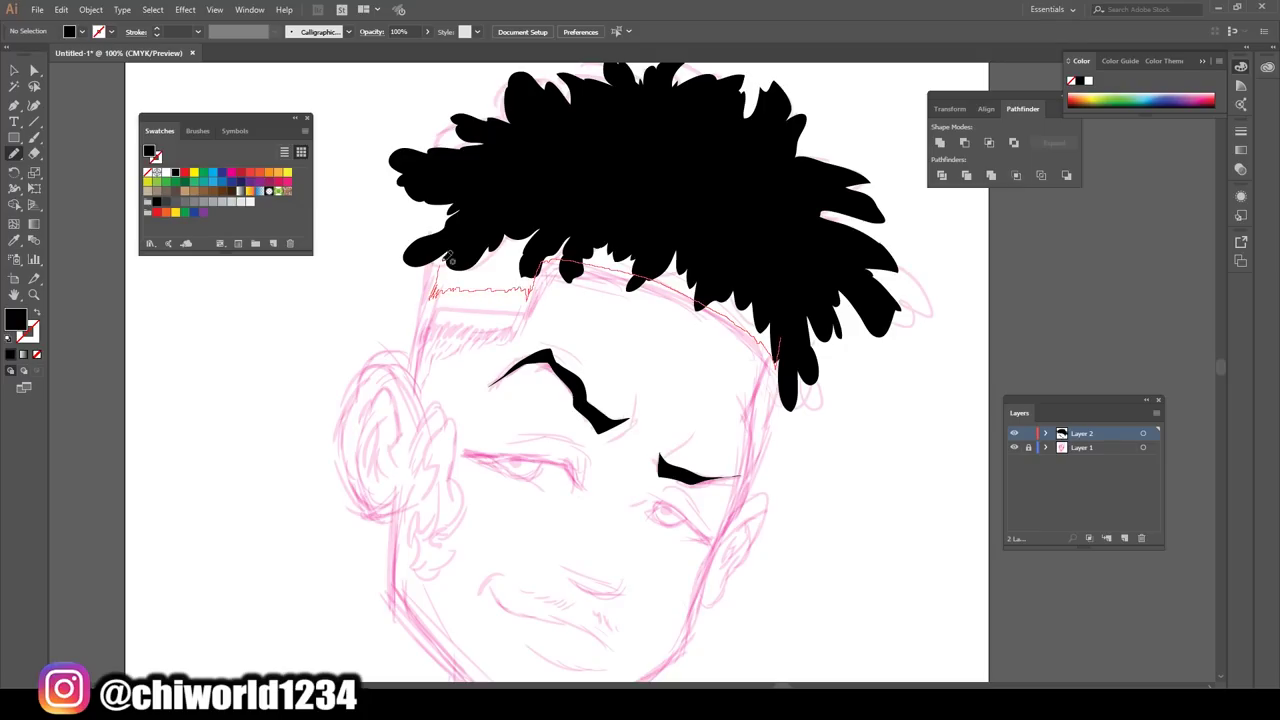
left_click_drag(450, 260, 440, 262)
scroll(869, 451, "down", 2)
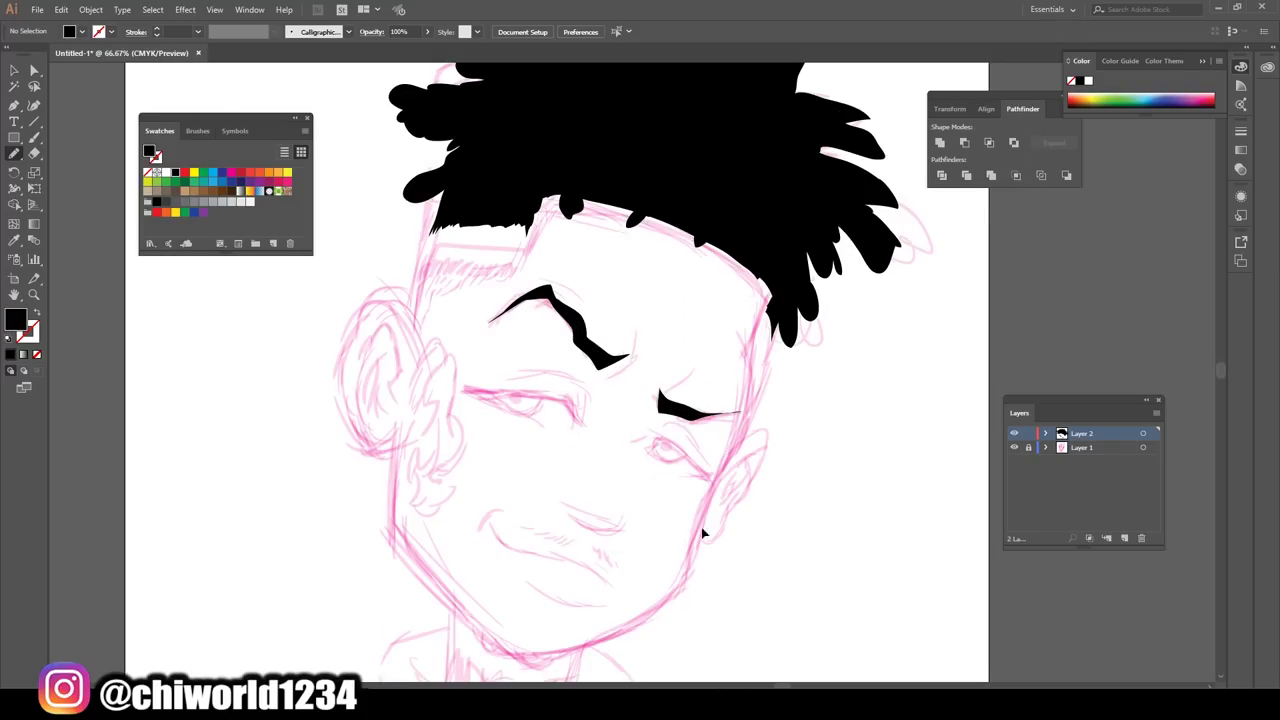
scroll(703, 529, "up", 1)
scroll(674, 523, "up", 1)
Ink the left and right closed eyelids as black shapes.
mouse_move(465, 432)
left_mouse_down()
mouse_move(714, 494)
mouse_move(474, 423)
mouse_move(385, 422)
left_mouse_up()
scroll(685, 598, "down", 3)
scroll(685, 598, "right", 3)
scroll(685, 598, "right", 2)
left_click_drag(584, 418, 767, 469)
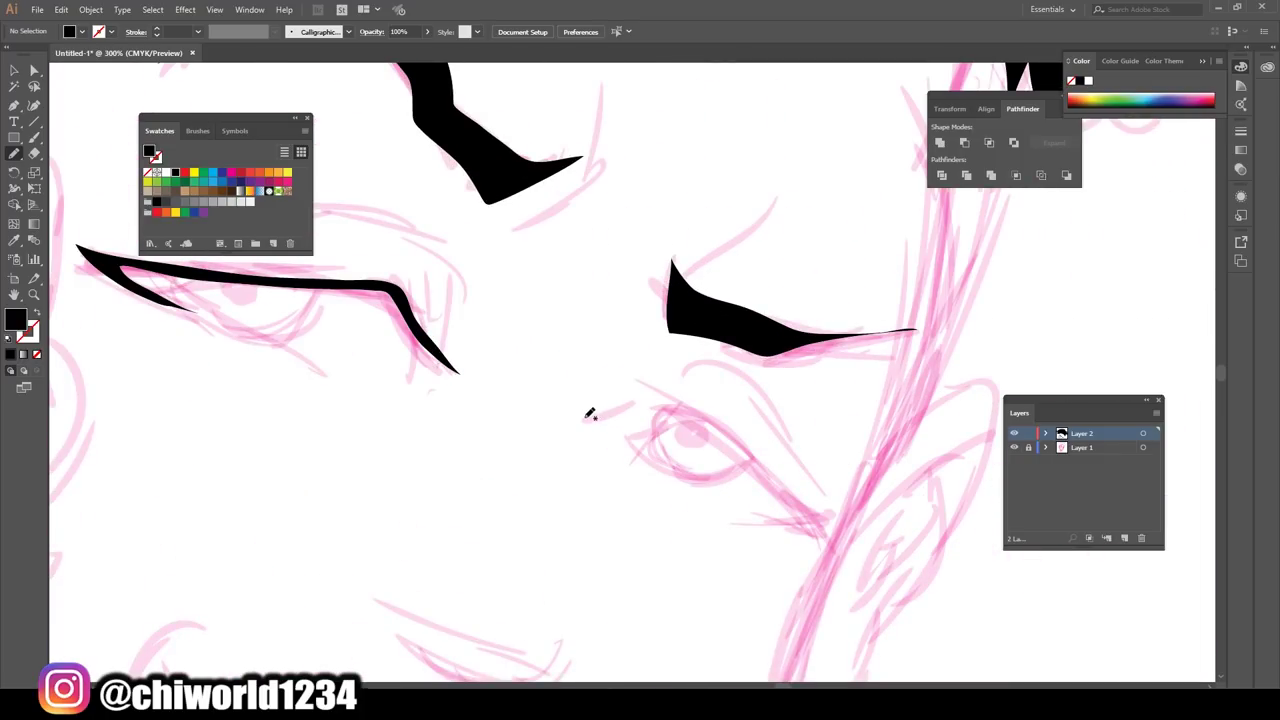
left_click_drag(716, 502, 564, 424)
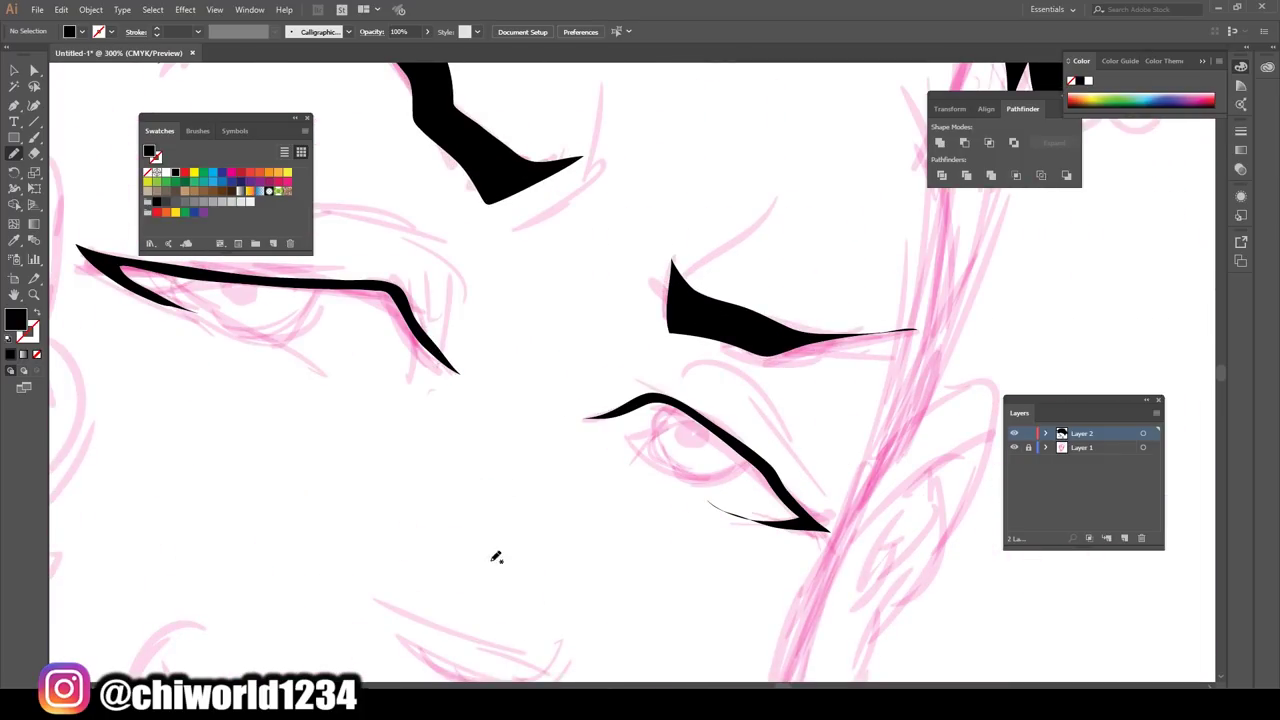
Hide the sketch layer to check the inks and brush the black jawline around the chin.
key("ctrl+0")
left_click(1014, 447)
key("ctrl+plus")
key("ctrl+plus")
scroll(909, 471, "down", 2)
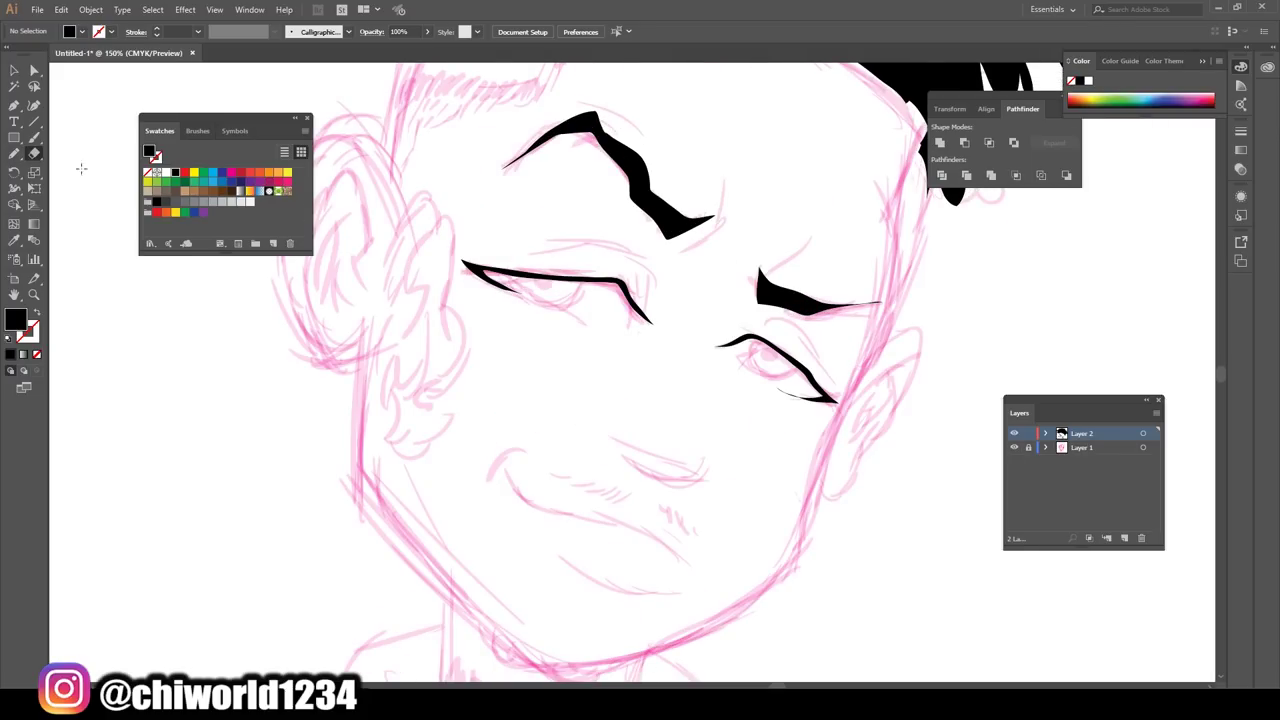
scroll(909, 471, "down", 2)
key("b")
mouse_move(352, 289)
left_mouse_down()
mouse_move(350, 432)
mouse_move(612, 597)
mouse_move(786, 505)
mouse_move(910, 194)
left_mouse_up()
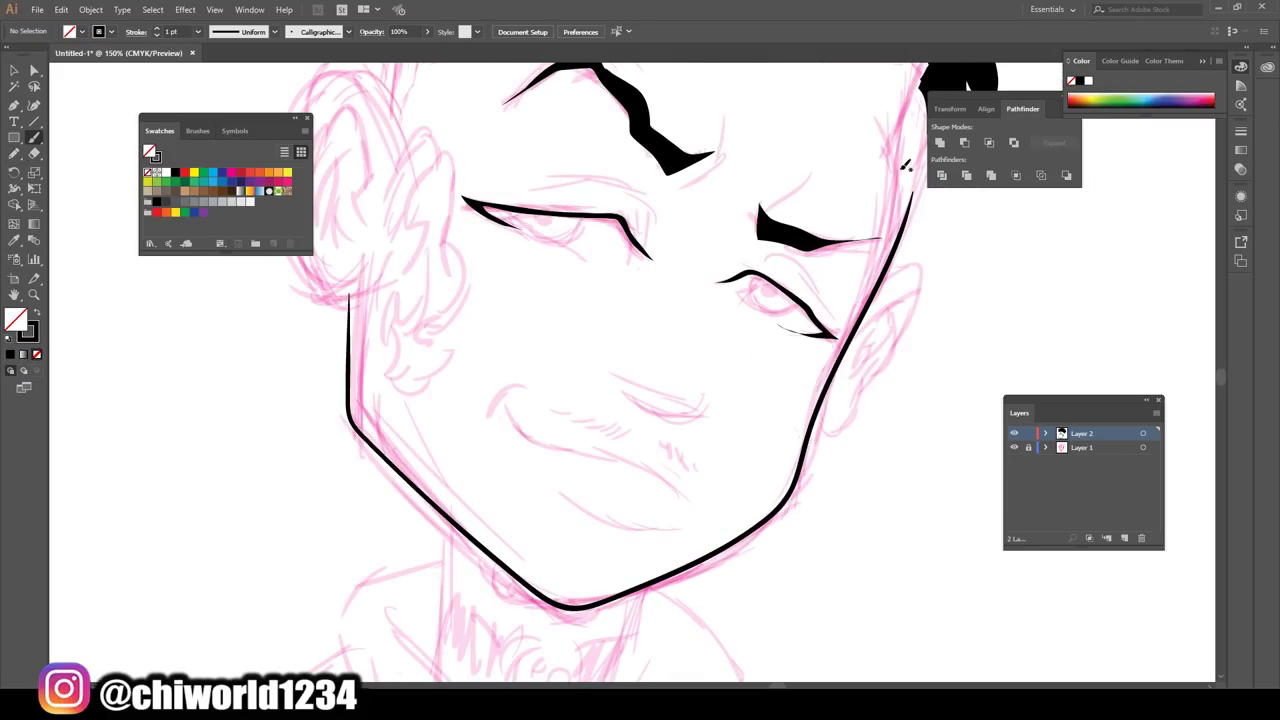
Extend the right cheek line up to the hair and outline the left ear in black.
key("ctrl+0")
key("ctrl+plus")
key("ctrl+plus")
scroll(966, 461, "up", 2)
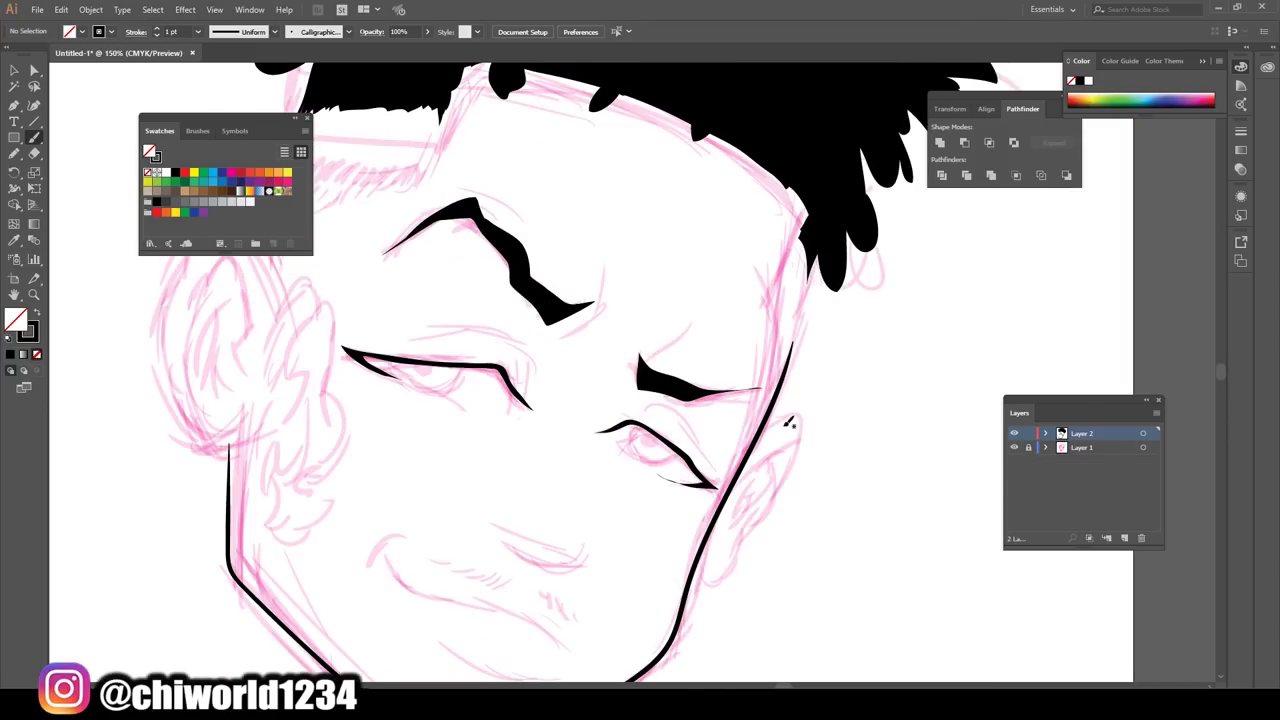
left_click_drag(795, 343, 826, 168)
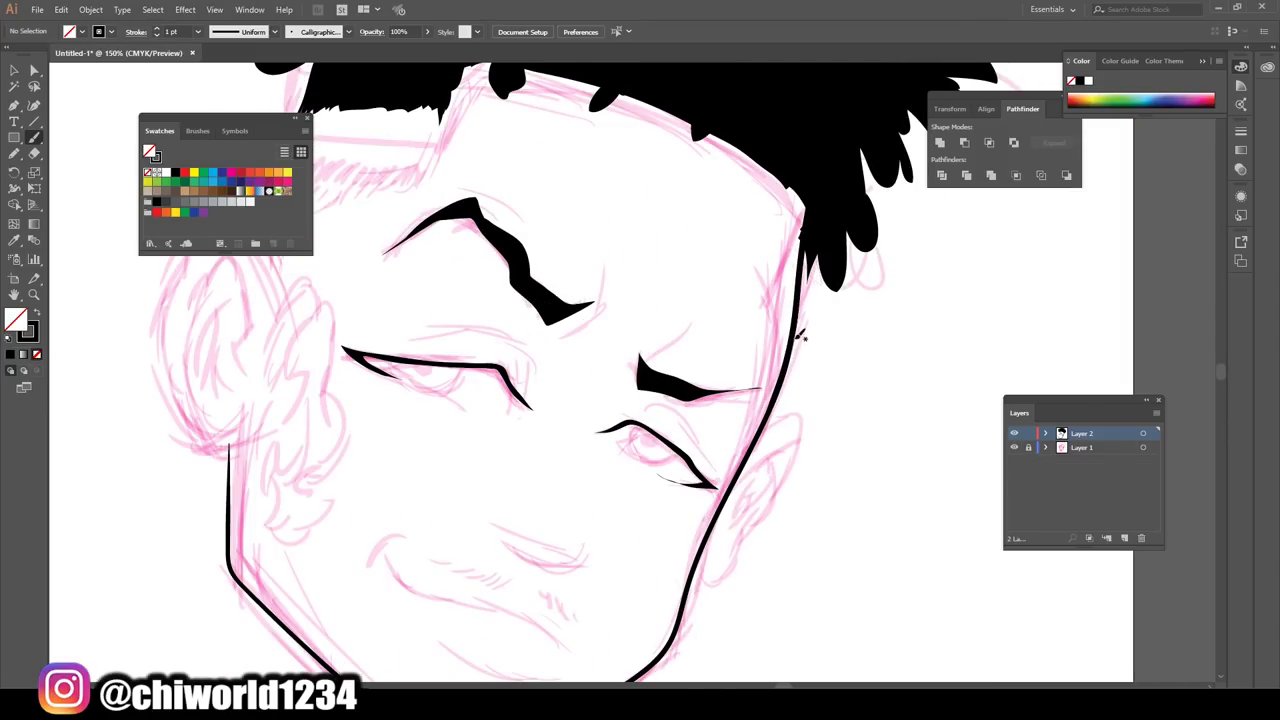
key("ctrl+0")
key("ctrl+plus")
key("ctrl+plus")
key("ctrl+plus")
scroll(700, 543, "up", 1)
left_click_drag(505, 490, 490, 179)
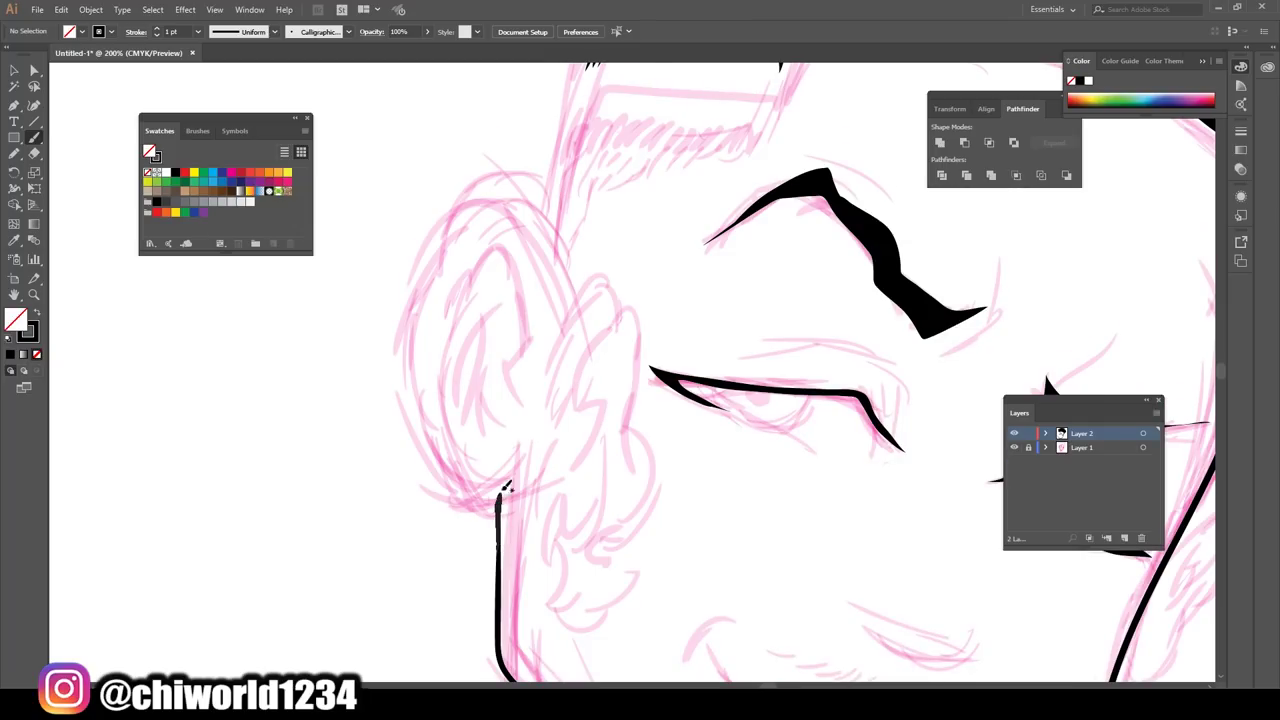
Add another brush stroke by the face and outline the right ear up from the jaw.
scroll(490, 179, "up", 3)
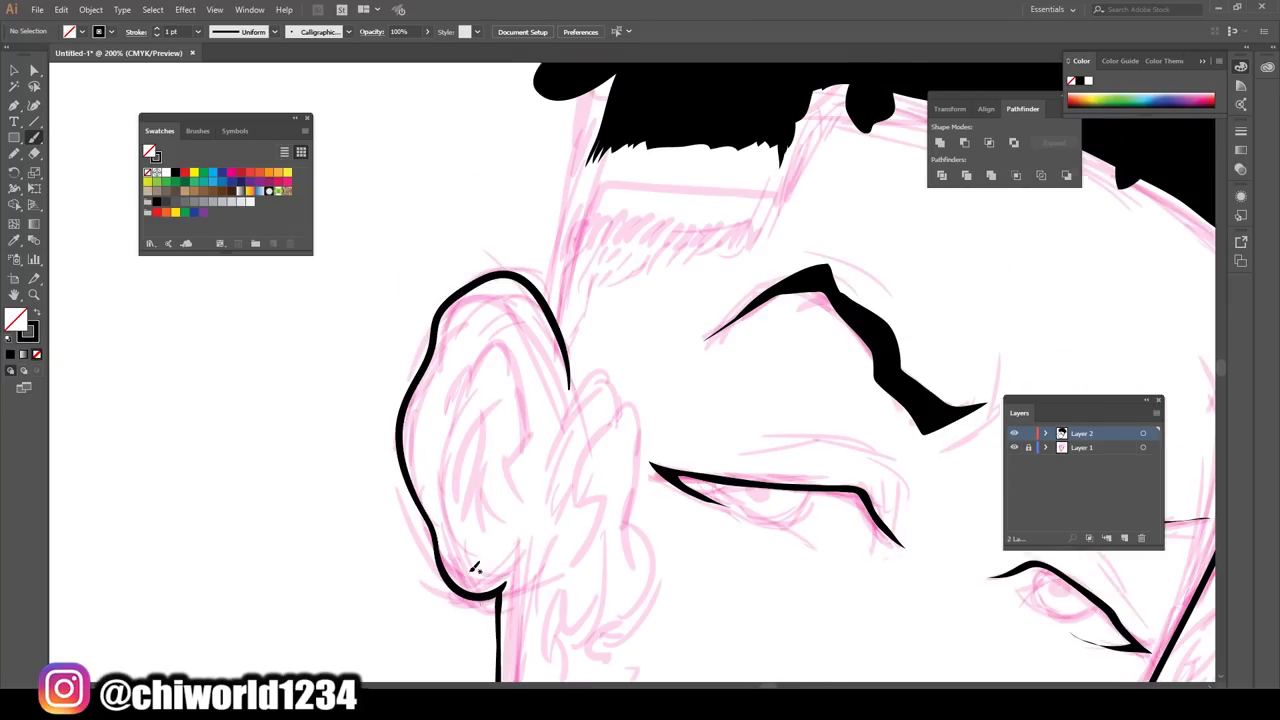
scroll(490, 179, "up", 1)
left_click_drag(560, 360, 630, 100)
key("ctrl+minus")
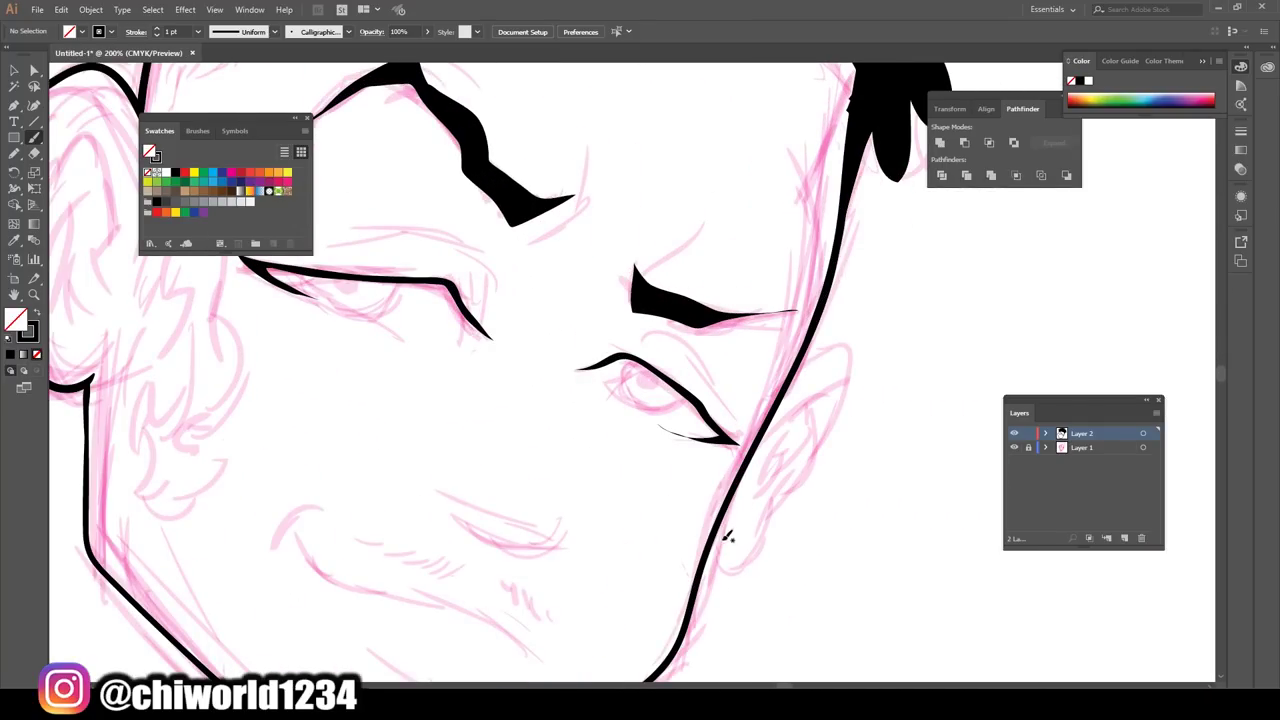
left_click_drag(710, 560, 828, 330)
key("ctrl+0")
scroll(712, 626, "up", 3)
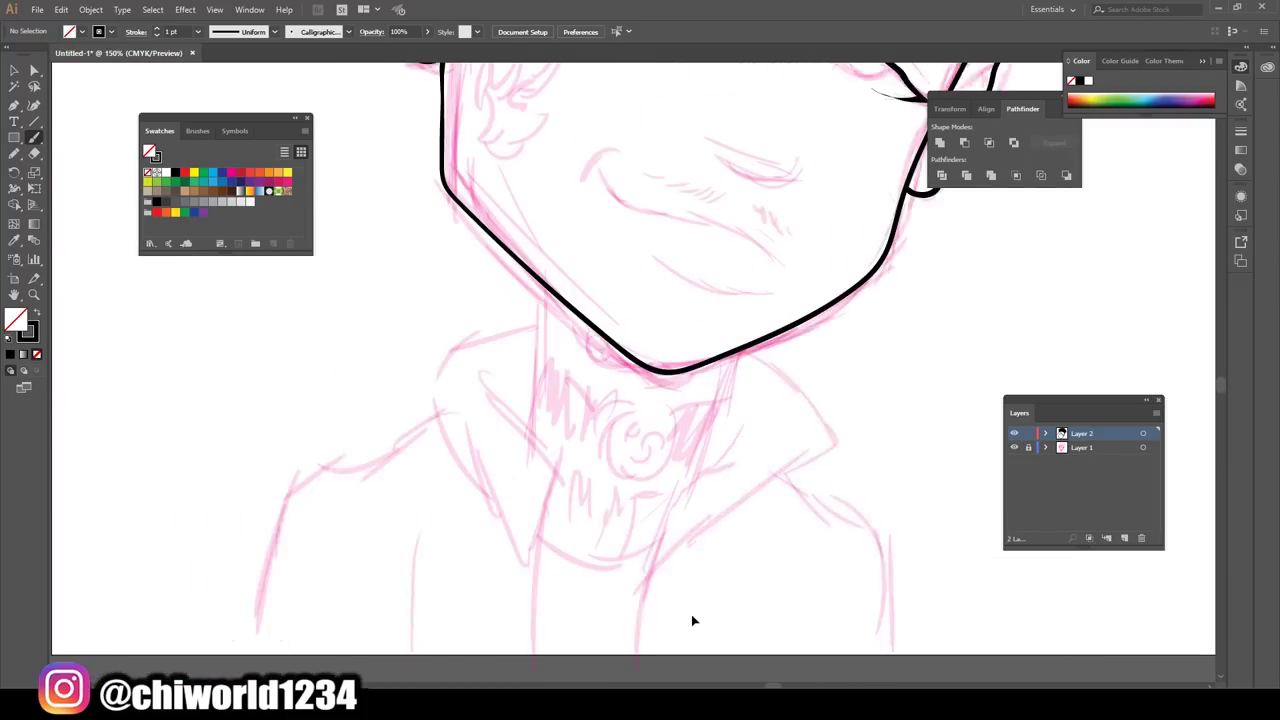
scroll(691, 614, "up", 1)
Draw jagged black-filled Pencil stubble along the chin, then undo stray nose strokes.
key("n")
key("shift+x")
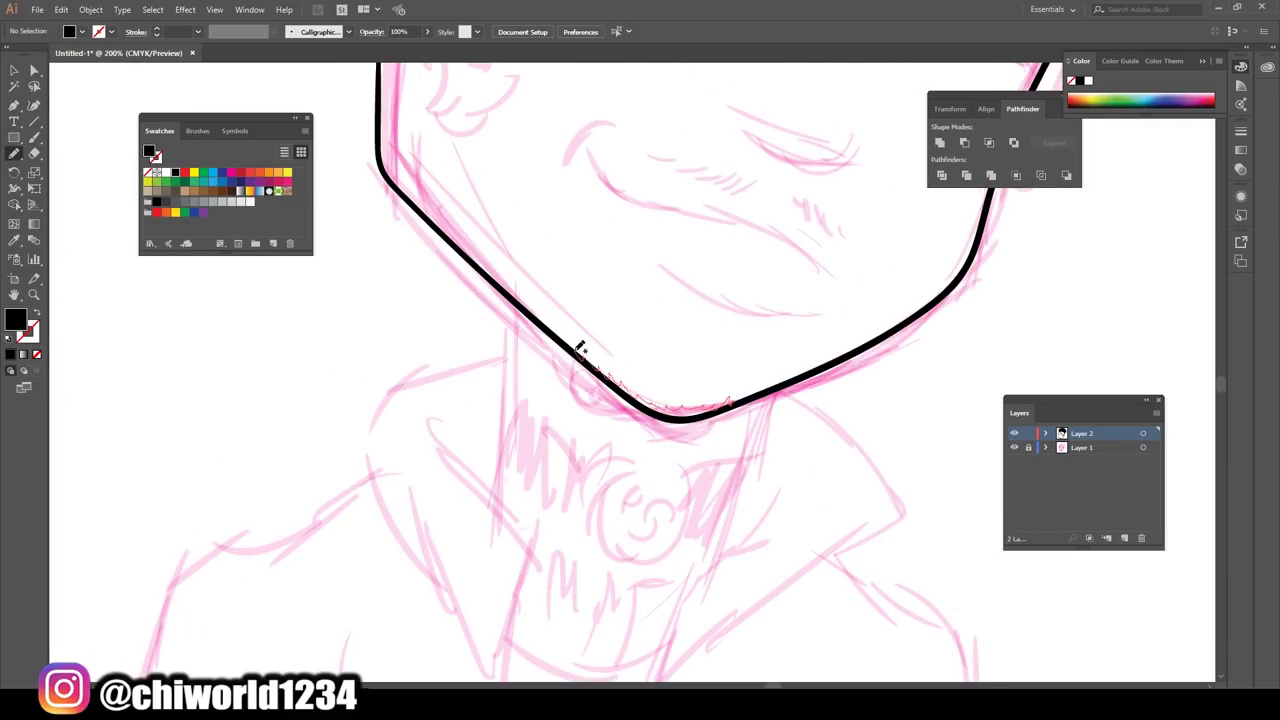
left_click_drag(577, 350, 737, 403)
key("ctrl+0")
scroll(504, 509, "up", 4)
key("b")
key("shift+x")
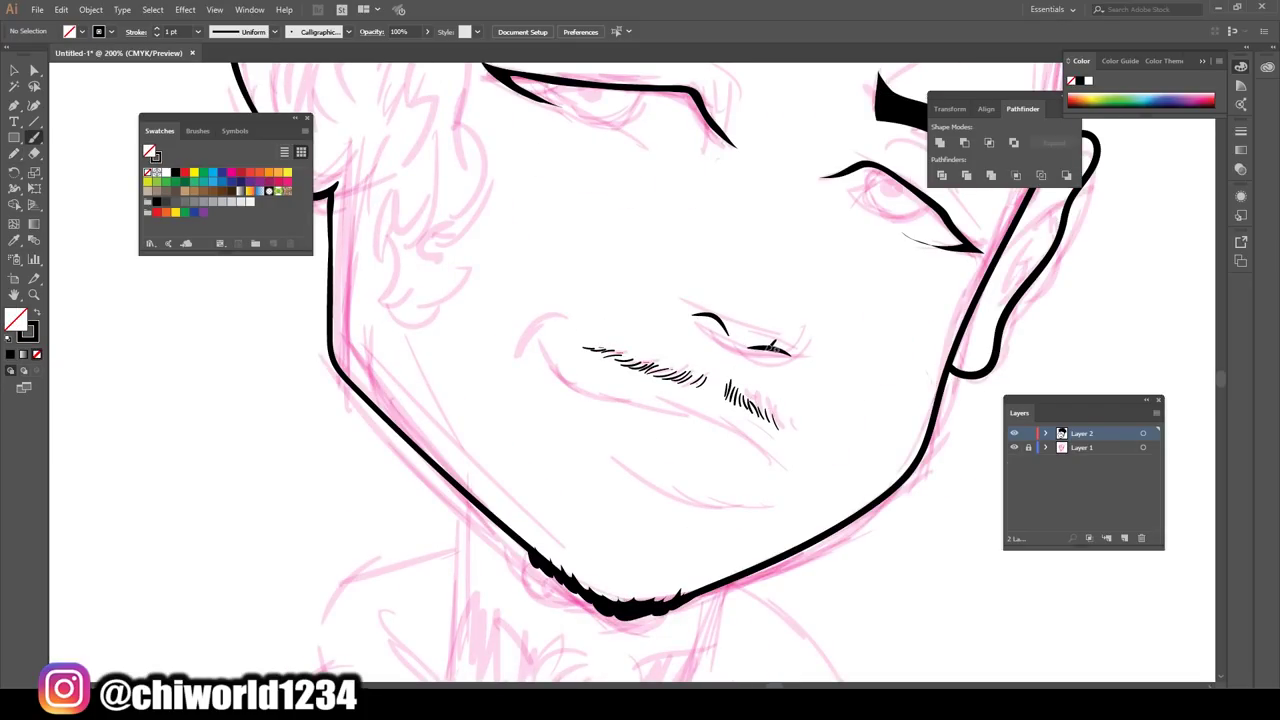
key("ctrl+z")
key("ctrl+z")
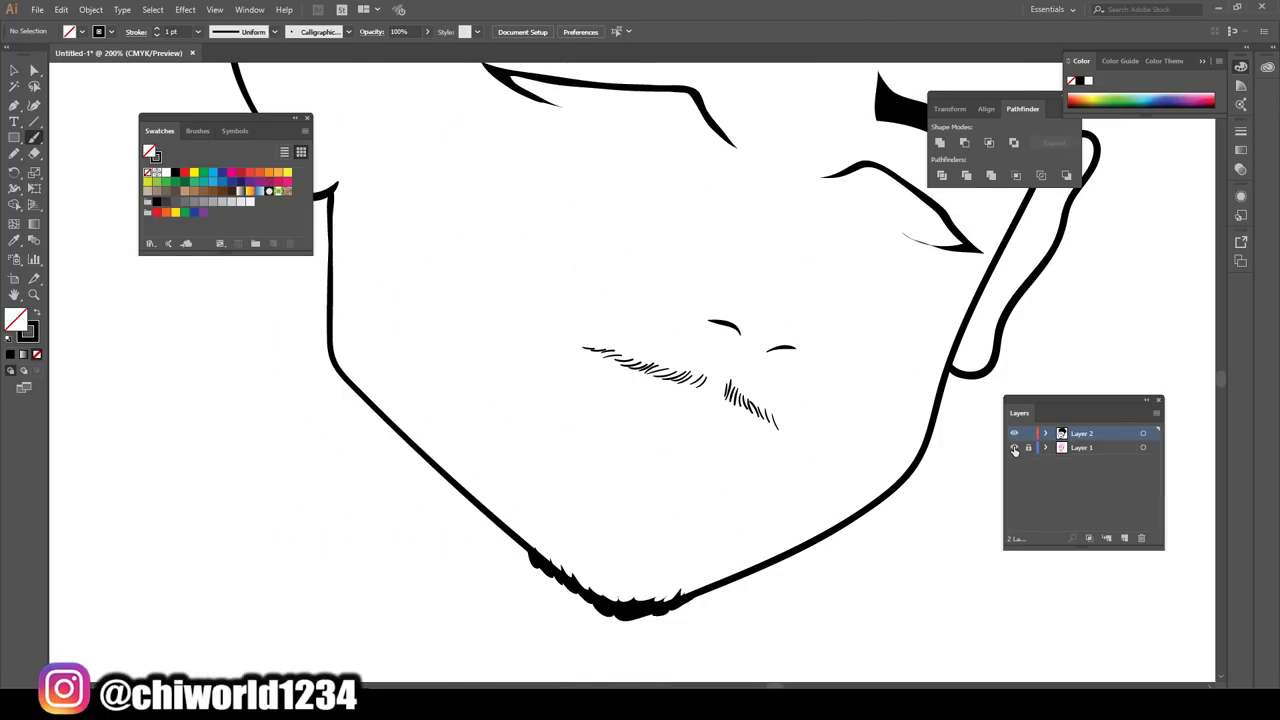
Ink the smirking mouth's smile line and the lower lip line.
mouse_move(794, 470)
left_mouse_down()
mouse_move(591, 392)
mouse_move(526, 320)
left_mouse_up()
left_click_drag(603, 440, 744, 505)
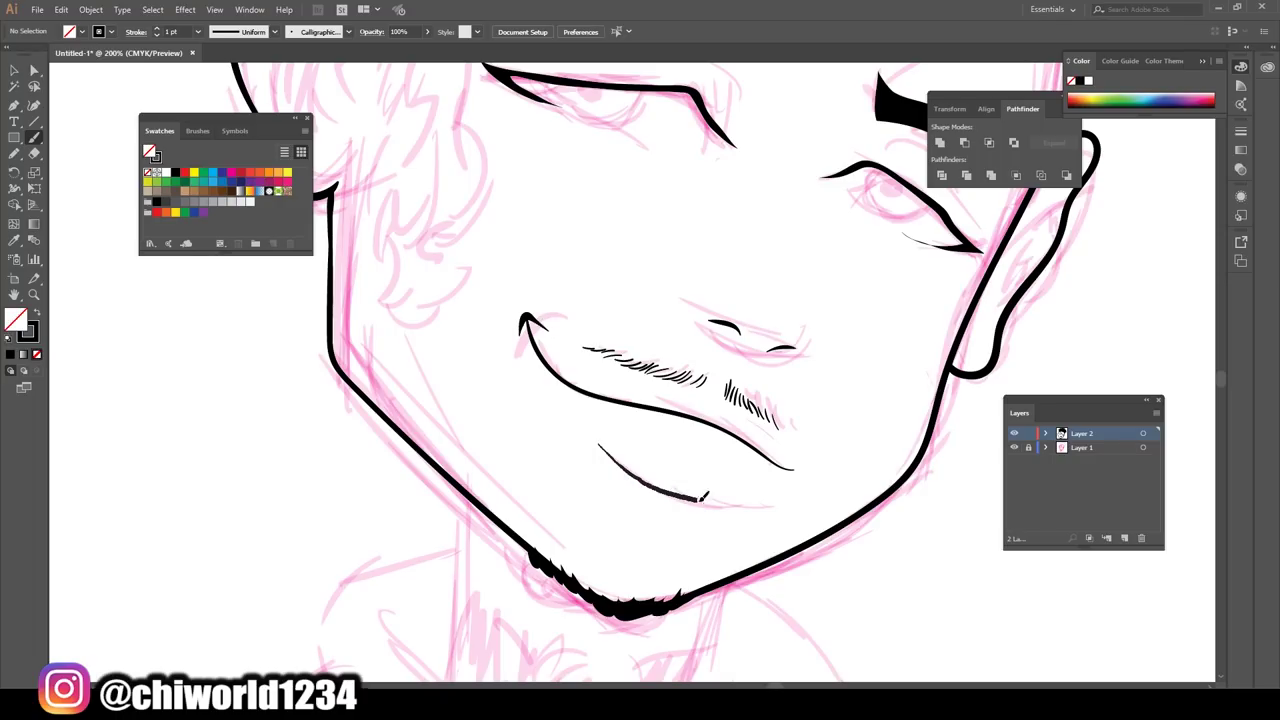
key("ctrl+0")
Draw the right eye's iris and the left eye's lower eyelid.
key("ctrl+plus")
key("ctrl+plus")
key("ctrl+plus")
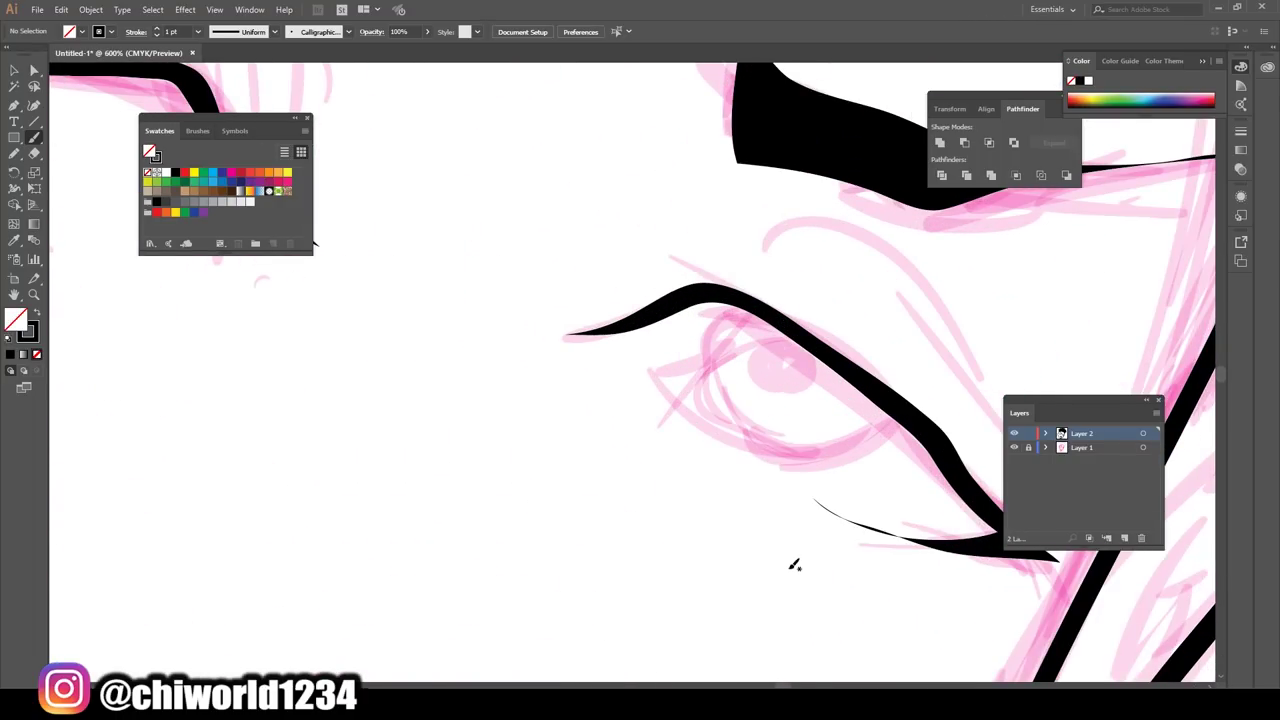
left_click_drag(665, 303, 840, 375)
key("ctrl+minus")
key("ctrl+minus")
key("ctrl+minus")
key("ctrl+plus")
key("ctrl+plus")
key("ctrl+plus")
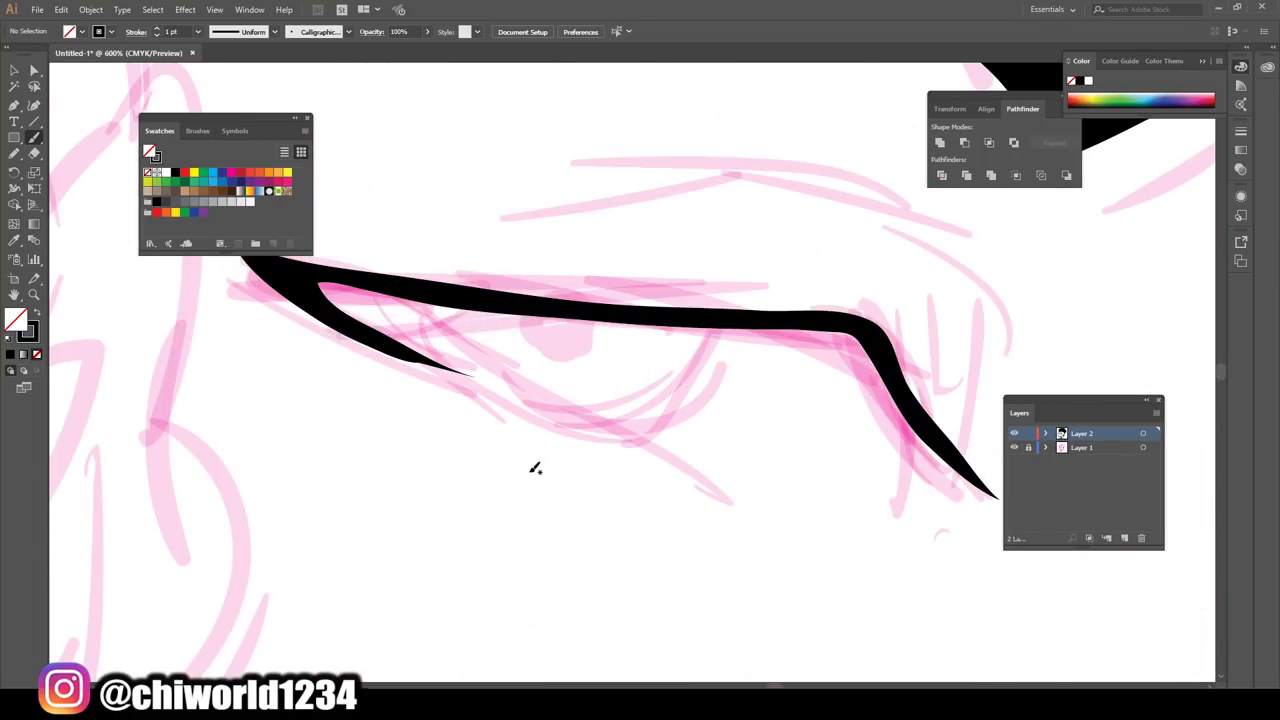
left_click_drag(408, 289, 700, 312)
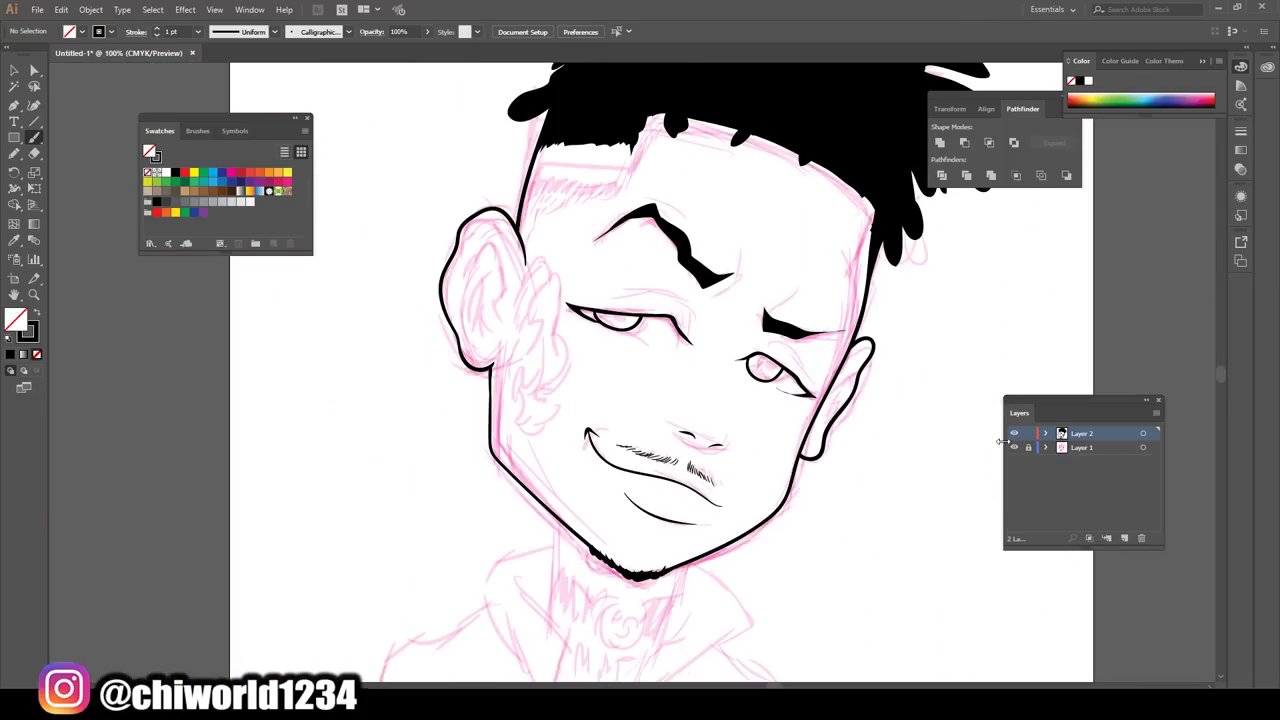
Hide the sketch layer, then lengthen the line above the eye and ink the right upper eyelid.
left_click(1015, 447)
key("ctrl+plus")
key("ctrl+plus")
key("ctrl+plus")
mouse_move(593, 265)
left_mouse_down()
mouse_move(750, 280)
mouse_move(745, 346)
left_mouse_up()
left_click_drag(995, 460, 852, 382)
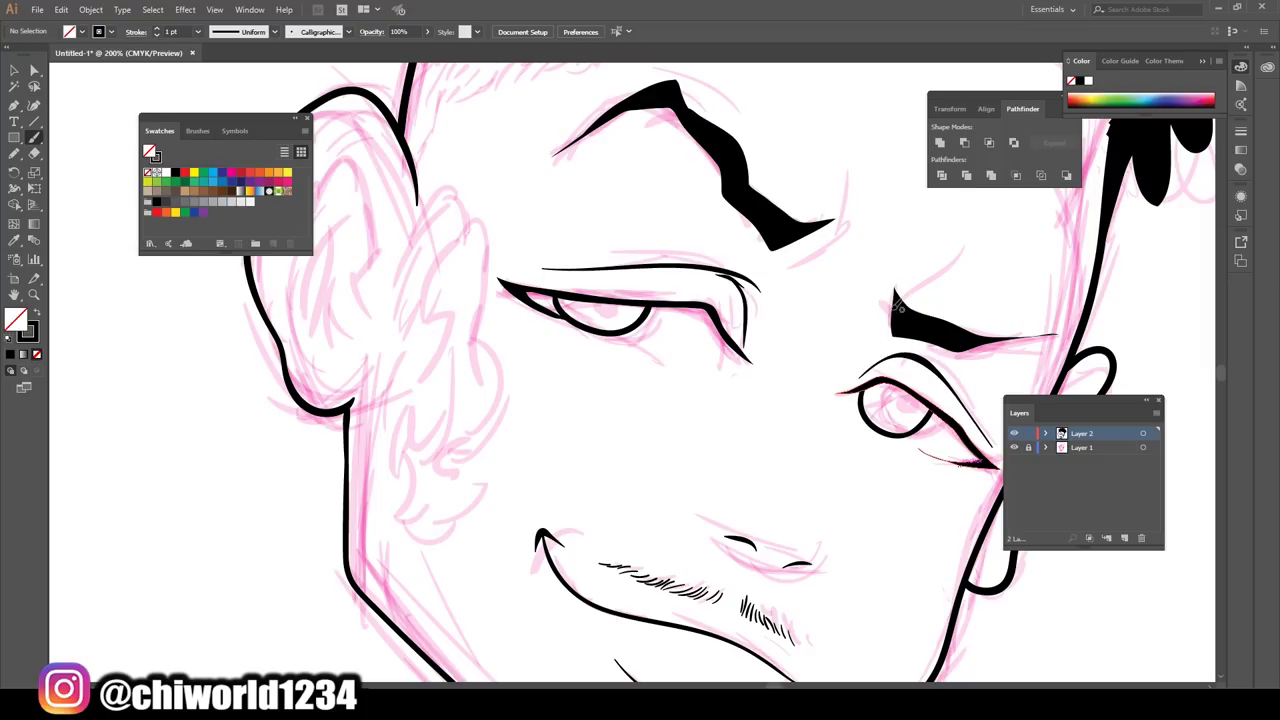
Extend the eyebrow stroke upward and add a short crease at the inner brow.
left_click_drag(940, 245, 962, 228)
scroll(960, 462, "up", 2)
left_click_drag(858, 246, 872, 185)
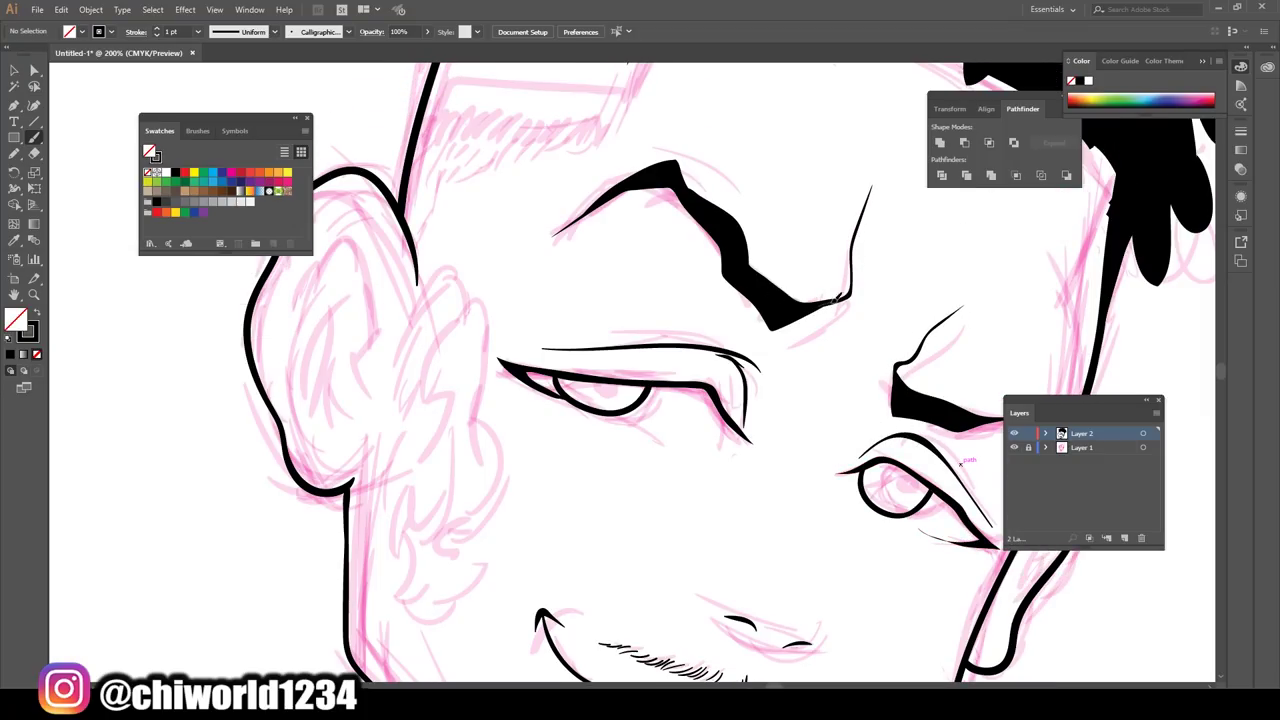
left_click_drag(818, 356, 890, 268)
scroll(860, 330, "up", 1)
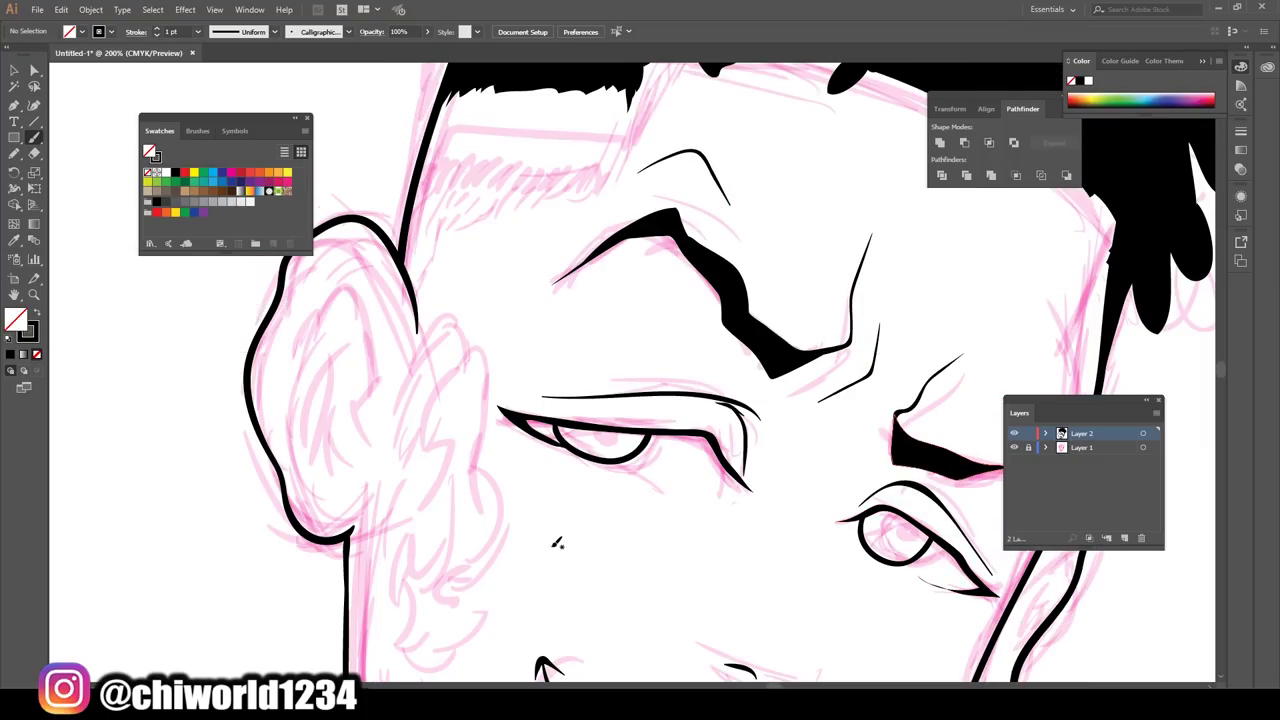
key("ctrl+minus")
key("ctrl+minus")
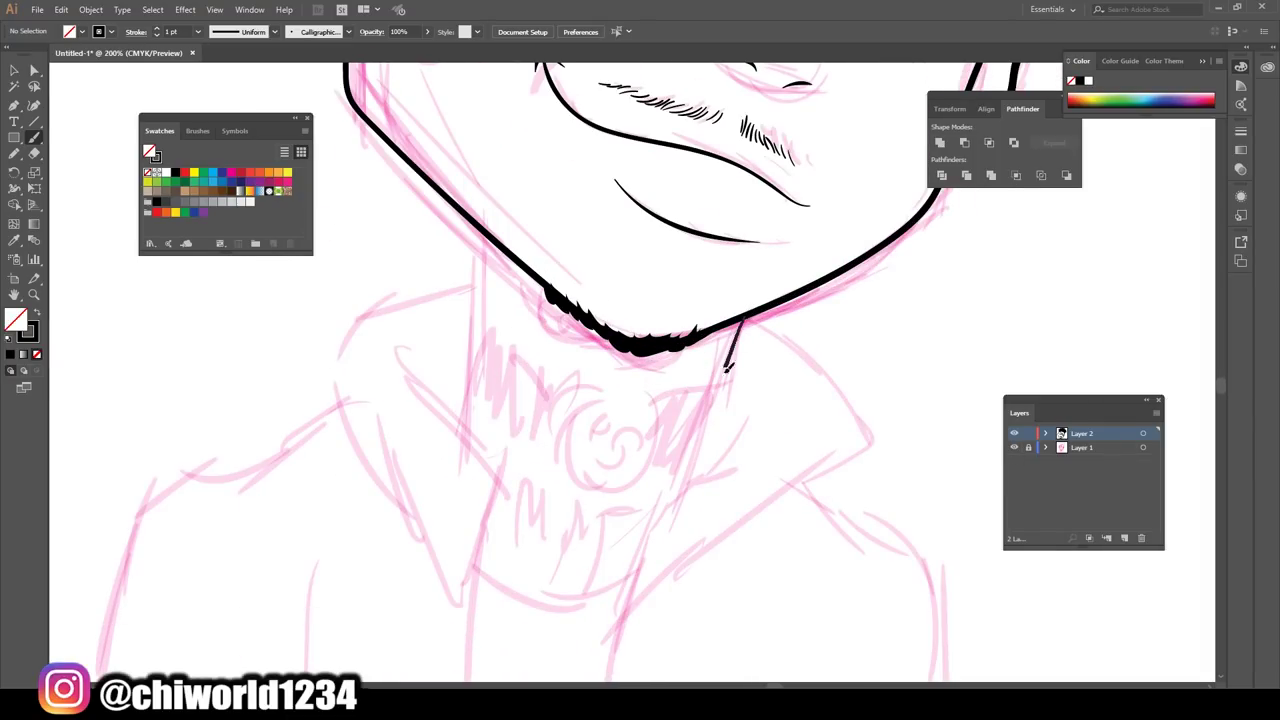
Ink both sides of the neck, the curve beneath it and two small collar fold marks.
mouse_move(728, 368)
left_mouse_down()
mouse_move(688, 470)
mouse_move(673, 572)
left_mouse_up()
key("ctrl+z")
left_click_drag(738, 322, 653, 520)
left_click_drag(658, 576, 480, 558)
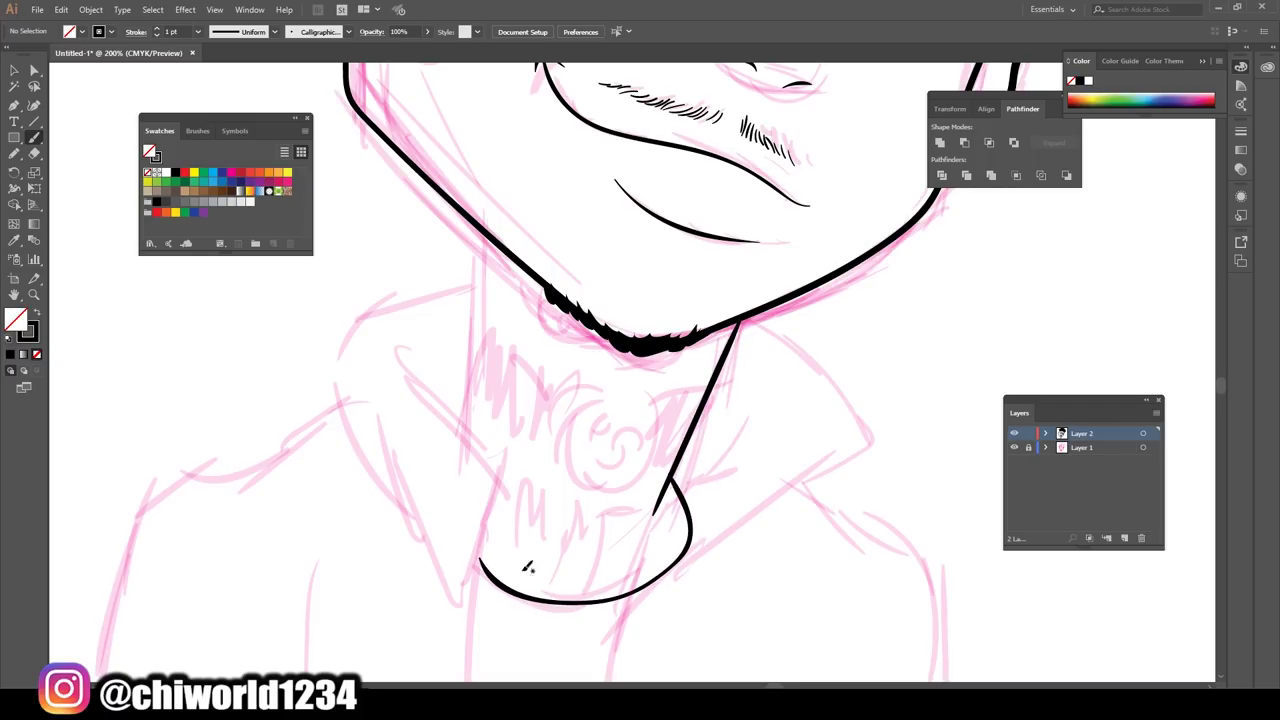
left_click_drag(662, 547, 578, 557)
left_click_drag(504, 540, 552, 560)
left_click_drag(466, 425, 474, 228)
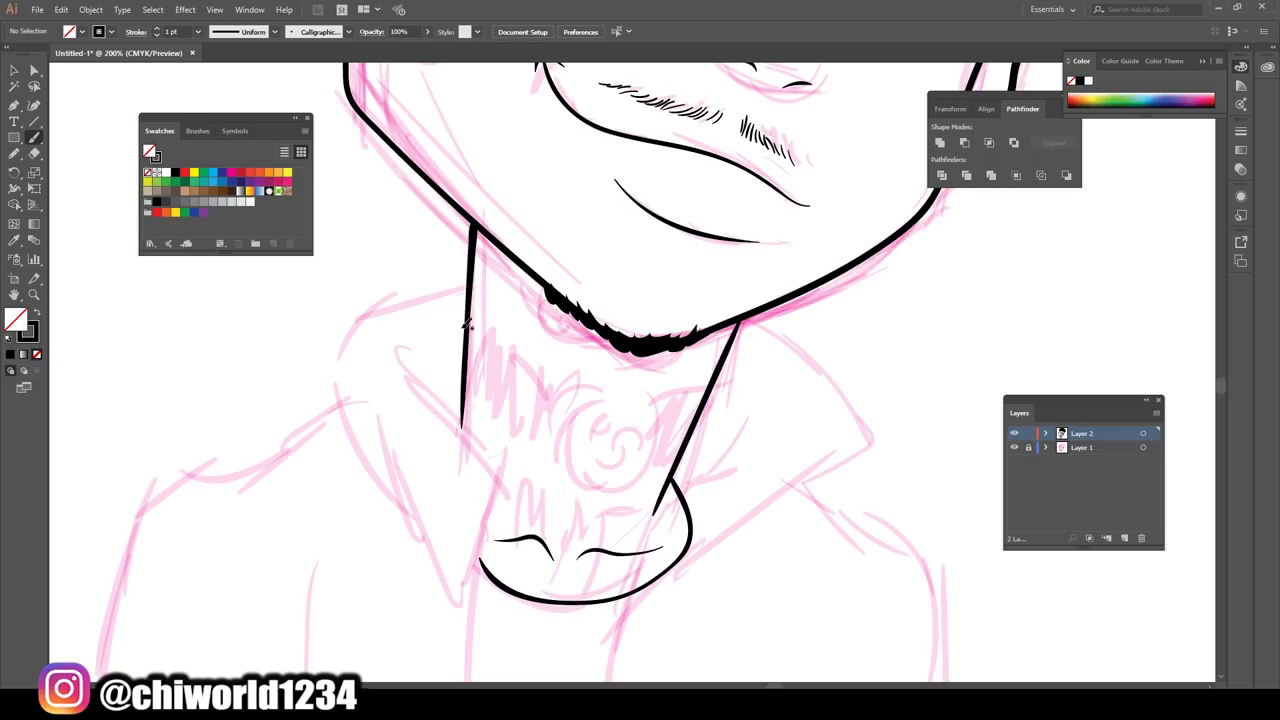
scroll(478, 296, "down", 3)
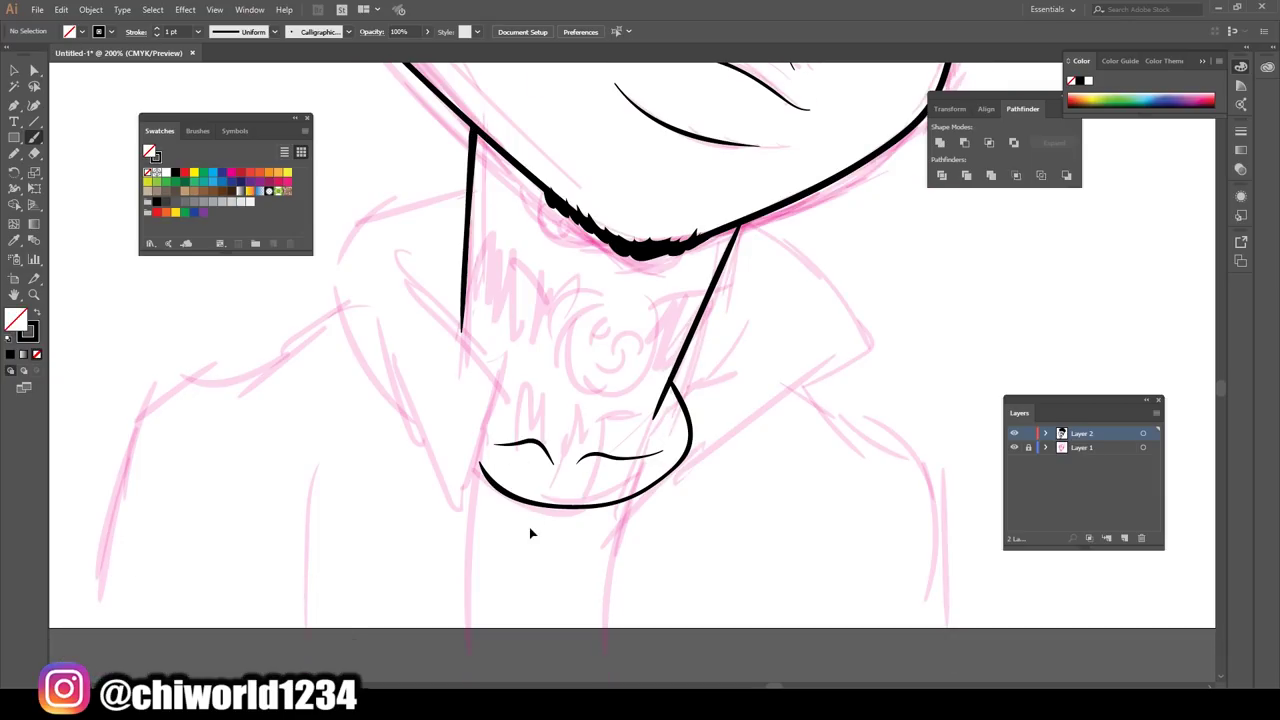
left_click_drag(672, 366, 656, 400)
Outline the right and left collar flaps with doubled black edge lines.
mouse_move(612, 612)
left_mouse_down()
mouse_move(718, 362)
mouse_move(705, 450)
mouse_move(805, 287)
left_mouse_up()
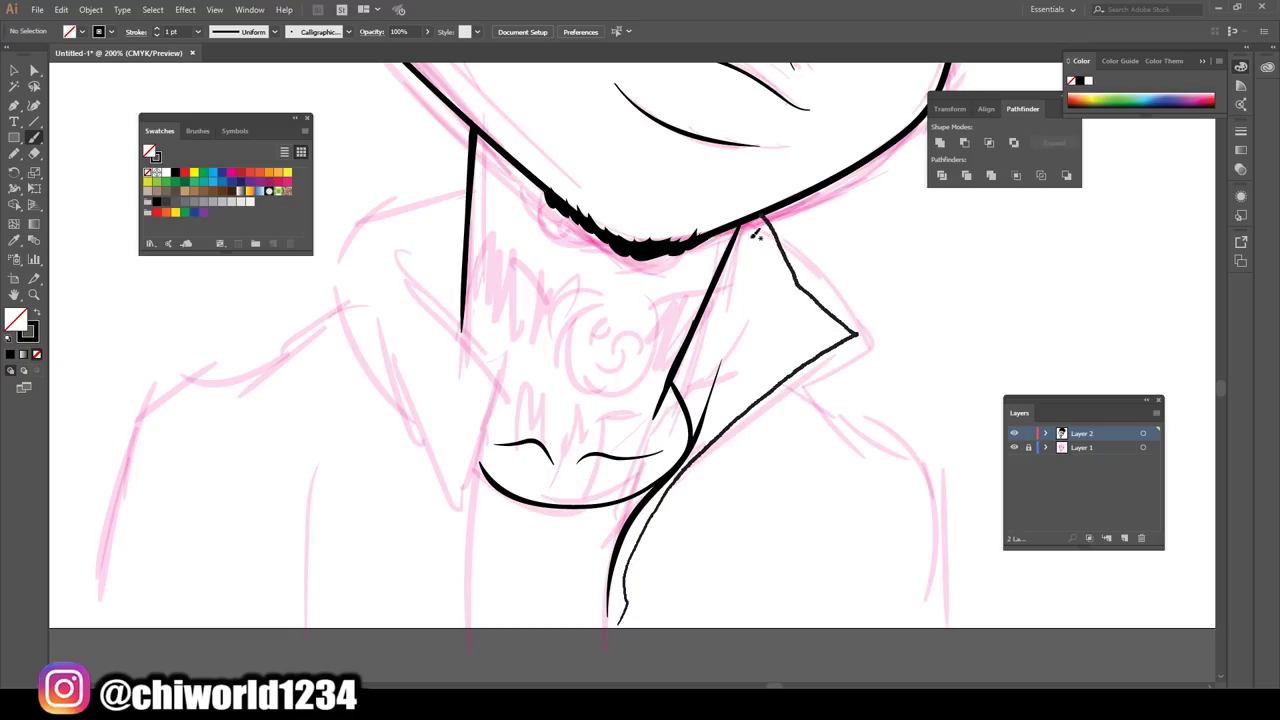
mouse_move(630, 622)
left_mouse_down()
mouse_move(640, 565)
mouse_move(815, 368)
mouse_move(814, 292)
left_mouse_up()
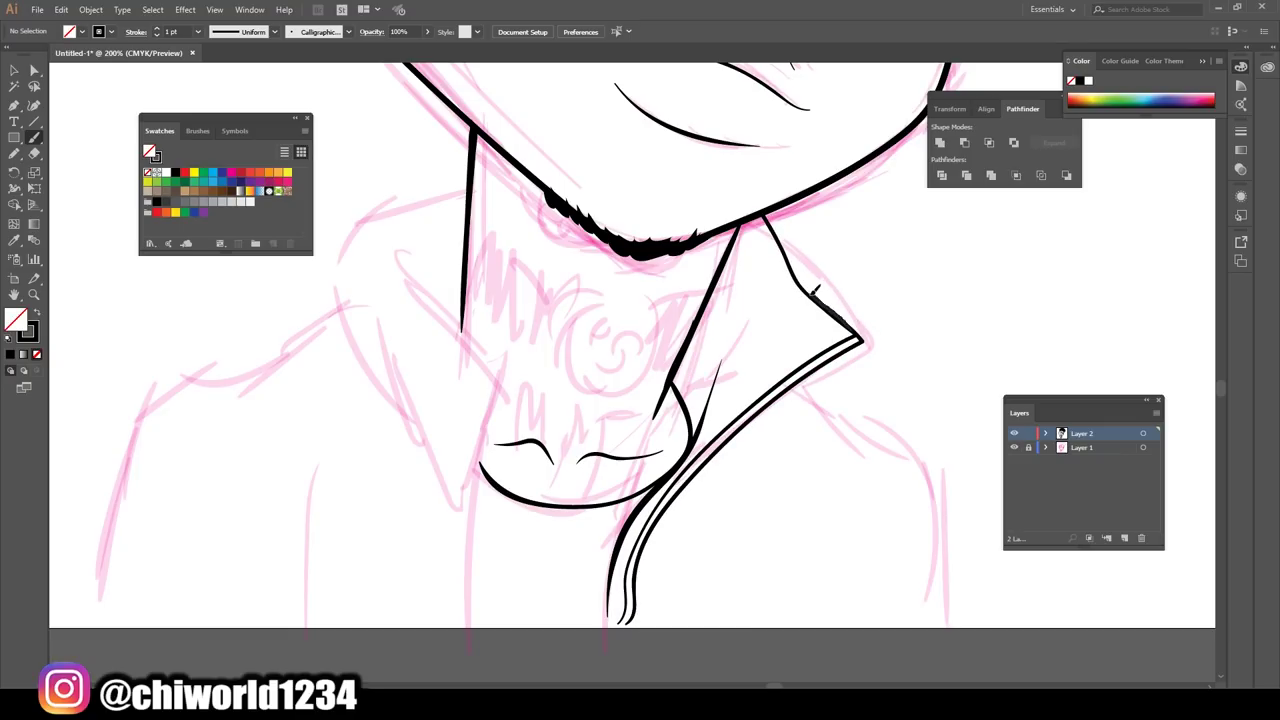
left_click_drag(514, 622, 418, 218)
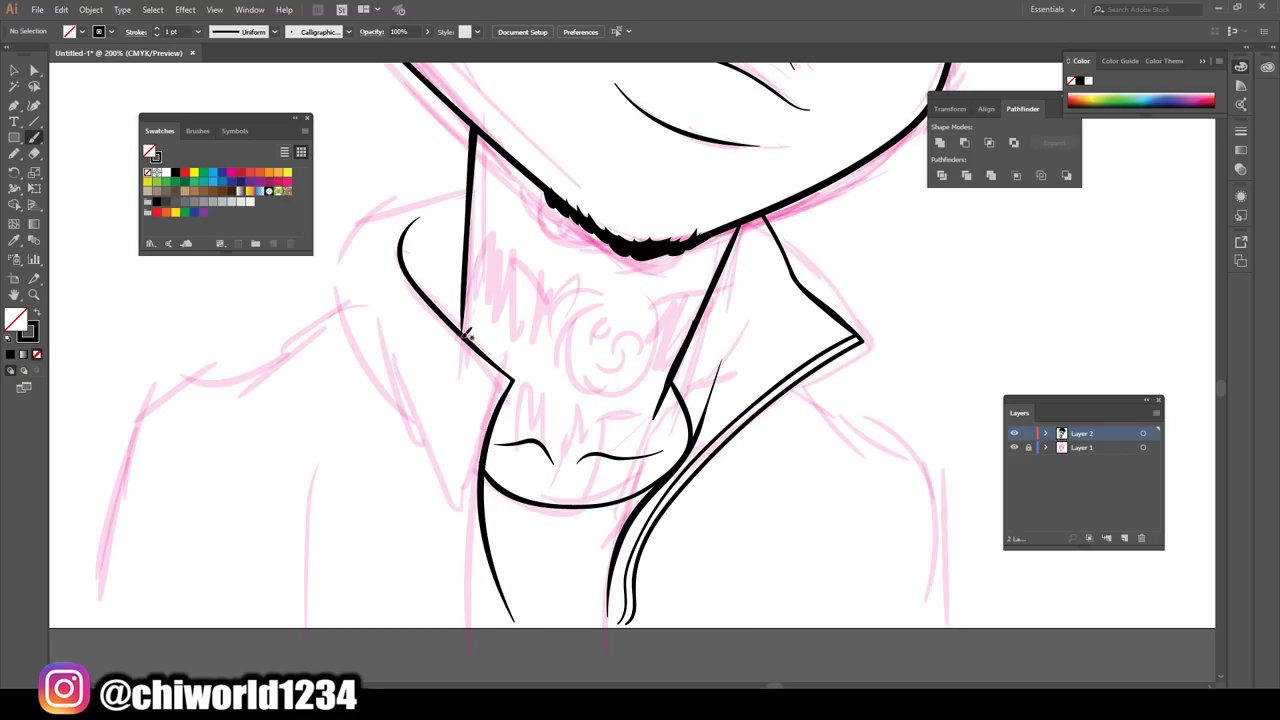
left_click_drag(474, 177, 458, 540)
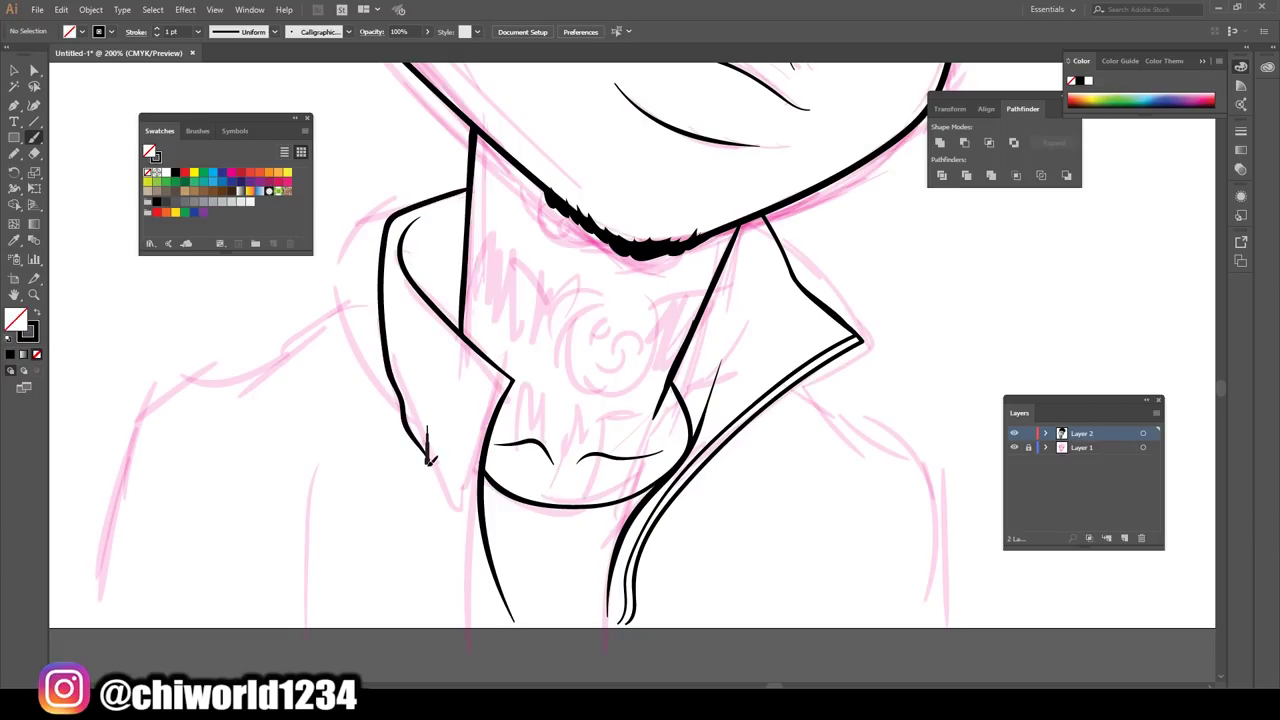
mouse_move(516, 622)
left_mouse_down()
mouse_move(470, 462)
mouse_move(510, 378)
left_mouse_up()
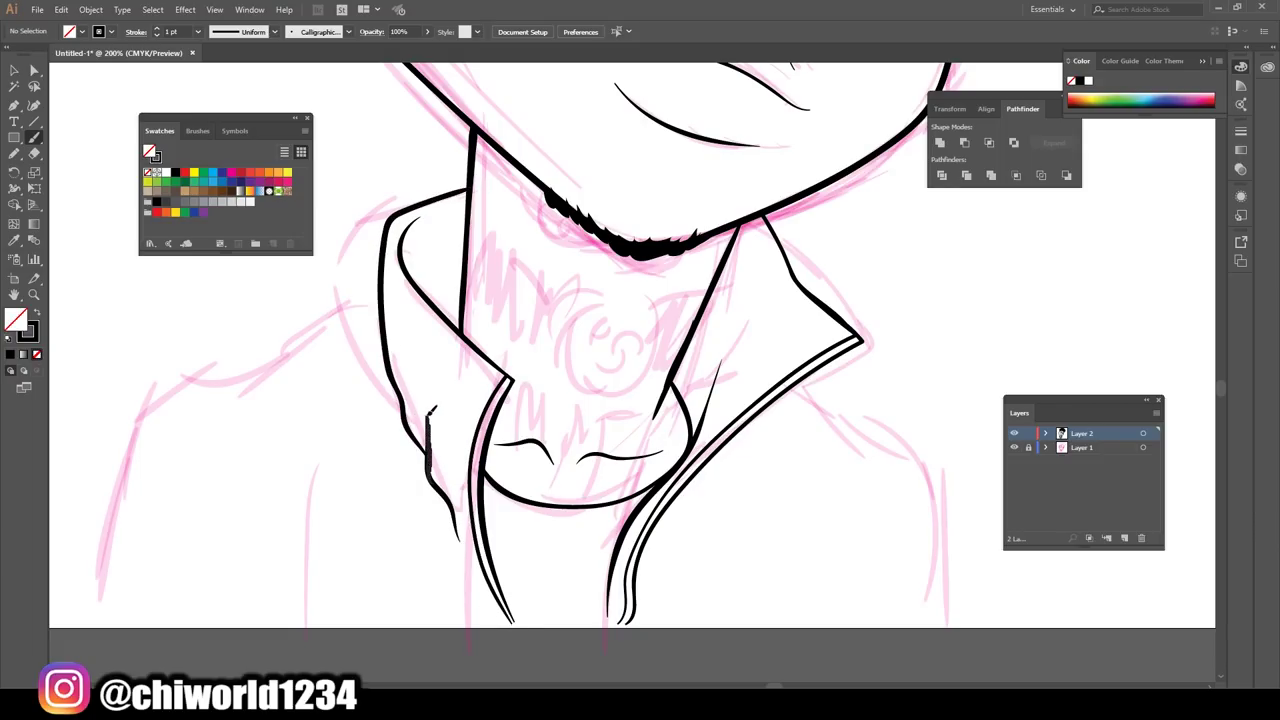
key("ctrl+minus")
key("ctrl+minus")
key("ctrl+minus")
Brush the left shoulder line, extend the collar stroke and fill the left pupil black.
key("ctrl+plus")
key("ctrl+plus")
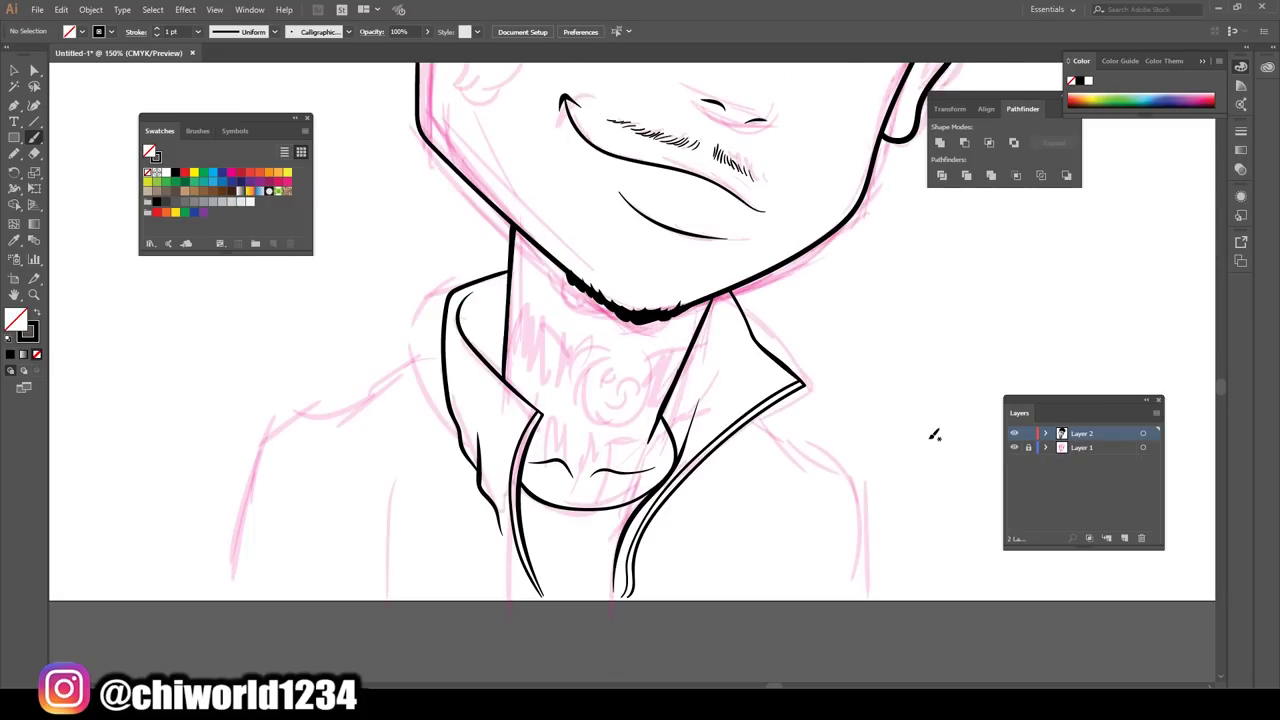
scroll(934, 434, "down", 1)
left_click_drag(447, 357, 200, 562)
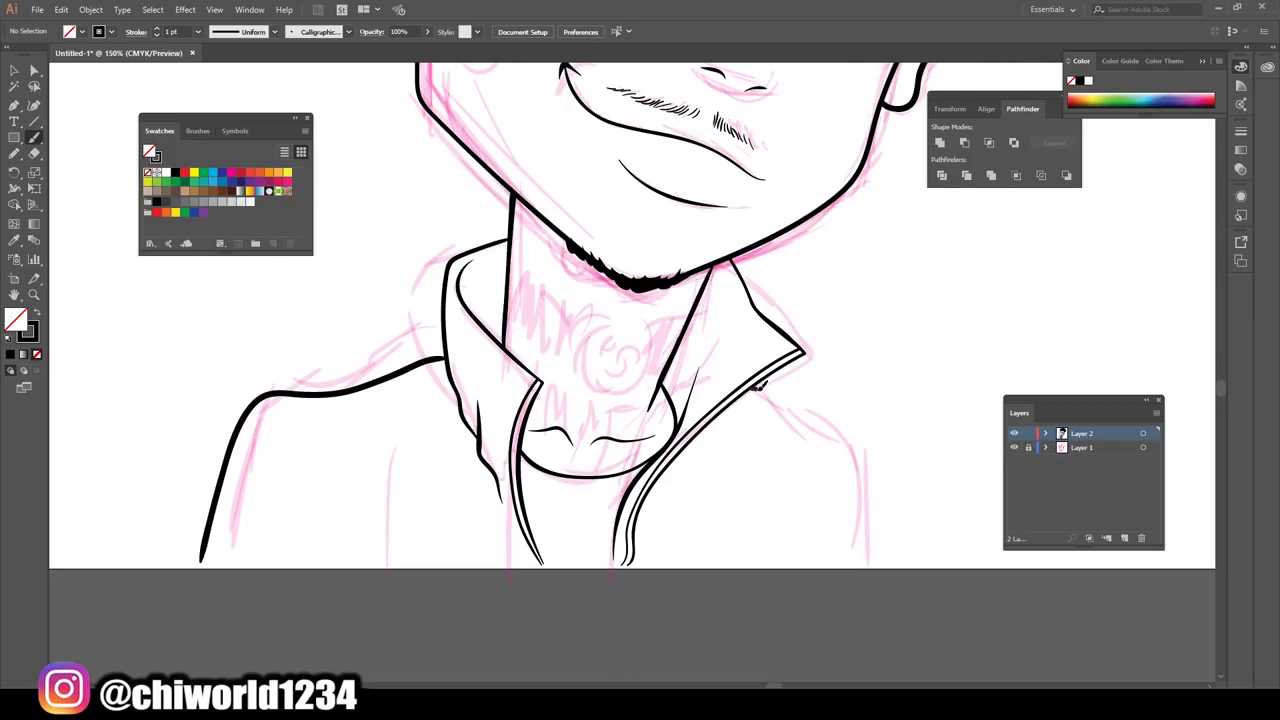
left_click_drag(760, 385, 880, 560)
key("ctrl+minus")
key("ctrl+minus")
key("ctrl+minus")
key("ctrl+plus")
key("ctrl+plus")
key("ctrl+plus")
key("ctrl+plus")
key("ctrl+plus")
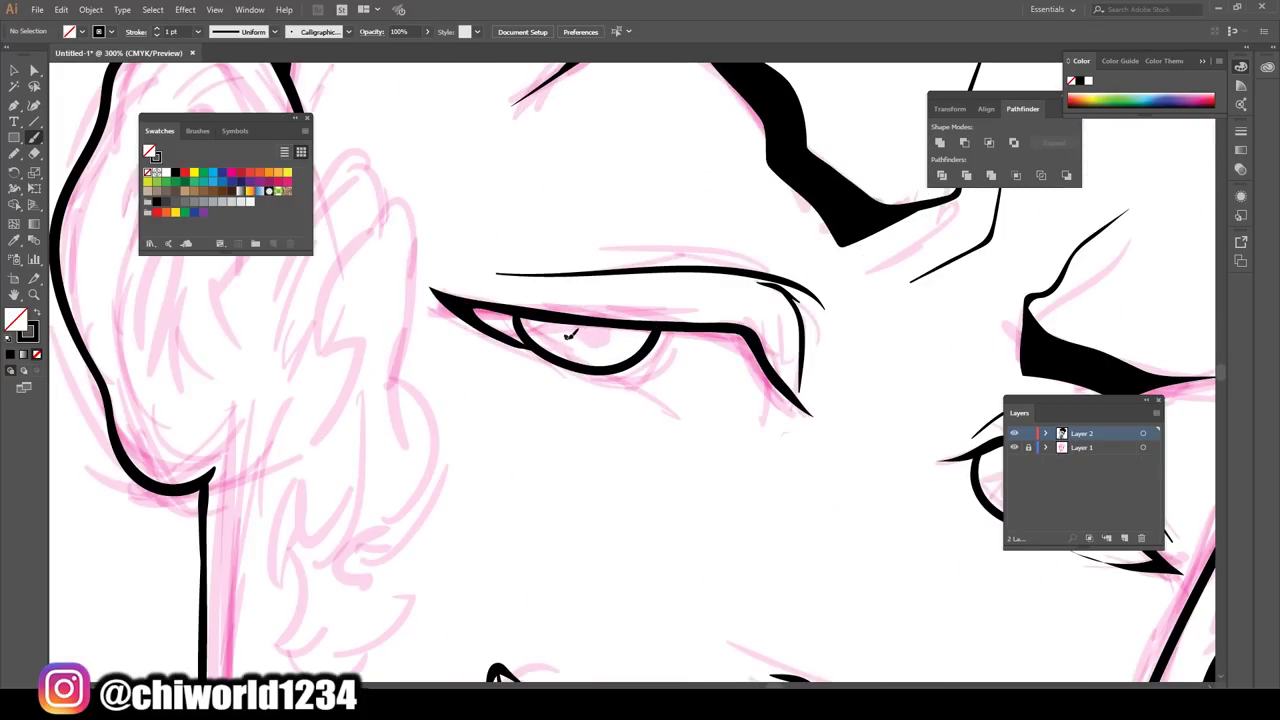
left_click_drag(566, 333, 590, 340)
key("ctrl+minus")
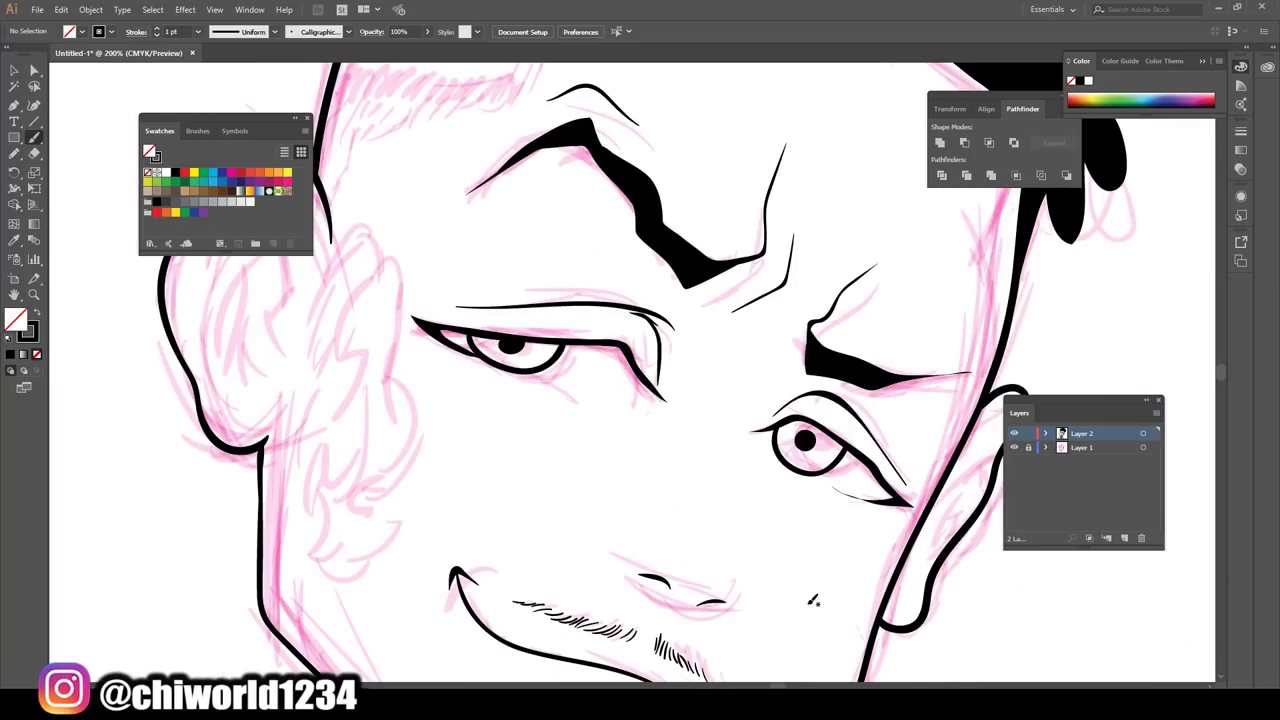
Draw the left ear's inner curve, rim, lobe and upper folds.
key("ctrl+plus")
scroll(686, 557, "up", 2)
mouse_move(538, 450)
left_mouse_down()
mouse_move(563, 349)
mouse_move(547, 250)
mouse_move(385, 345)
left_mouse_up()
mouse_move(533, 432)
left_mouse_down()
mouse_move(470, 468)
mouse_move(555, 337)
left_mouse_up()
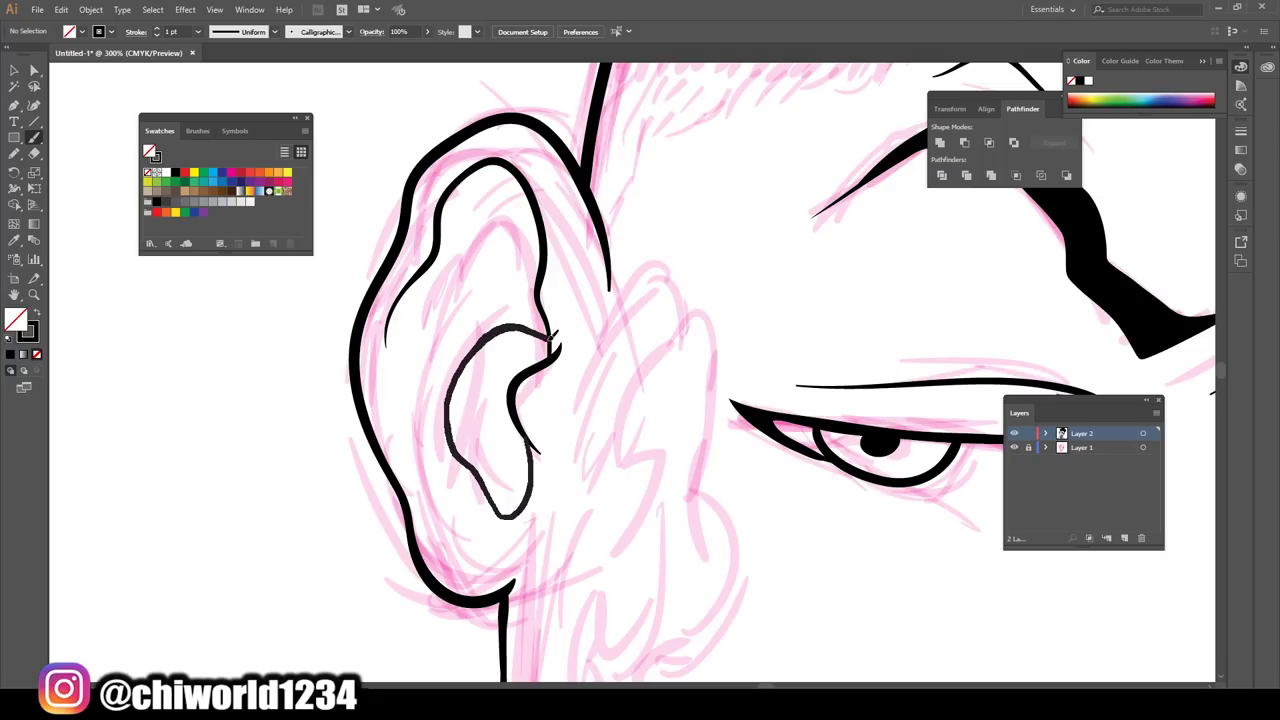
left_click_drag(507, 546, 403, 446)
mouse_move(535, 195)
left_mouse_down()
mouse_move(470, 285)
mouse_move(540, 287)
left_mouse_up()
mouse_move(415, 422)
left_mouse_down()
mouse_move(425, 280)
mouse_move(488, 250)
left_mouse_up()
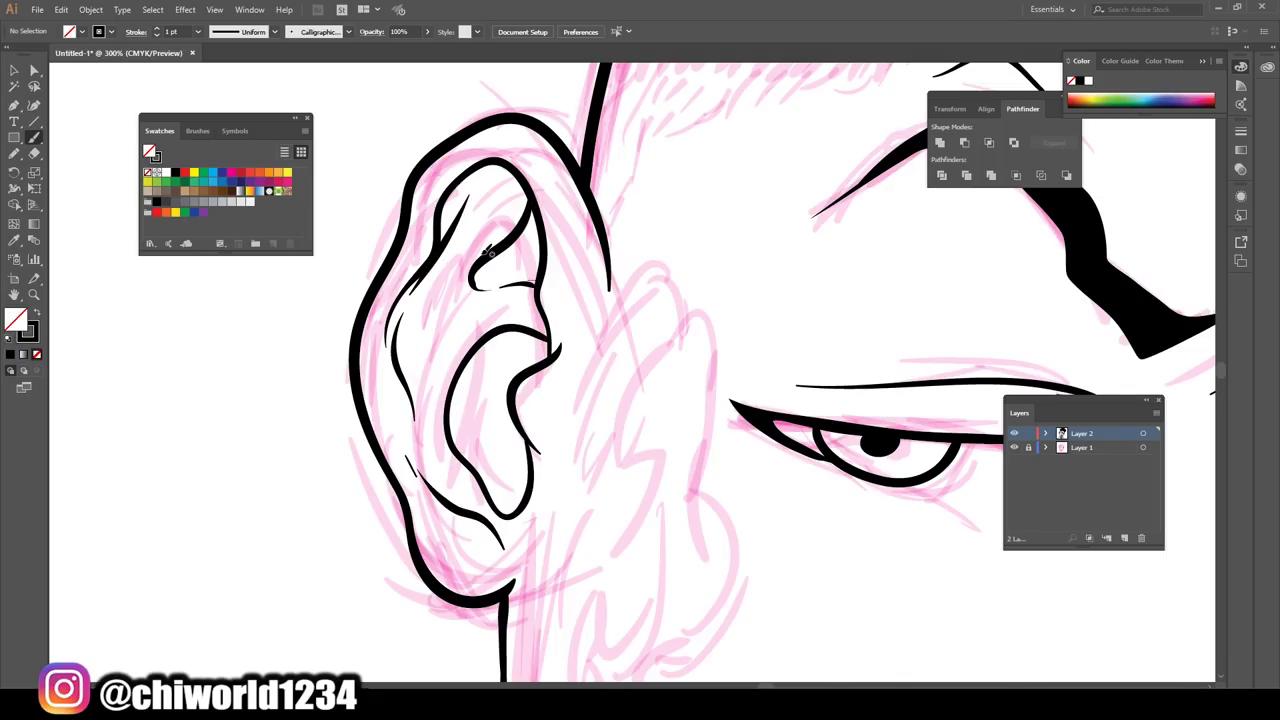
Add an inner fold stroke inside the right ear.
key("ctrl+0")
scroll(704, 447, "up", 5)
mouse_move(790, 335)
left_mouse_down()
mouse_move(733, 366)
mouse_move(688, 475)
left_mouse_up()
scroll(672, 644, "down", 3)
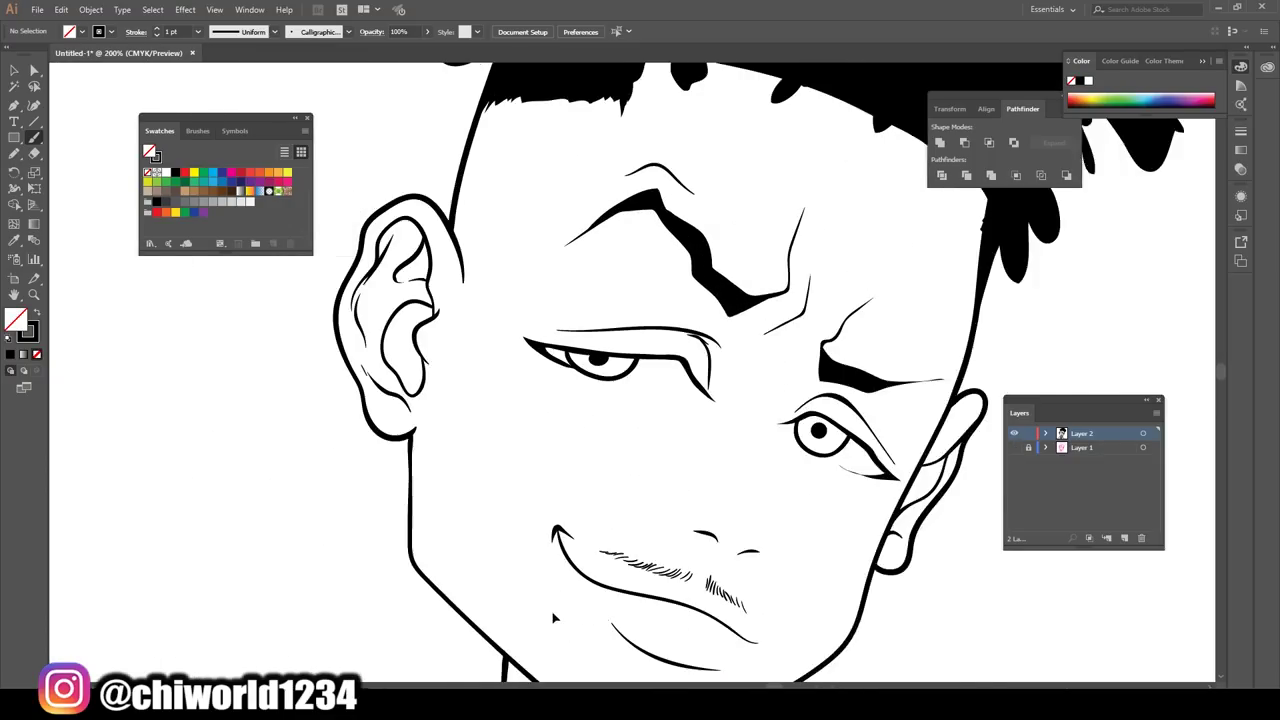
scroll(838, 468, "up", 2)
With the sketch shown, outline the small face shape beside the left ear, then hide the sketch.
left_click(1014, 447)
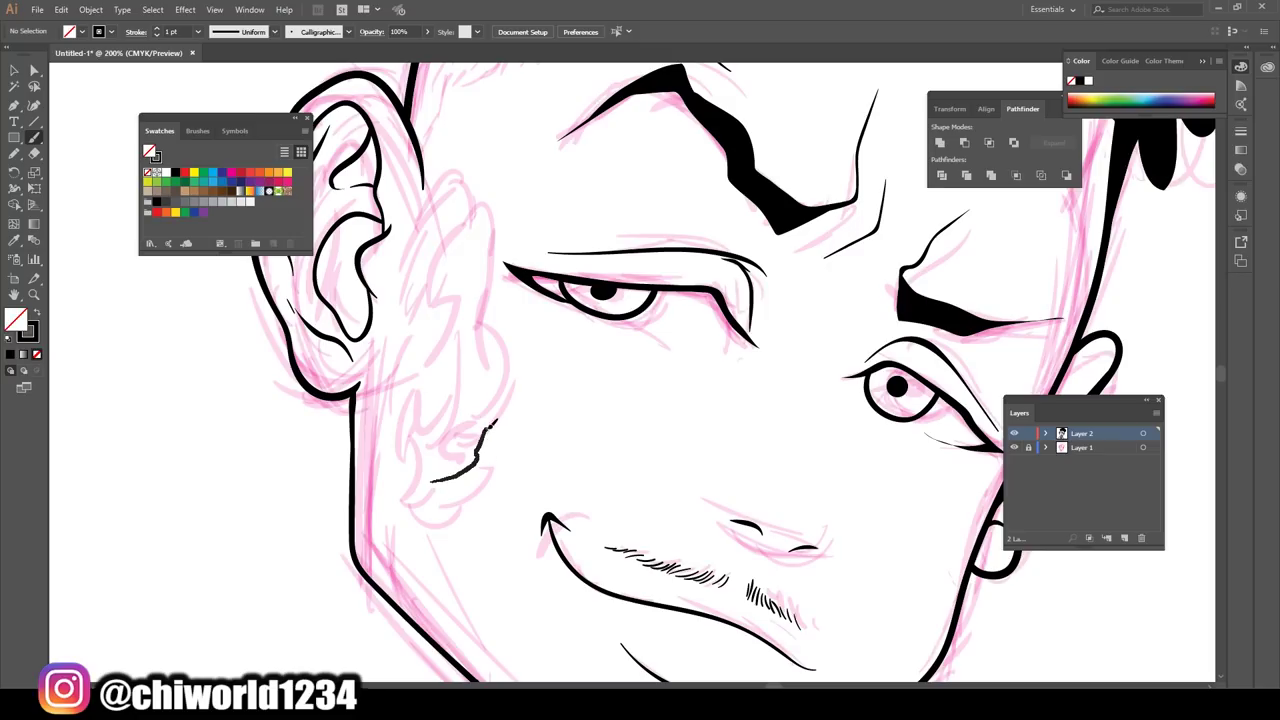
left_click_drag(490, 422, 497, 314)
mouse_move(416, 470)
left_mouse_down()
mouse_move(476, 378)
mouse_move(502, 240)
mouse_move(448, 178)
mouse_move(368, 464)
left_mouse_up()
left_click_drag(358, 420, 470, 166)
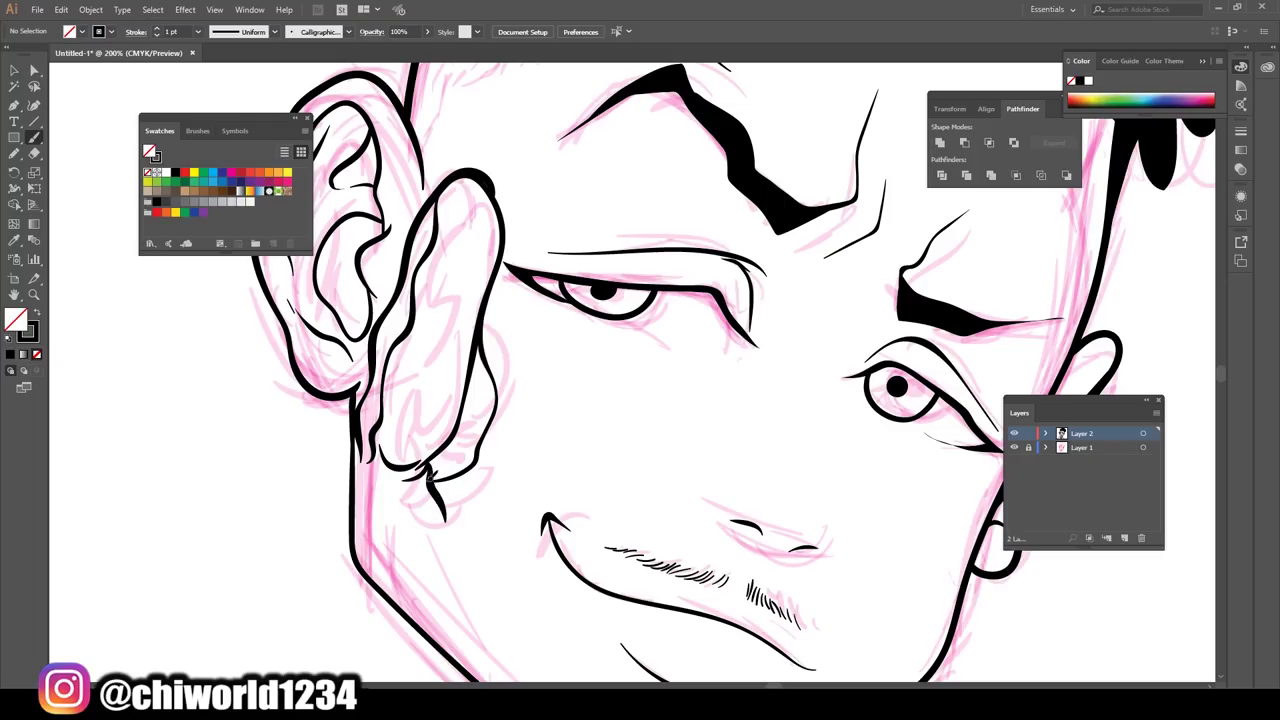
scroll(380, 465, "down", 4)
left_click(1014, 447)
Ink the small face's mouth, lower lip, chin line and top and left outline.
scroll(820, 494, "up", 5)
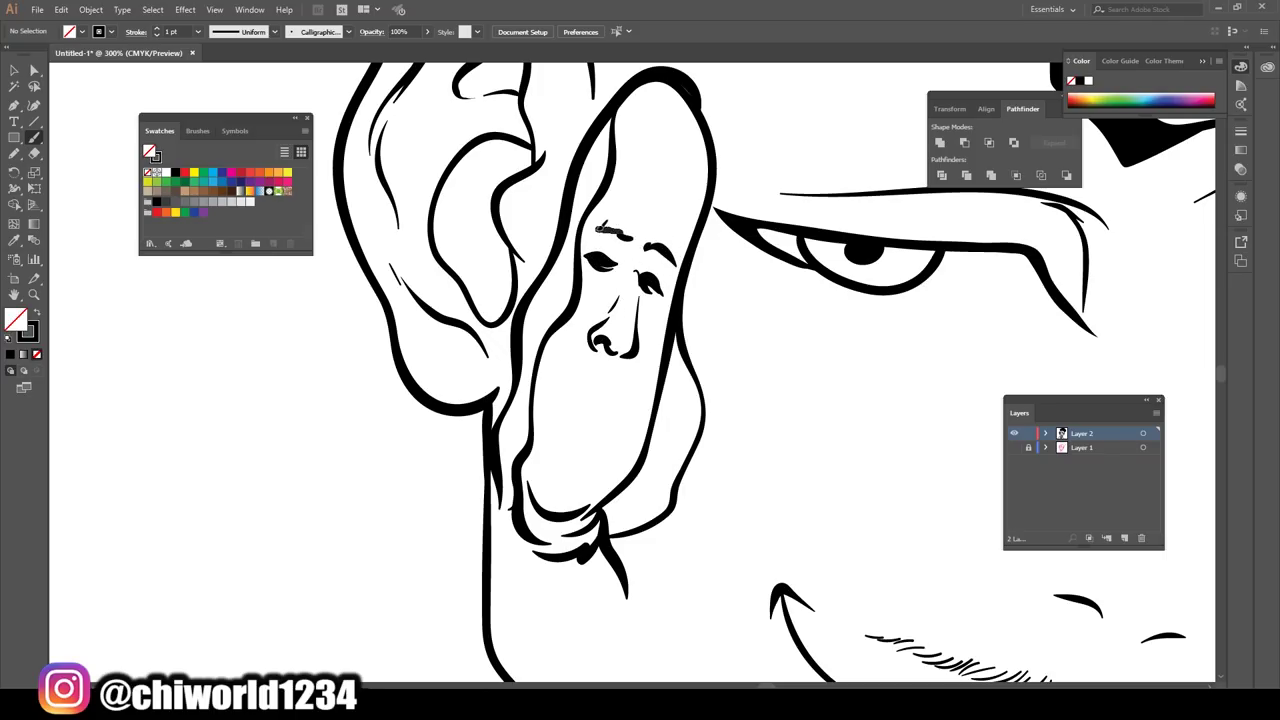
left_click_drag(627, 406, 558, 391)
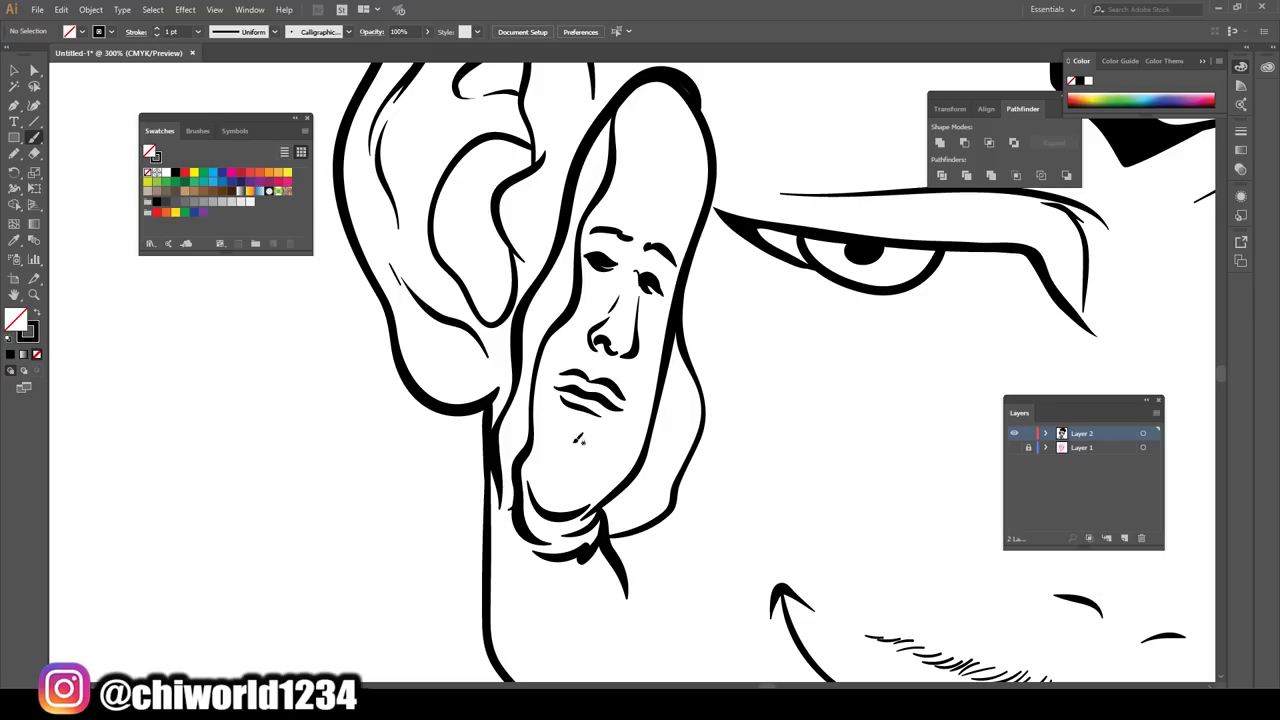
left_click_drag(604, 450, 552, 416)
left_click_drag(592, 488, 526, 463)
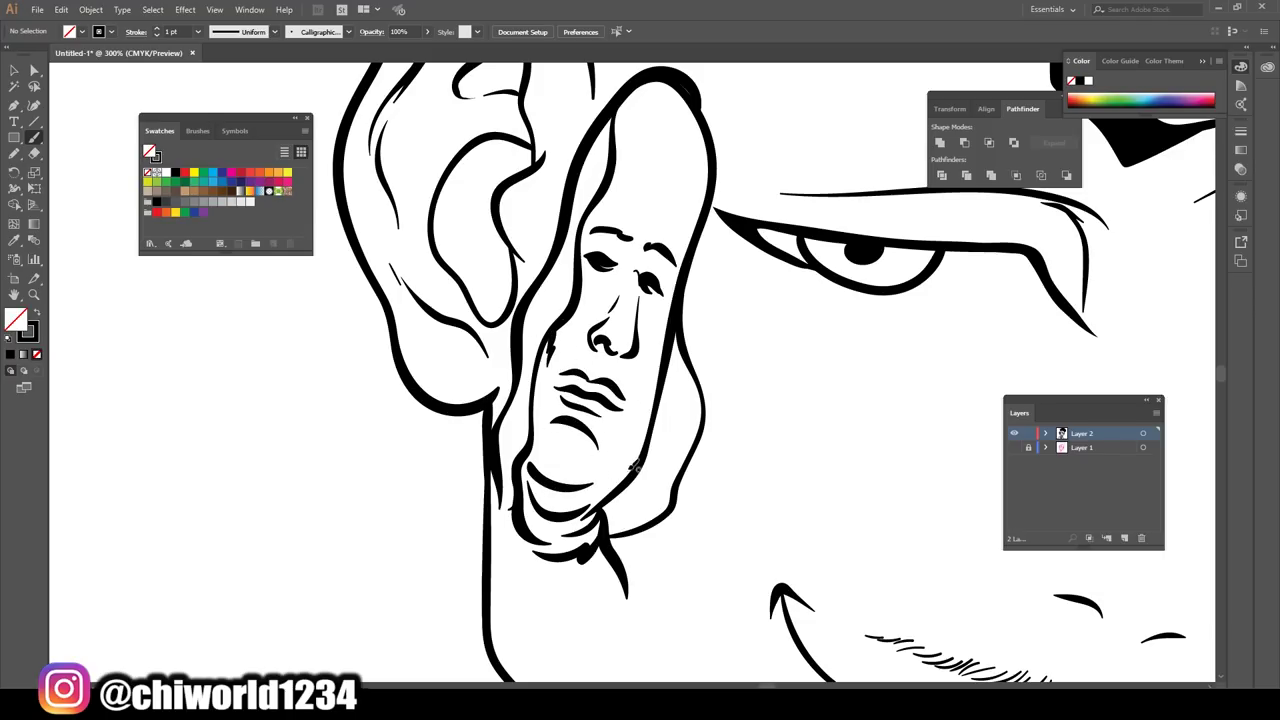
left_click_drag(695, 200, 668, 228)
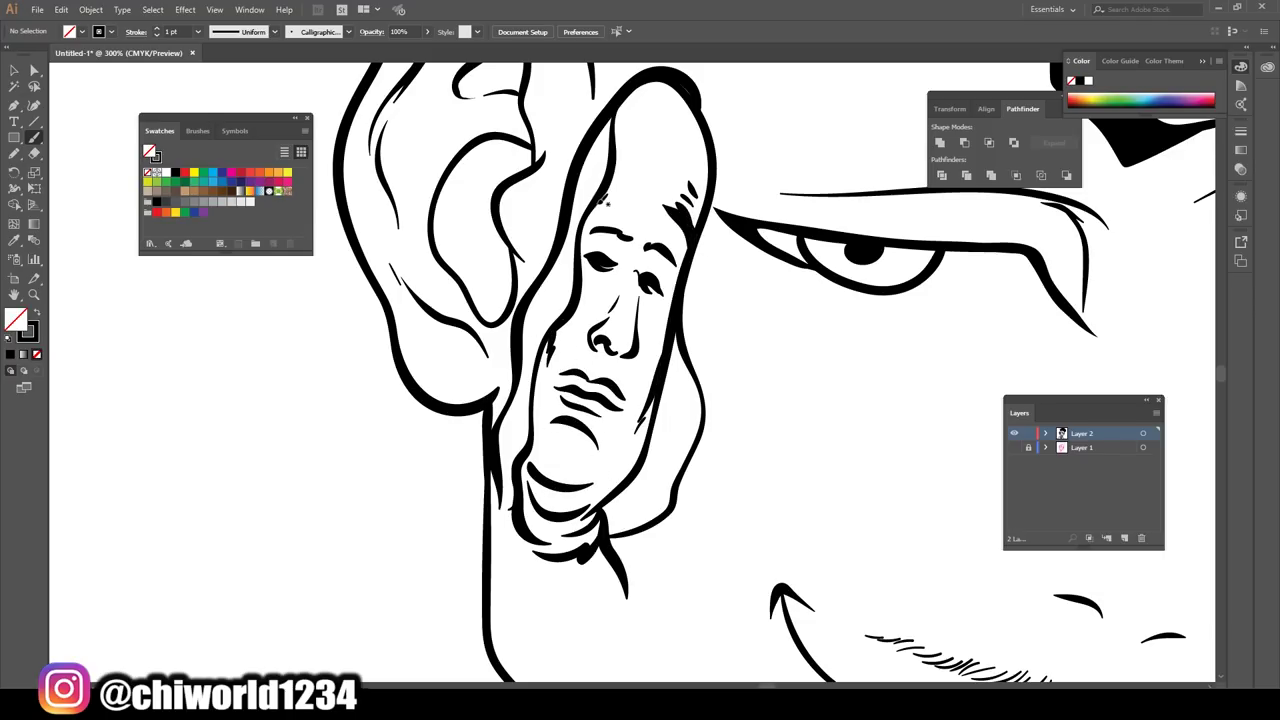
left_click_drag(620, 155, 524, 340)
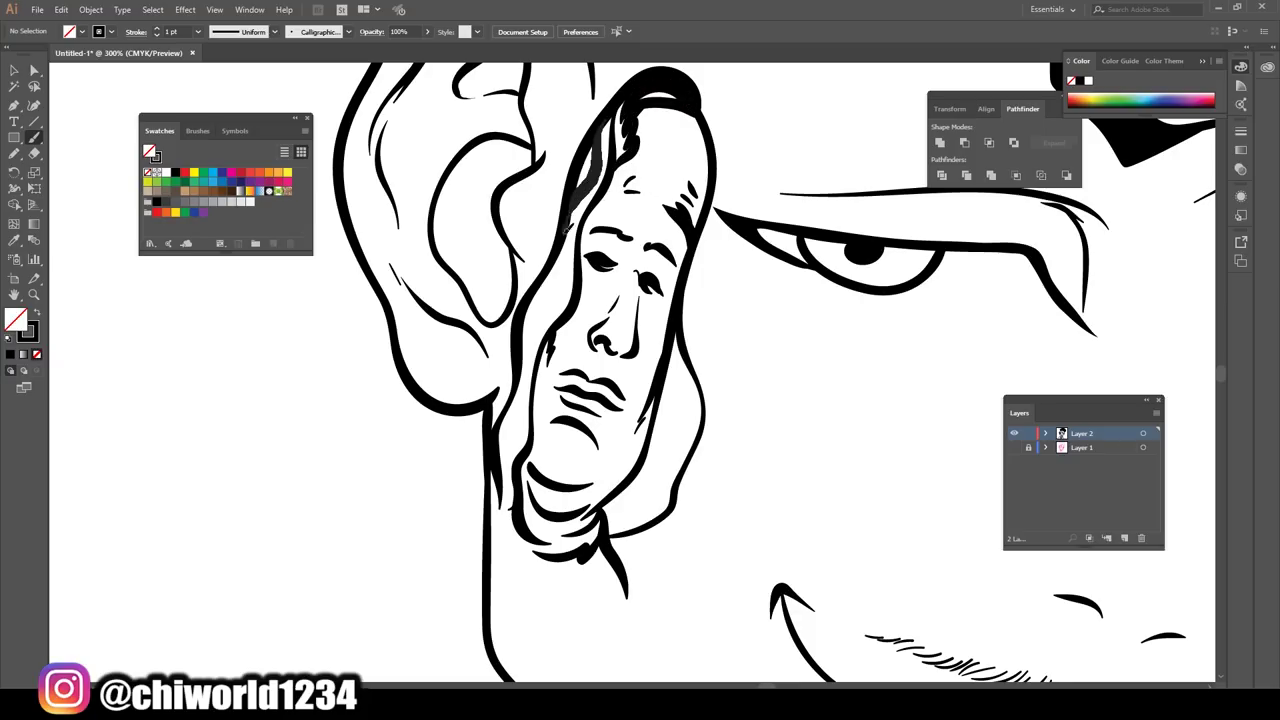
Add long hair strands around the small face and a solid black hair mass on its right.
left_click_drag(562, 292, 502, 455)
left_click_drag(530, 398, 495, 510)
left_click_drag(608, 540, 665, 486)
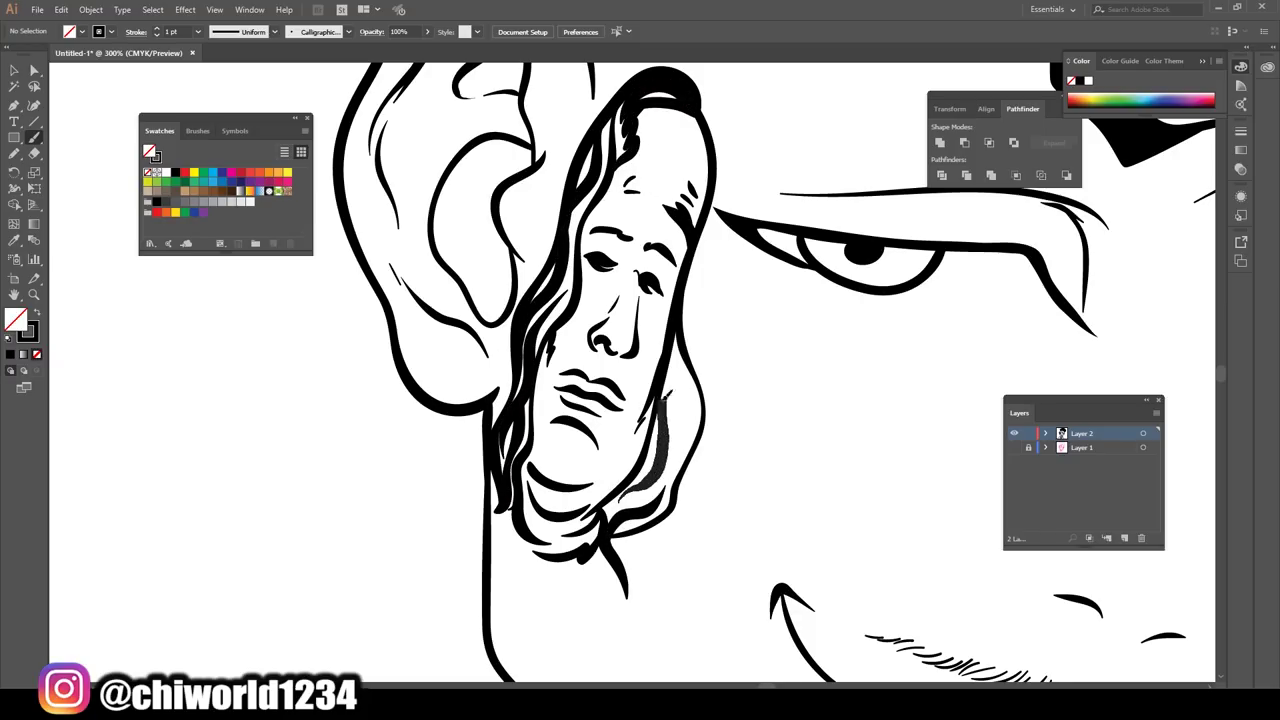
mouse_move(690, 325)
left_mouse_down()
mouse_move(678, 485)
mouse_move(702, 452)
mouse_move(688, 495)
left_mouse_up()
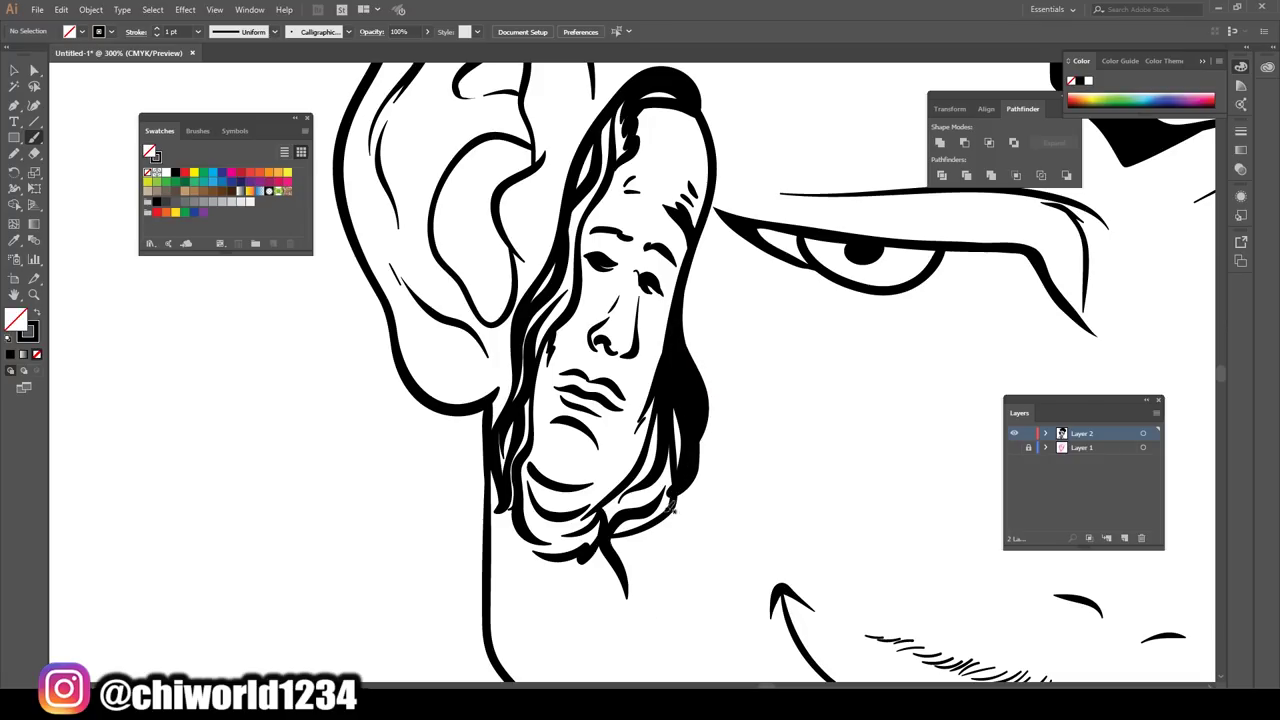
left_click_drag(676, 420, 662, 512)
key("ctrl+0")
scroll(713, 568, "up", 5)
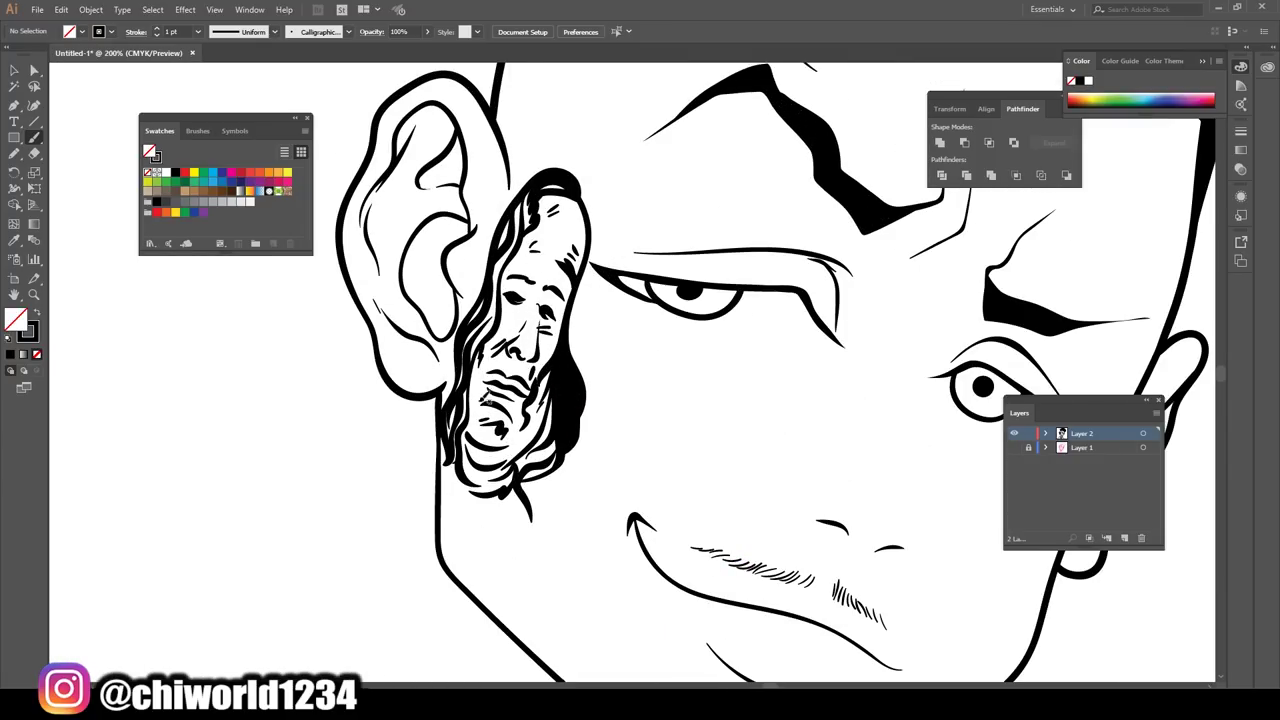
key("ctrl+0")
Outline the round neck pendant and fill the shadow on both sides of it solid black.
scroll(794, 389, "up", 3)
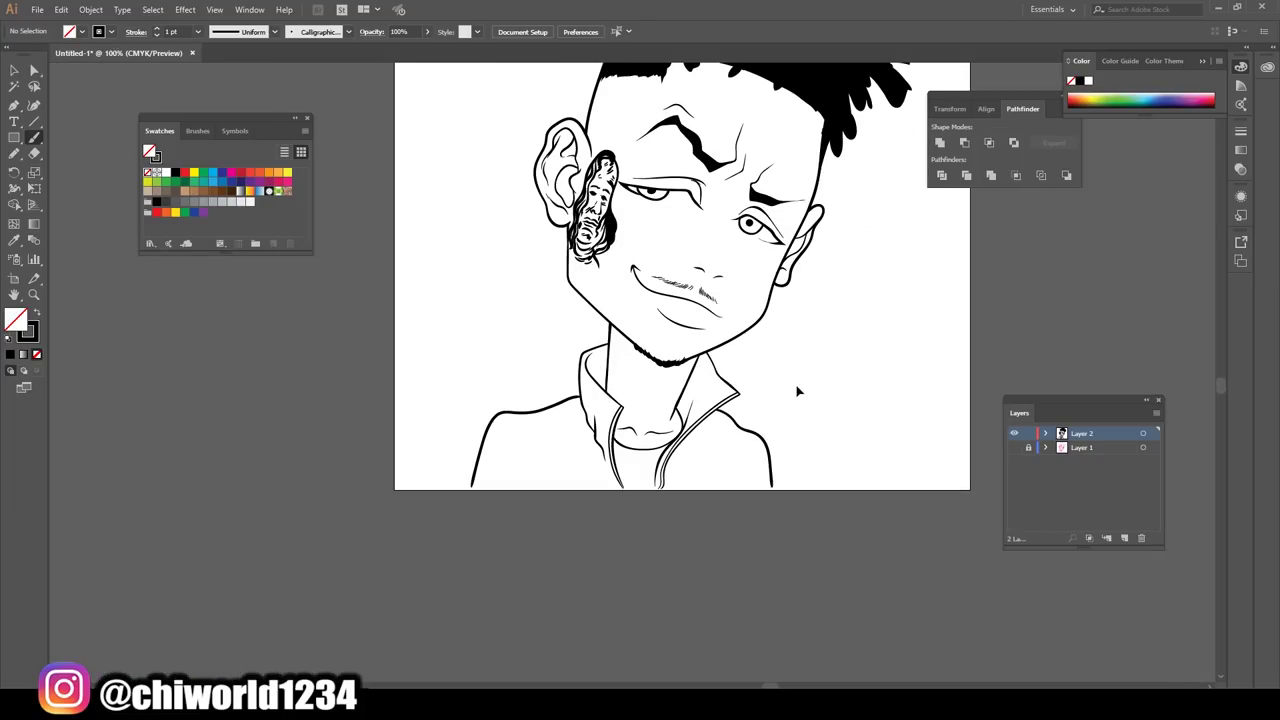
scroll(798, 389, "up", 3)
mouse_move(676, 452)
left_mouse_down()
mouse_move(668, 374)
mouse_move(652, 369)
left_mouse_up()
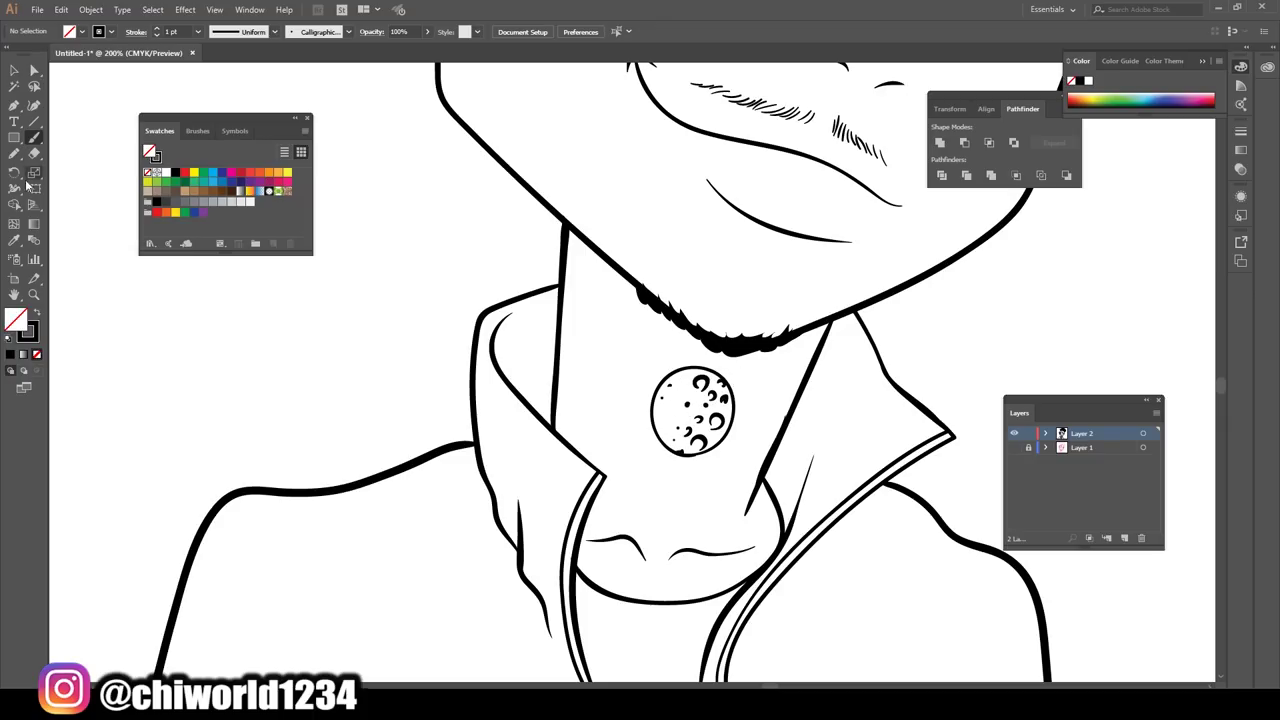
left_click(14, 153)
key("shift+x")
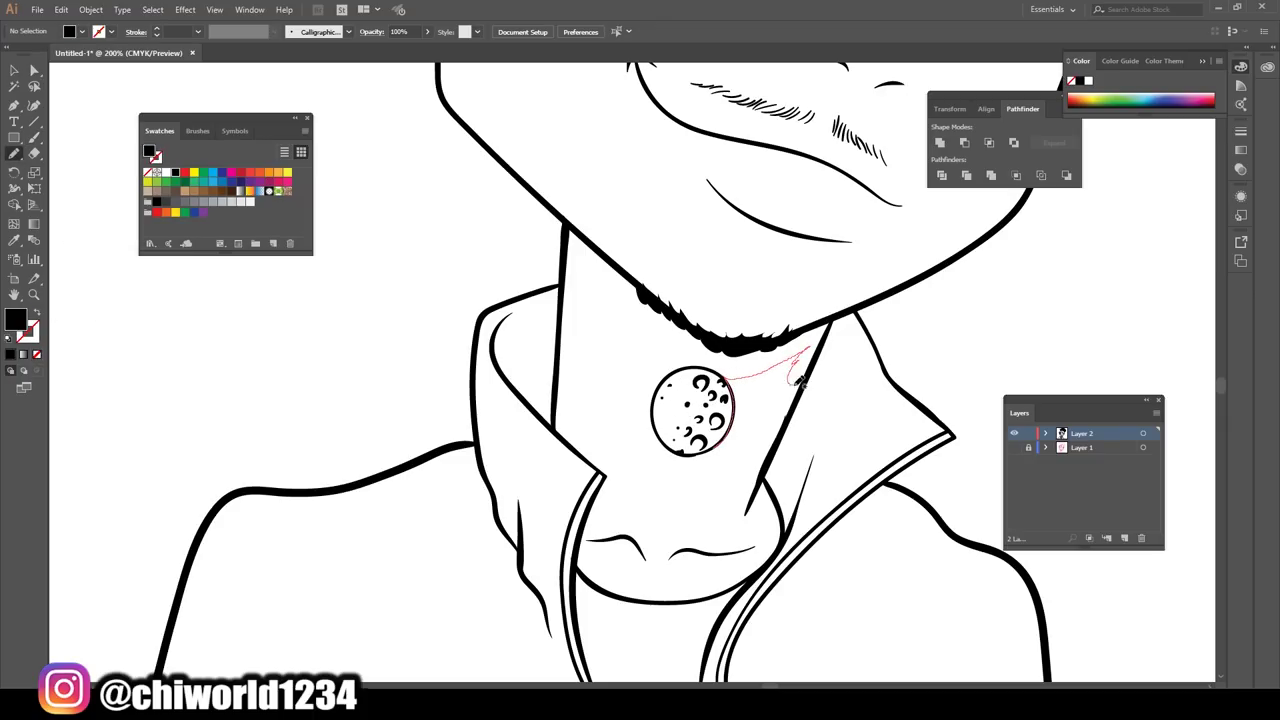
left_click_drag(705, 455, 700, 368)
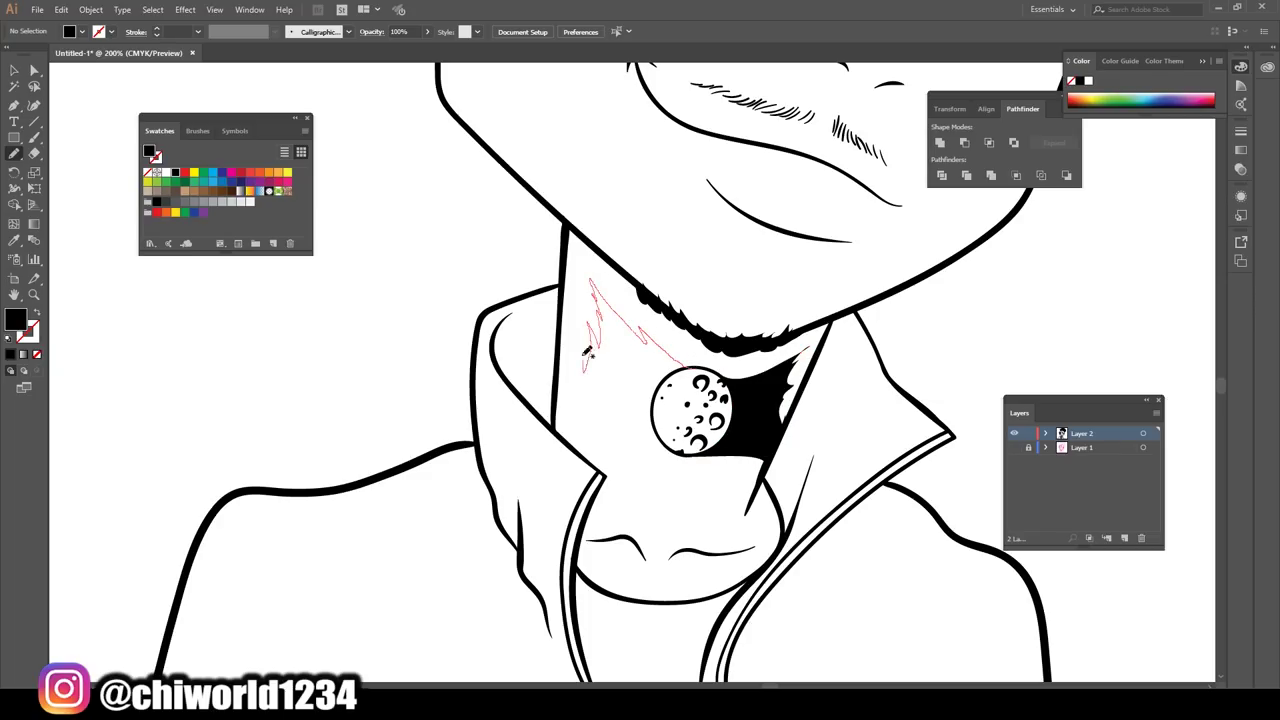
left_click_drag(680, 453, 655, 432)
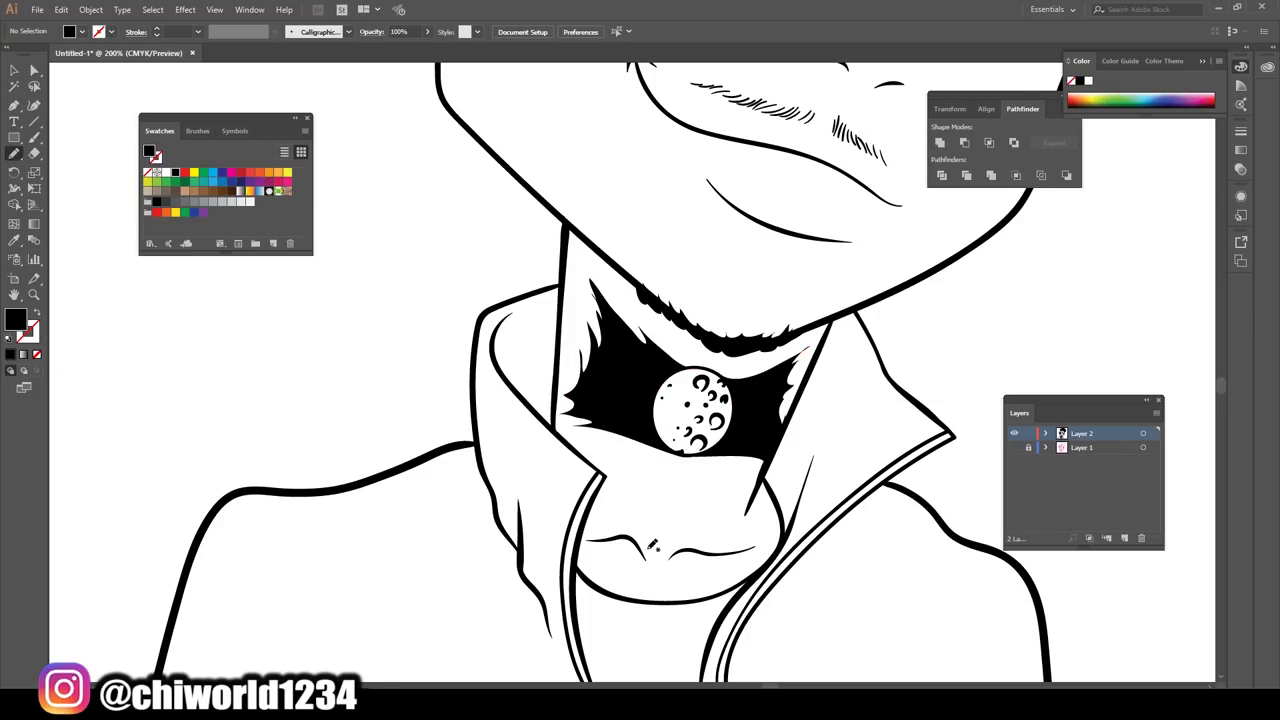
key("ctrl+0")
Brush thin black vertical strokes below the pendant and curved strokes across the neck.
left_click(34, 137)
scroll(752, 469, "up", 3)
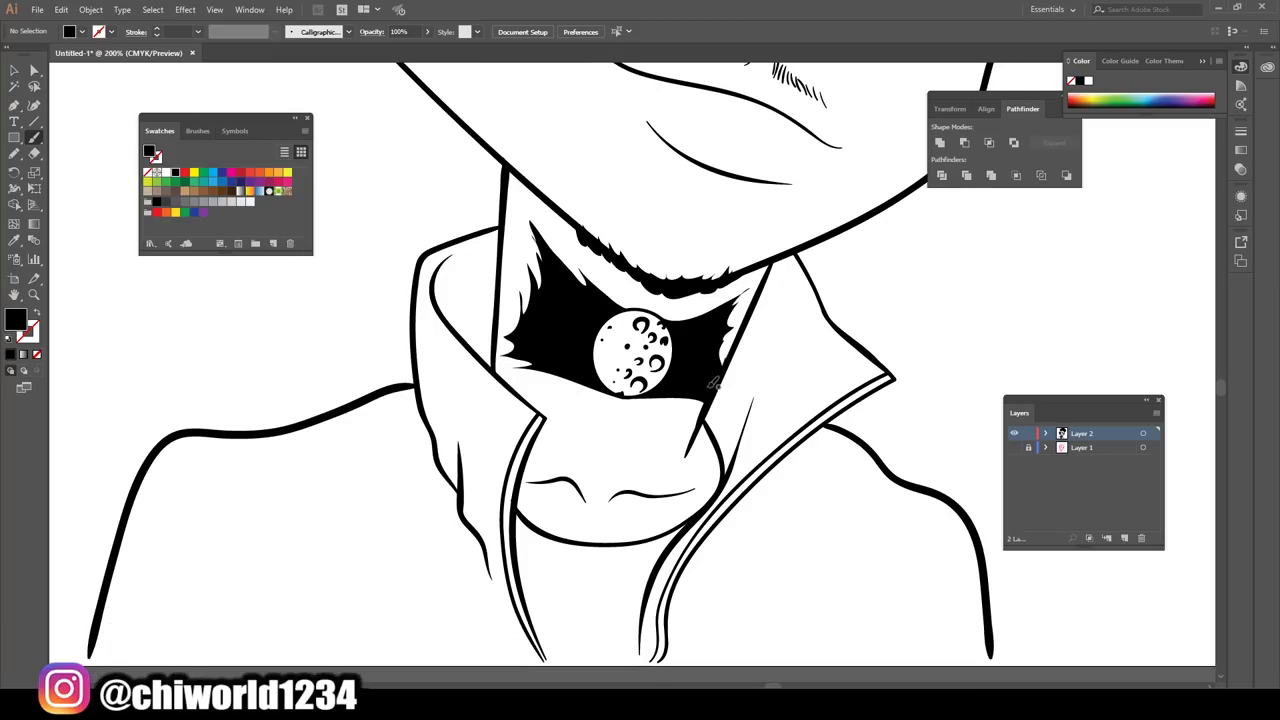
key("shift+x")
left_click_drag(628, 418, 620, 470)
left_click_drag(640, 418, 676, 400)
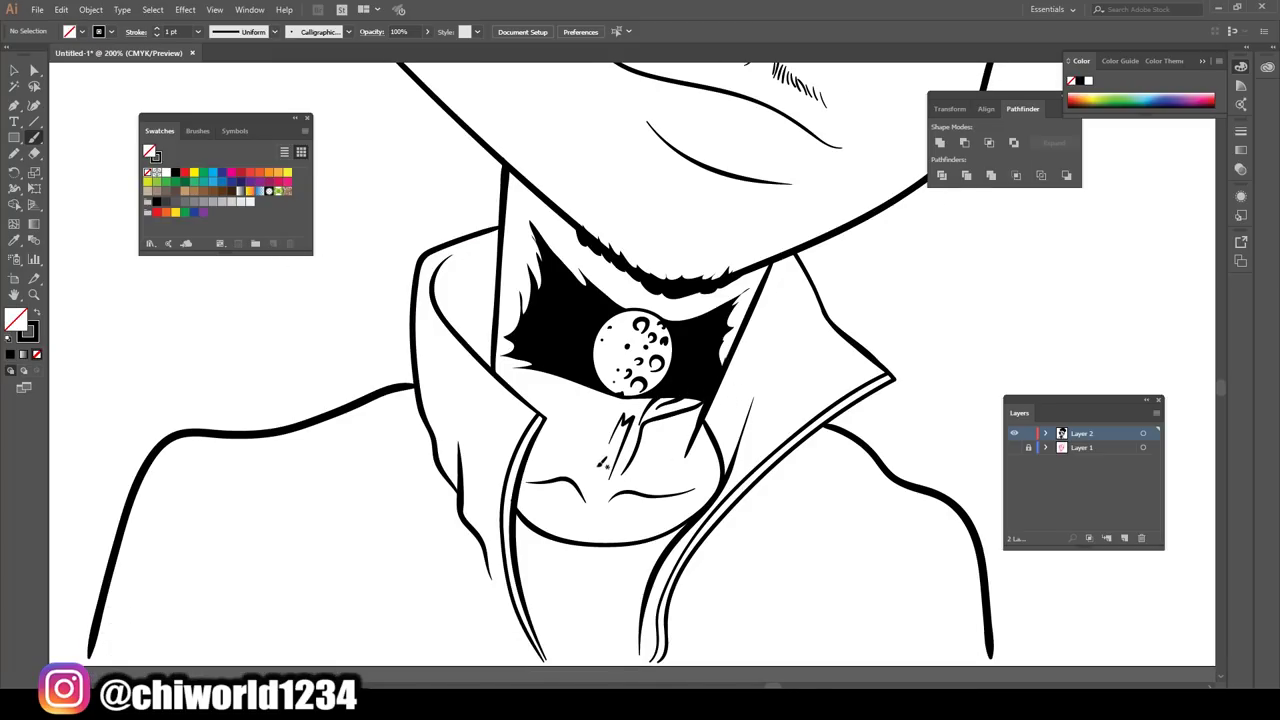
left_click_drag(575, 398, 581, 458)
left_click_drag(558, 372, 552, 450)
left_click_drag(534, 376, 540, 402)
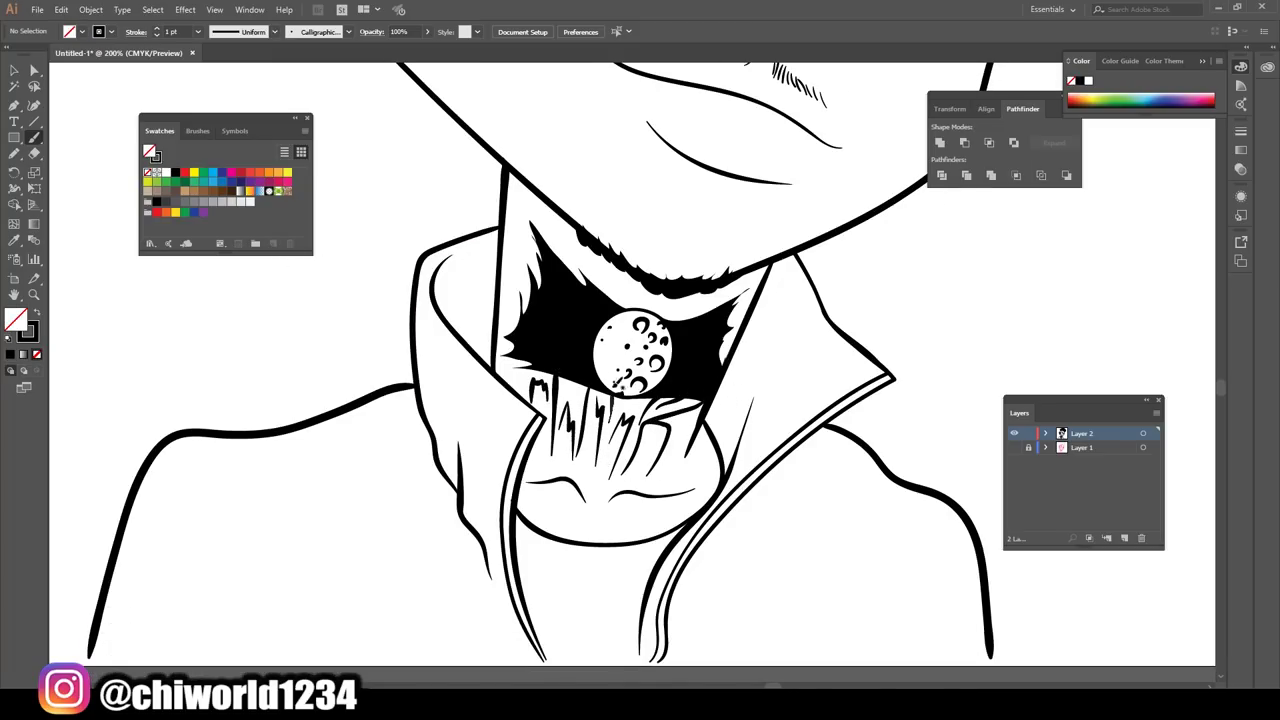
left_click_drag(692, 474, 606, 490)
mouse_move(556, 462)
left_mouse_down()
mouse_move(704, 522)
mouse_move(712, 512)
left_mouse_up()
Add dark ink strokes along the right and left edges of the chin.
scroll(635, 636, "up", 2)
key("ctrl+equal")
scroll(640, 400, "down", 3)
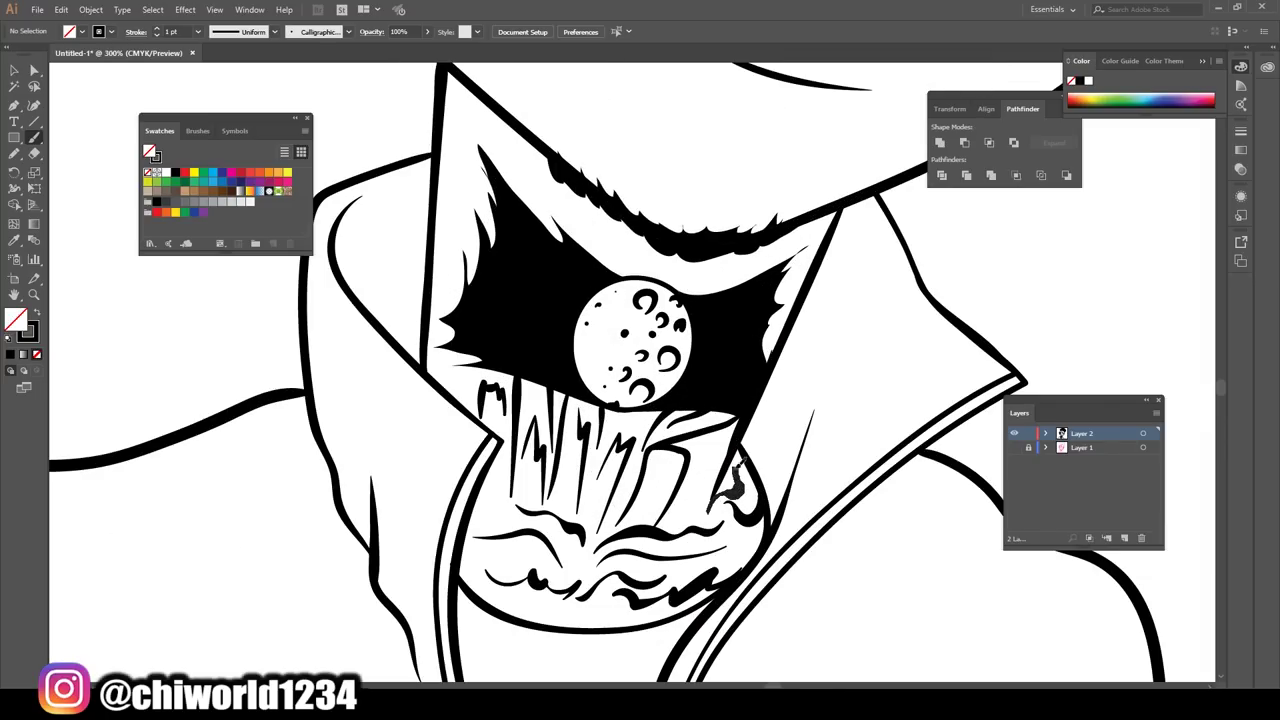
left_click_drag(736, 470, 716, 512)
left_click_drag(496, 462, 484, 506)
key("ctrl+0")
scroll(689, 526, "up", 3)
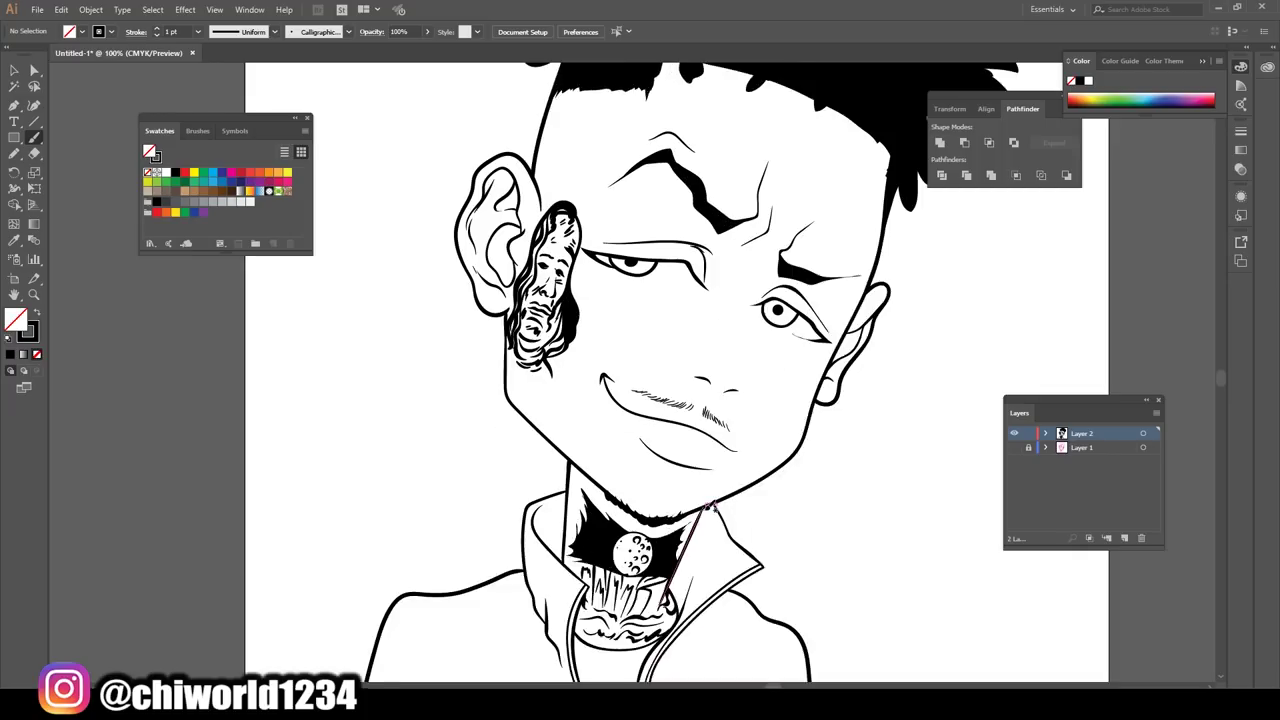
scroll(689, 526, "up", 2)
scroll(903, 490, "down", 1)
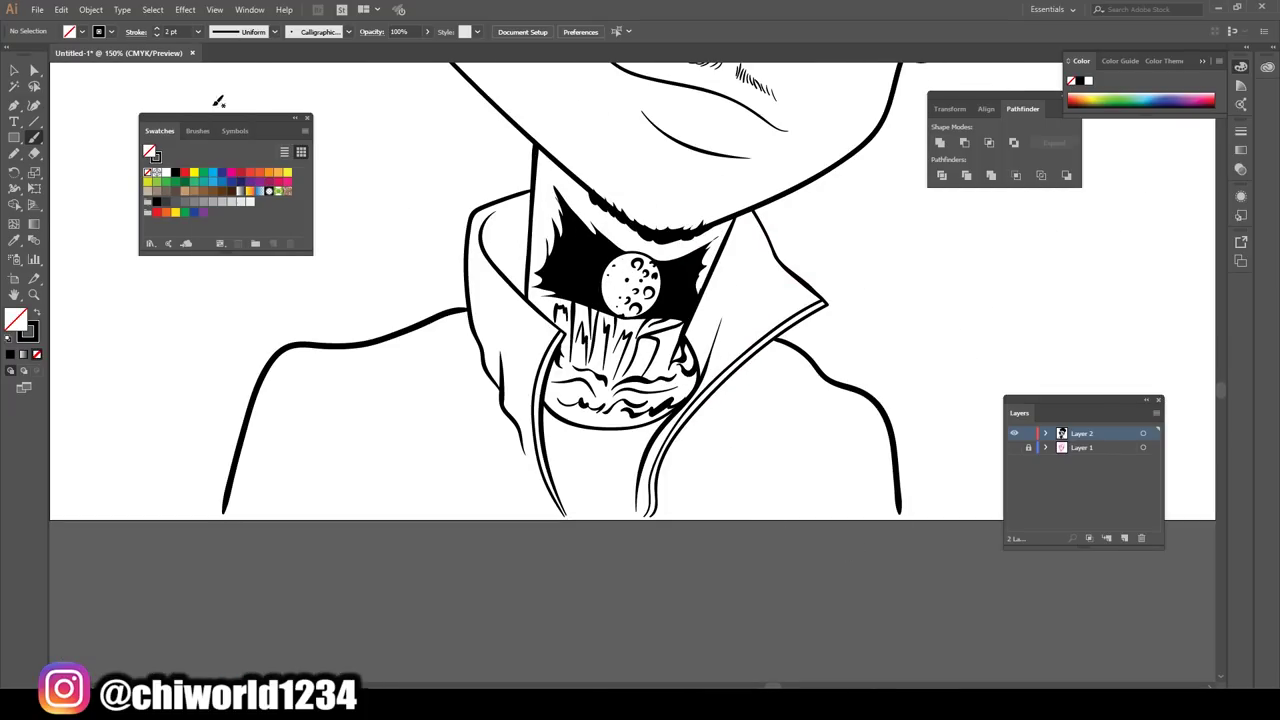
Draw a dripping ink line along the jacket bottom and set the stroke weight to 0.75 pt.
mouse_move(900, 488)
left_mouse_down()
mouse_move(284, 520)
mouse_move(212, 505)
left_mouse_up()
scroll(757, 491, "down", 2)
scroll(757, 491, "up", 3)
left_click(198, 31)
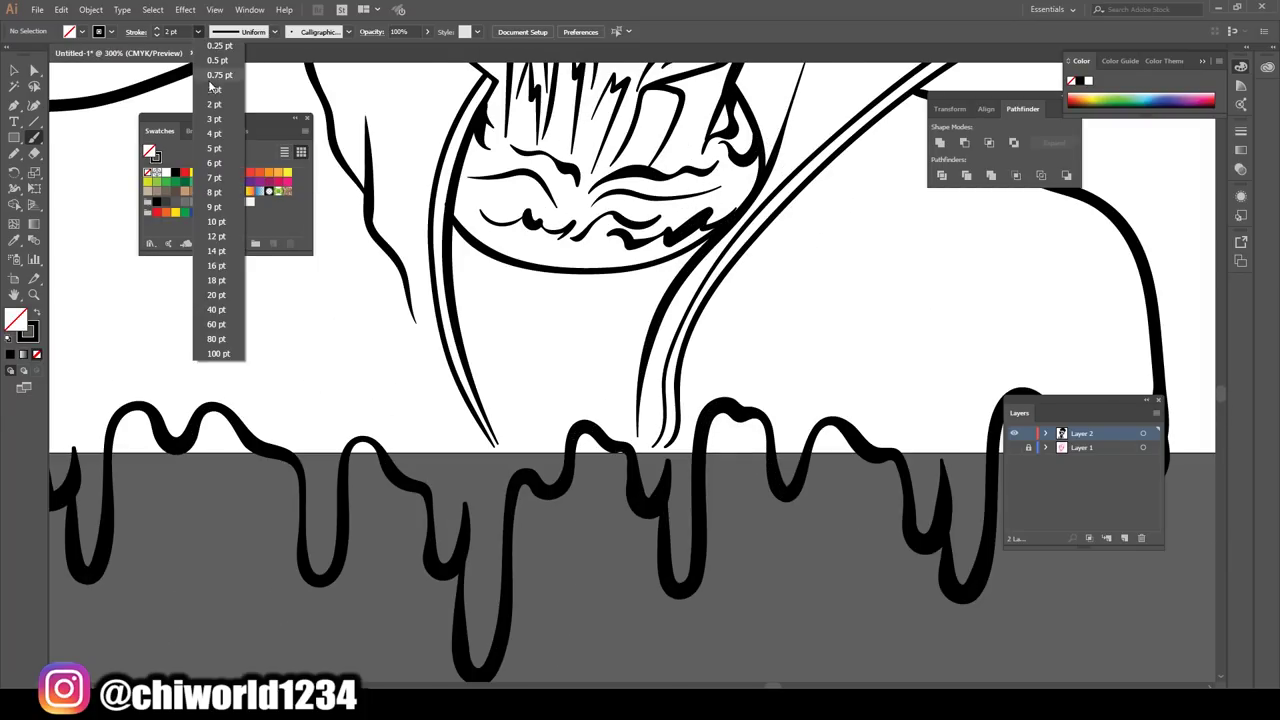
left_click(213, 77)
Add thin detail lines on the chest, strap and right shoulder, undoing one overlong shoulder stroke.
left_click_drag(470, 385, 515, 475)
mouse_move(640, 485)
left_mouse_down()
mouse_move(660, 437)
mouse_move(660, 352)
left_mouse_up()
left_click_drag(656, 300, 446, 300)
scroll(661, 481, "down", 4)
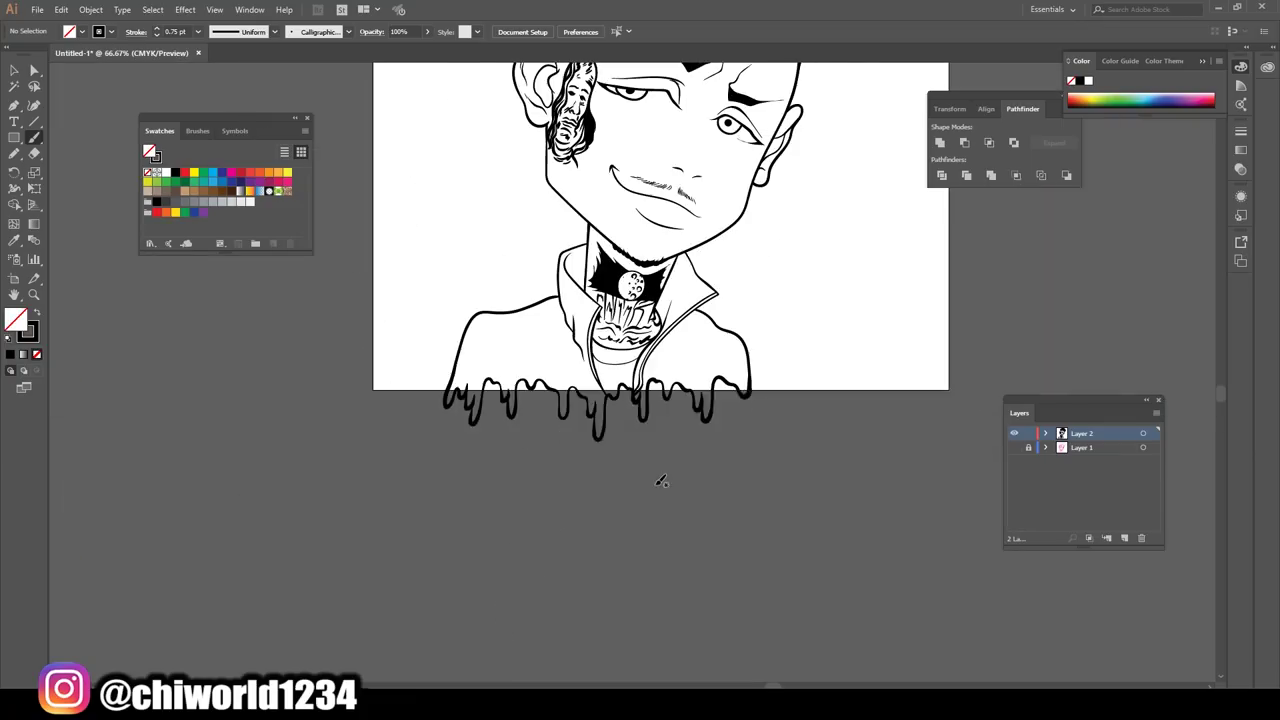
scroll(661, 481, "up", 2)
left_click_drag(420, 500, 408, 386)
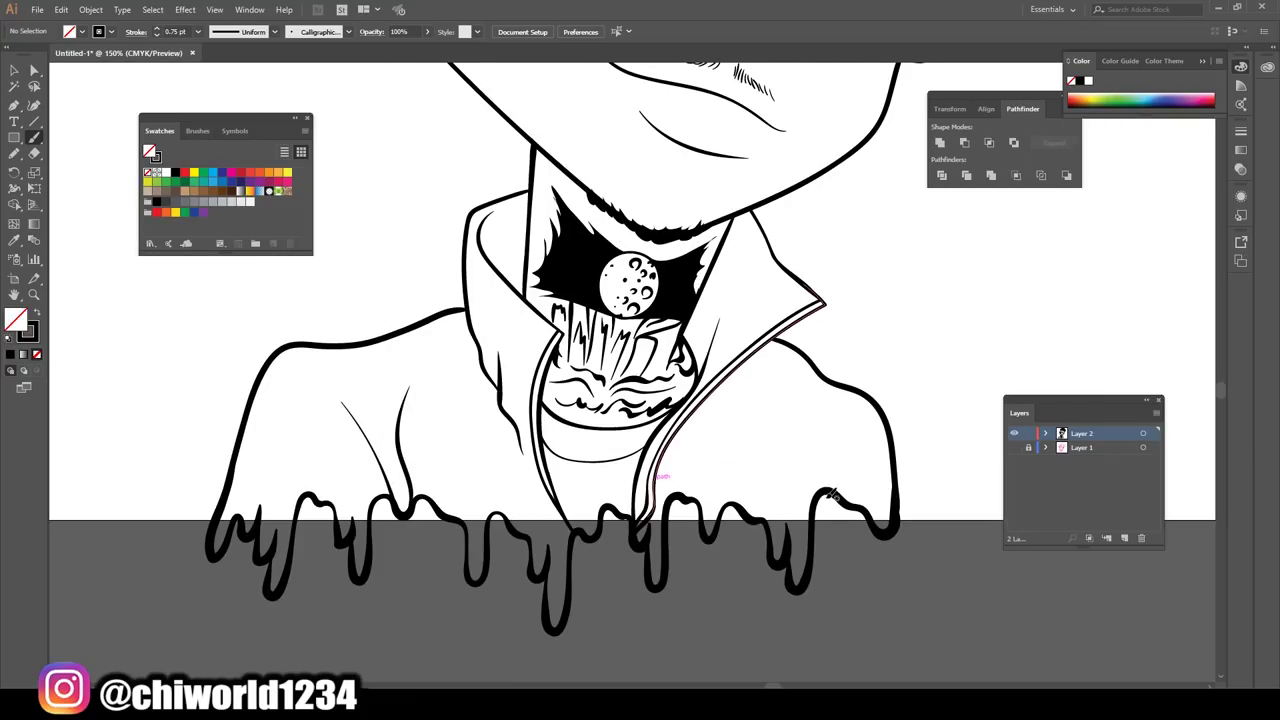
key("ctrl+z")
left_click_drag(814, 448, 824, 410)
Add a thin line under the right eye, then switch to the Pencil with black fill, no stroke.
scroll(440, 615, "down", 2)
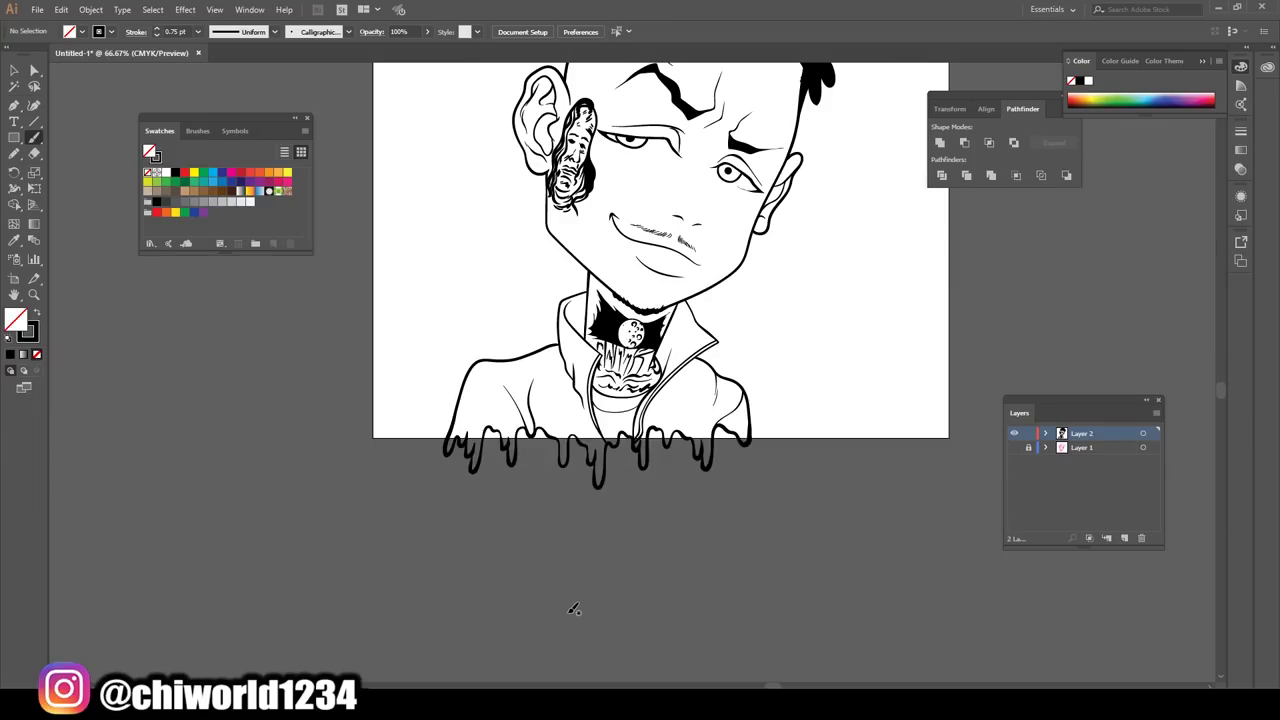
scroll(440, 615, "up", 1)
scroll(636, 322, "up", 4)
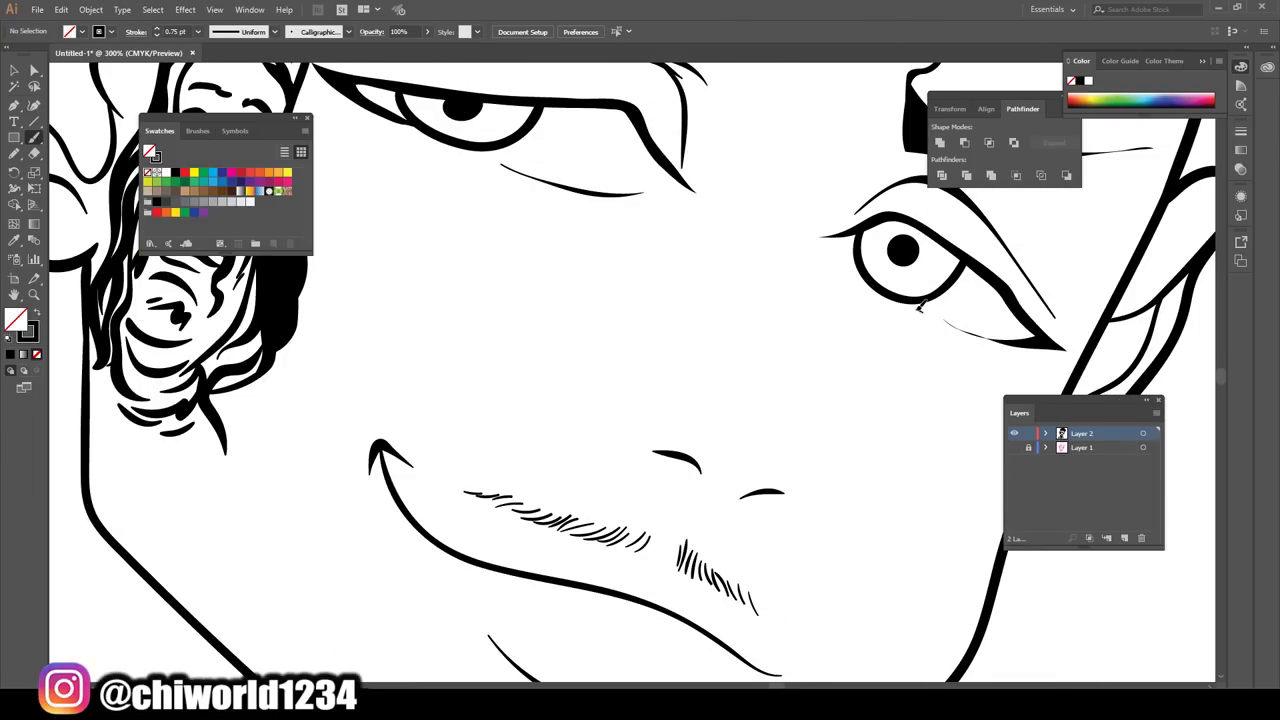
left_click_drag(836, 256, 937, 313)
scroll(640, 380, "down", 3)
key("n")
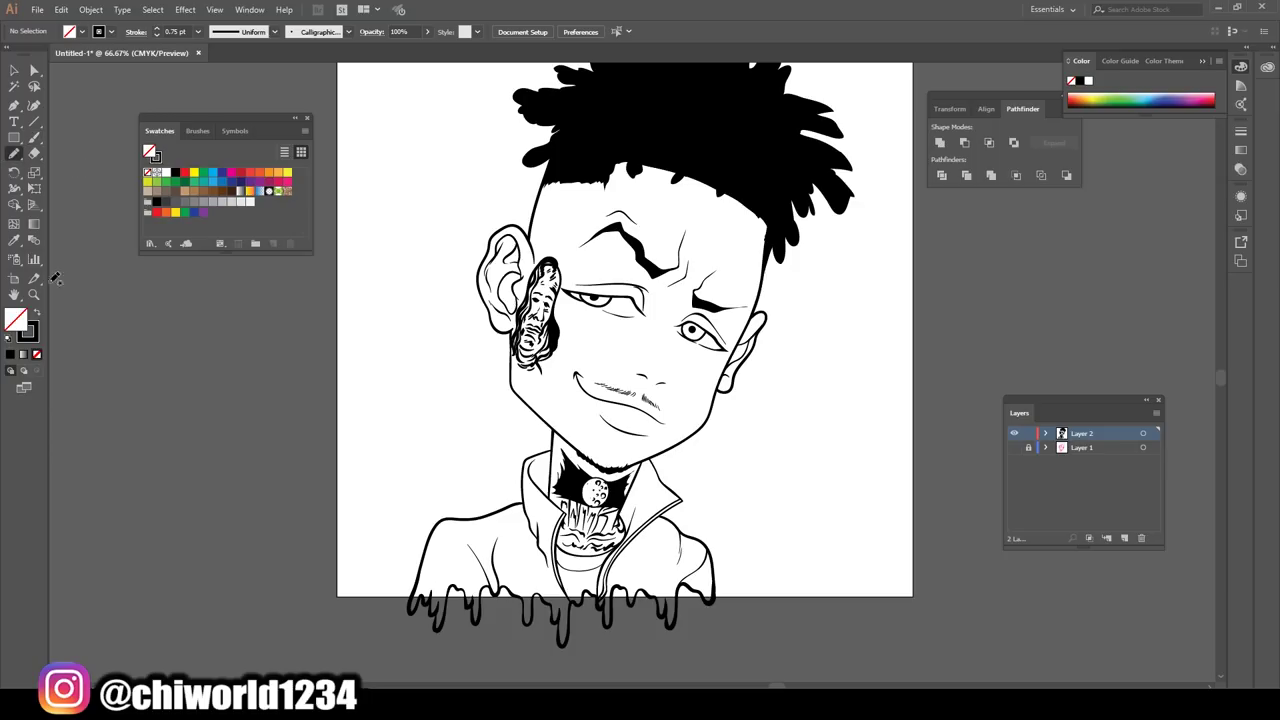
key("shift+x")
Trace black-filled shapes over the right and left drips along the jacket bottom.
scroll(789, 401, "up", 3)
left_click_drag(628, 407, 575, 284)
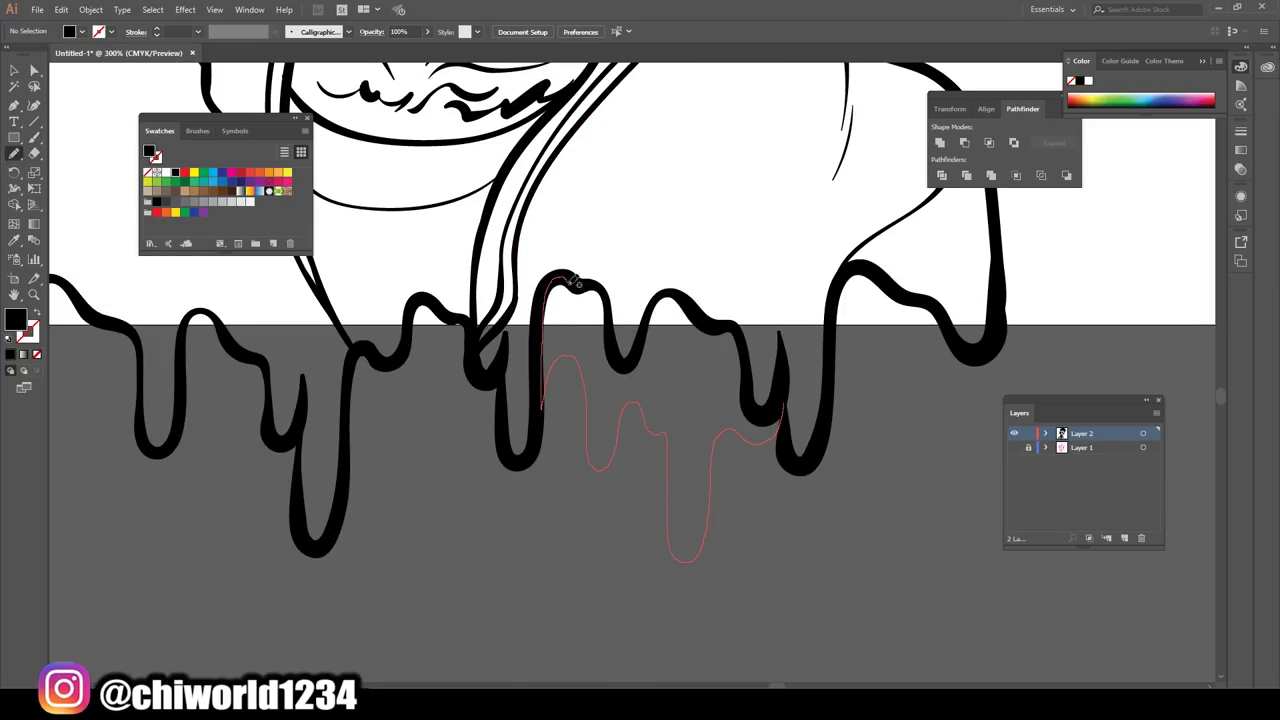
left_click_drag(690, 302, 778, 422)
left_click_drag(500, 447, 502, 472)
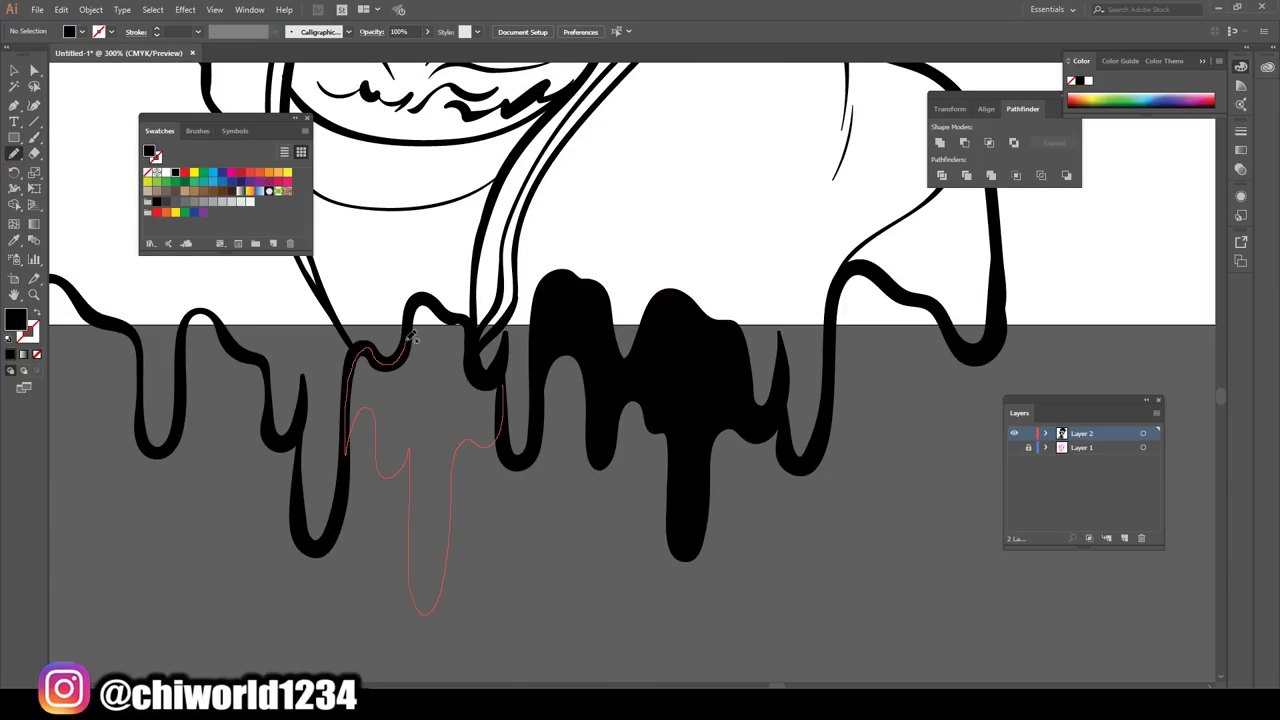
left_click_drag(976, 350, 968, 348)
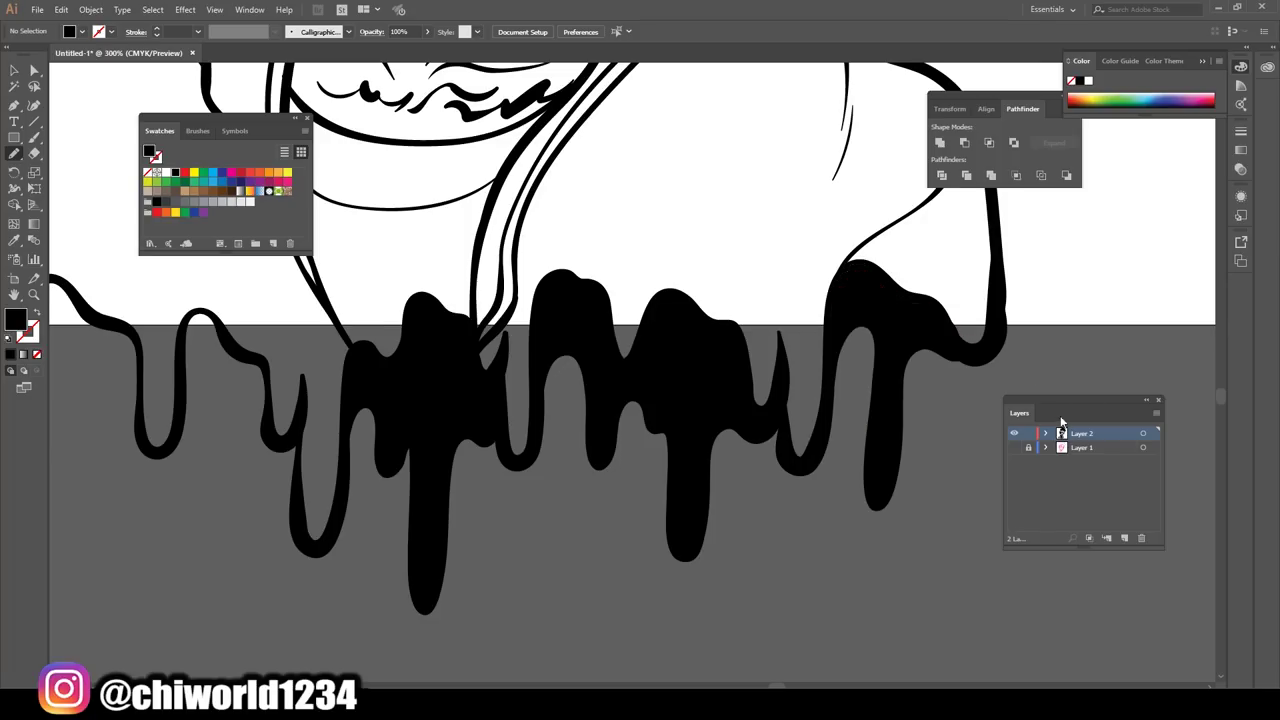
Fill the remaining drips, including the large middle drip, with solid black.
scroll(676, 446, "left", 5)
scroll(676, 446, "up", 1)
mouse_move(795, 425)
left_mouse_down()
mouse_move(540, 276)
mouse_move(790, 420)
mouse_move(662, 420)
mouse_move(726, 404)
left_mouse_up()
scroll(747, 519, "down", 2)
scroll(747, 519, "up", 2)
mouse_move(518, 372)
left_mouse_down()
mouse_move(480, 345)
mouse_move(516, 372)
left_mouse_up()
scroll(786, 534, "down", 3)
scroll(786, 514, "down", 3)
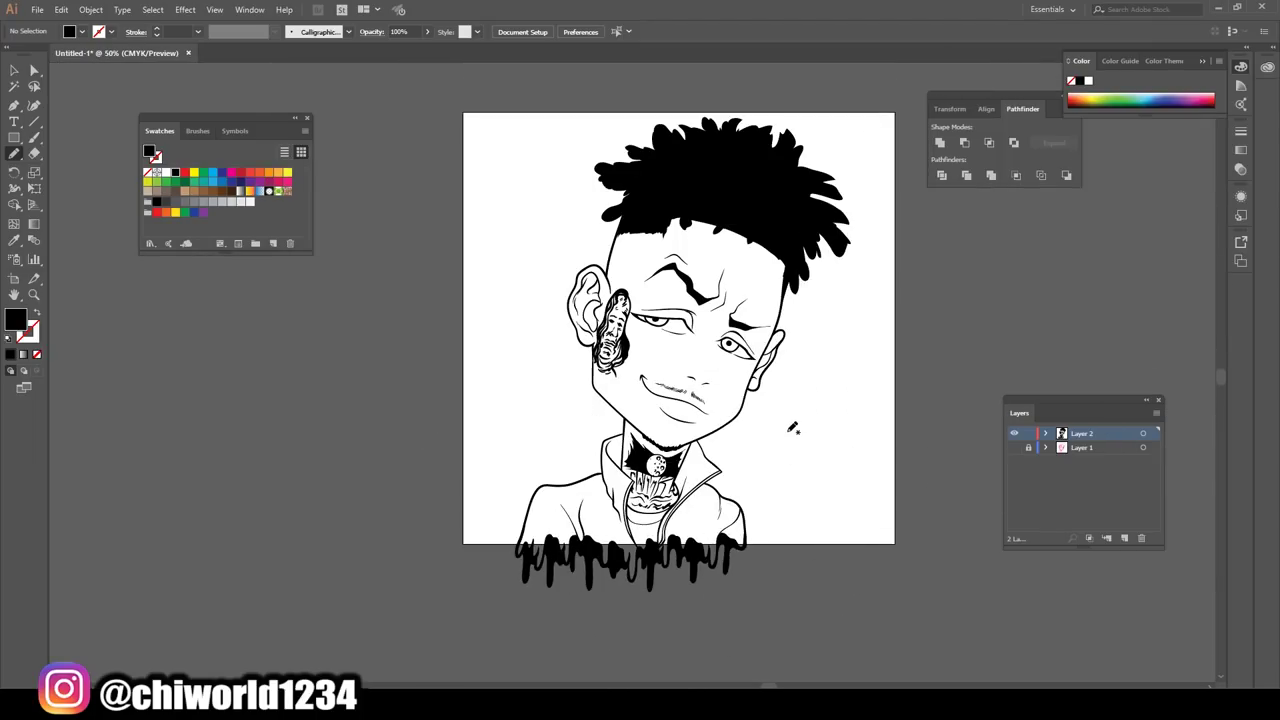
Hatch fine black Paintbrush strokes along the hairline at 0.25 pt stroke weight.
key("b")
scroll(640, 230, "up", 3)
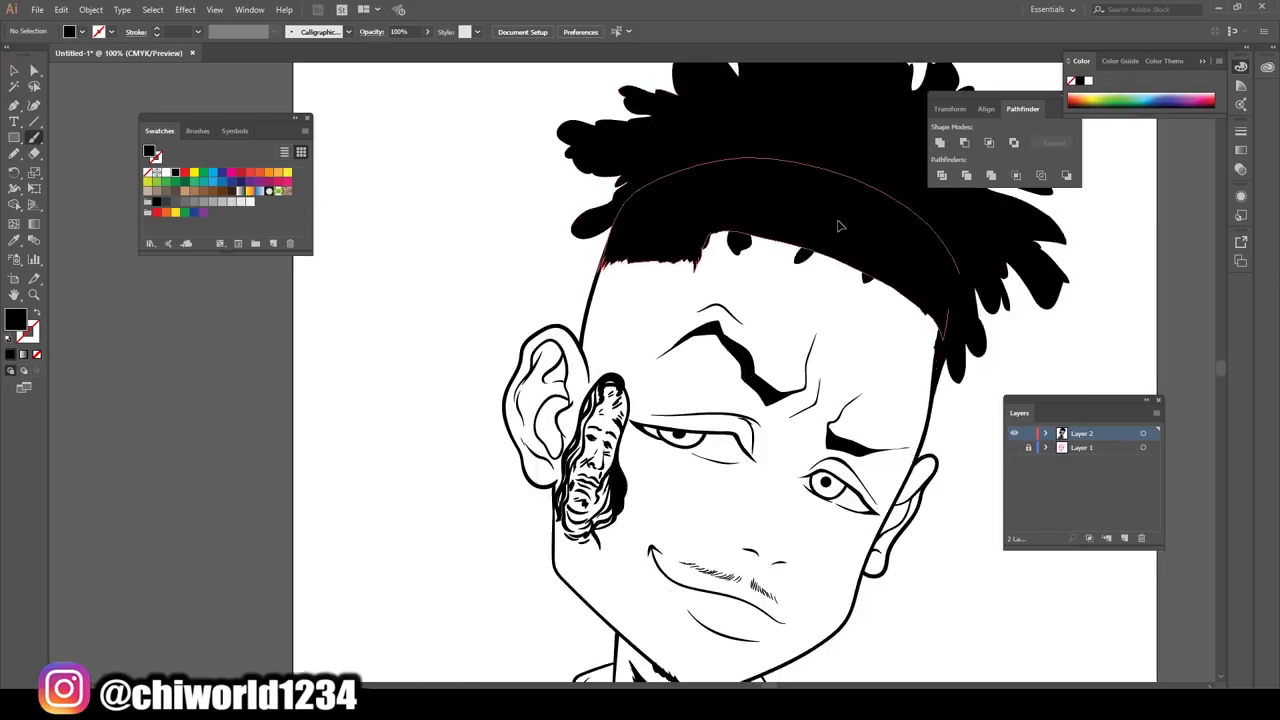
scroll(650, 215, "up", 1)
key("shift+x")
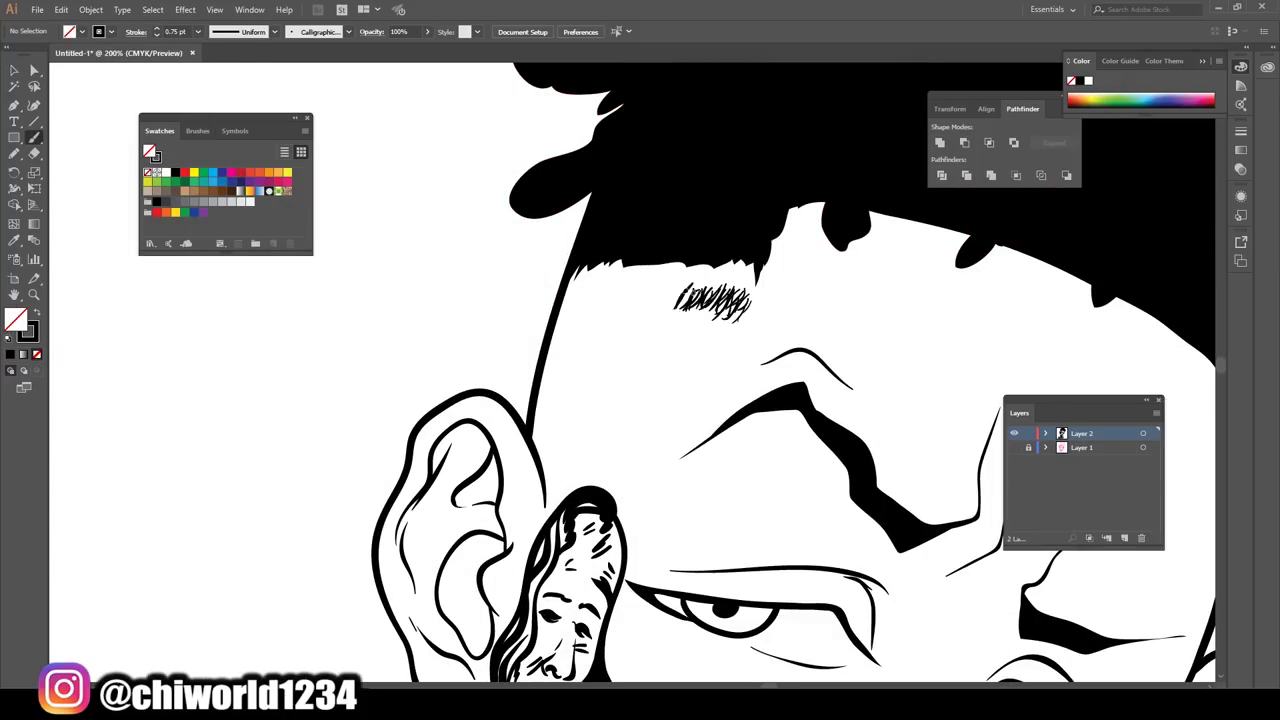
left_click_drag(640, 300, 558, 304)
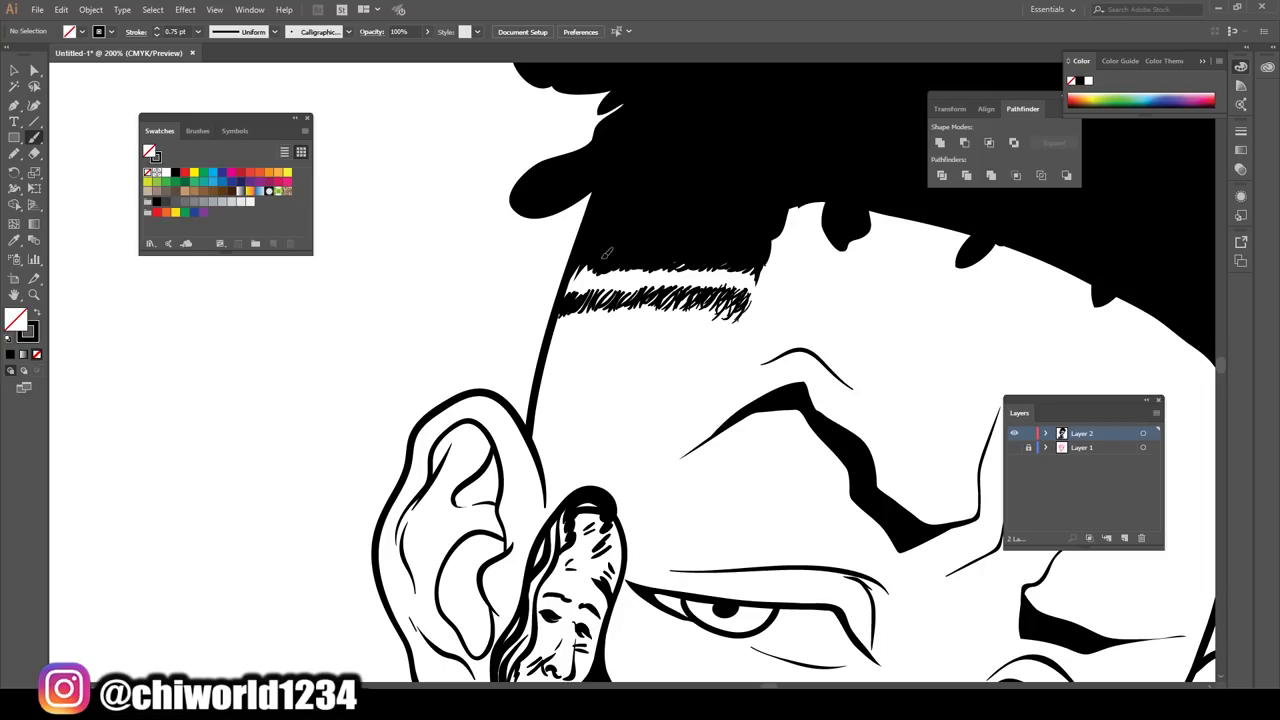
left_click(196, 32)
left_click(212, 45)
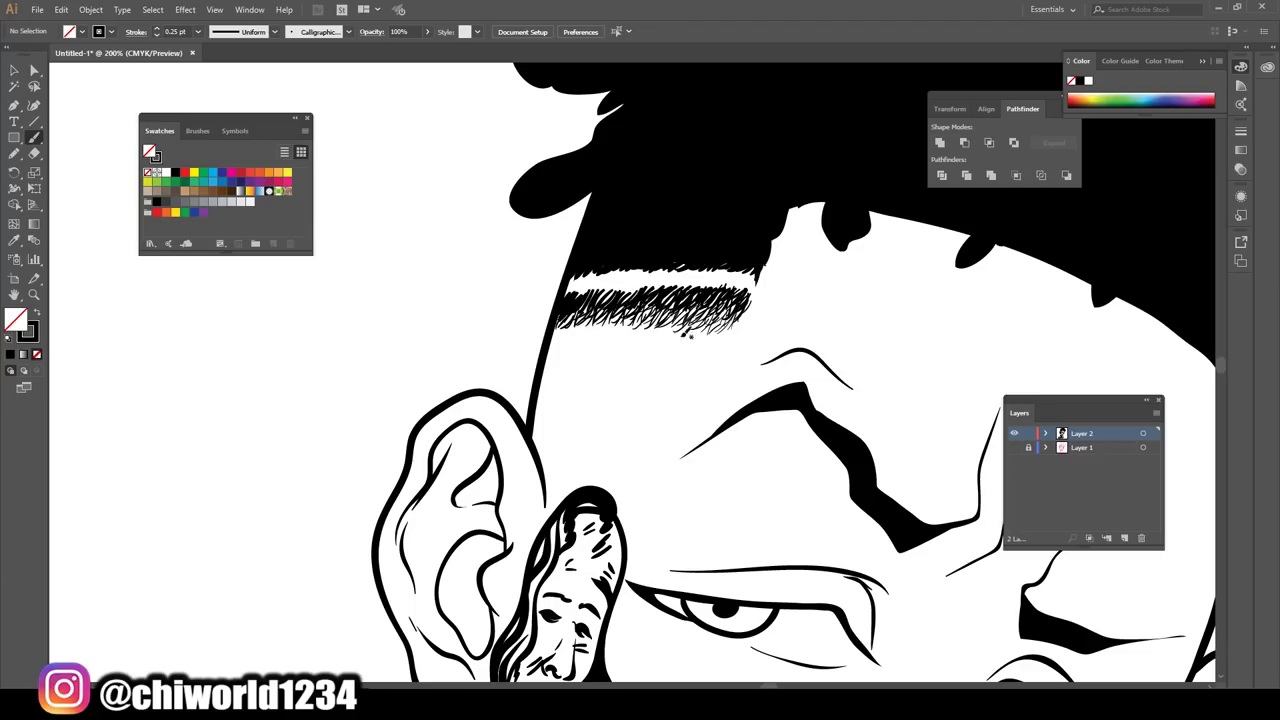
Switch briefly to the Selection tool and back to the Paintbrush while reviewing the hairline.
scroll(848, 449, "down", 5)
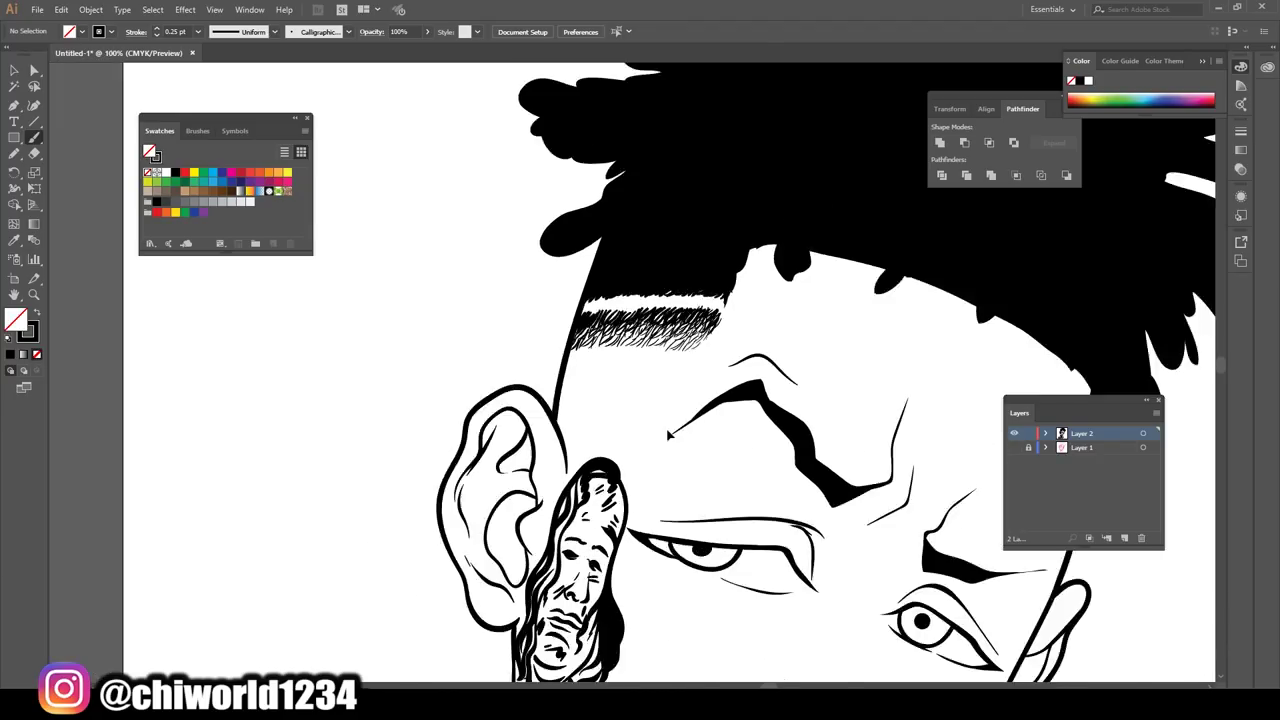
key("v")
scroll(831, 453, "up", 5)
scroll(831, 453, "down", 2)
key("b")
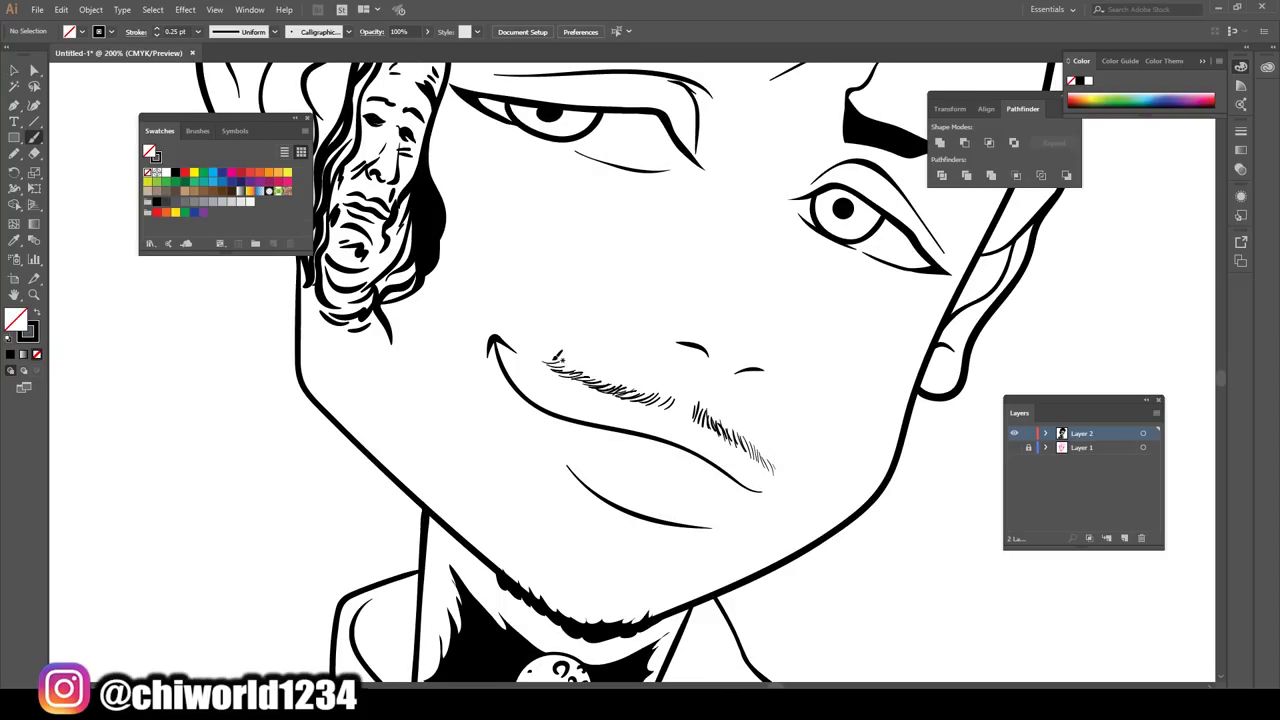
scroll(802, 586, "down", 4)
Scale the whole drawing down to fit the artboard and reposition it.
left_click(14, 70)
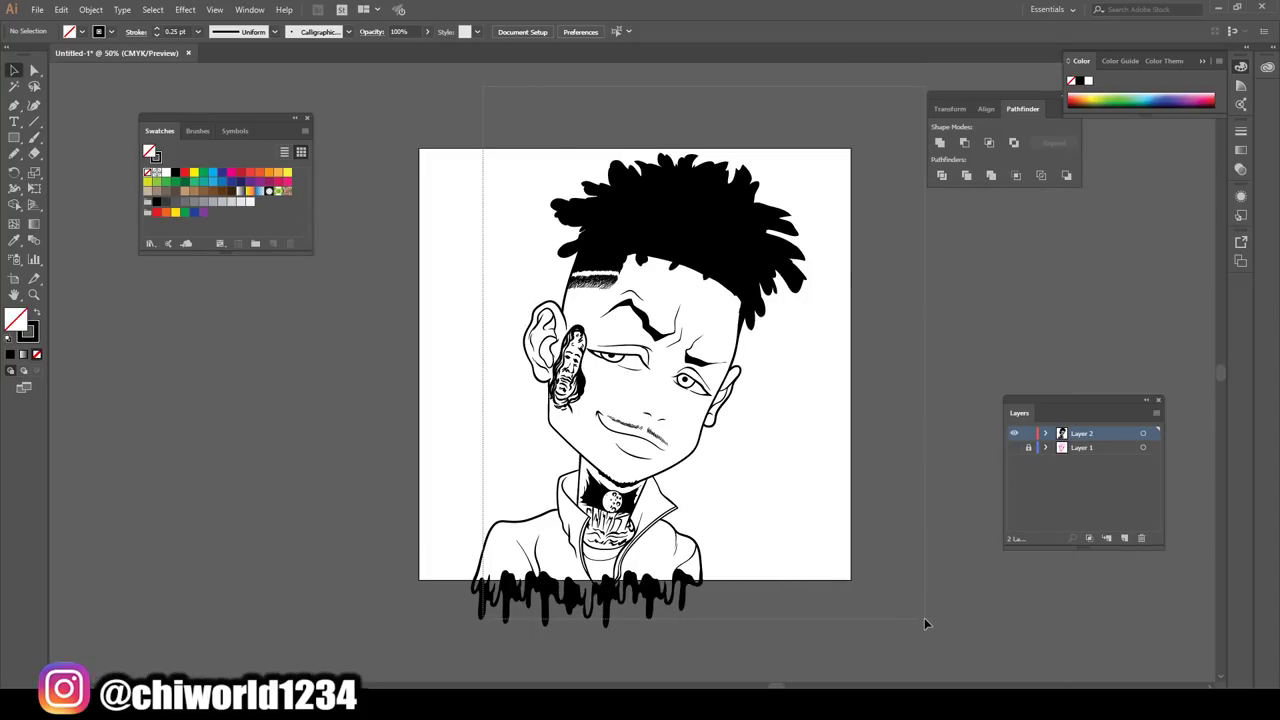
left_click_drag(483, 148, 924, 617)
left_click_drag(806, 153, 789, 178)
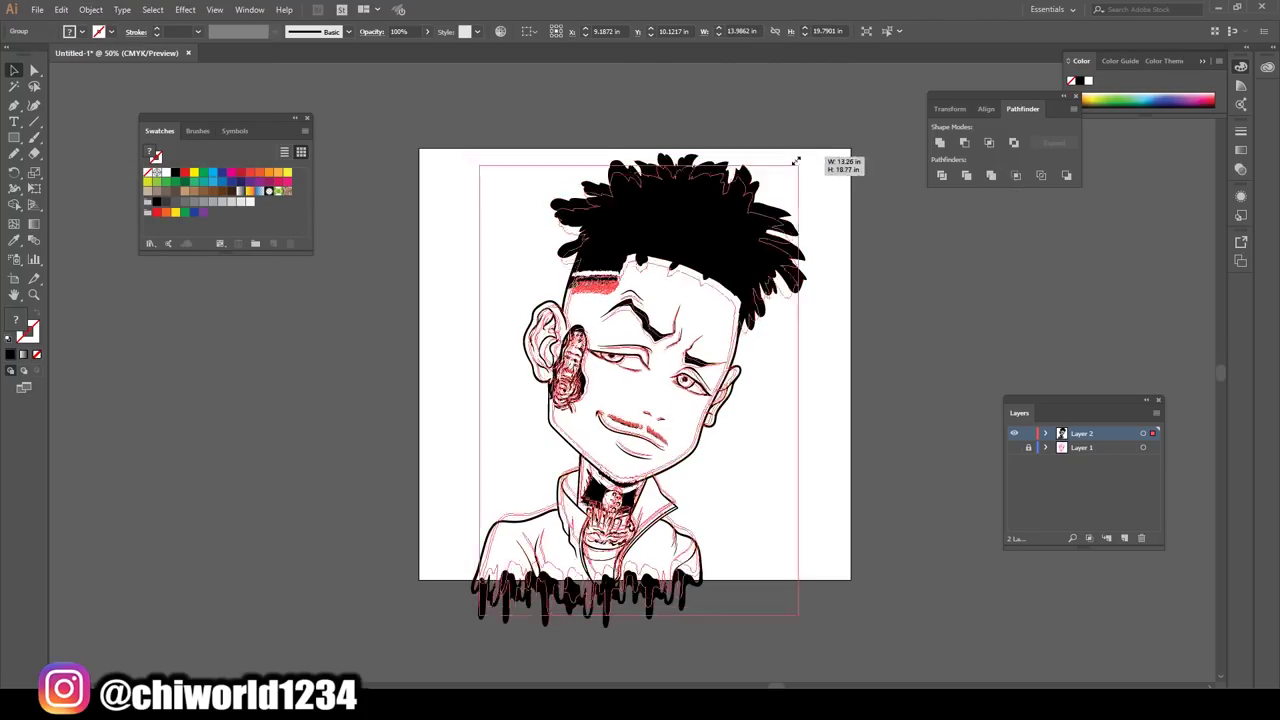
left_click_drag(683, 223, 697, 231)
left_click(829, 326)
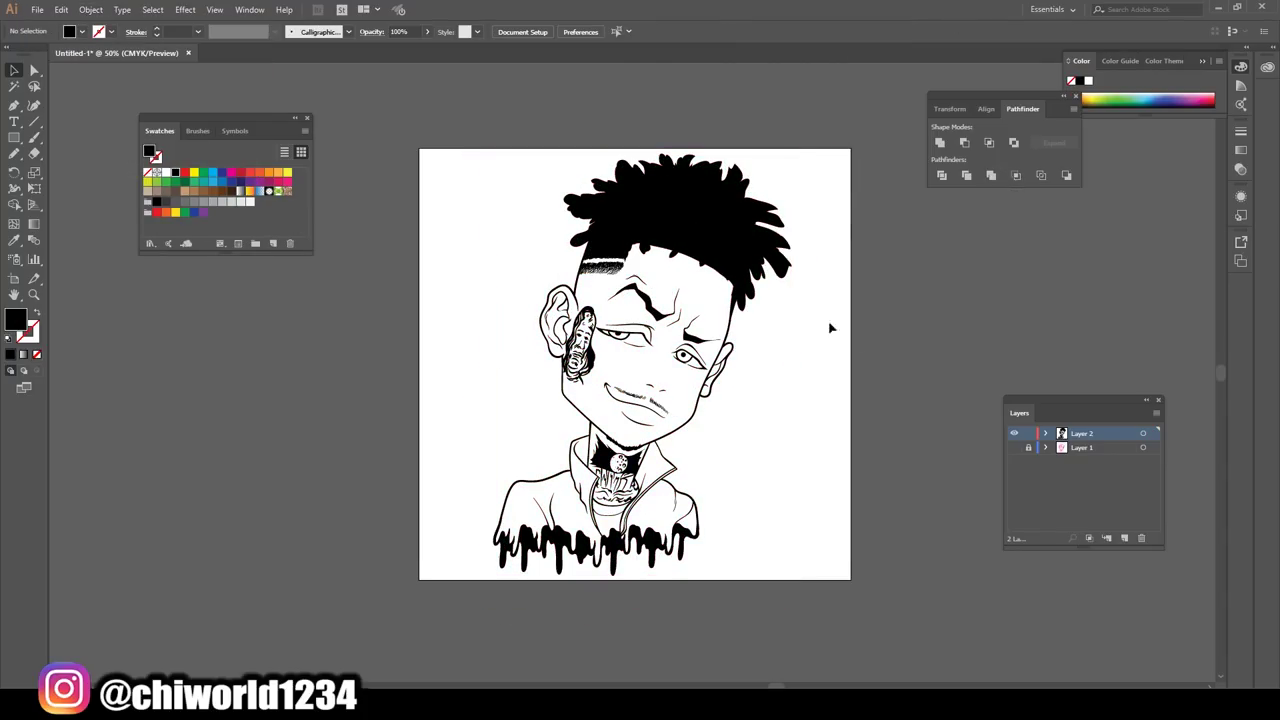
Duplicate the ink layer and draw a peach-filled rectangle over the artwork.
left_click_drag(1082, 433, 1124, 538)
left_click(14, 137)
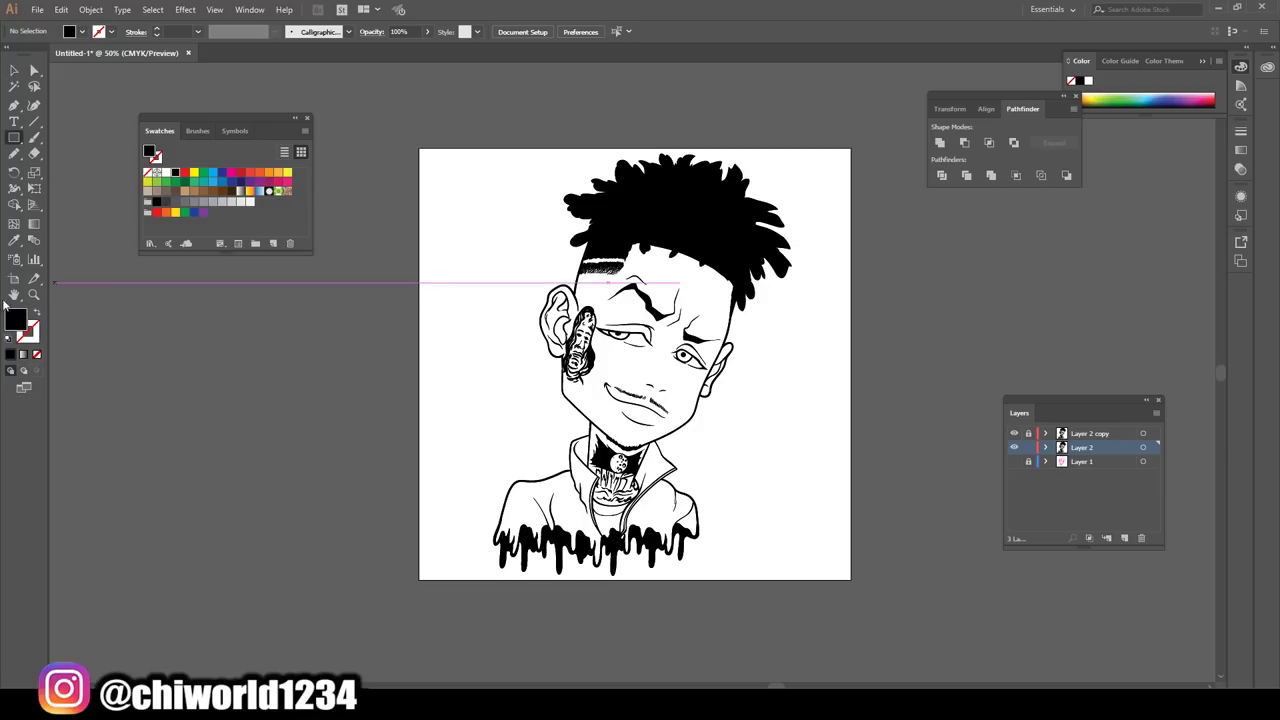
double_click(15, 318)
left_click(78, 50)
key("Return")
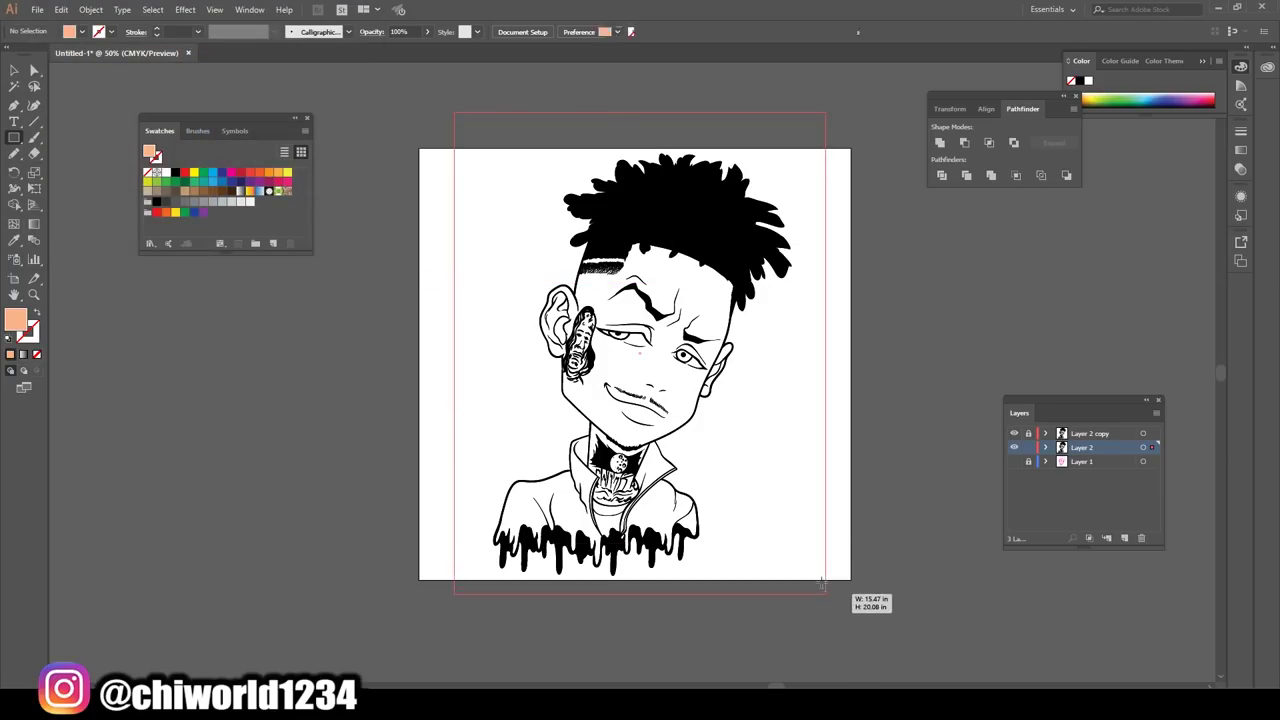
left_click_drag(454, 112, 826, 592)
Send the peach rectangle behind the line art and enter the group at 100% zoom.
right_click(764, 158)
left_click(960, 432)
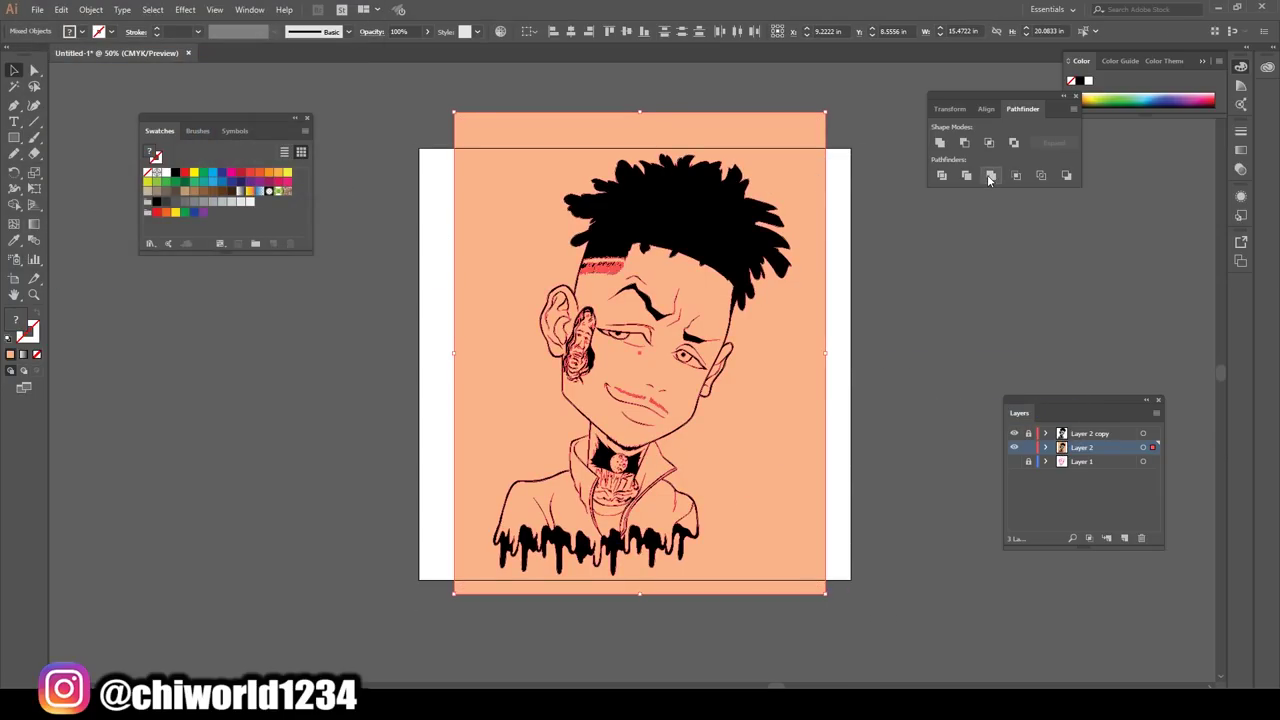
double_click(791, 477)
key("ctrl+plus")
key("ctrl+plus")
Fill the right and left jacket pieces with the blue swatch.
scroll(814, 492, "down", 2)
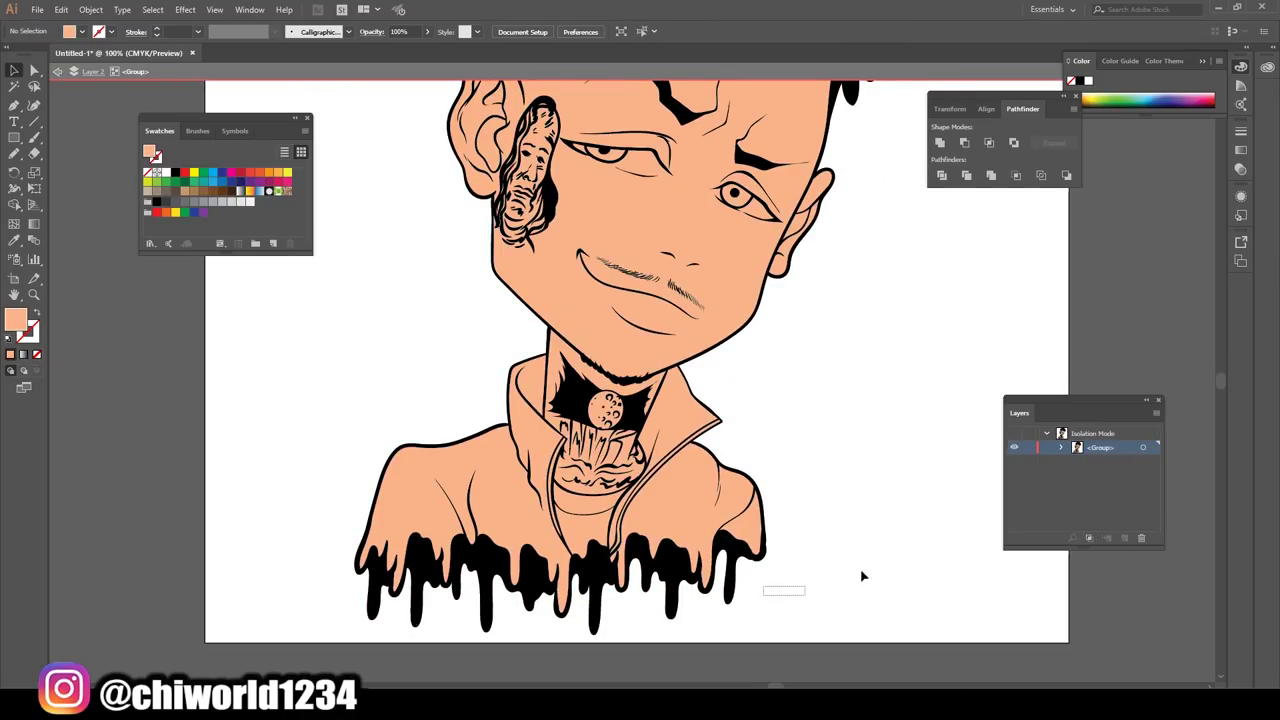
double_click(863, 571)
left_click(1062, 461)
scroll(1067, 477, "down", 2)
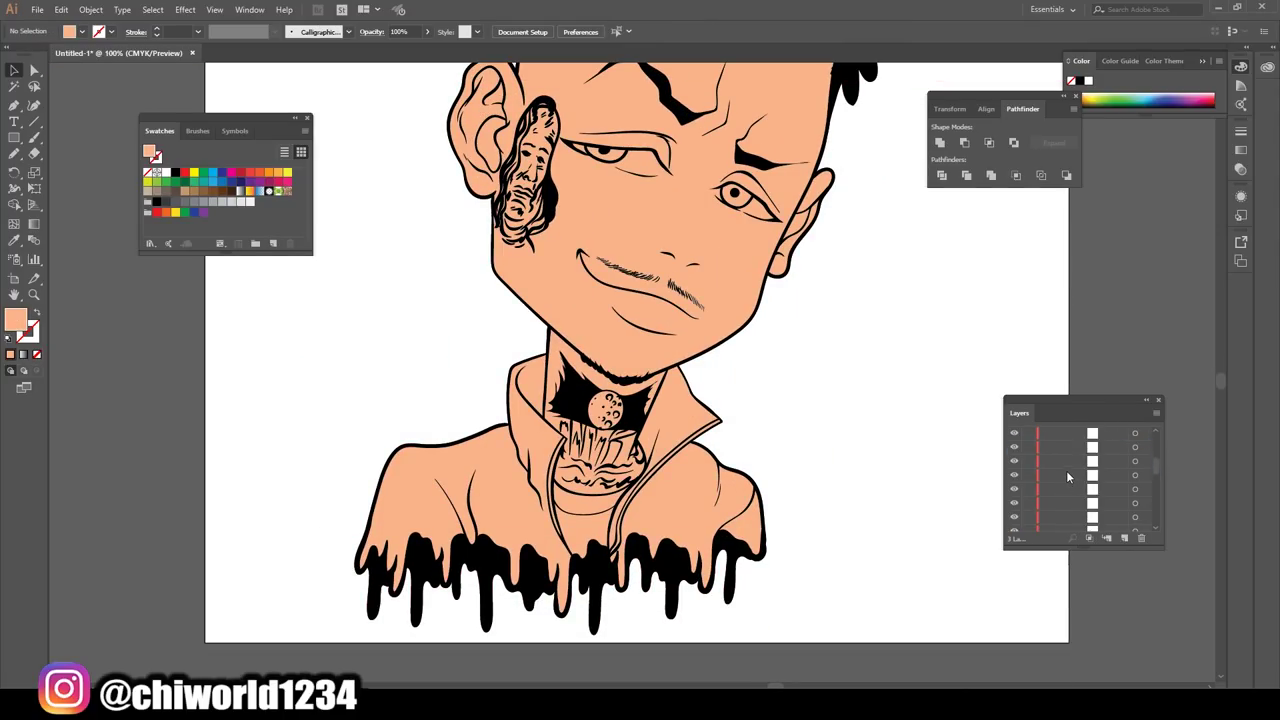
scroll(1060, 478, "up", 2)
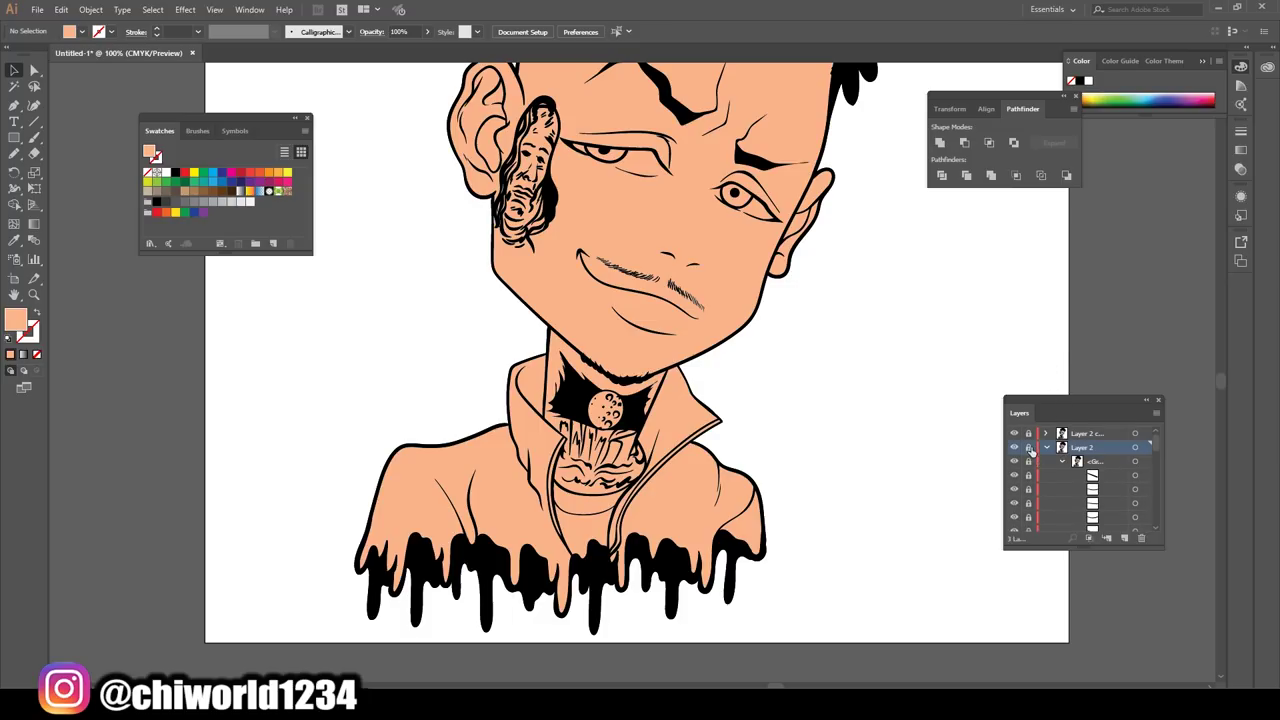
left_click_drag(822, 592, 676, 428)
left_click(676, 426)
left_click(226, 178)
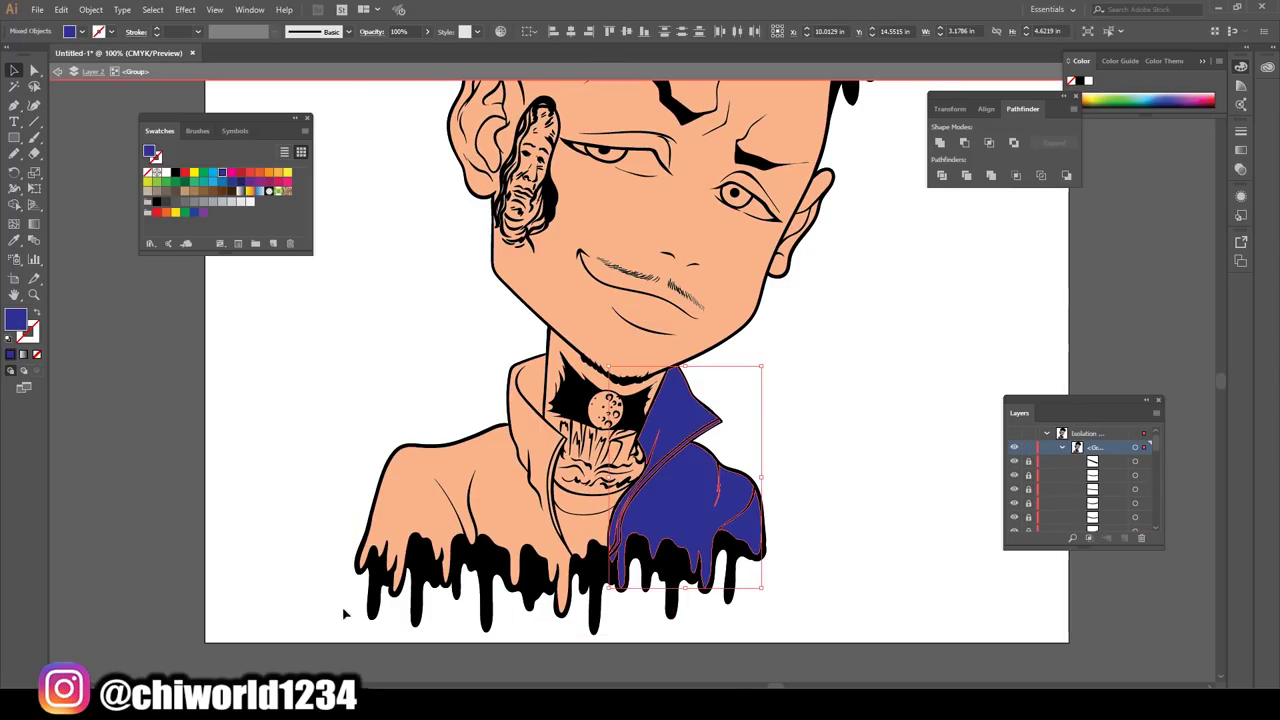
left_click(350, 600)
left_click(232, 178)
left_click(714, 426)
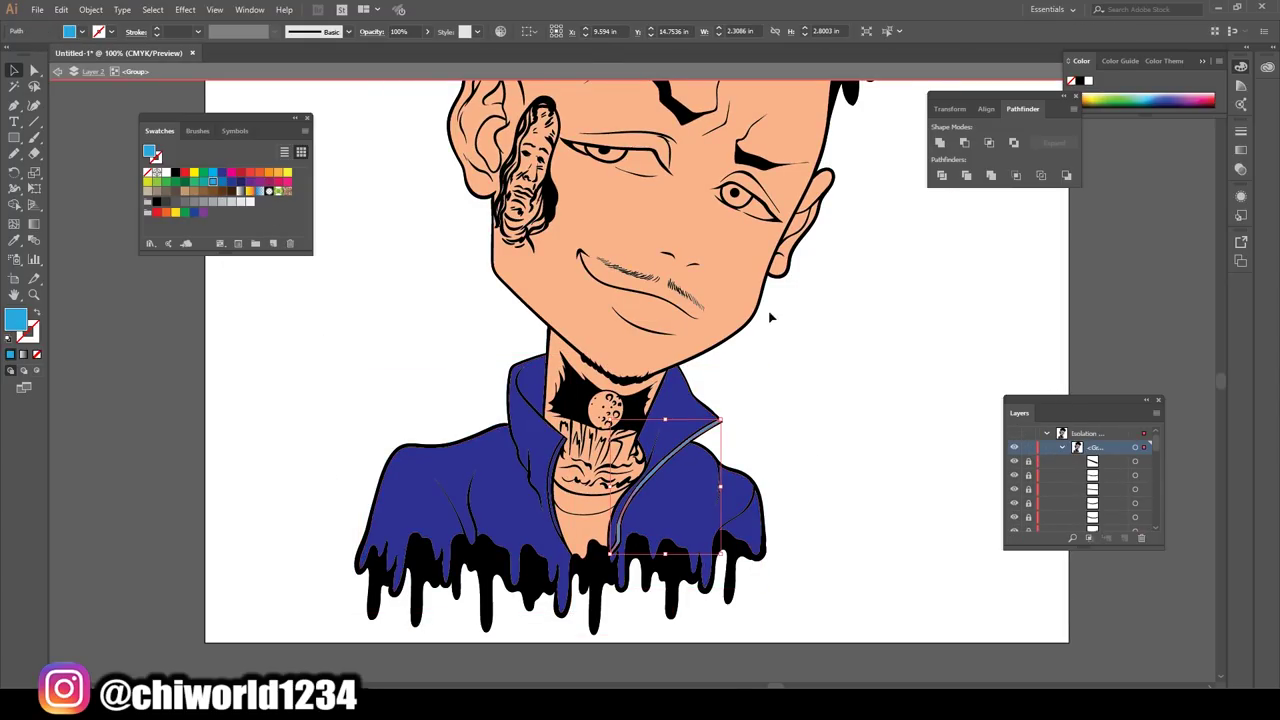
Exit the group, collapse Layer 2, add a new empty layer and set a white fill.
double_click(883, 364)
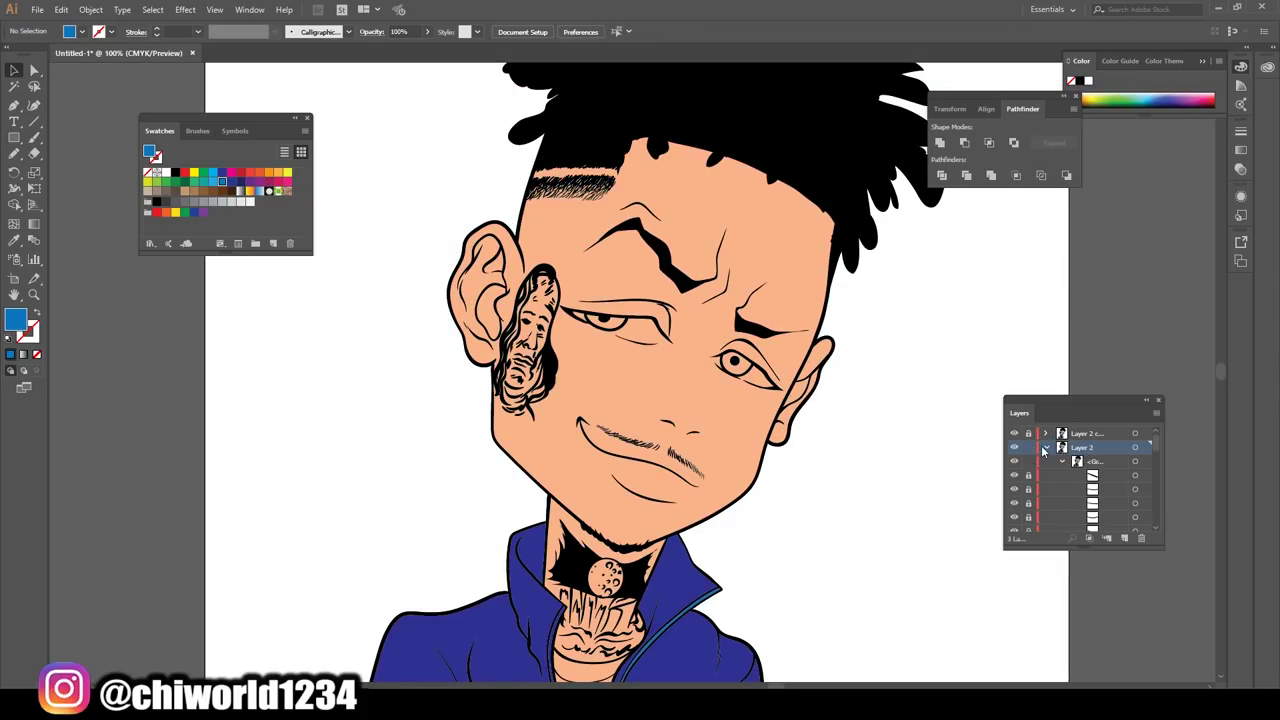
left_click(1046, 447)
left_click(1124, 538)
scroll(650, 400, "up", 1)
left_click(14, 153)
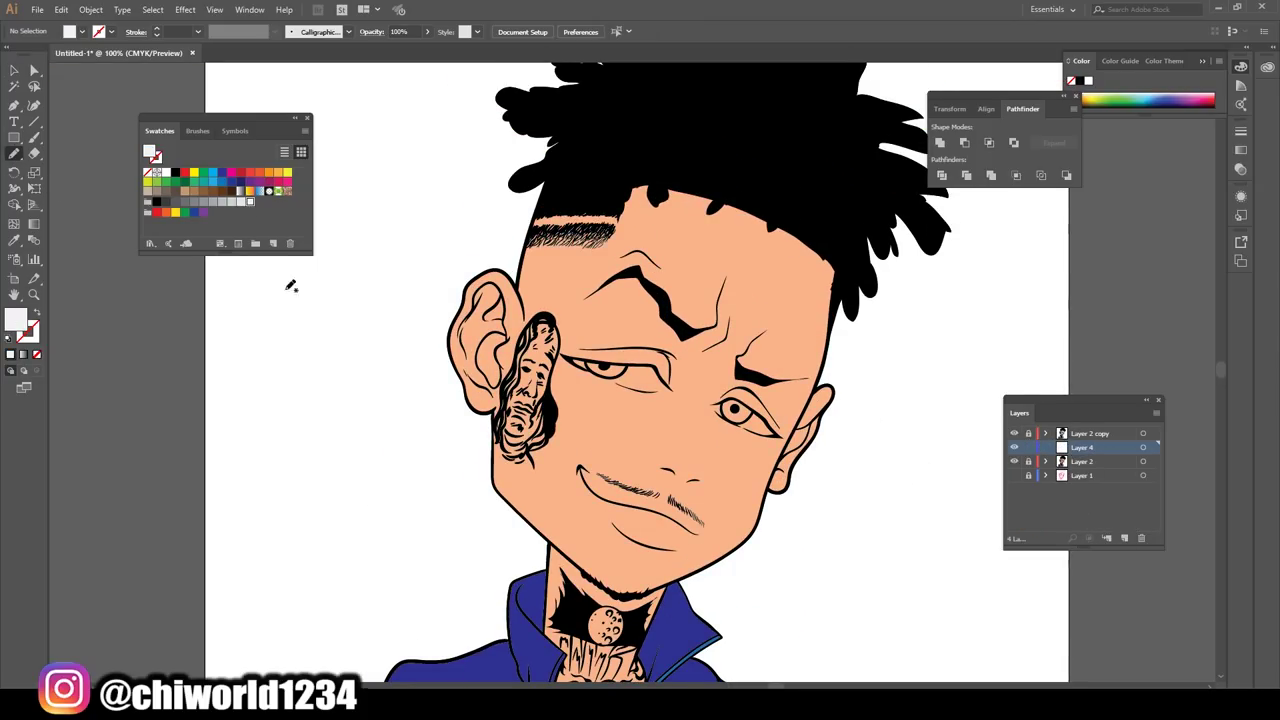
Paint the white of the left eye with the white Blob Brush.
key("ctrl+equal")
key("ctrl+equal")
key("ctrl+equal")
left_click_drag(262, 287, 577, 456)
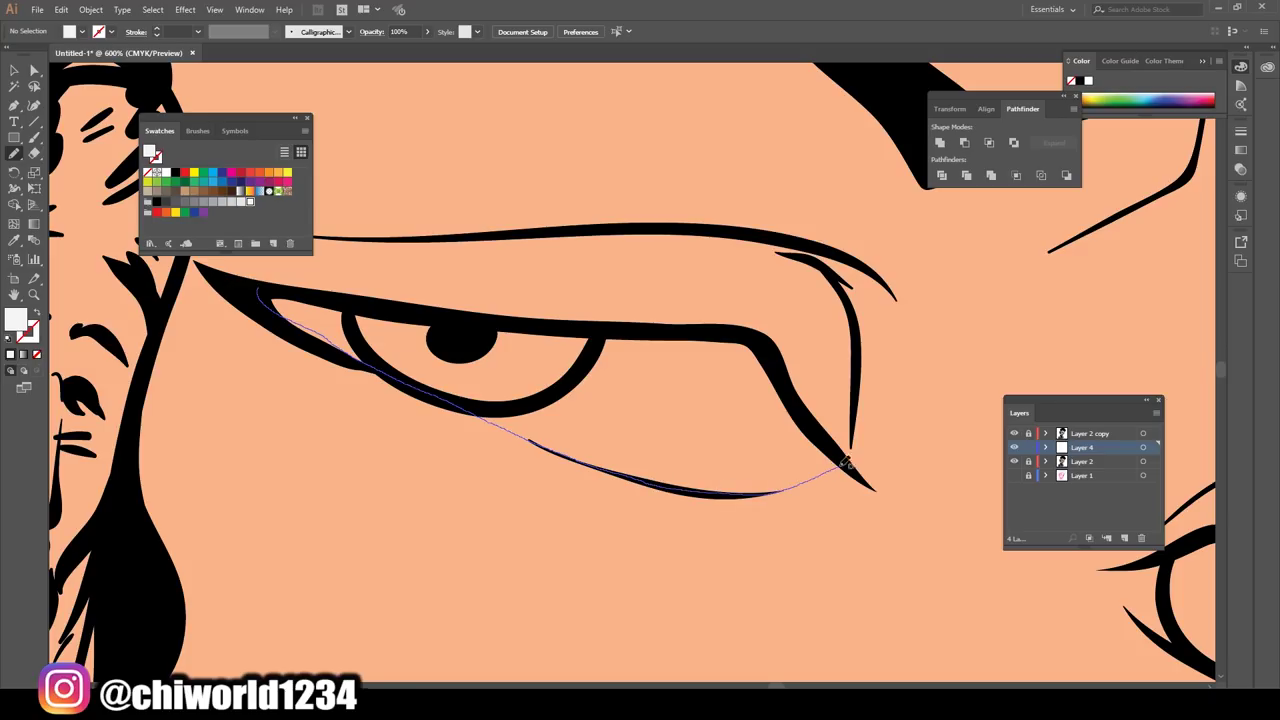
left_click_drag(845, 462, 847, 464)
key("ctrl+0")
scroll(700, 549, "up", 5)
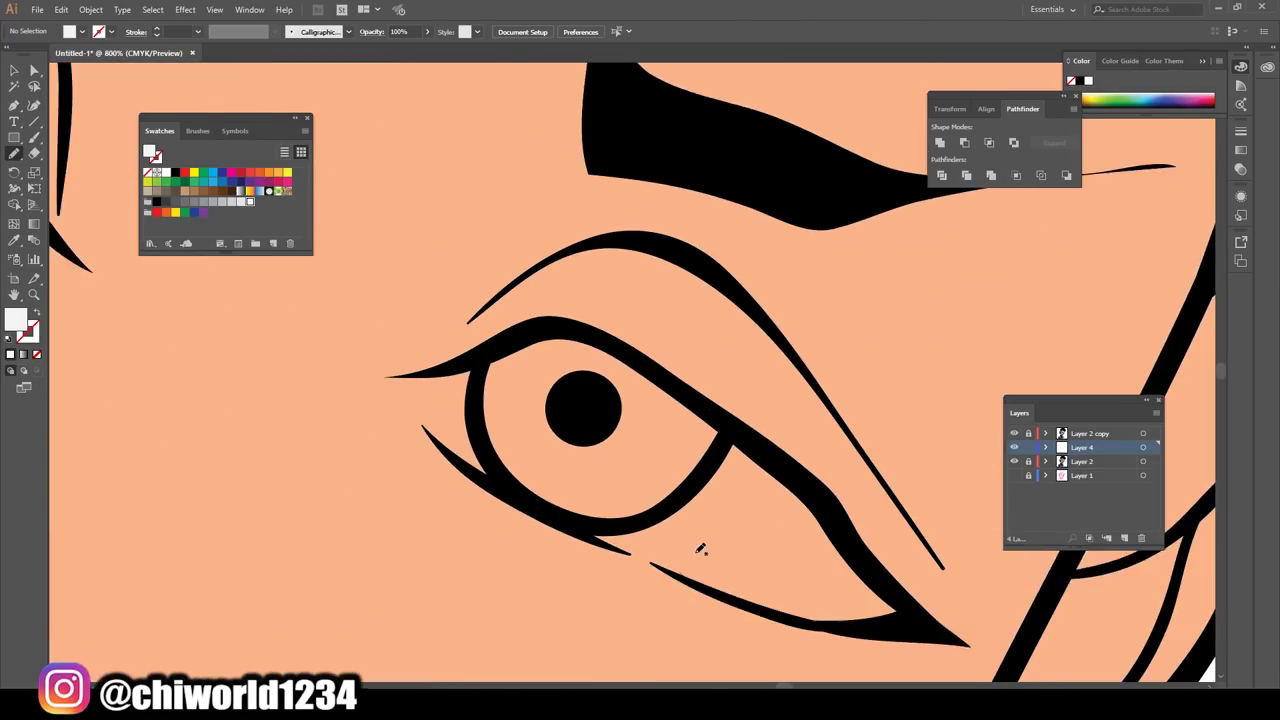
scroll(700, 549, "down", 1)
Paint the right eye white after undoing a misdrawn stroke, then pick a brown fill colour.
left_click_drag(386, 337, 920, 571)
key("ctrl+z")
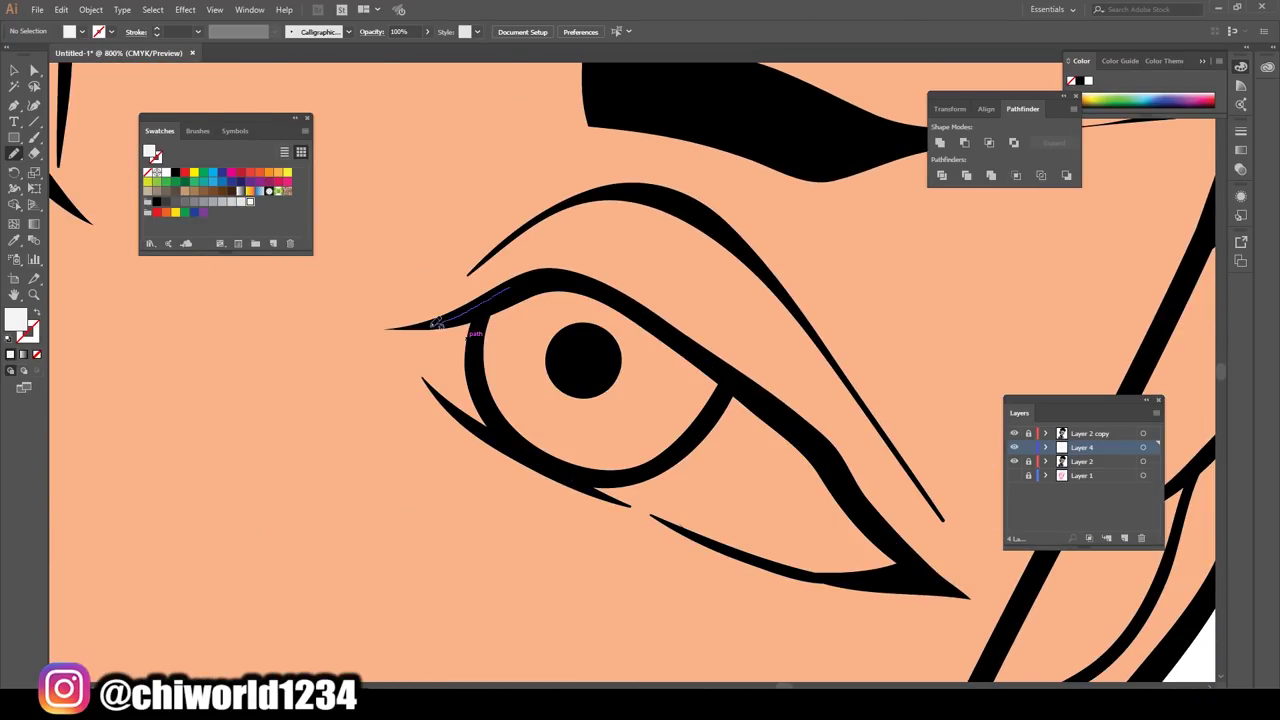
left_click_drag(537, 455, 760, 430)
key("ctrl+1")
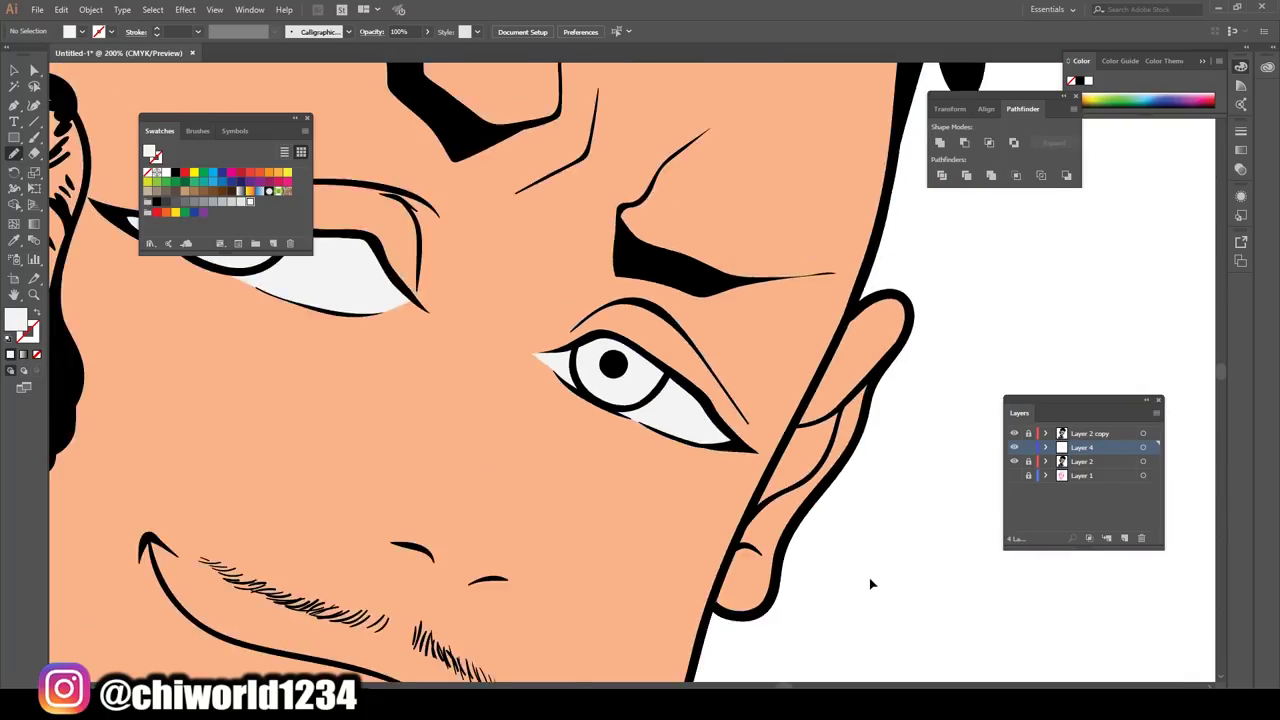
left_click(222, 190)
double_click(15, 318)
Choose a darker brown fill and Blob Brush both irises.
left_click_drag(165, 57, 163, 183)
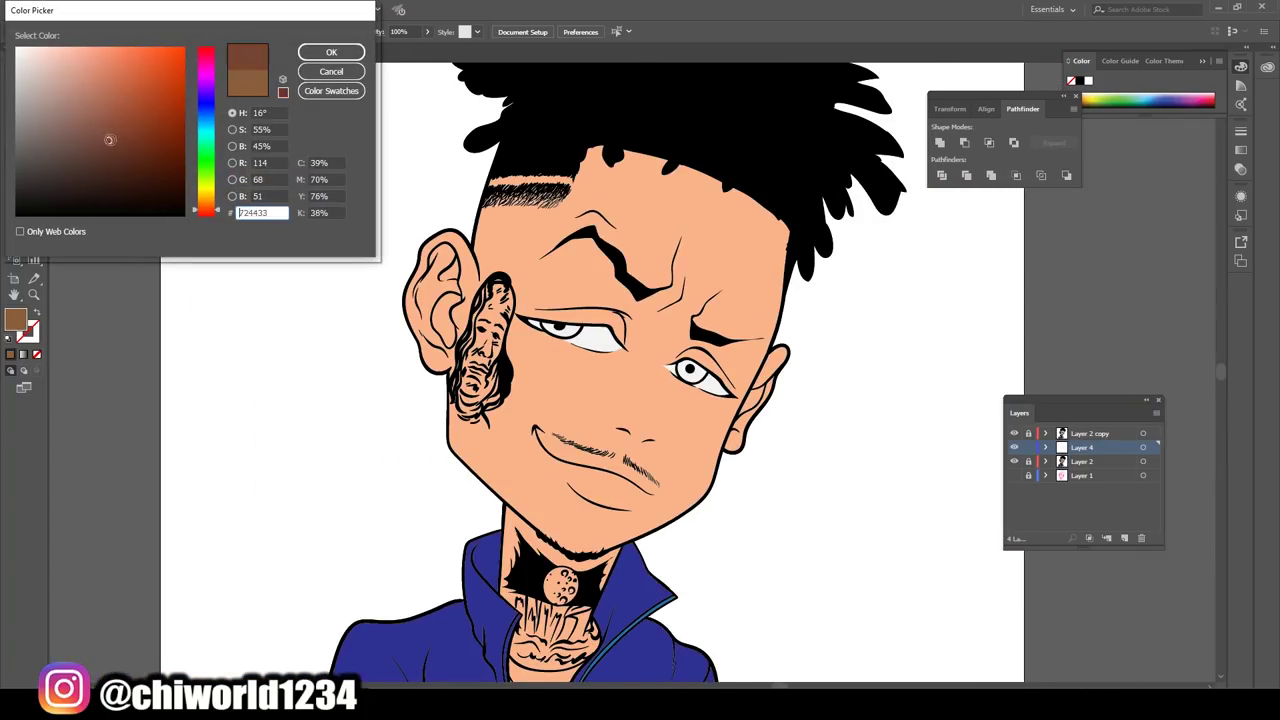
left_click(331, 51)
scroll(520, 320, "up", 3)
scroll(457, 289, "up", 3)
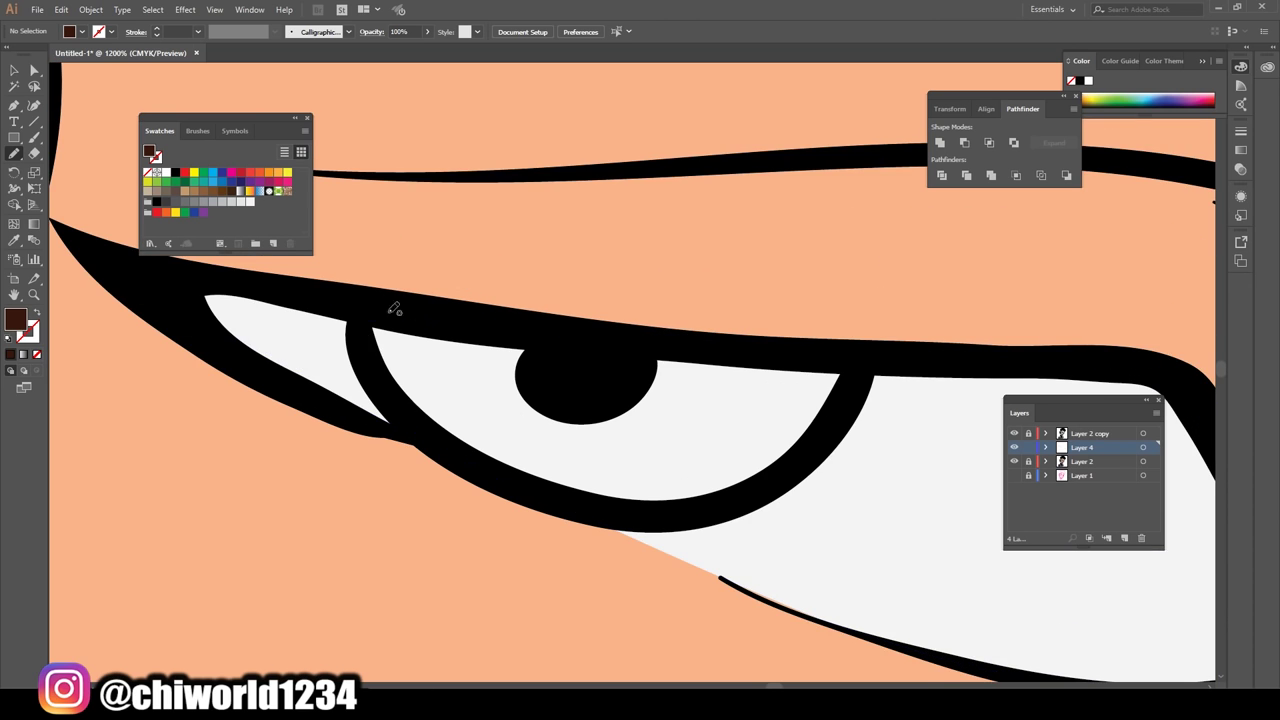
left_click_drag(368, 300, 872, 370)
scroll(872, 370, "down", 3)
scroll(632, 512, "down", 3)
scroll(680, 420, "up", 4)
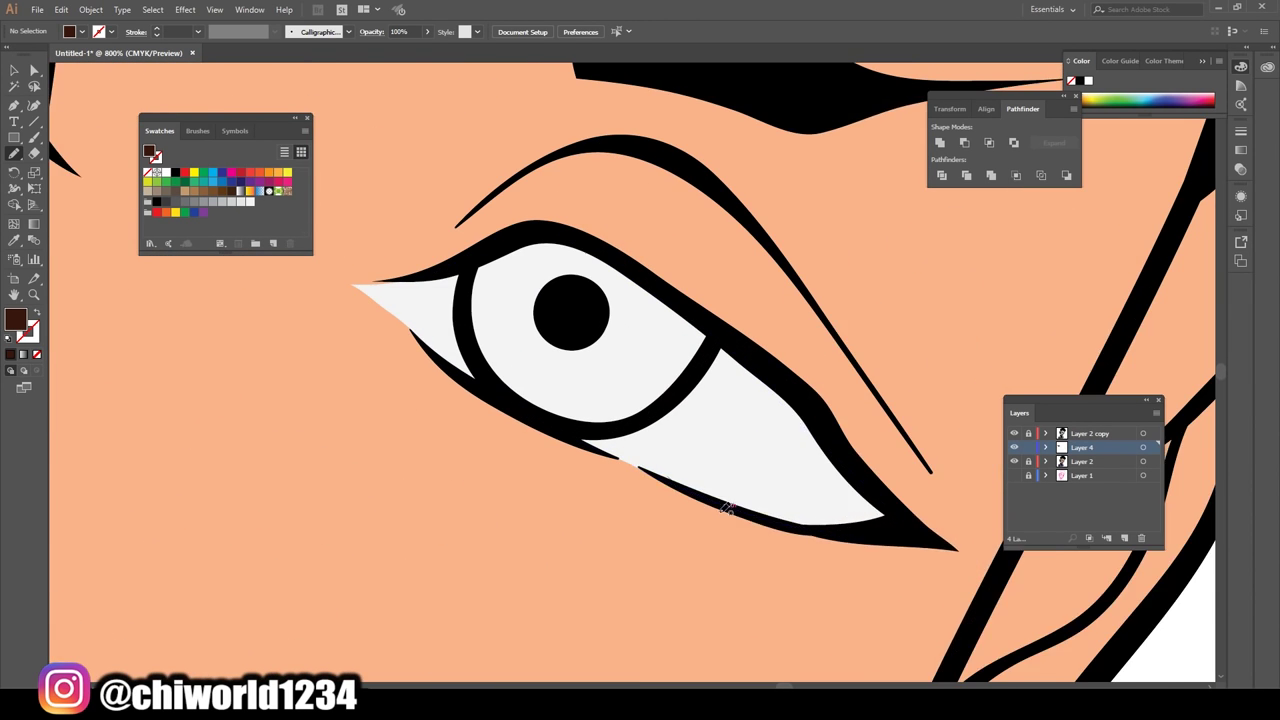
scroll(608, 488, "up", 1)
left_click_drag(608, 490, 563, 363)
scroll(451, 380, "down", 5)
scroll(597, 345, "up", 3)
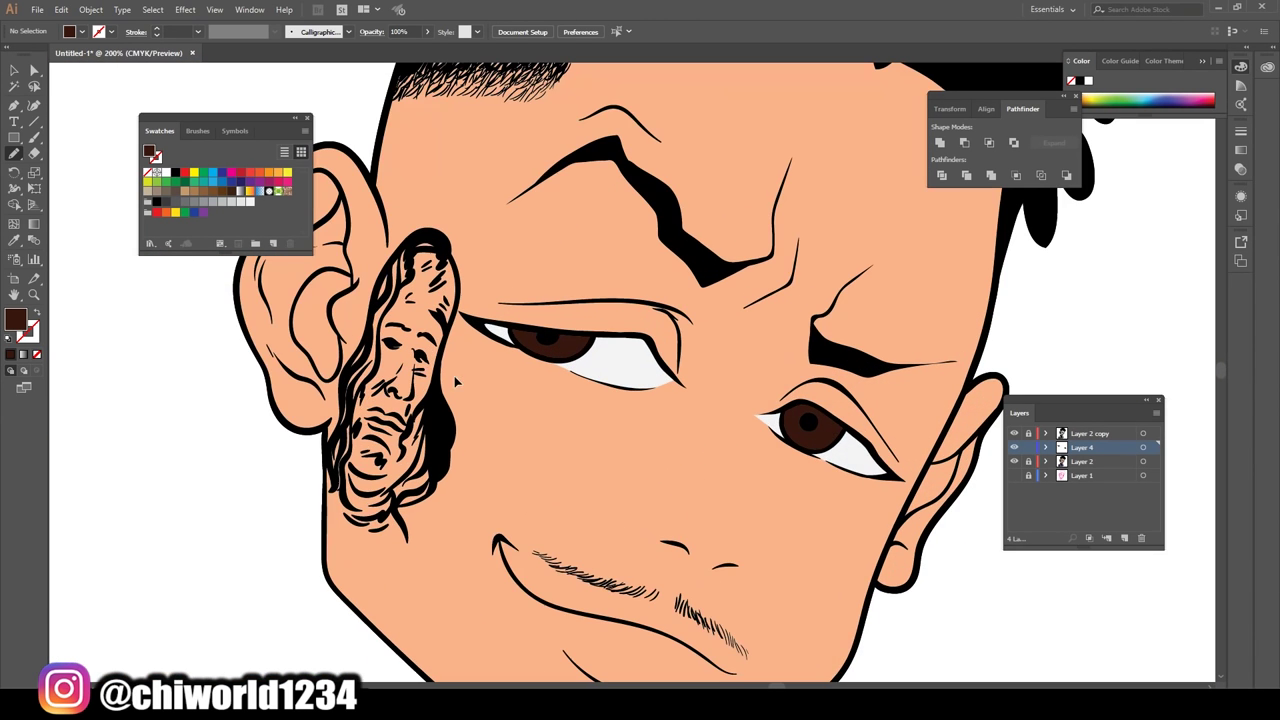
Switch to a light purple-grey fill and shade the left eye's corner and upper white.
double_click(15, 318)
left_click(100, 130)
left_click(334, 51)
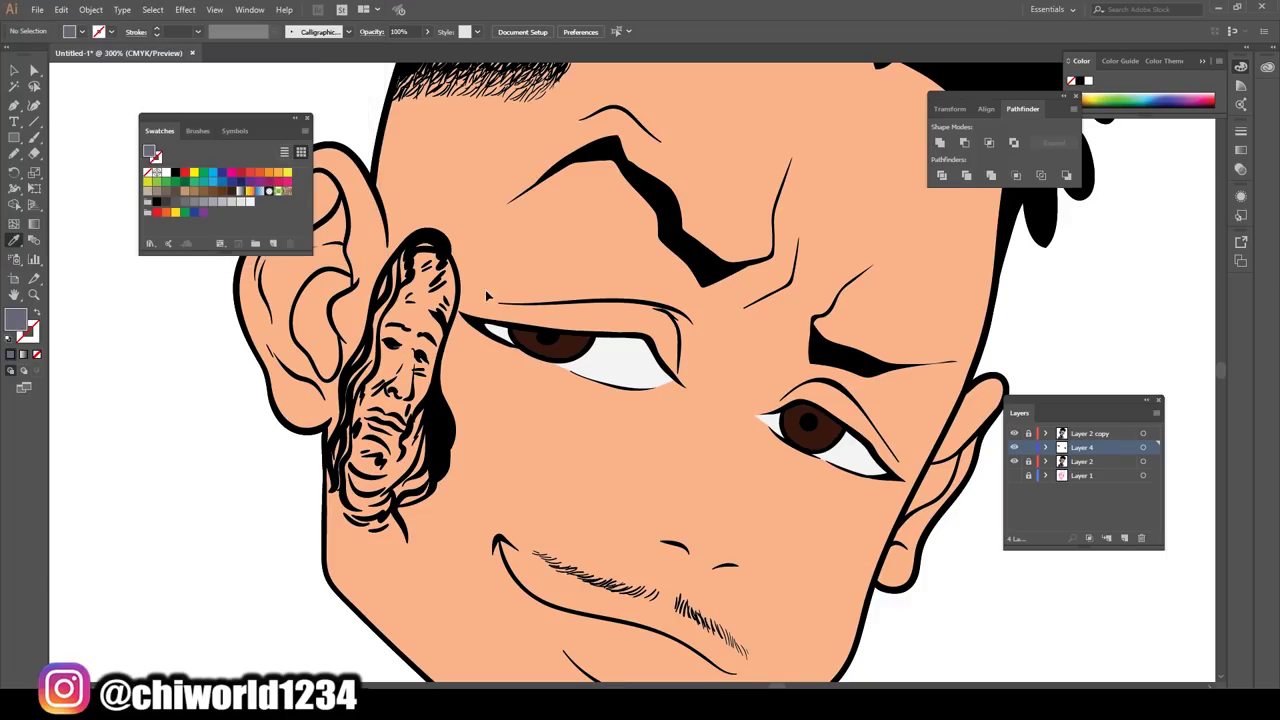
scroll(455, 300, "up", 3)
key("shift+b")
left_click_drag(405, 328, 437, 322)
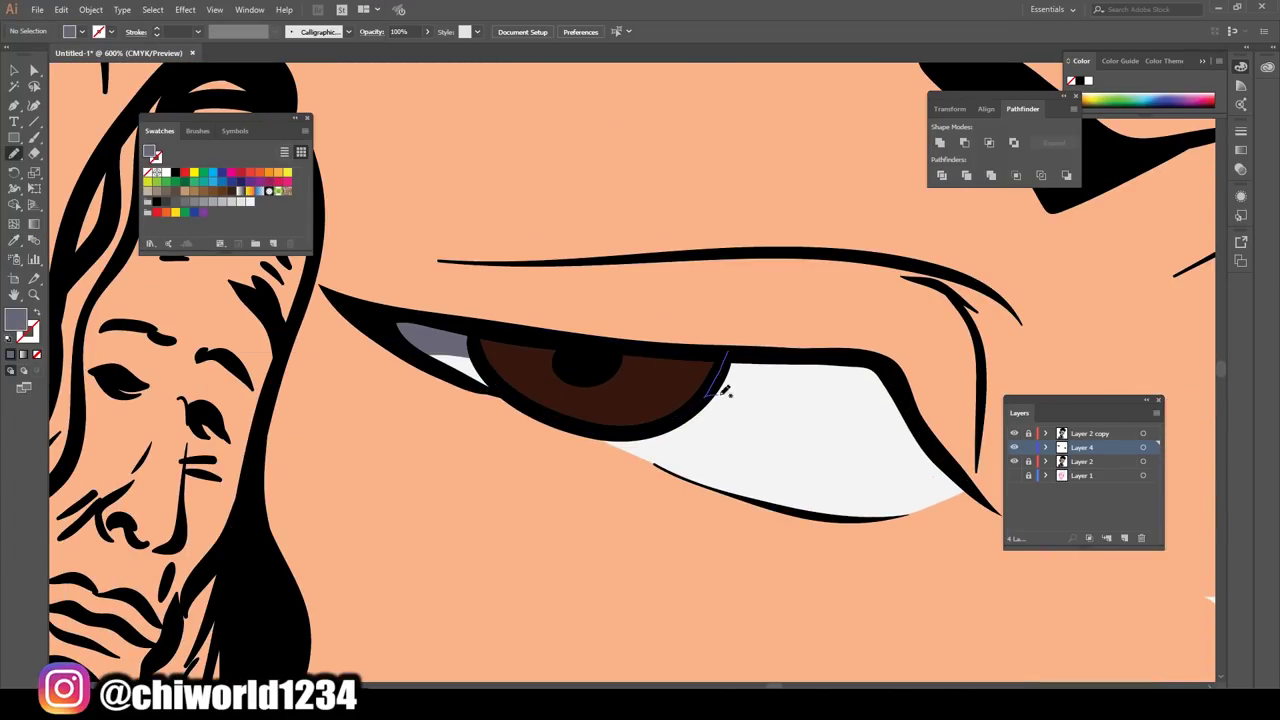
left_click_drag(727, 392, 897, 514)
Paint purple-grey shading across the right eye white.
key("ctrl+0")
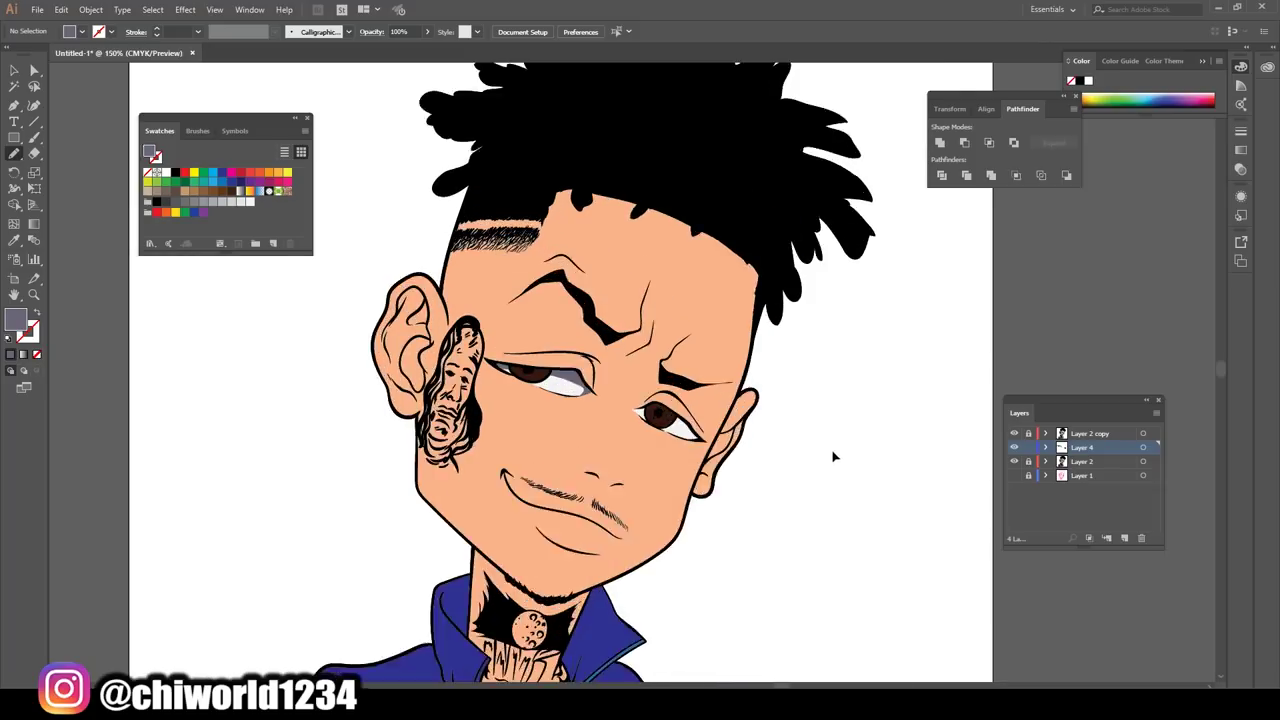
scroll(831, 451, "up", 5)
left_click_drag(770, 430, 845, 420)
left_click_drag(543, 395, 540, 398)
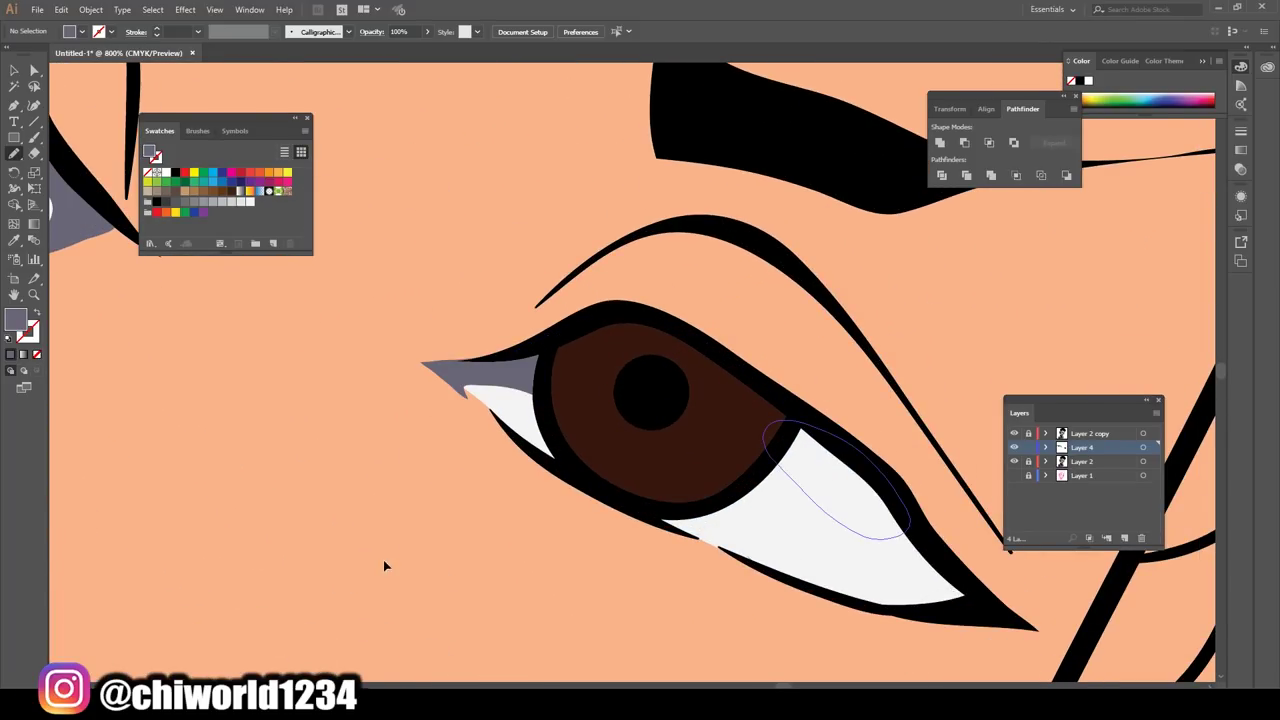
scroll(686, 449, "down", 3)
mouse_move(771, 445)
left_mouse_down()
mouse_move(851, 594)
mouse_move(900, 506)
left_mouse_up()
key("ctrl+1")
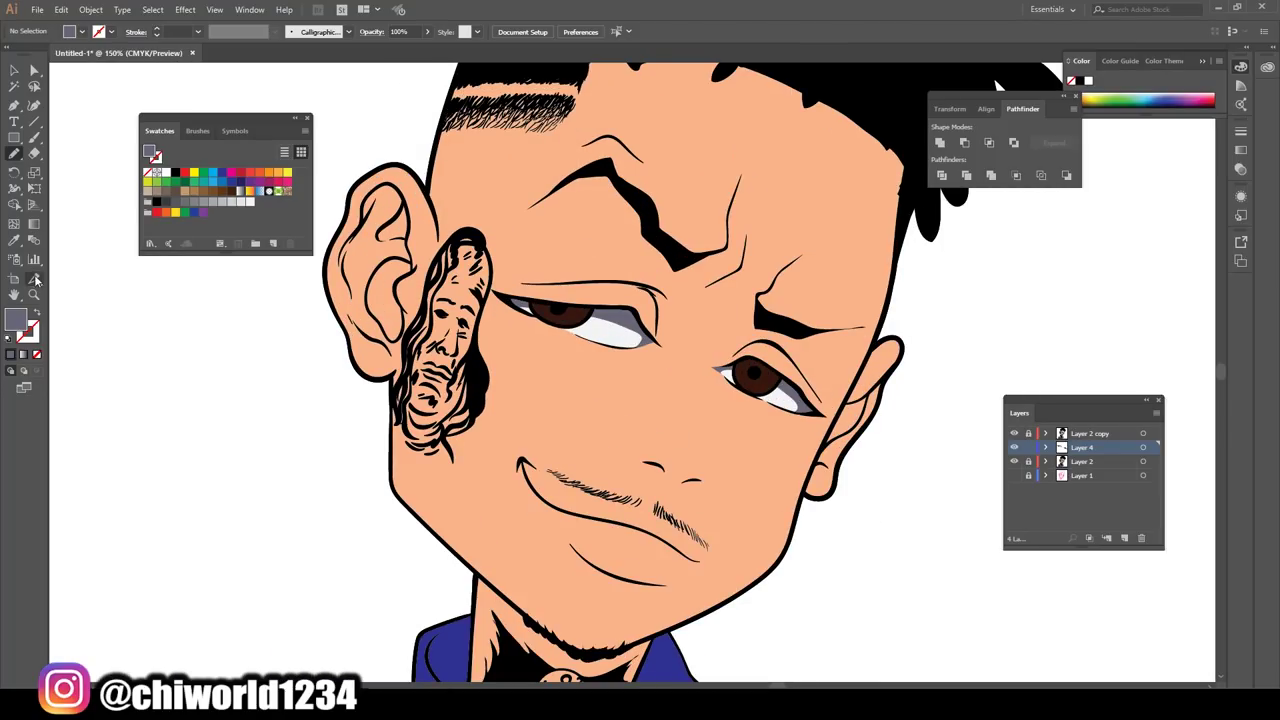
Pick a reddish-brown colour and paint lighter highlights on both irises.
double_click(15, 318)
left_click(334, 51)
scroll(505, 300, "up", 5)
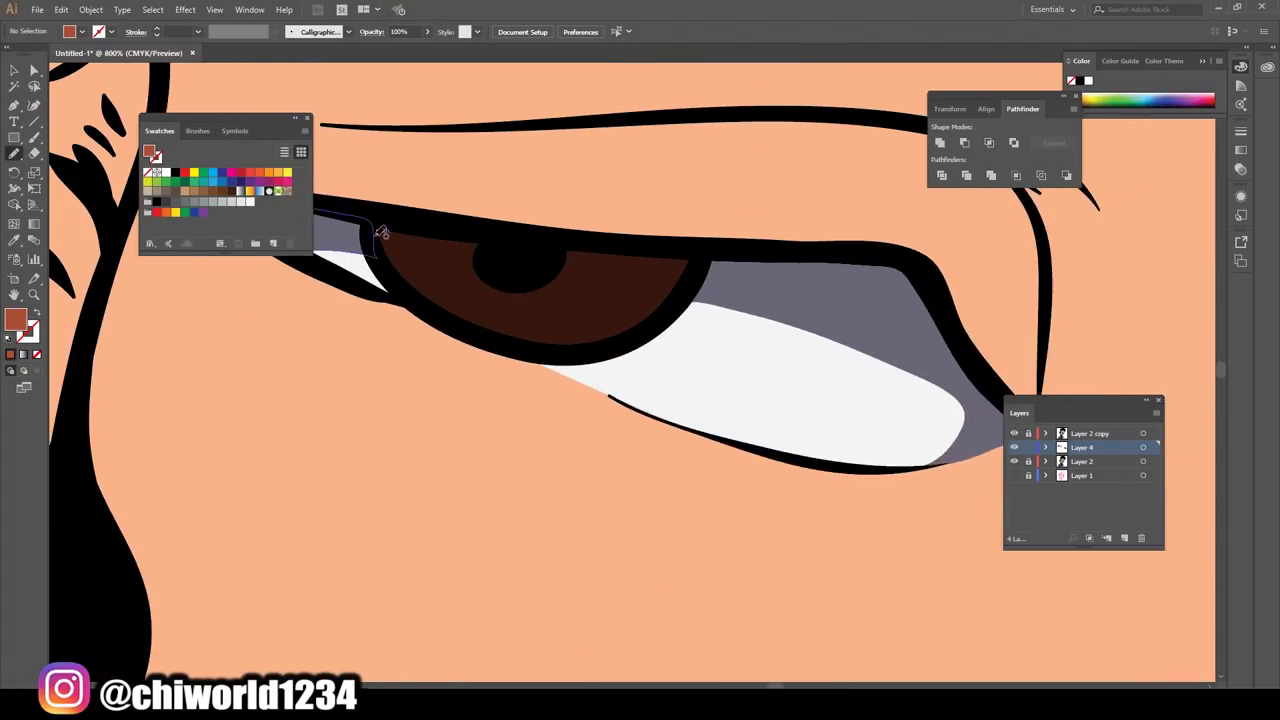
scroll(381, 233, "down", 2)
left_click_drag(423, 337, 571, 354)
scroll(600, 370, "down", 3)
scroll(755, 593, "up", 2)
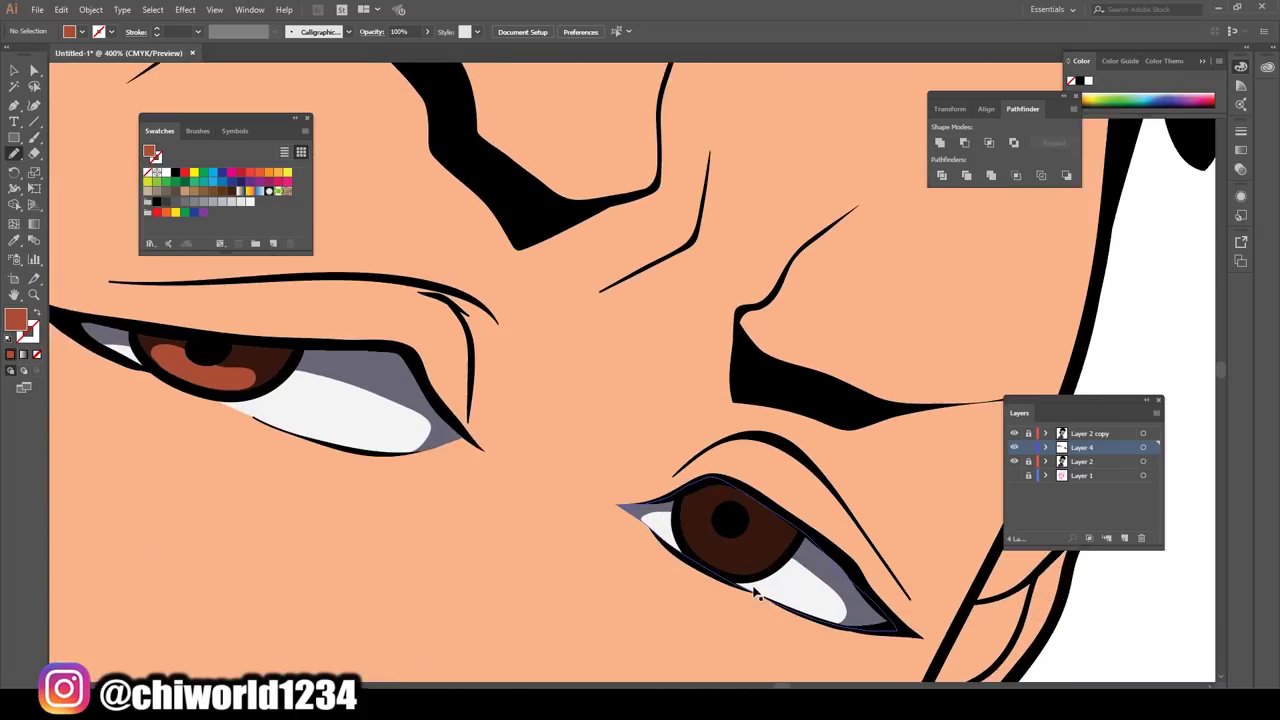
scroll(757, 595, "down", 1)
left_click_drag(660, 445, 745, 470)
scroll(680, 610, "down", 4)
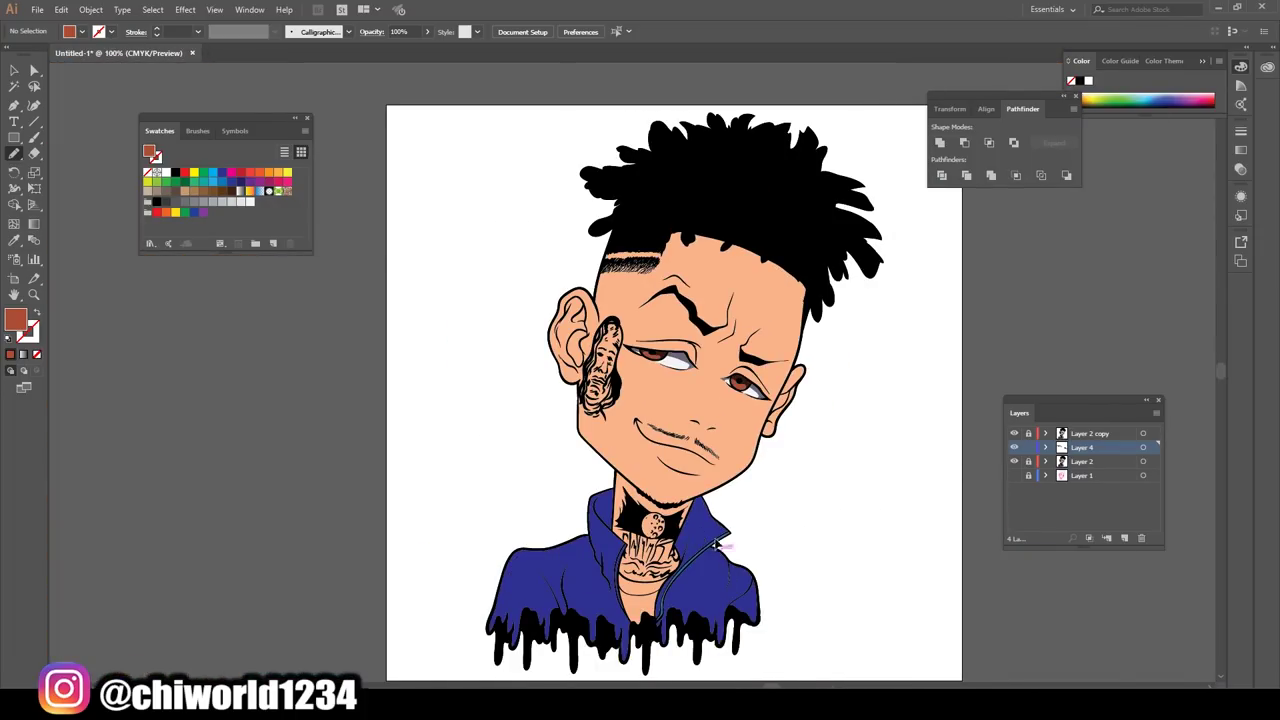
scroll(993, 449, "down", 1)
Select the whole artwork and adjust its colour balance to Magenta 7, Yellow 6.
key("v")
left_click_drag(471, 126, 894, 677)
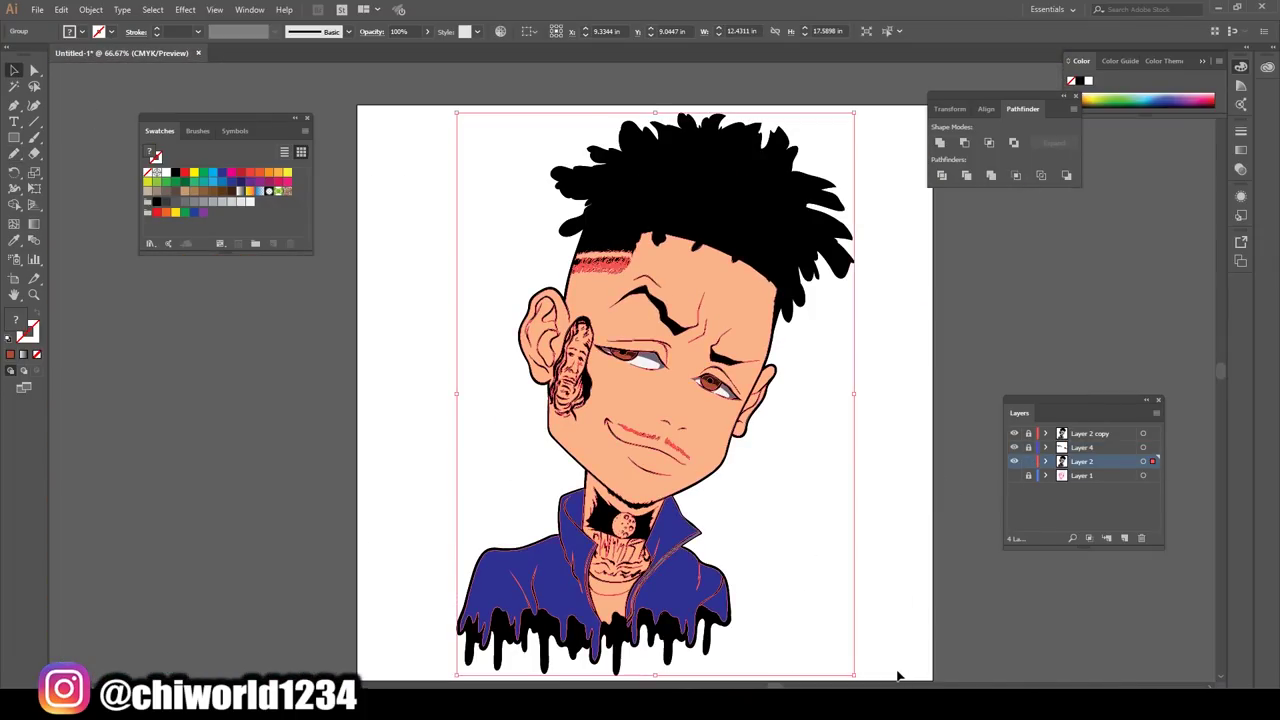
scroll(705, 440, "up", 1)
left_click(61, 9)
left_click(333, 281)
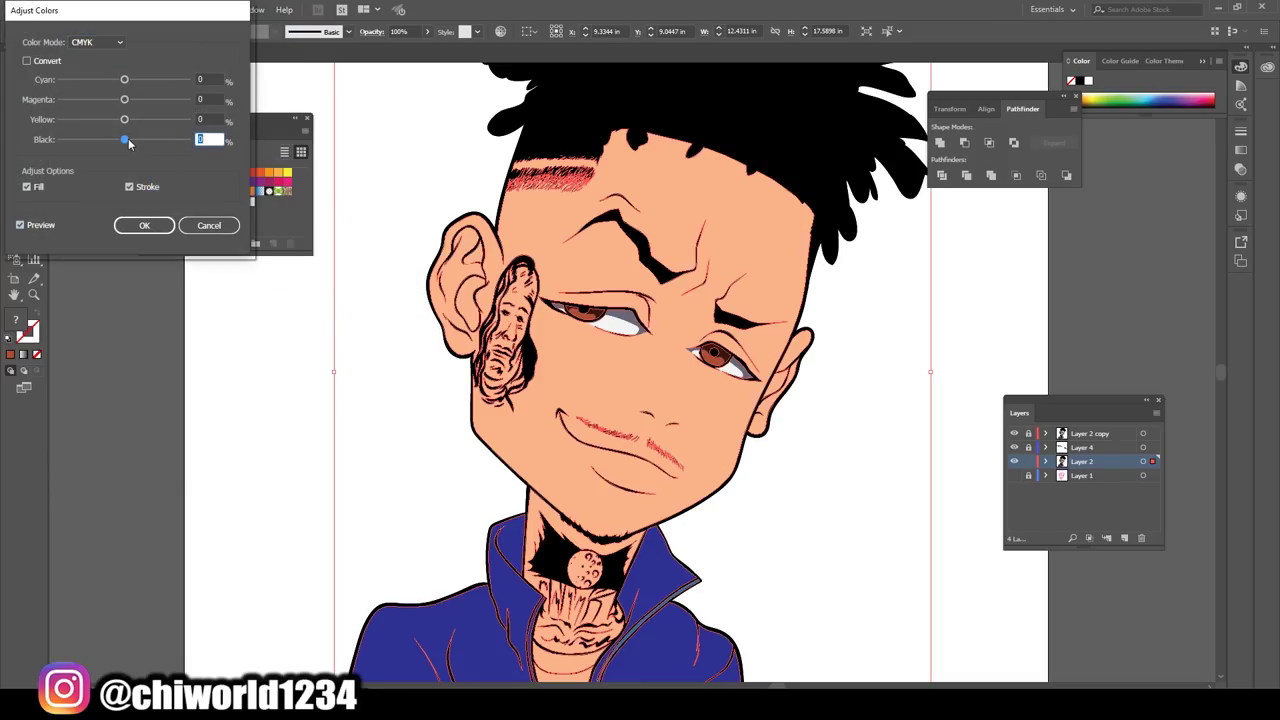
left_click(129, 100)
key("Tab")
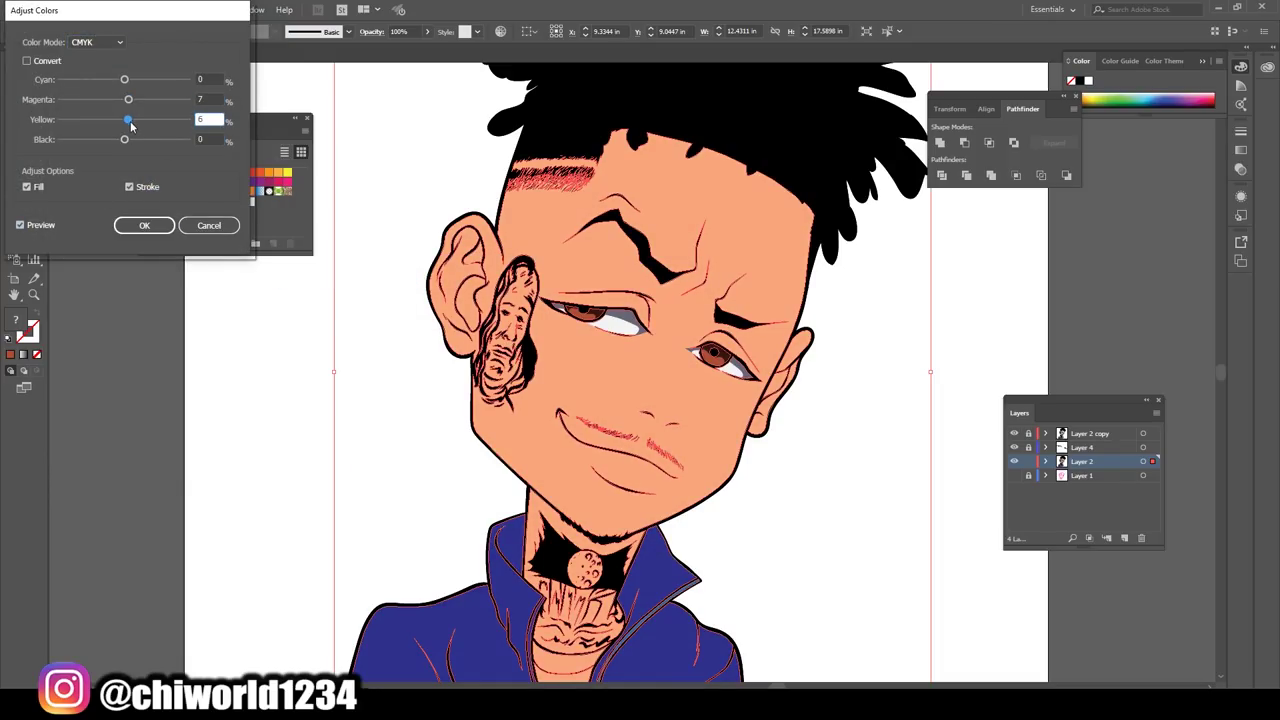
key("Return")
key("ctrl+minus")
Isolate the neck group and fill the shirt shape under the neck white.
key("ctrl+plus")
key("ctrl+plus")
right_click(558, 458)
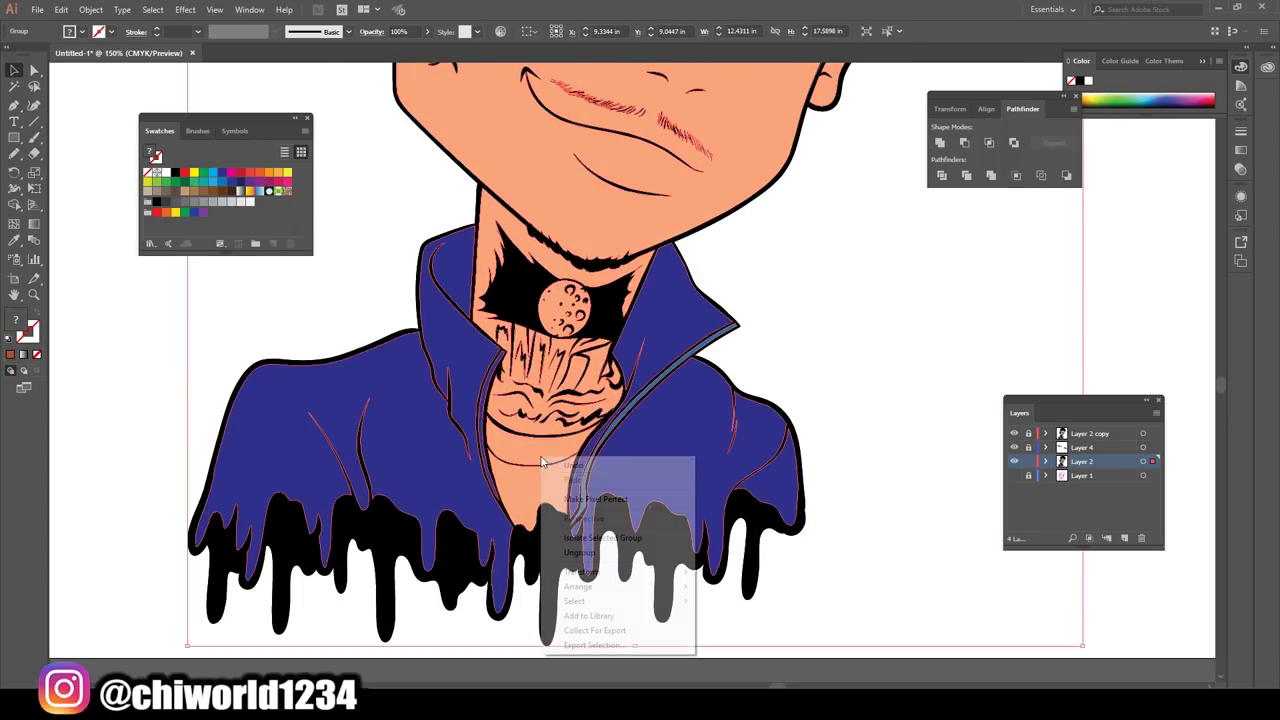
left_click(590, 488)
left_click(540, 480)
double_click(383, 236)
key("ctrl+minus")
key("ctrl+minus")
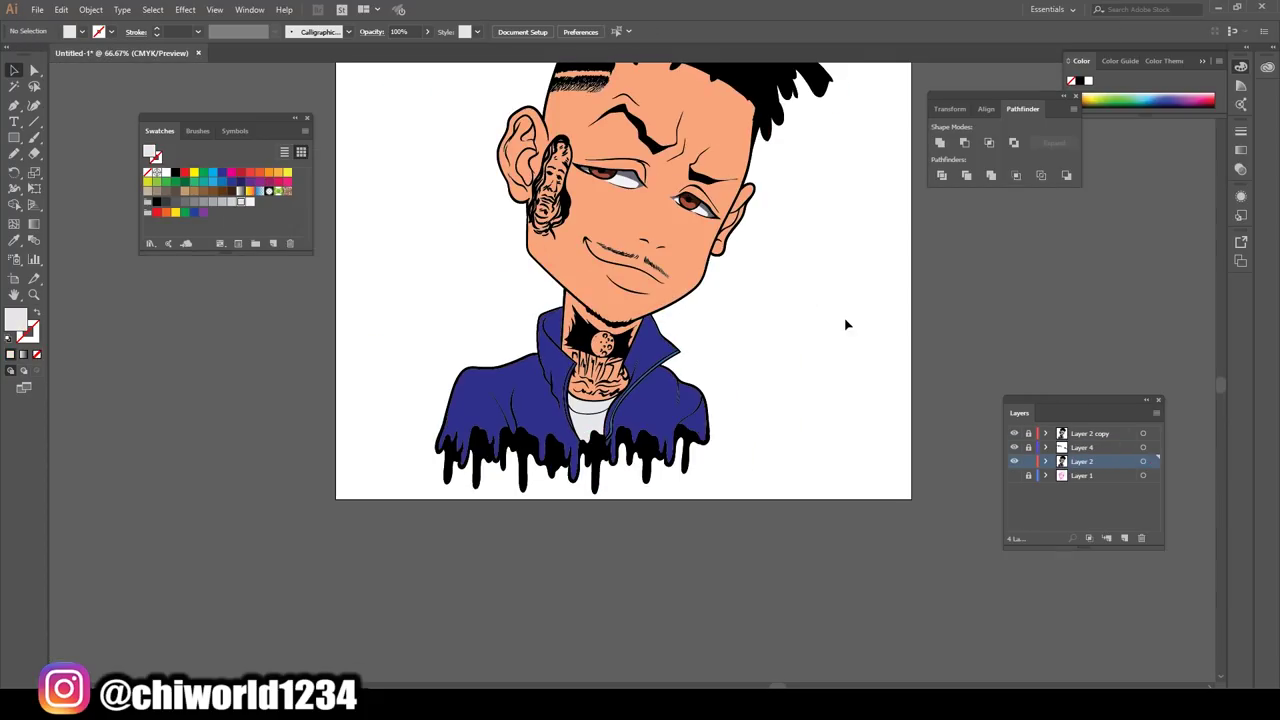
Add a new shading layer and set the fill to a brown darkened from the sampled peach skin.
left_click(1113, 537)
key("ctrl+plus")
key("ctrl+plus")
key("i")
left_click(493, 318)
double_click(15, 319)
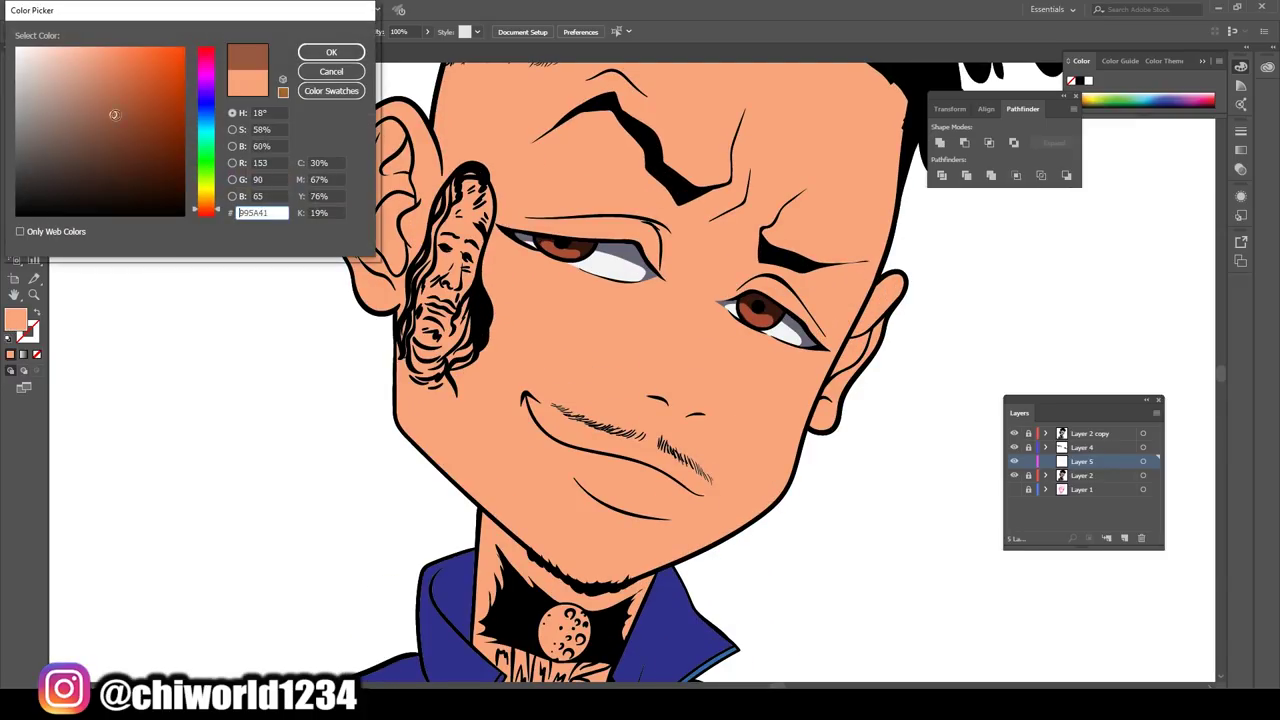
left_click(331, 51)
Draw a brown shadow shape on the nose with the Pencil.
key("b")
key("ctrl+plus")
key("ctrl+plus")
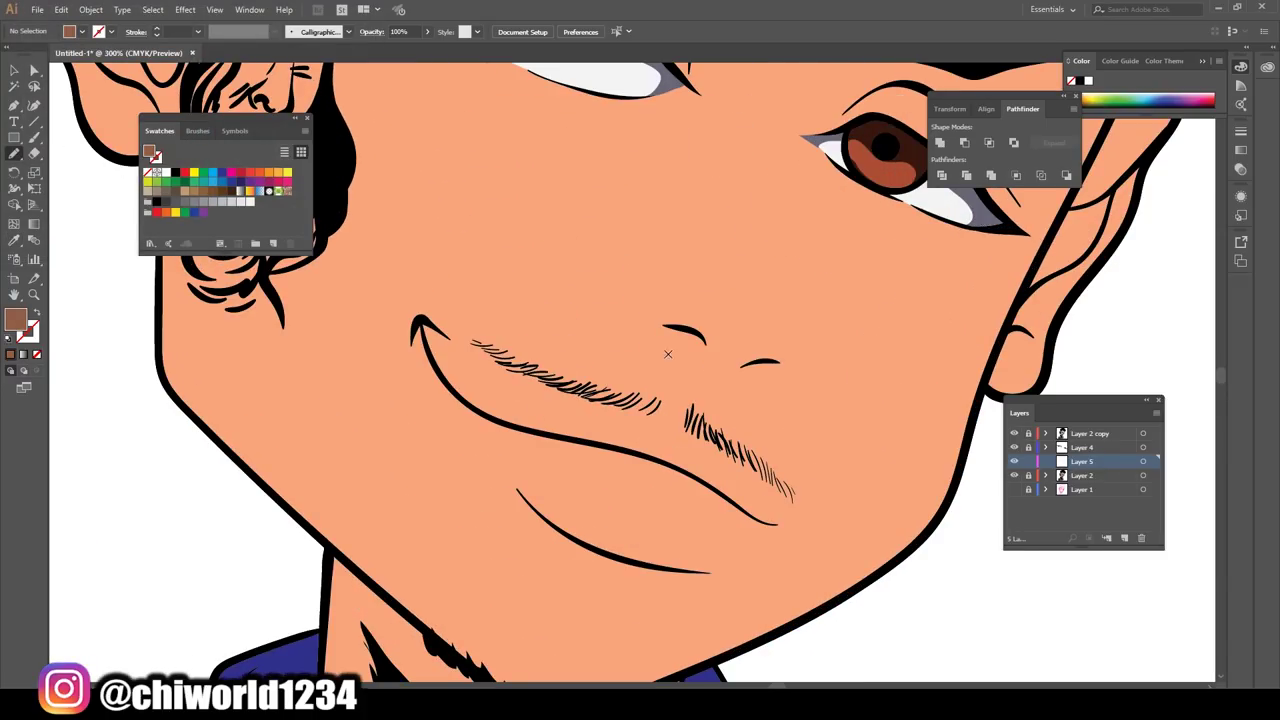
left_click_drag(797, 366, 795, 367)
key("ctrl+z")
double_click(14, 153)
left_click(120, 234)
mouse_move(650, 323)
left_mouse_down()
mouse_move(722, 383)
mouse_move(655, 325)
left_mouse_up()
Draw a line beneath the lower lip.
key("ctrl+plus")
key("ctrl+0")
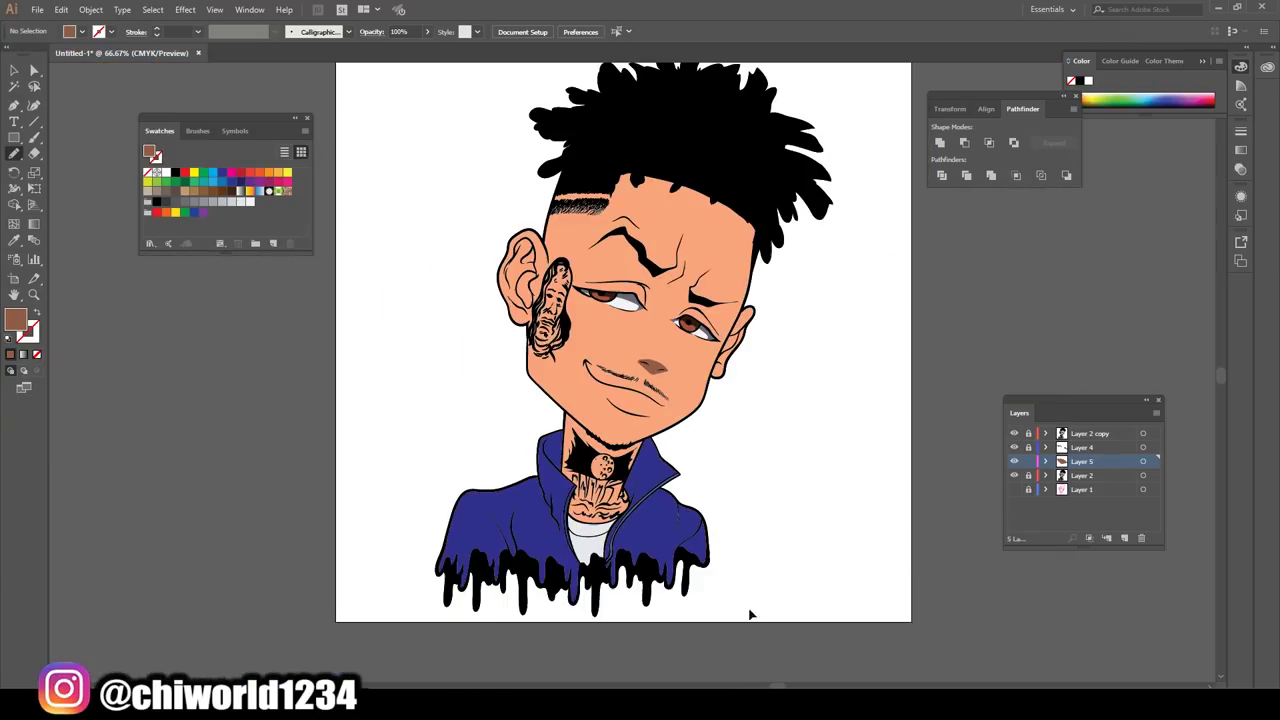
key("ctrl+plus")
key("ctrl+plus")
key("ctrl+plus")
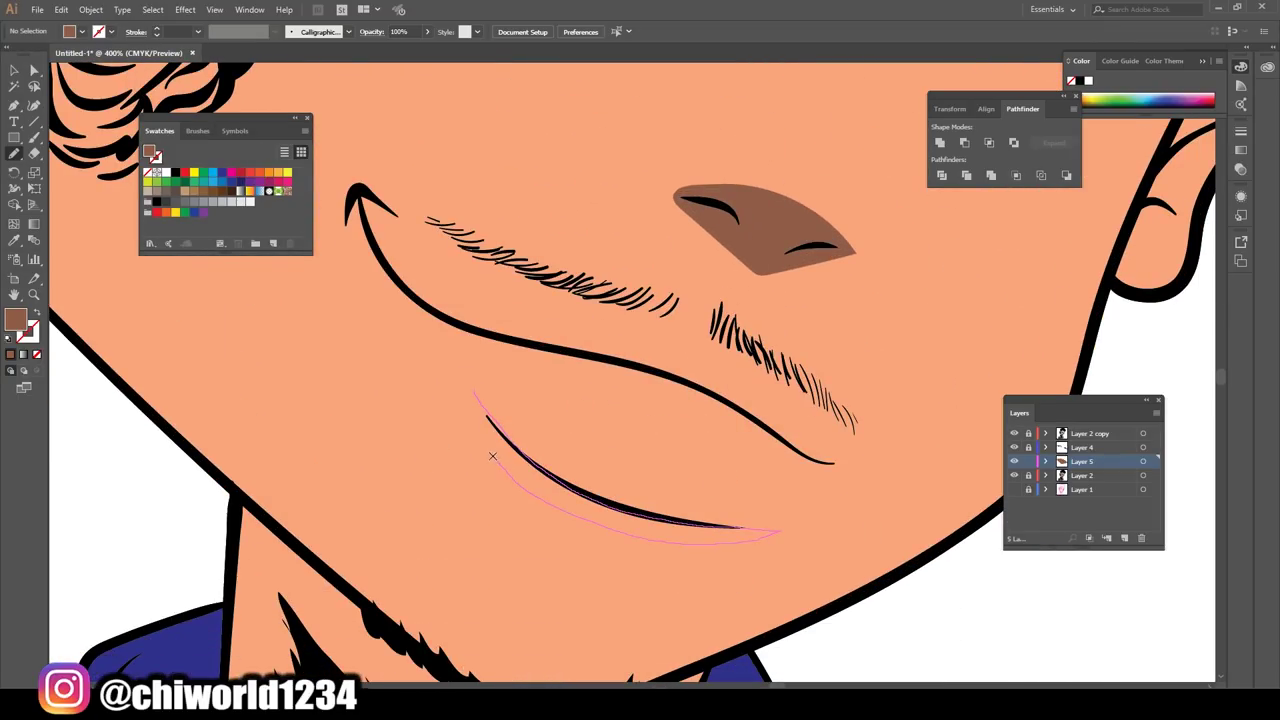
left_click_drag(492, 456, 486, 414)
key("ctrl+minus")
key("ctrl+minus")
Draw brown shadow shapes along the eyelid and above the eye.
key("ctrl+plus")
key("ctrl+plus")
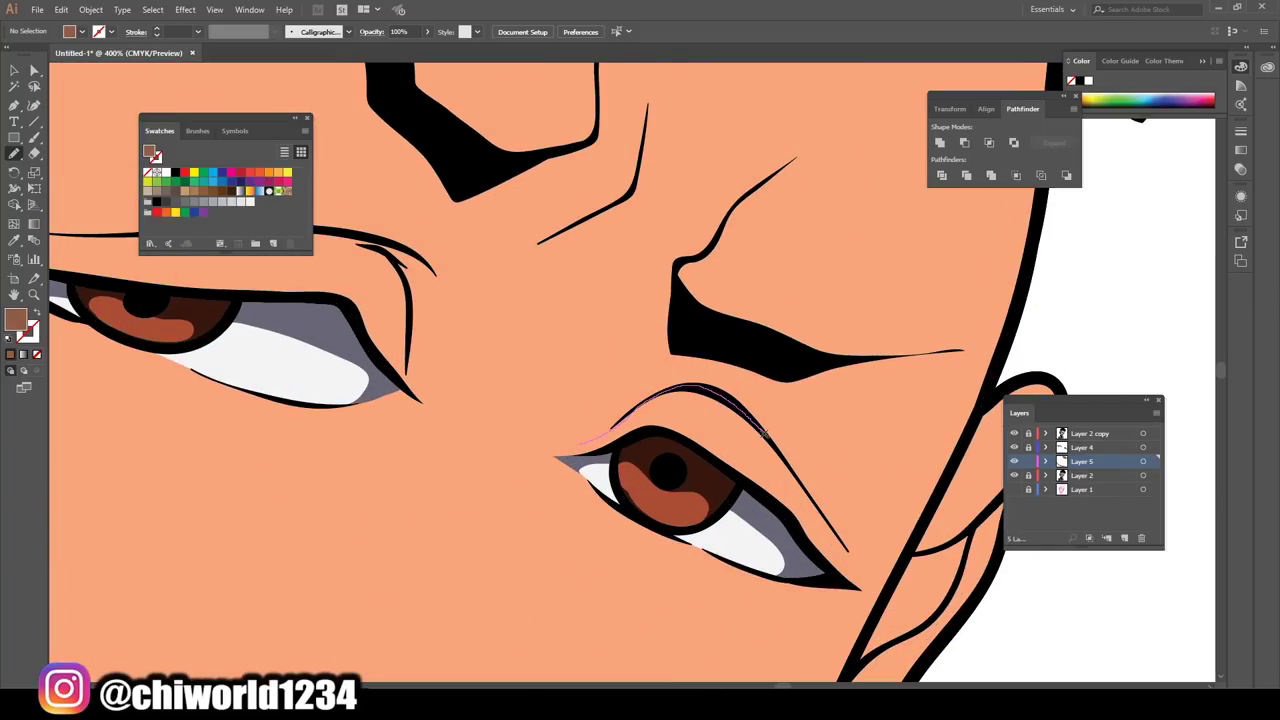
left_click_drag(642, 355, 642, 355)
left_click_drag(400, 300, 650, 400)
left_click_drag(660, 475, 590, 344)
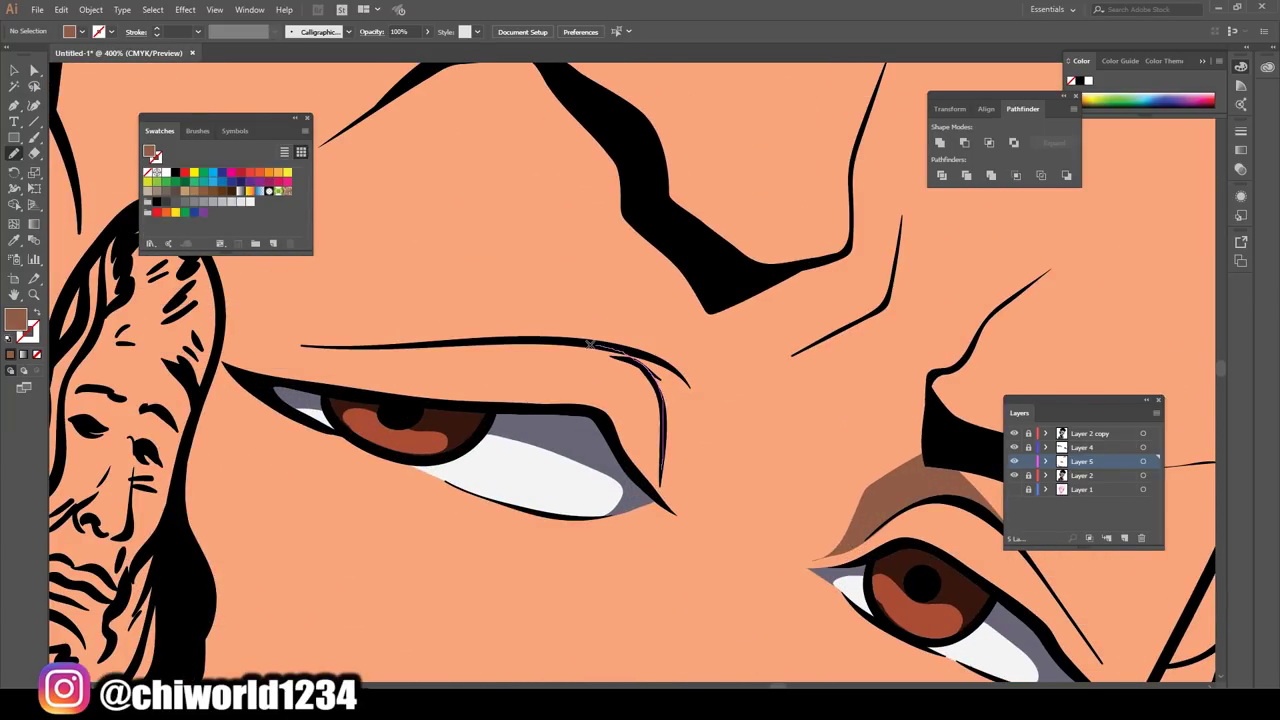
left_click_drag(691, 458, 640, 400)
key("ctrl+0")
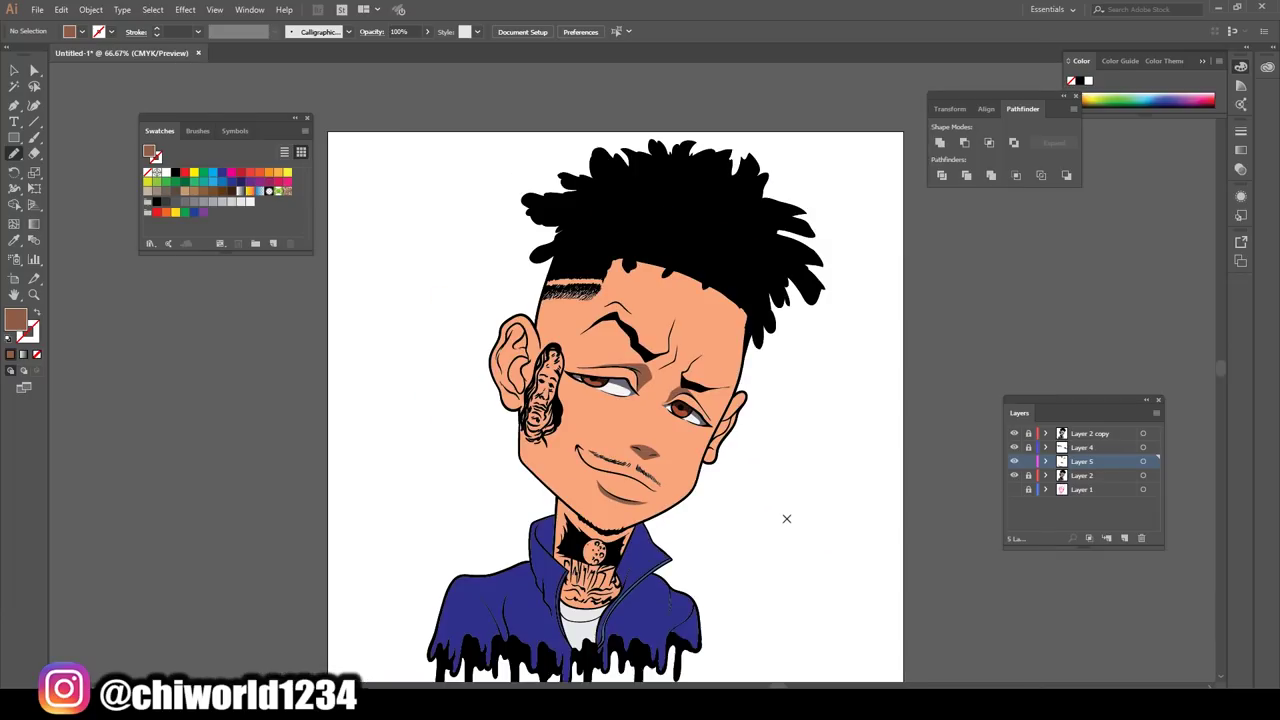
key("ctrl+plus")
key("ctrl+plus")
key("ctrl+plus")
left_click_drag(95, 511, 635, 511)
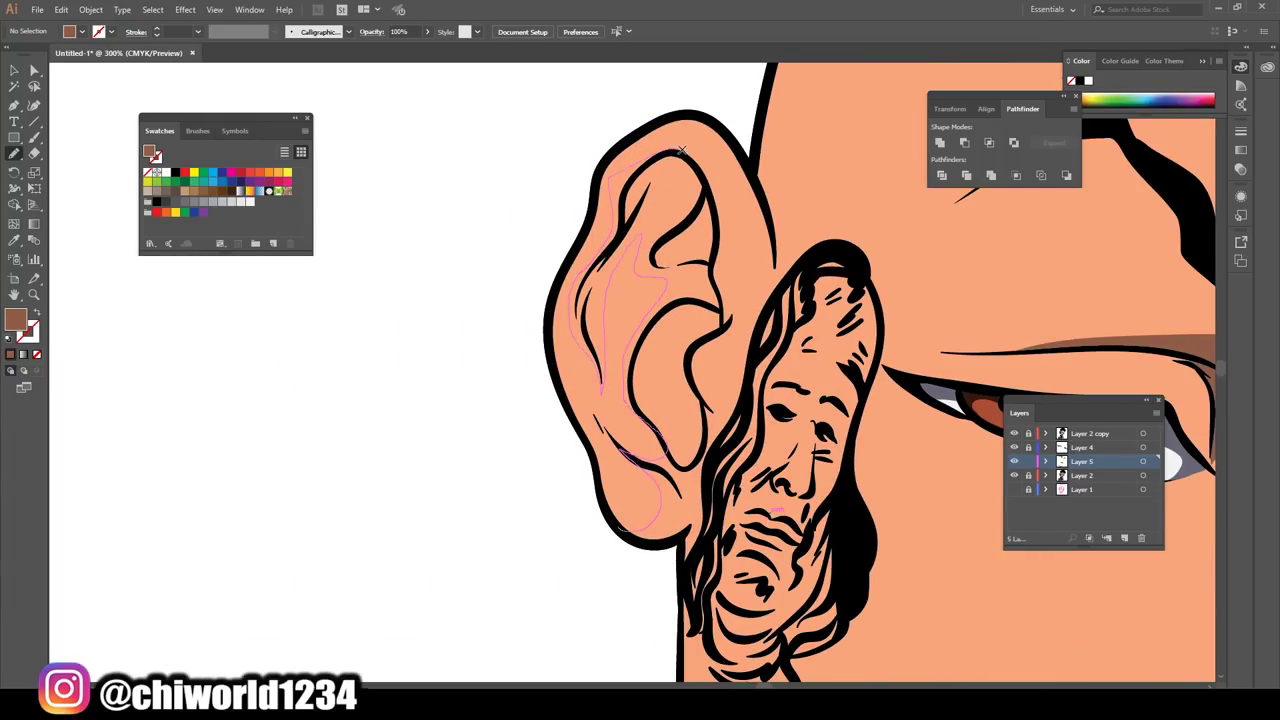
Draw a brown shadow inside the ear.
left_click_drag(685, 497, 680, 500)
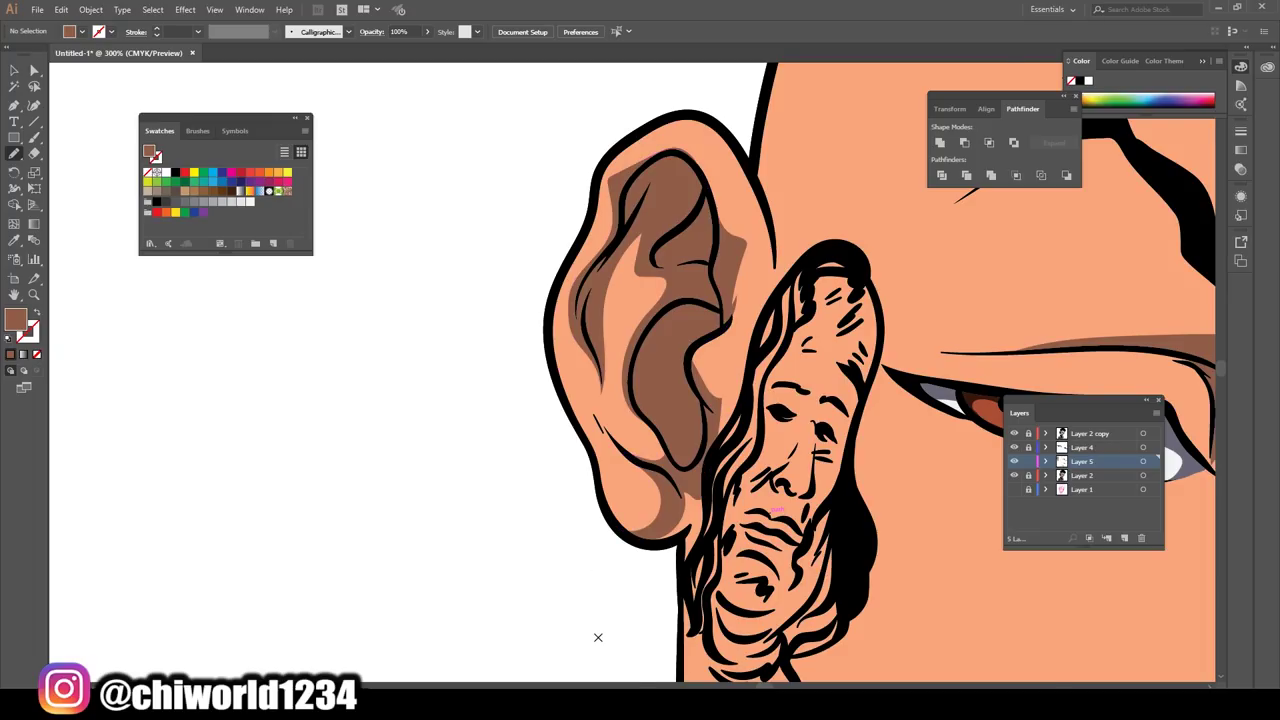
key("ctrl+0")
key("ctrl+plus")
key("ctrl+plus")
key("ctrl+plus")
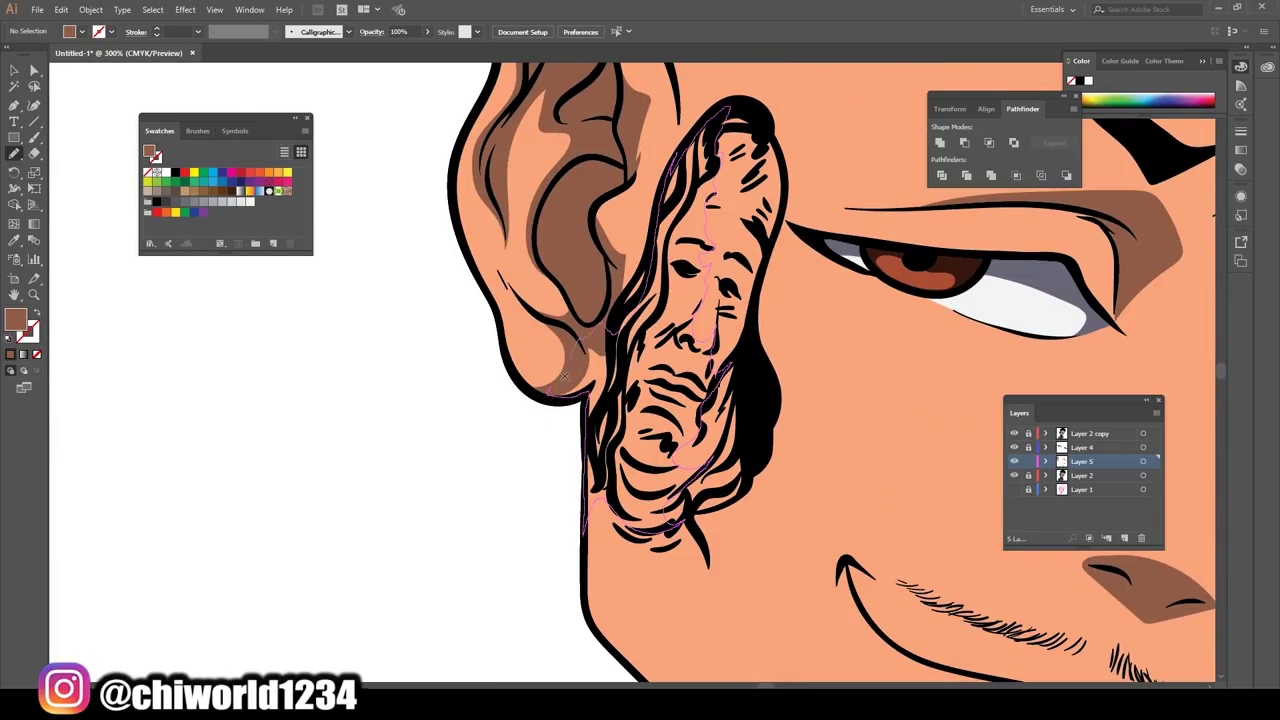
key("ctrl+0")
key("ctrl+plus")
key("ctrl+plus")
key("ctrl+plus")
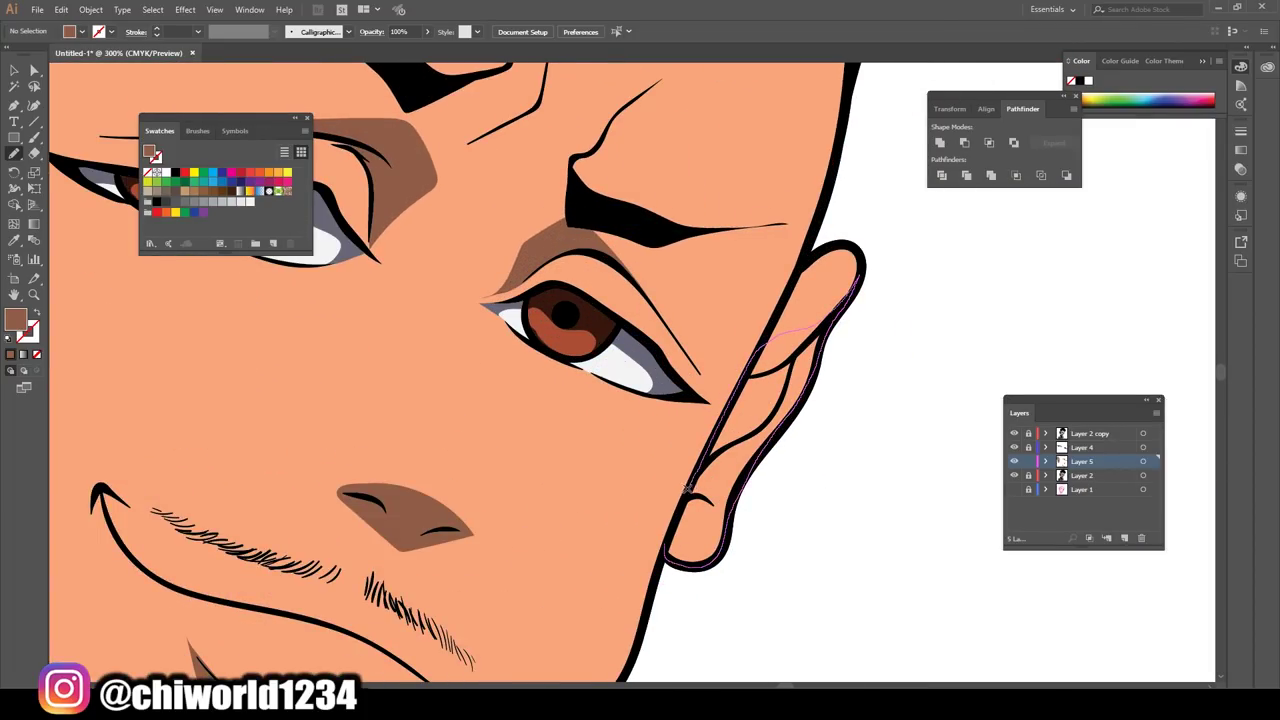
key("ctrl+0")
key("ctrl+plus")
key("ctrl+plus")
key("ctrl+plus")
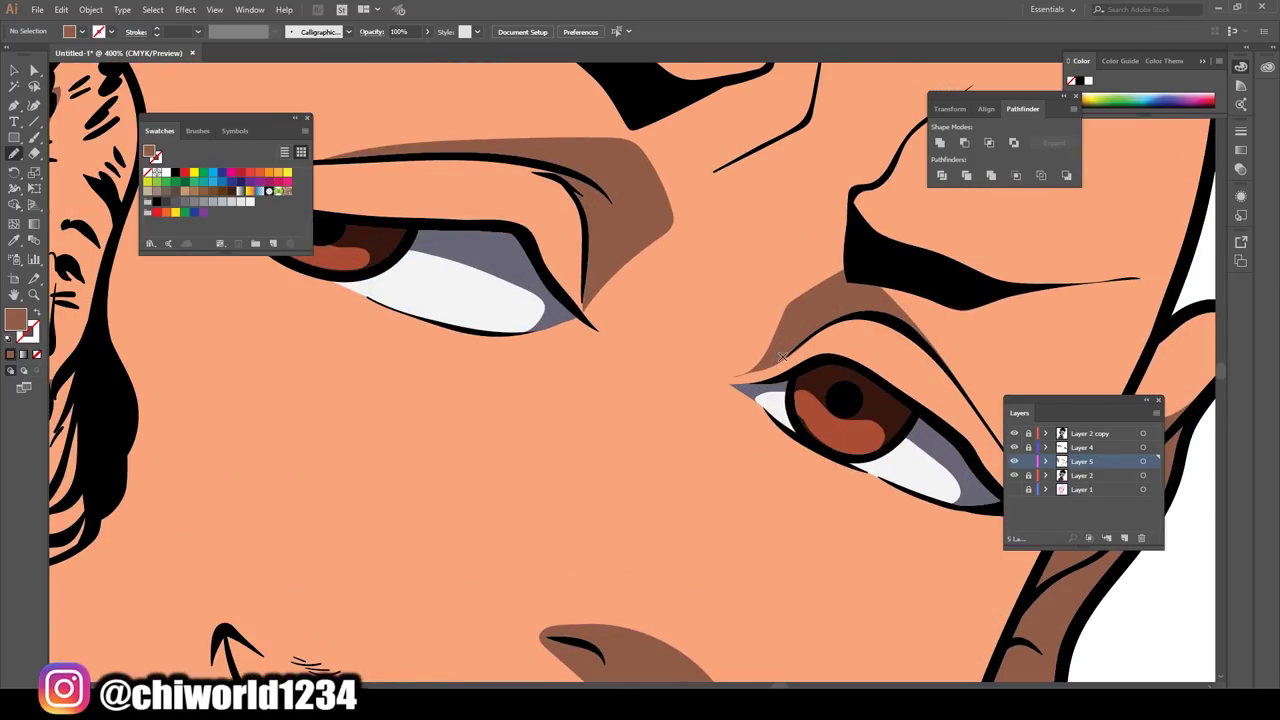
key("ctrl+0")
Draw a brown shadow shape beneath the brow.
key("ctrl+plus")
key("ctrl+plus")
key("ctrl+plus")
left_click_drag(426, 364, 506, 453)
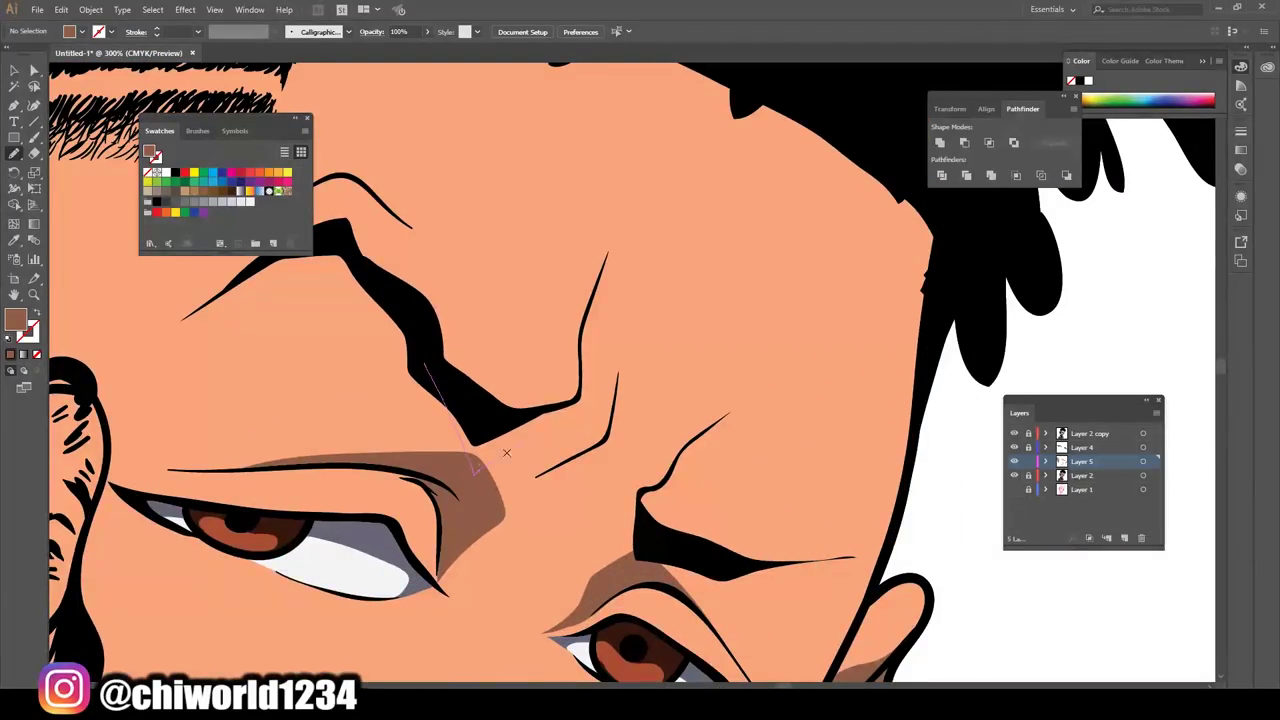
key("ctrl+plus")
key("ctrl+plus")
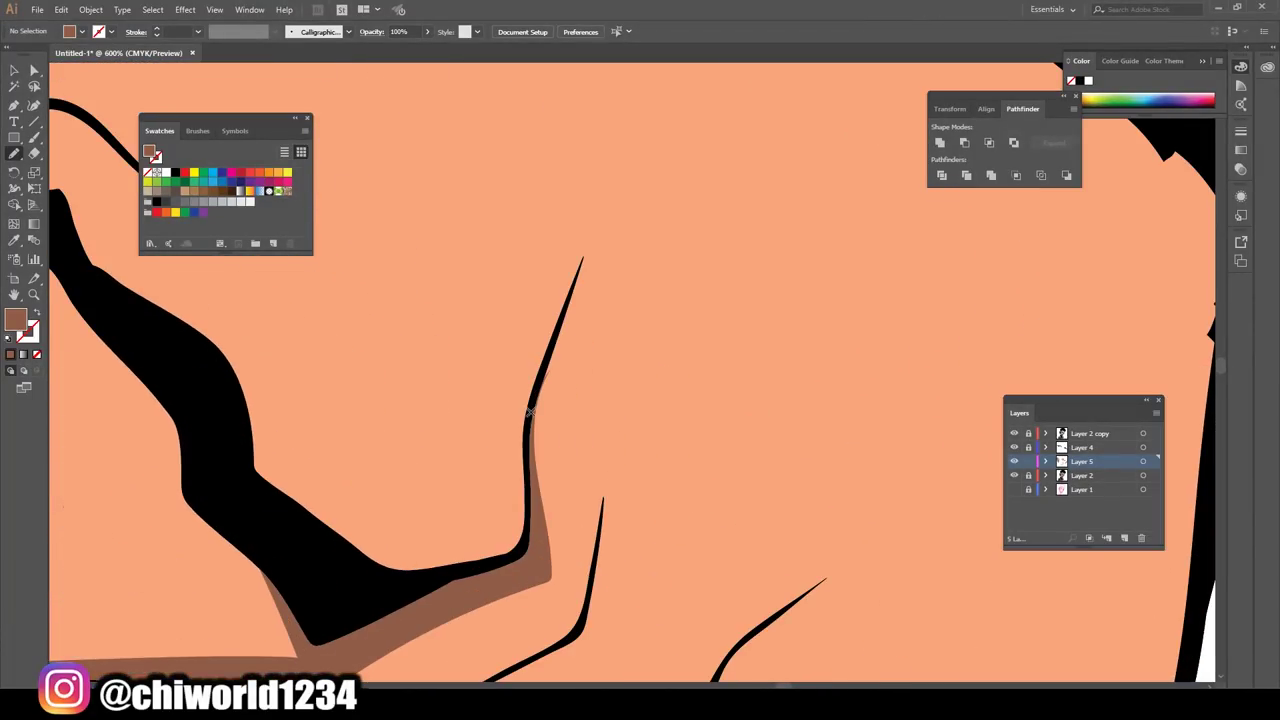
key("ctrl+0")
key("ctrl+plus")
key("ctrl+plus")
key("ctrl+plus")
scroll(630, 370, "down", 5)
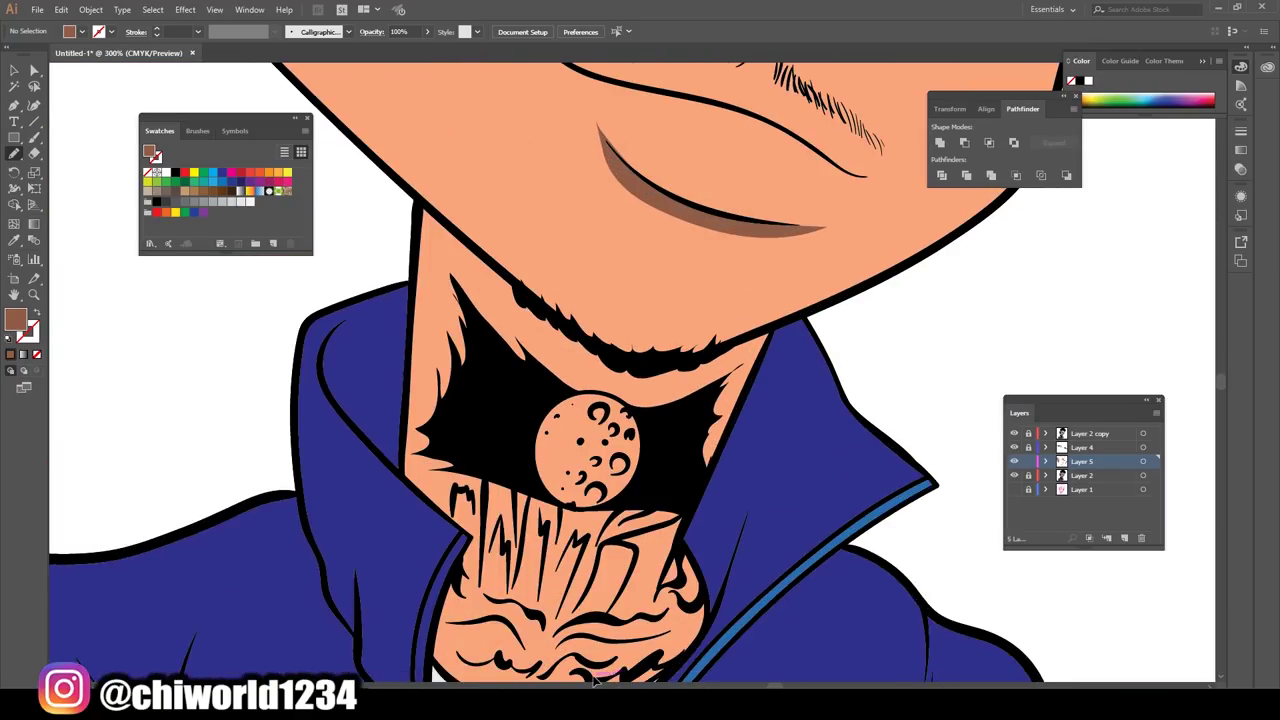
scroll(630, 370, "down", 1)
Shade the neck with brown shadow shapes below the jaw, across the lower neck and left side.
mouse_move(422, 156)
left_mouse_down()
mouse_move(505, 228)
mouse_move(772, 288)
left_mouse_up()
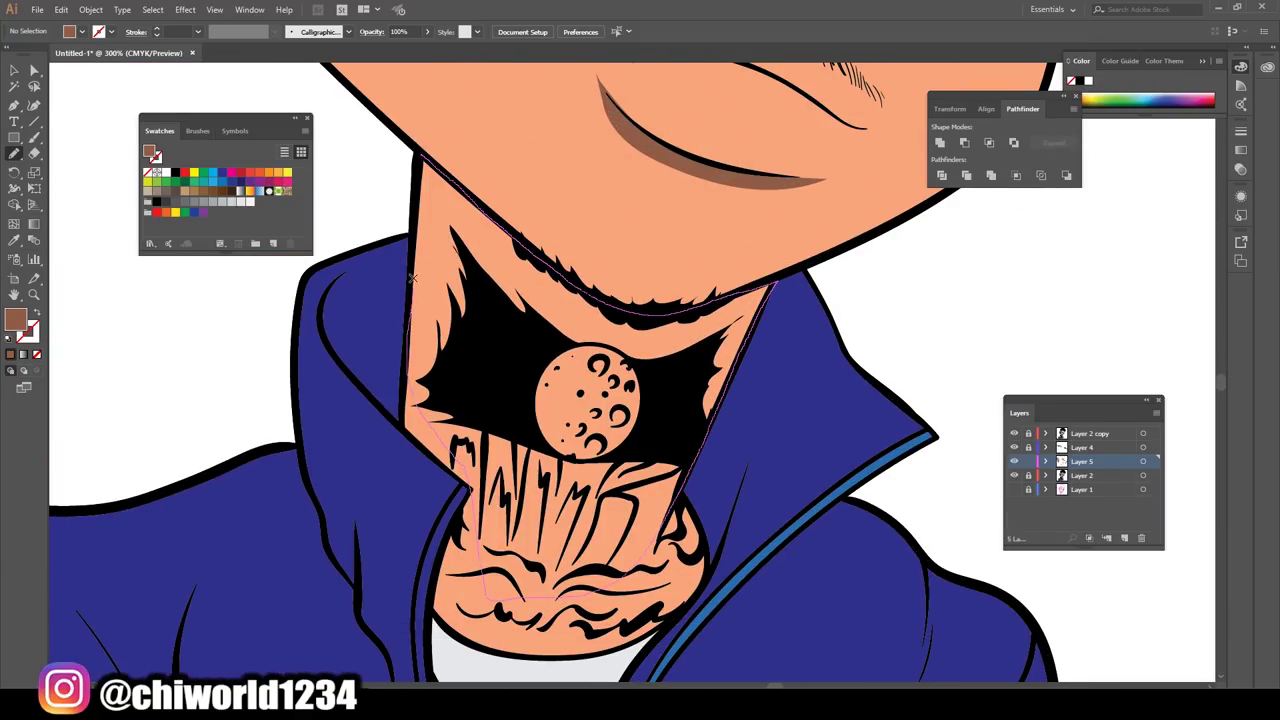
left_click_drag(412, 276, 412, 276)
key("ctrl+plus")
scroll(640, 370, "down", 3)
left_click_drag(735, 300, 778, 373)
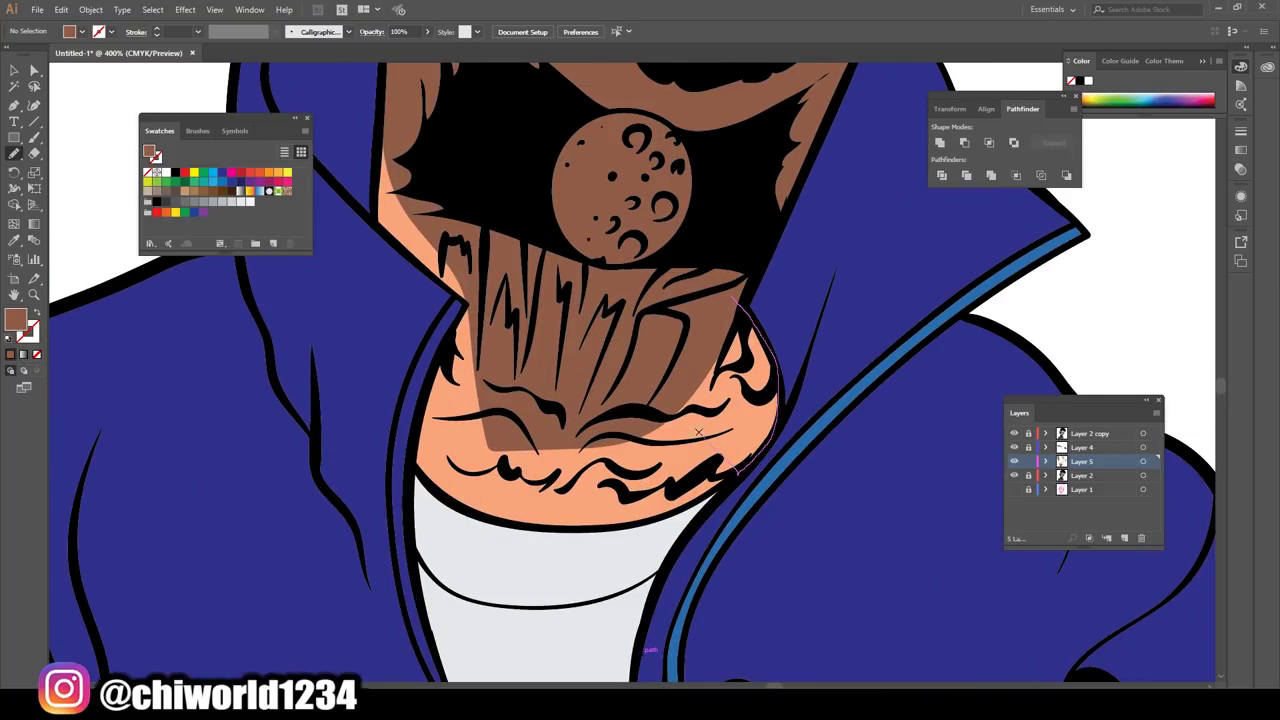
left_click_drag(532, 520, 510, 497)
left_click_drag(722, 466, 497, 506)
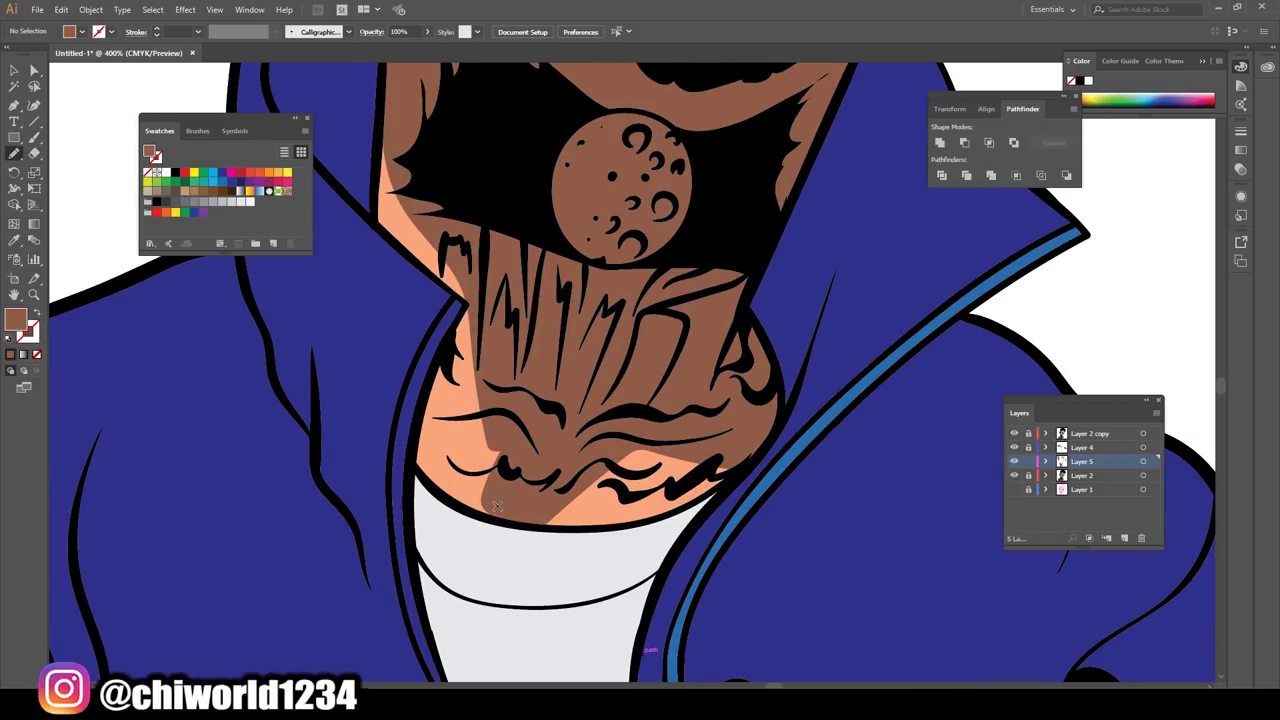
mouse_move(411, 452)
left_mouse_down()
mouse_move(458, 310)
mouse_move(460, 458)
left_mouse_up()
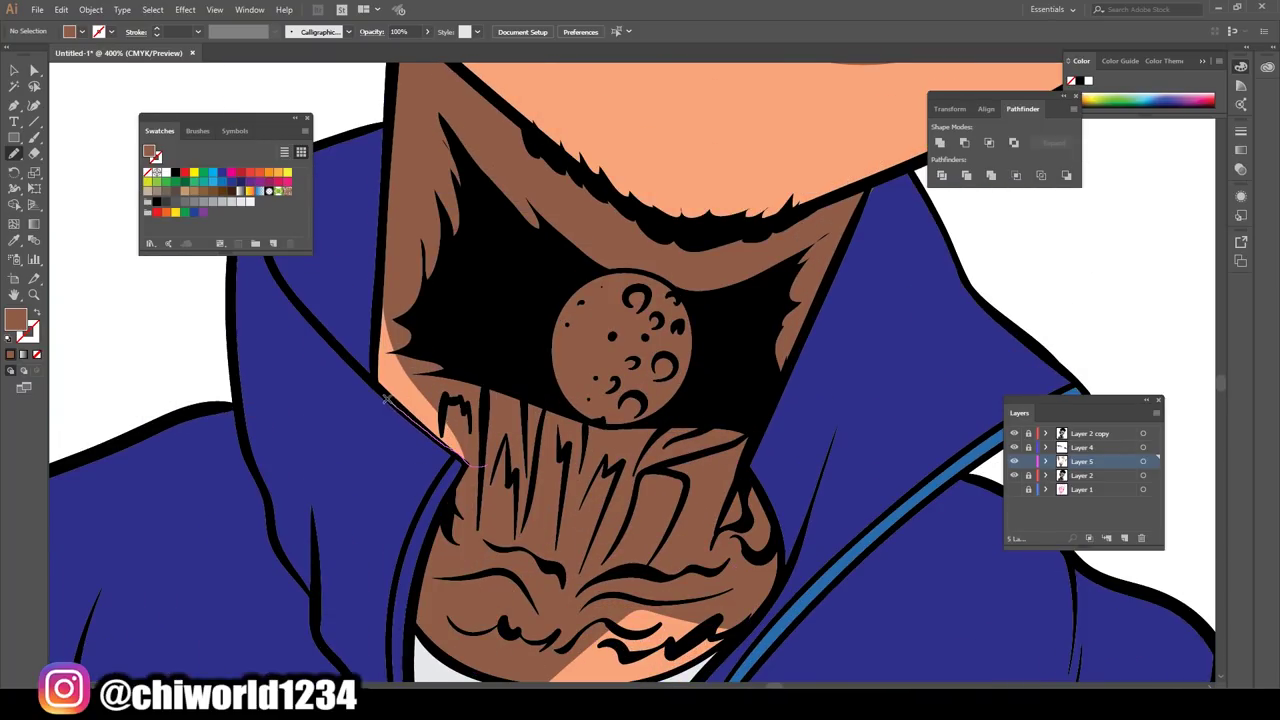
left_click_drag(386, 398, 378, 356)
key("ctrl+0")
scroll(745, 296, "up", 2)
Add brown shadows along the forehead hairline.
scroll(745, 296, "up", 2)
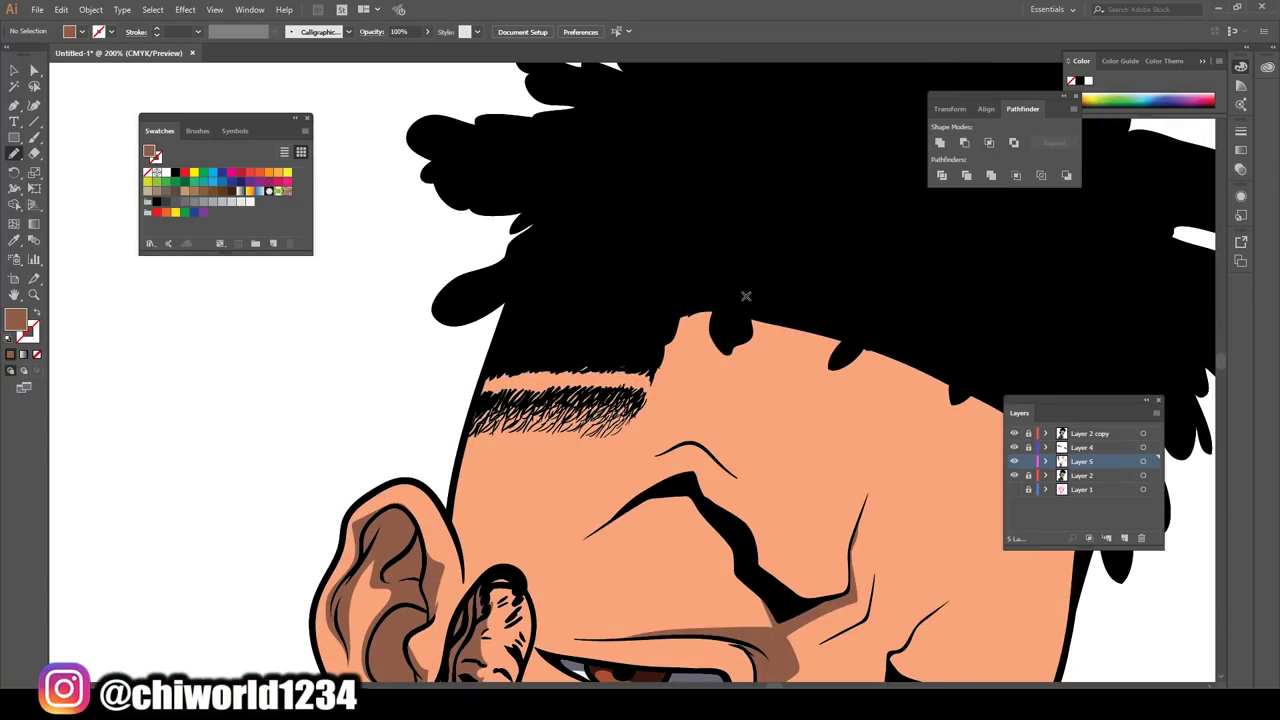
left_click_drag(745, 296, 751, 269)
left_click_drag(800, 335, 865, 335)
left_click_drag(680, 315, 815, 330)
key("ctrl+minus")
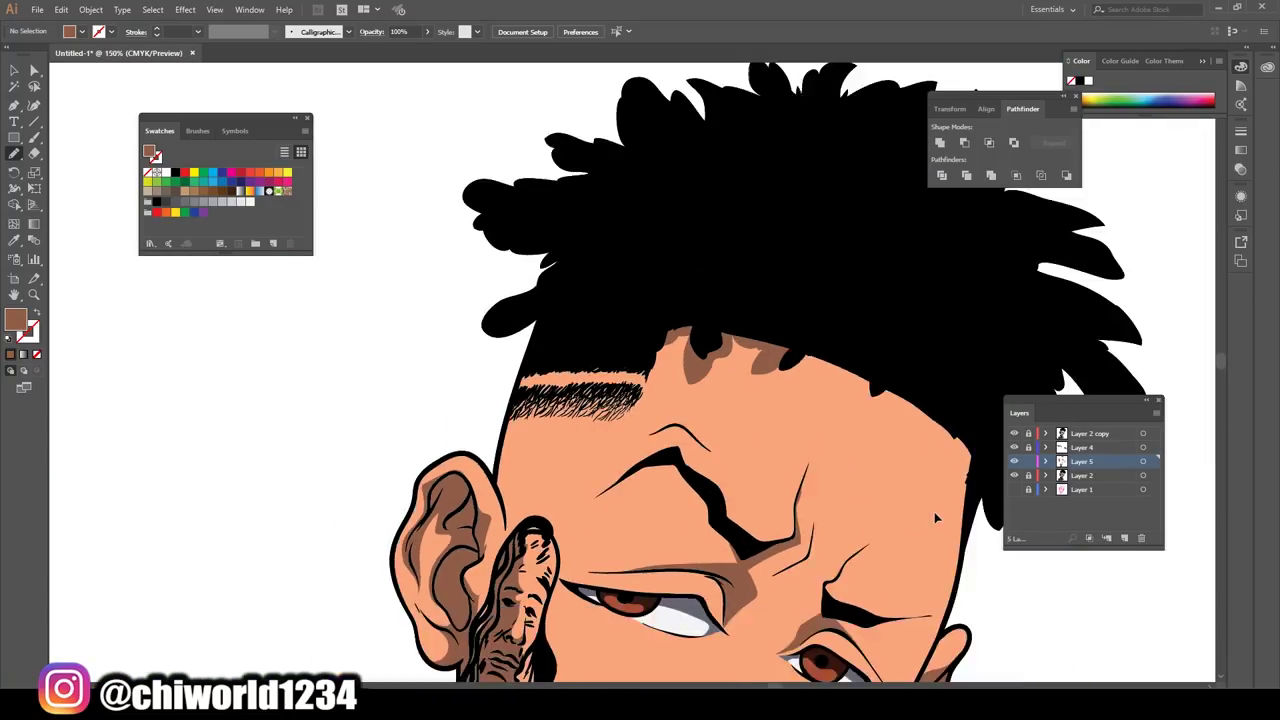
scroll(936, 517, "up", 2)
Shade the right face edge and the mouth corner in brown.
left_click_drag(743, 486, 666, 337)
key("ctrl+0")
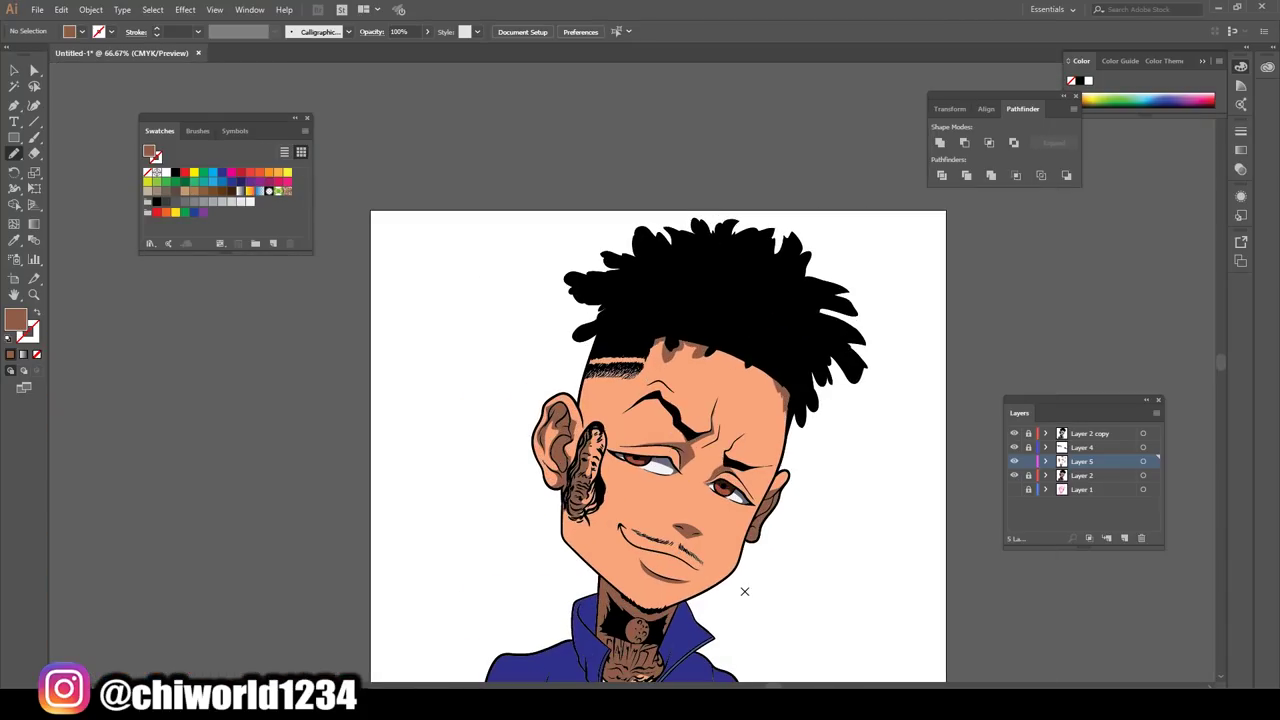
scroll(606, 535, "up", 2)
scroll(442, 353, "up", 2)
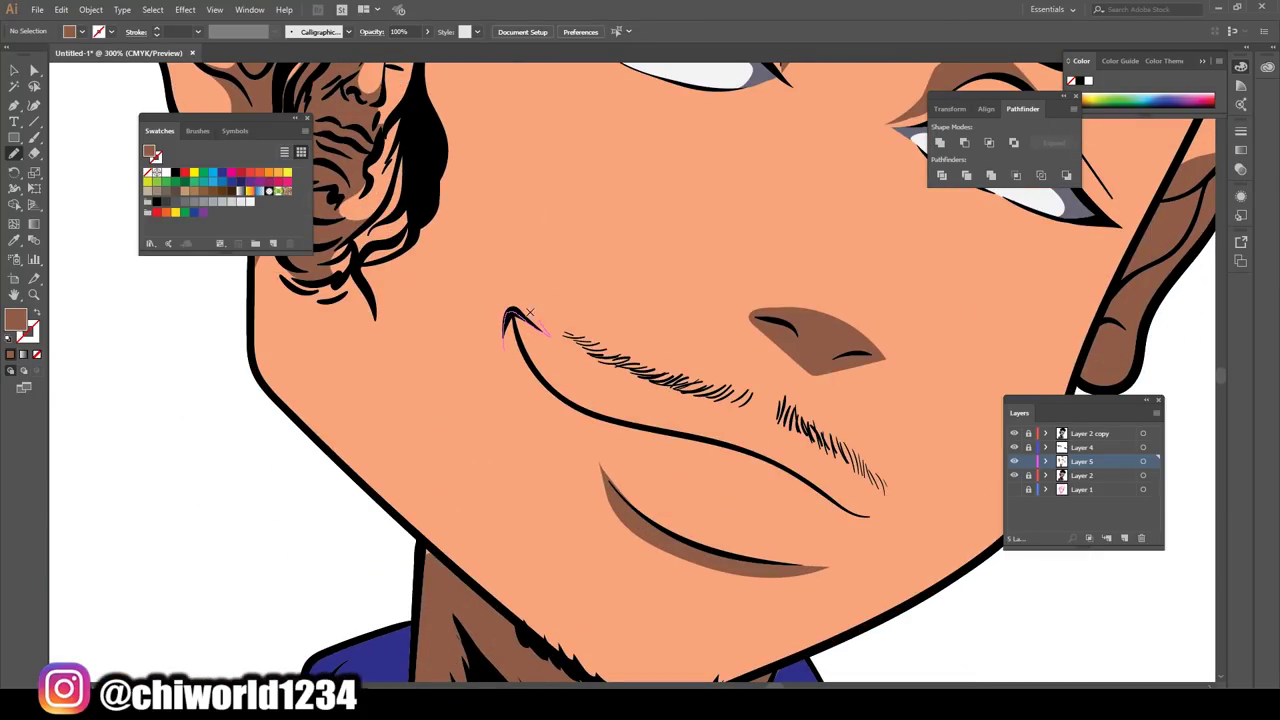
left_click_drag(530, 313, 540, 325)
scroll(512, 380, "up", 2)
left_click_drag(500, 240, 488, 328)
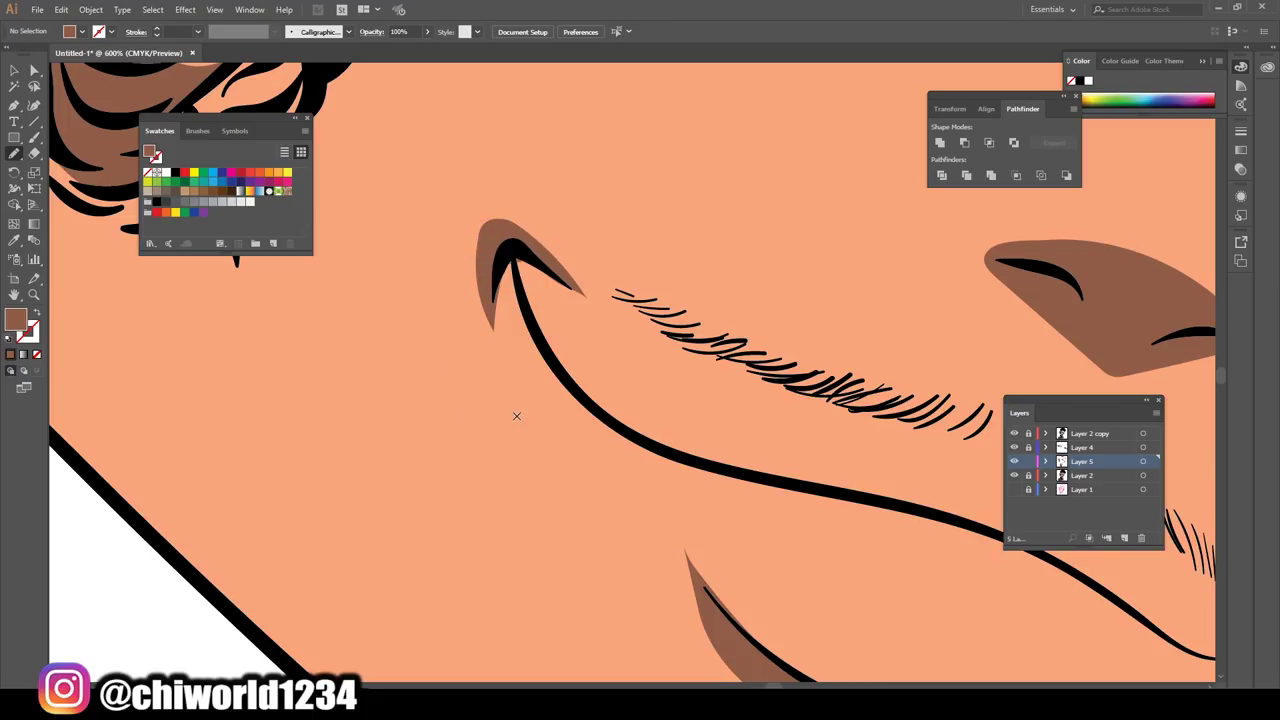
Paint brown Paintbrush strokes along the smile line.
key("shift+b")
scroll(125, 390, "down", 1)
mouse_move(368, 282)
left_mouse_down()
mouse_move(803, 538)
mouse_move(459, 351)
left_mouse_up()
key("shift+x")
scroll(863, 611, "down", 2)
scroll(834, 600, "up", 1)
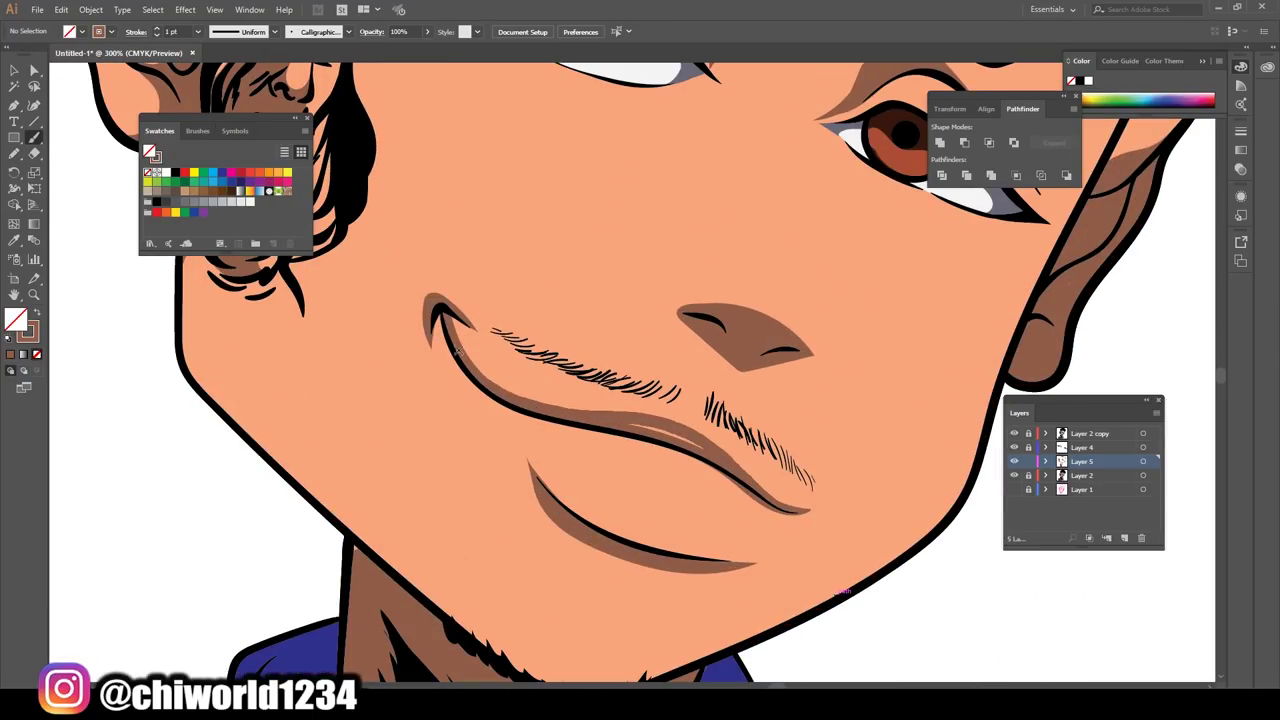
scroll(855, 513, "down", 2)
scroll(803, 477, "up", 2)
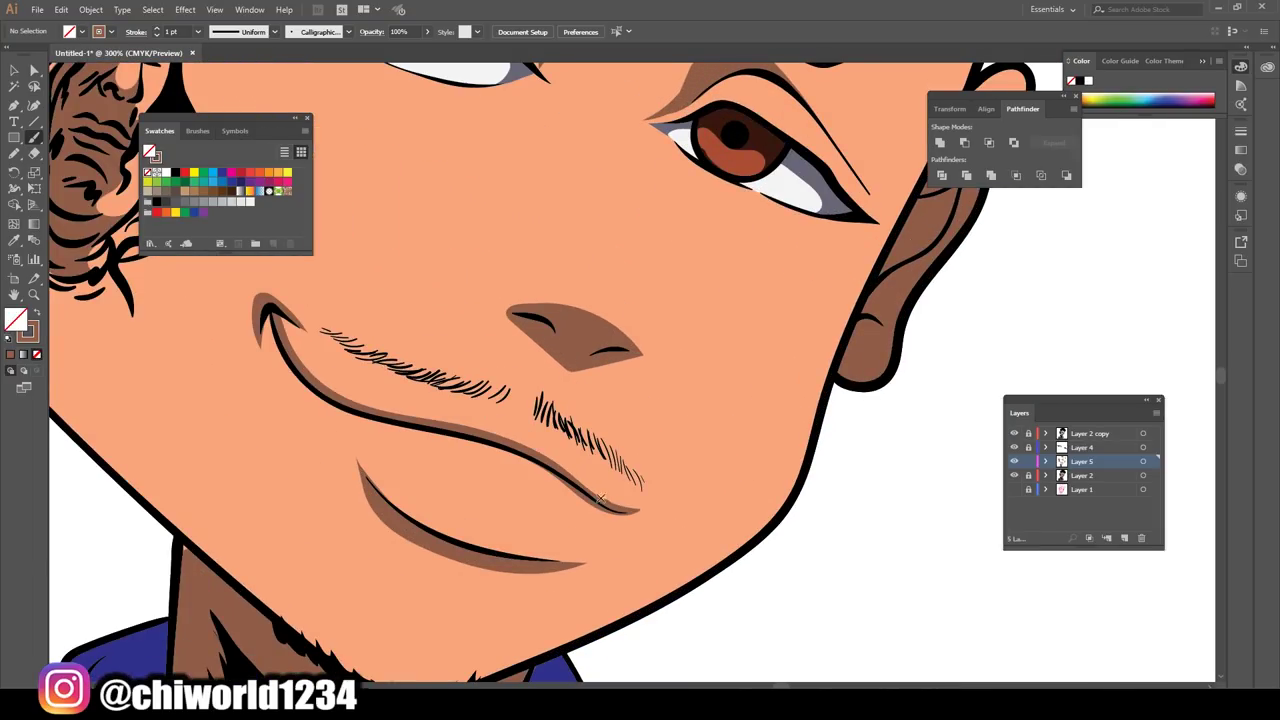
left_click_drag(603, 498, 320, 392)
Add a thin brown stroke along the upper eyelid.
scroll(473, 490, "up", 3)
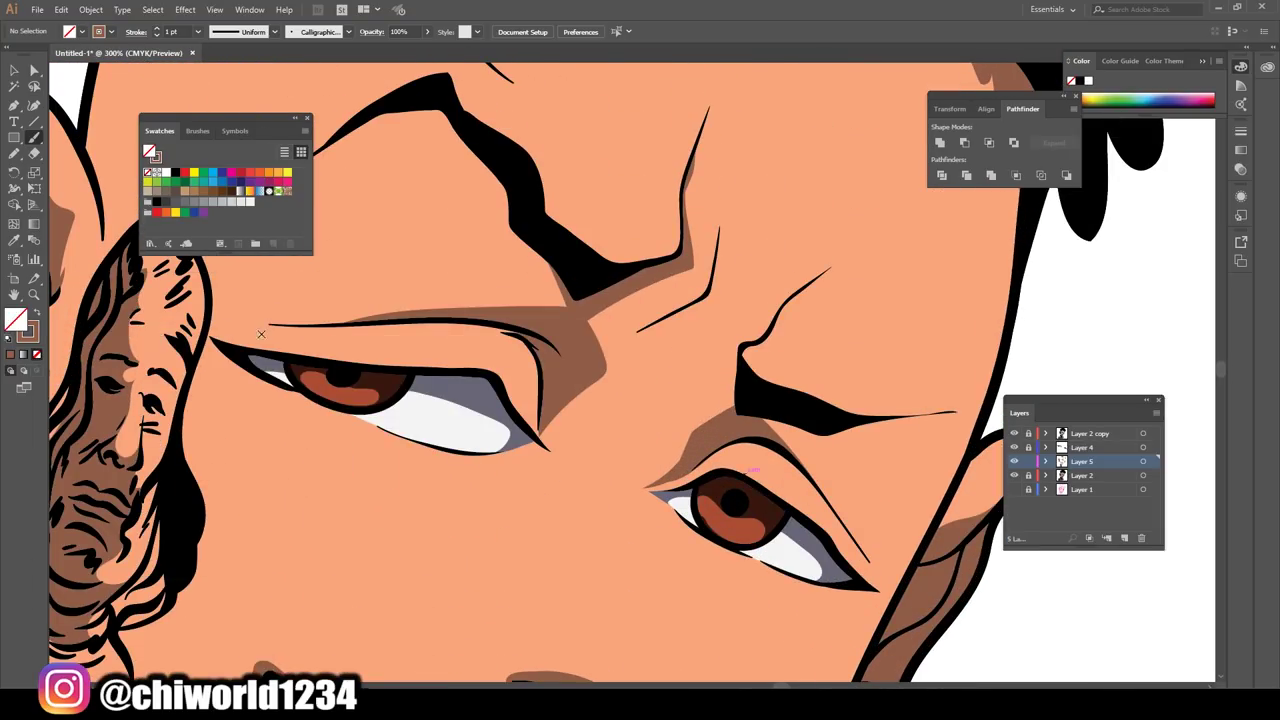
left_click_drag(870, 570, 774, 444)
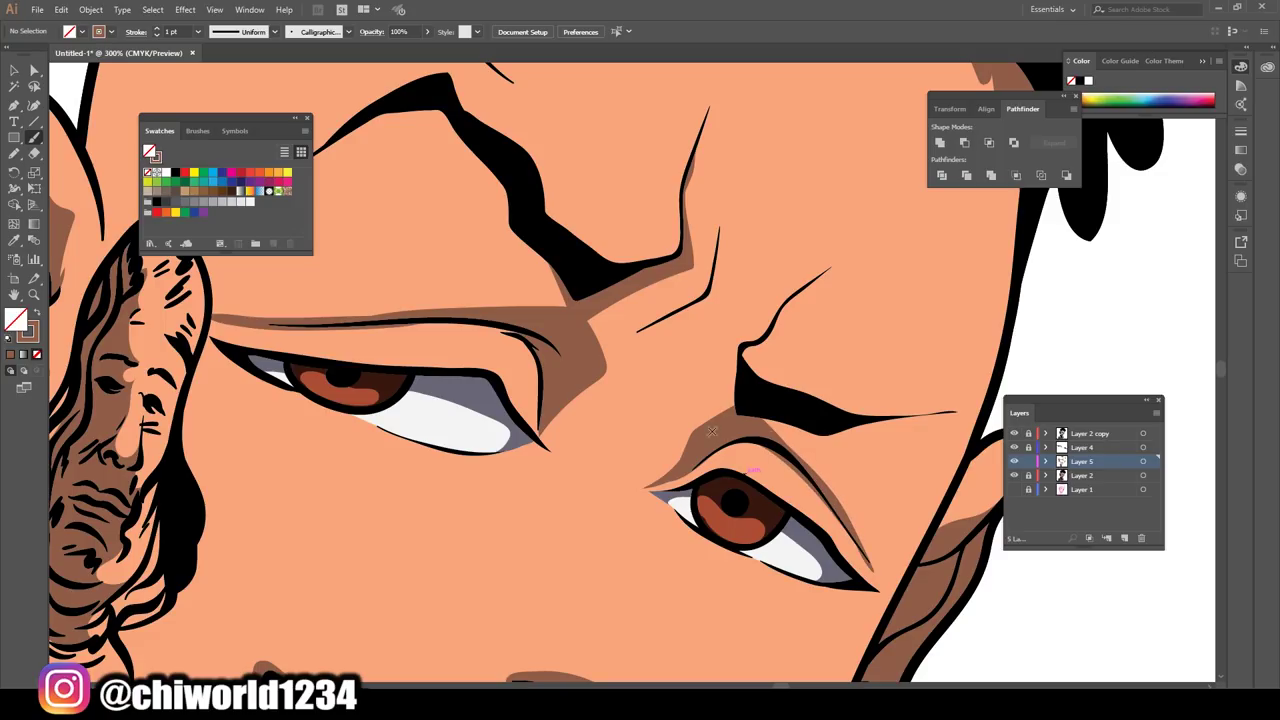
scroll(774, 444, "down", 3)
scroll(484, 312, "up", 2)
scroll(537, 318, "down", 2)
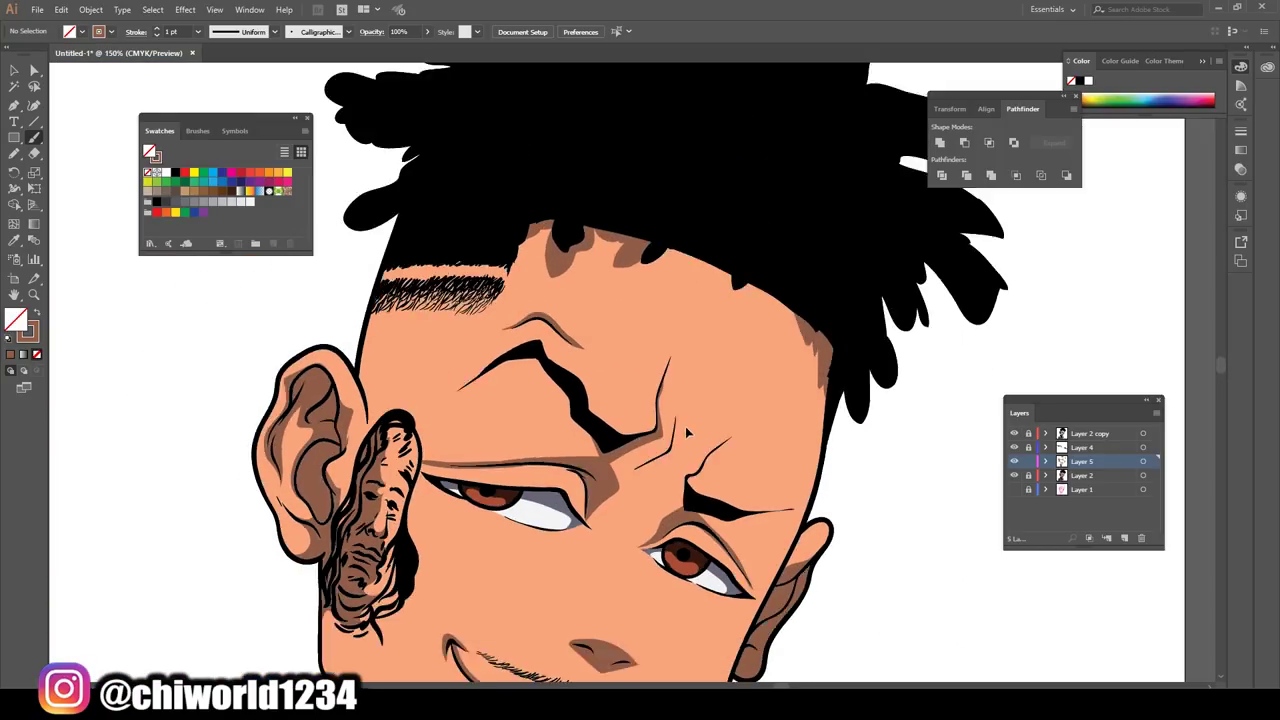
scroll(697, 425, "down", 1)
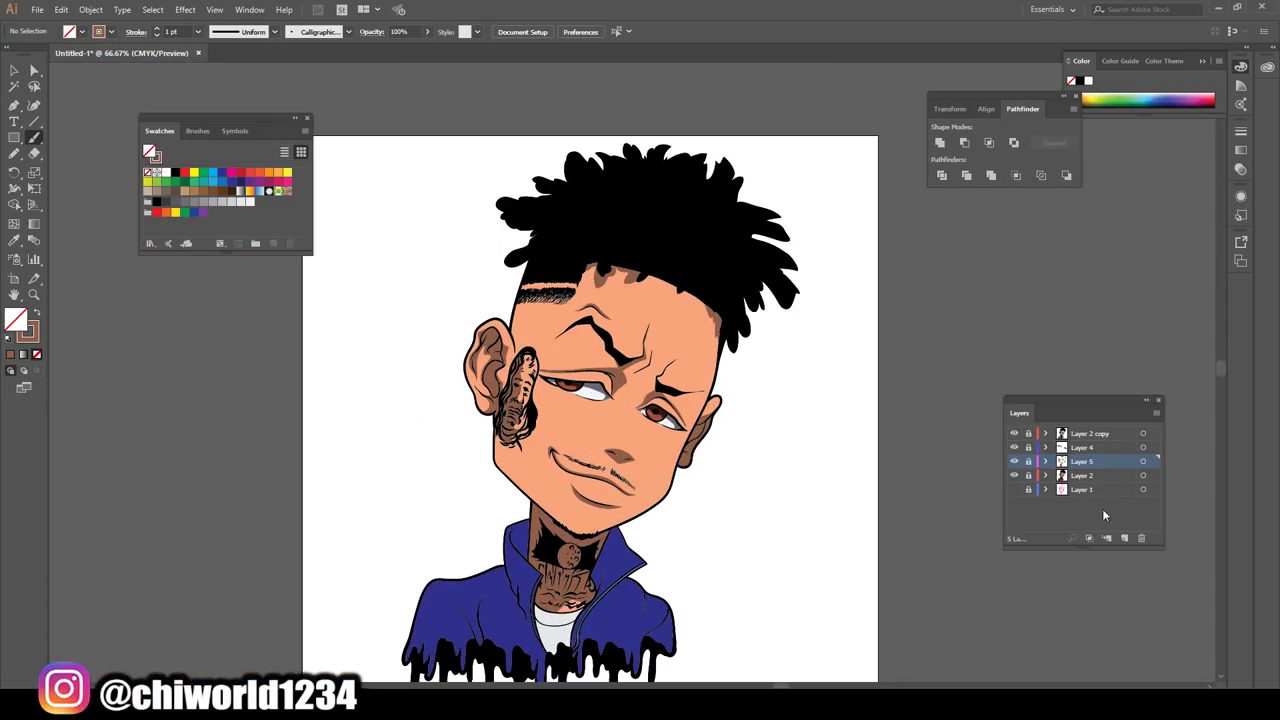
Create a new top layer with a white fill for the iris catchlights.
left_click(1090, 433)
left_click(1124, 538)
double_click(16, 319)
key("Return")
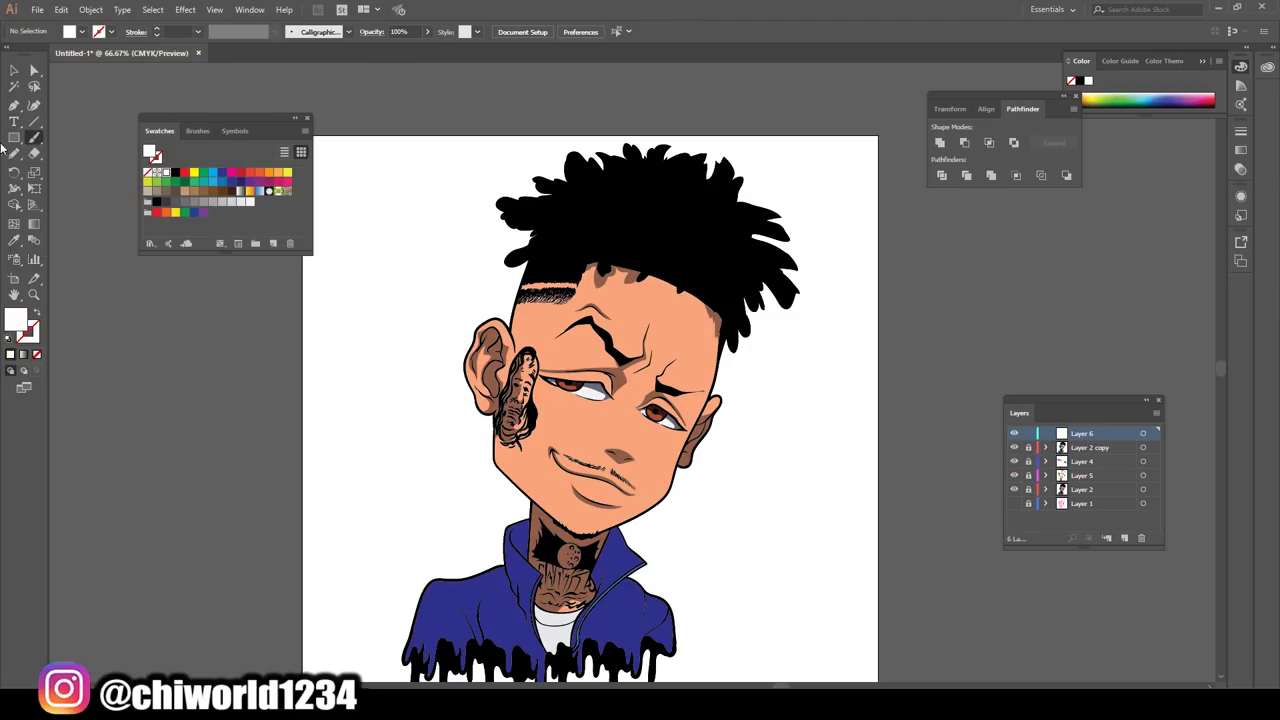
left_click(14, 153)
Review the white catchlights, then pick a dark brown fill for the hair highlights.
scroll(640, 440, "up", 5)
scroll(630, 470, "up", 2)
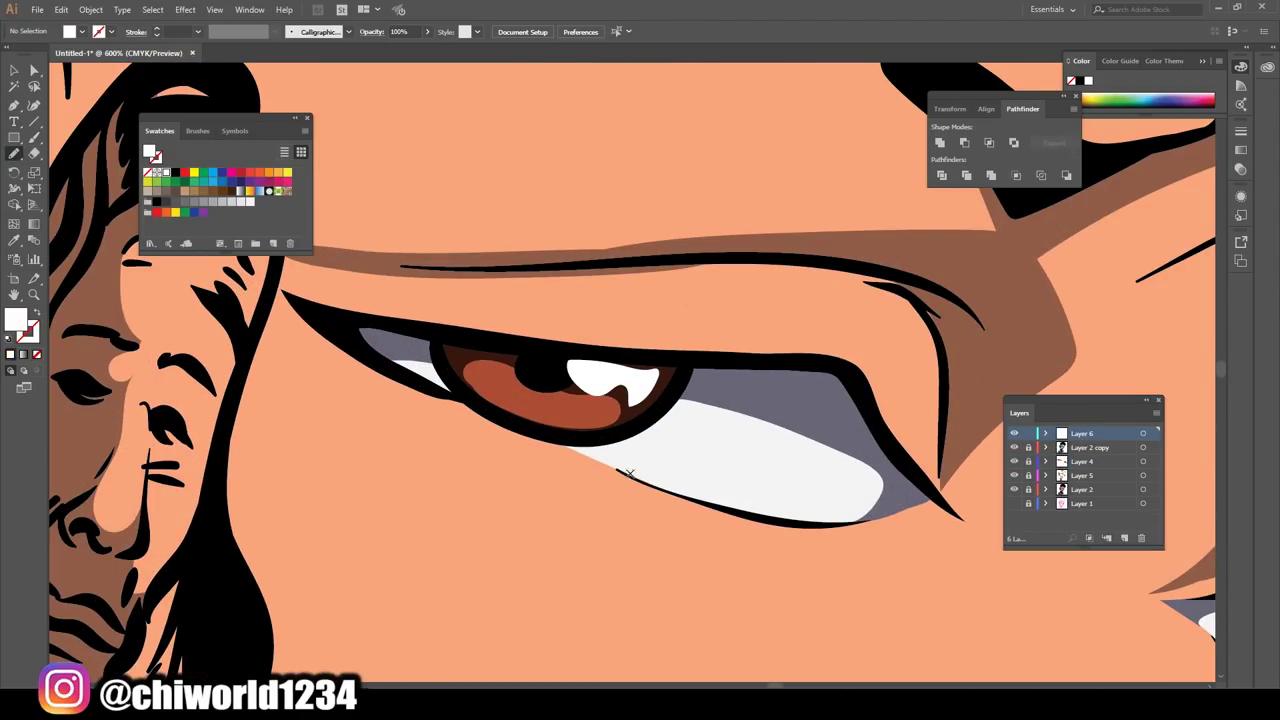
scroll(628, 472, "down", 5)
scroll(755, 475, "up", 3)
scroll(690, 510, "down", 2)
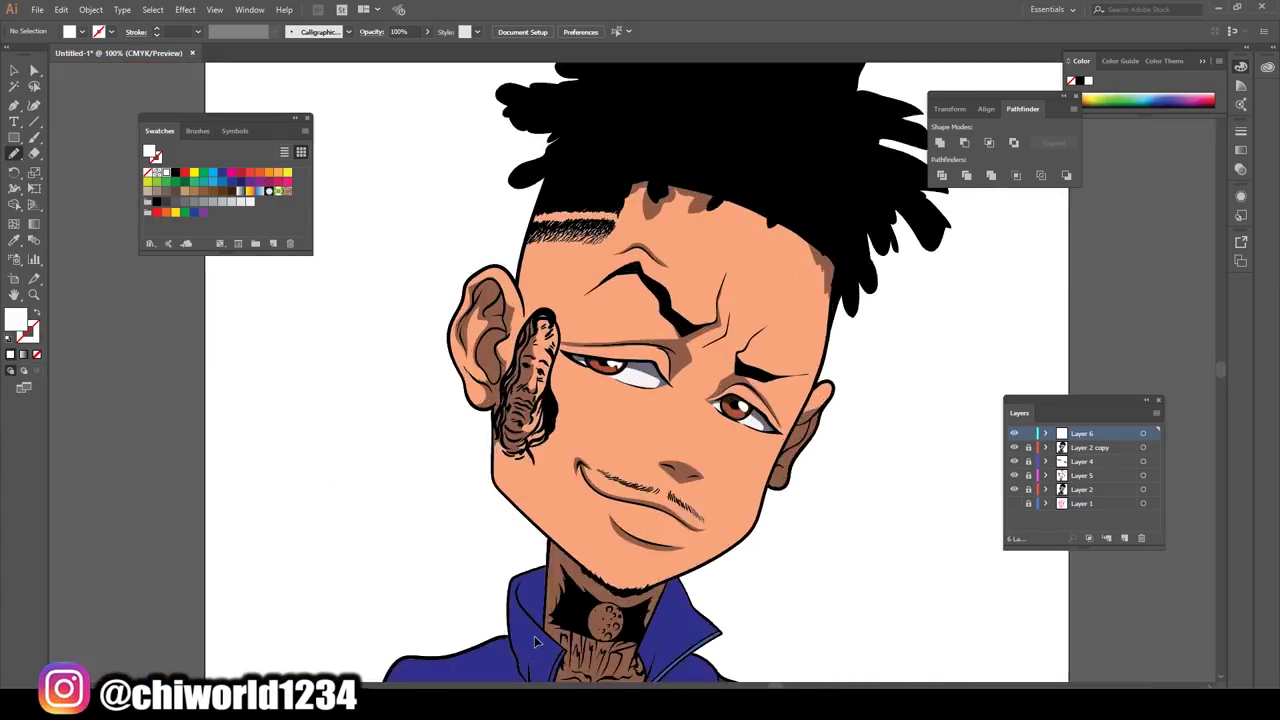
scroll(670, 362, "up", 4)
scroll(682, 345, "down", 3)
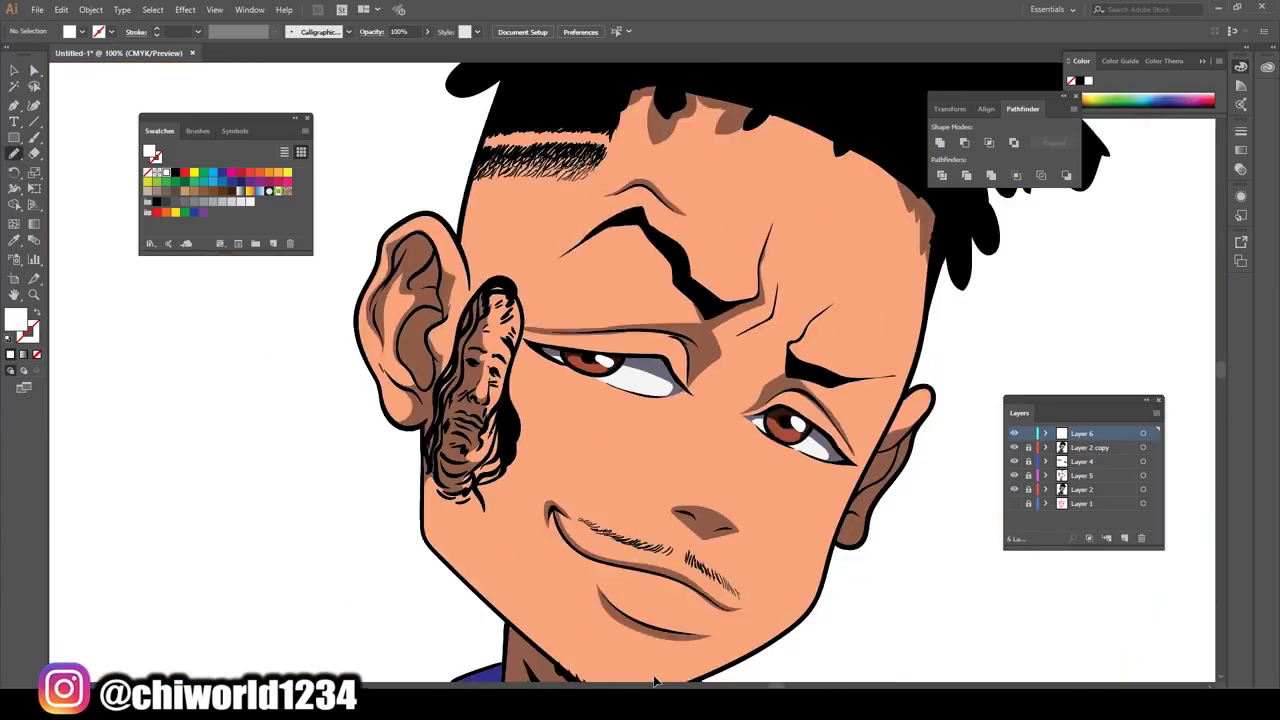
scroll(655, 681, "down", 3)
scroll(814, 617, "up", 2)
double_click(15, 319)
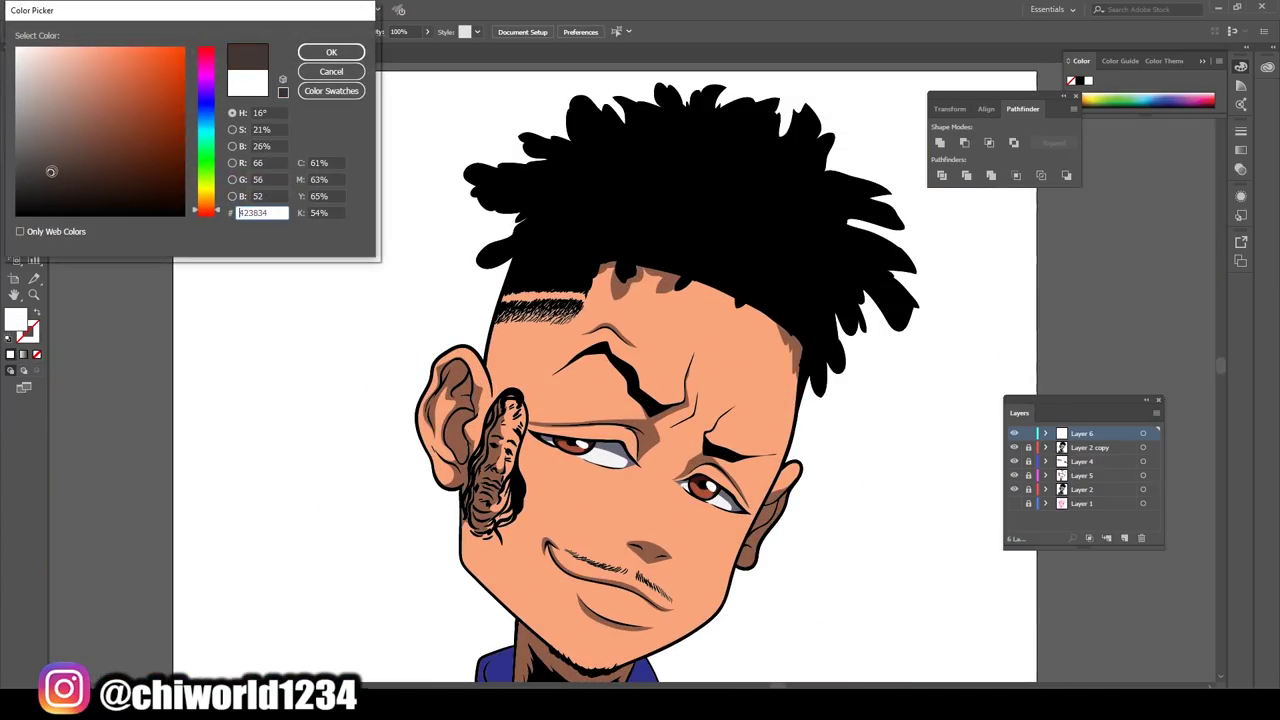
Confirm the dark brown fill and paint the first highlight strands across the dreadlocks.
left_click(331, 52)
mouse_move(805, 349)
left_mouse_down()
mouse_move(820, 298)
mouse_move(772, 280)
left_mouse_up()
mouse_move(712, 320)
left_mouse_down()
mouse_move(762, 262)
mouse_move(634, 240)
mouse_move(575, 264)
left_mouse_up()
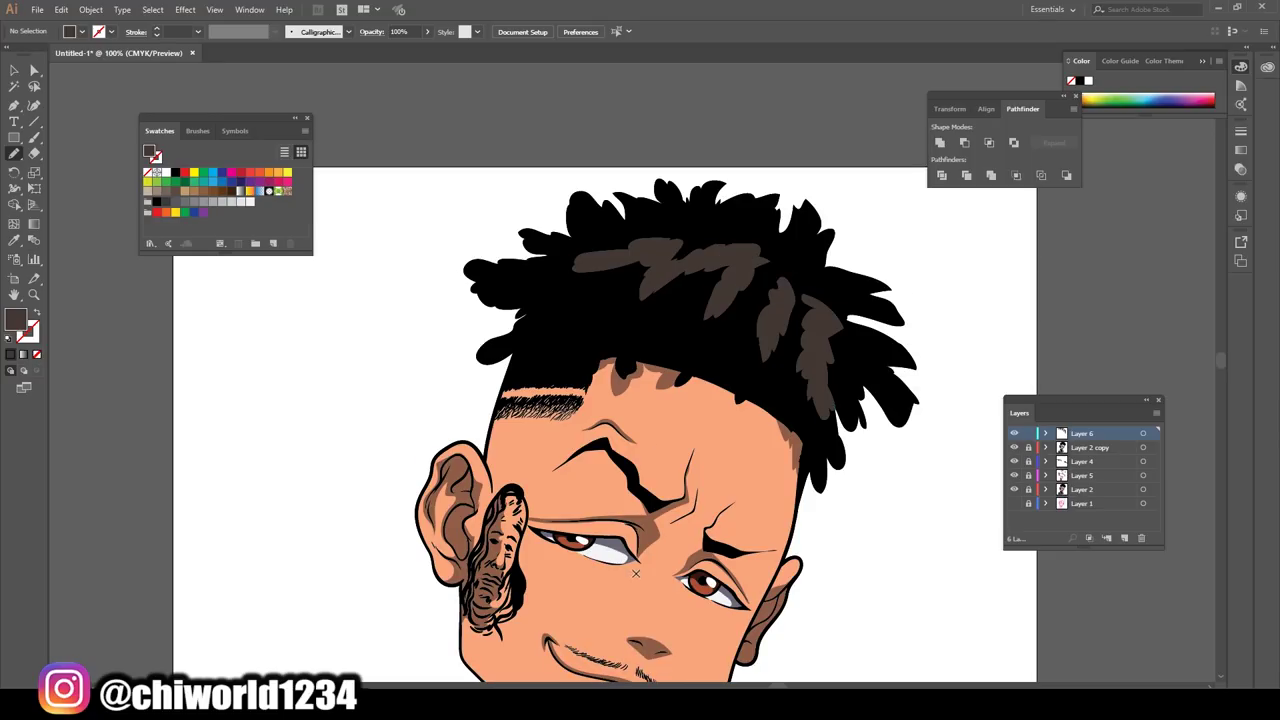
scroll(751, 499, "down", 2)
scroll(602, 379, "up", 3)
left_click_drag(647, 316, 624, 350)
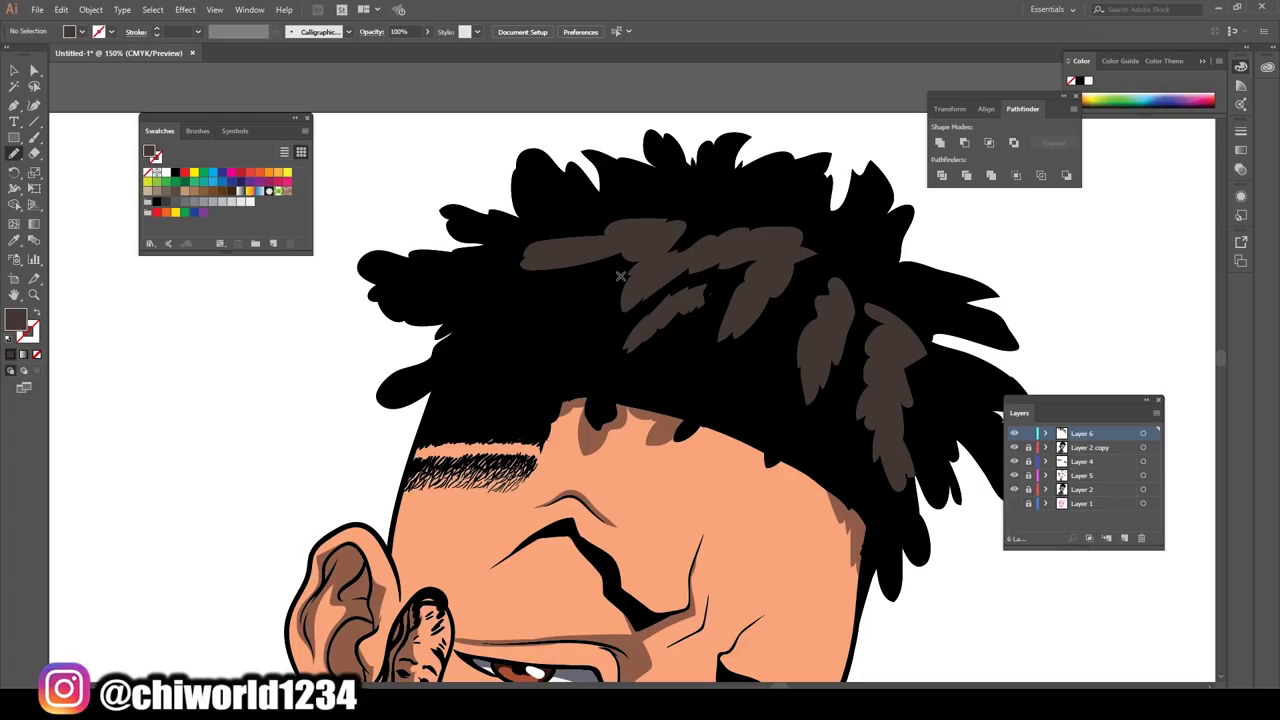
left_click_drag(585, 285, 445, 345)
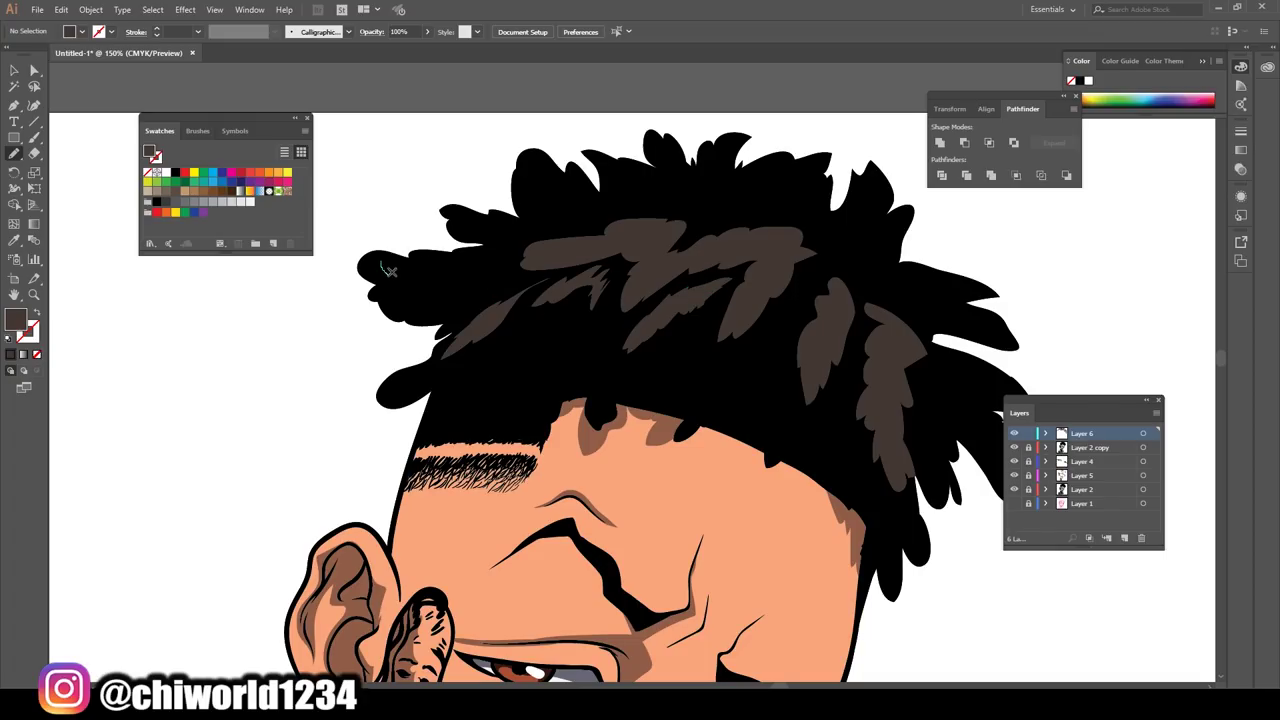
left_click_drag(455, 258, 440, 262)
scroll(714, 575, "down", 2)
scroll(715, 567, "up", 2)
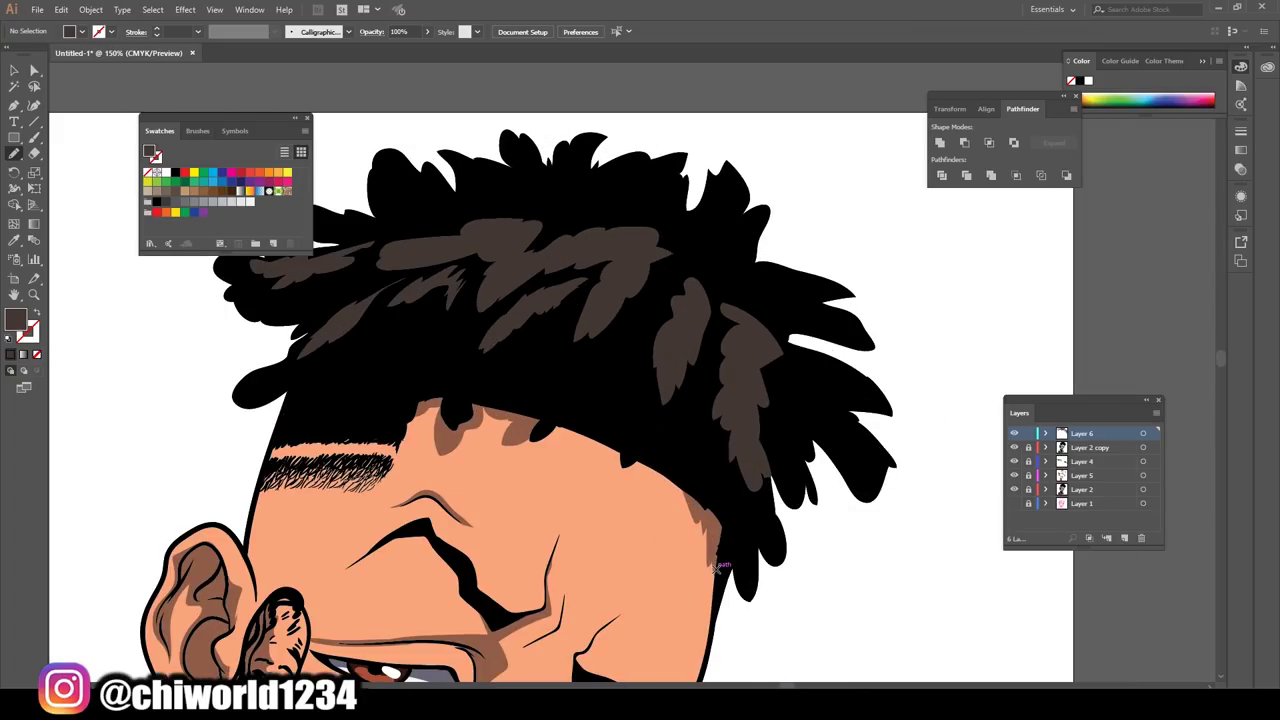
Paint more brown strands across the right side of the hair and the forehead hairline.
left_click_drag(797, 449, 785, 400)
left_click_drag(875, 455, 777, 342)
mouse_move(745, 290)
left_mouse_down()
mouse_move(783, 292)
mouse_move(712, 274)
mouse_move(676, 196)
left_mouse_up()
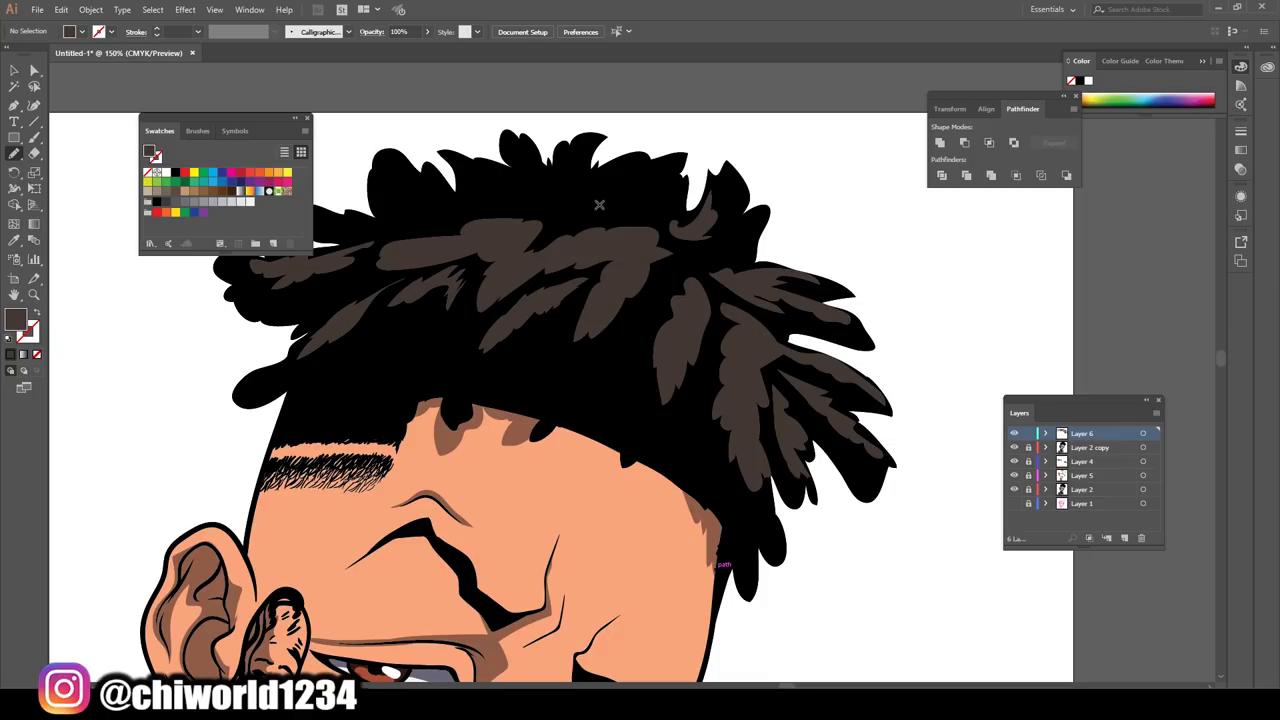
left_click_drag(560, 226, 552, 232)
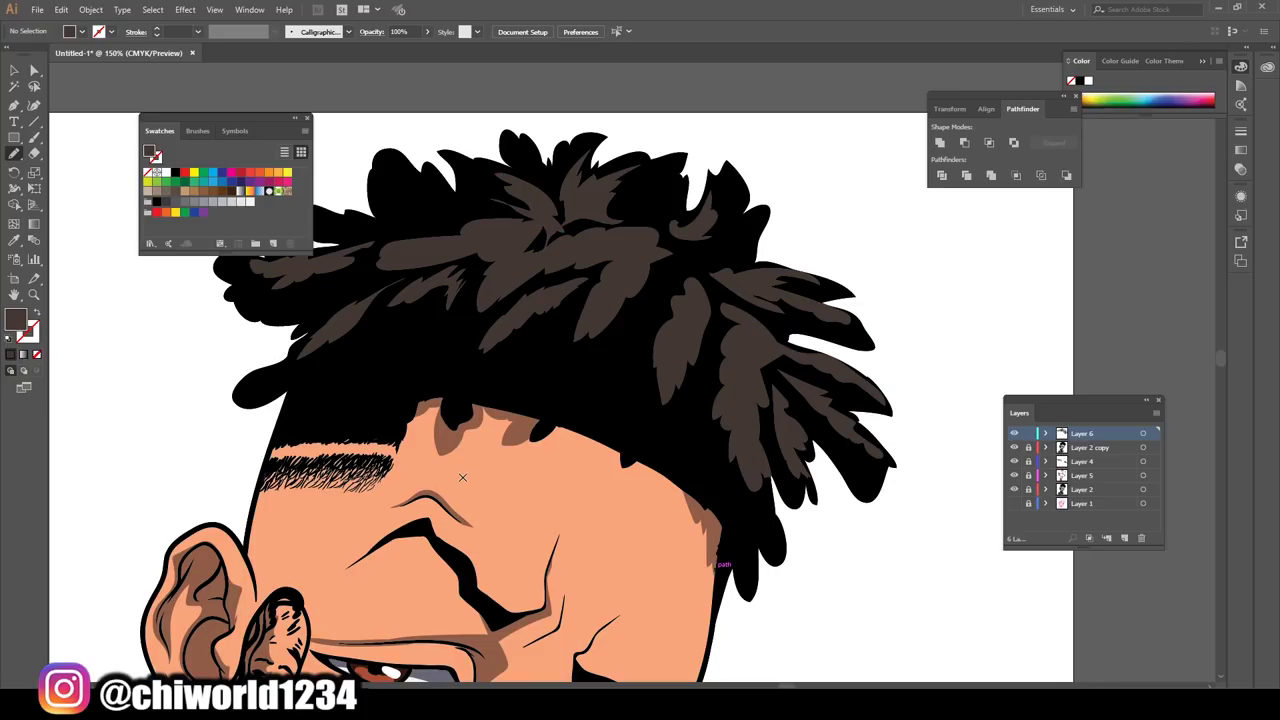
key("ctrl+0")
scroll(740, 300, "up", 5)
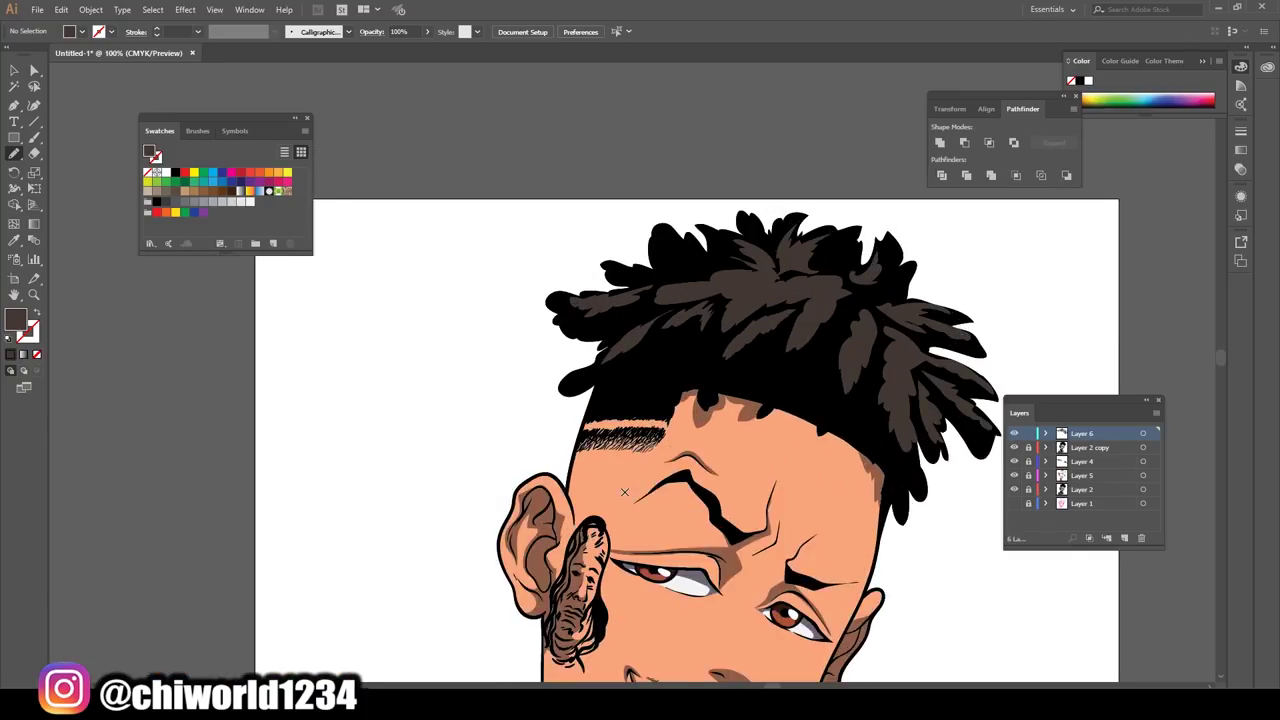
left_click_drag(702, 252, 772, 334)
key("ctrl+0")
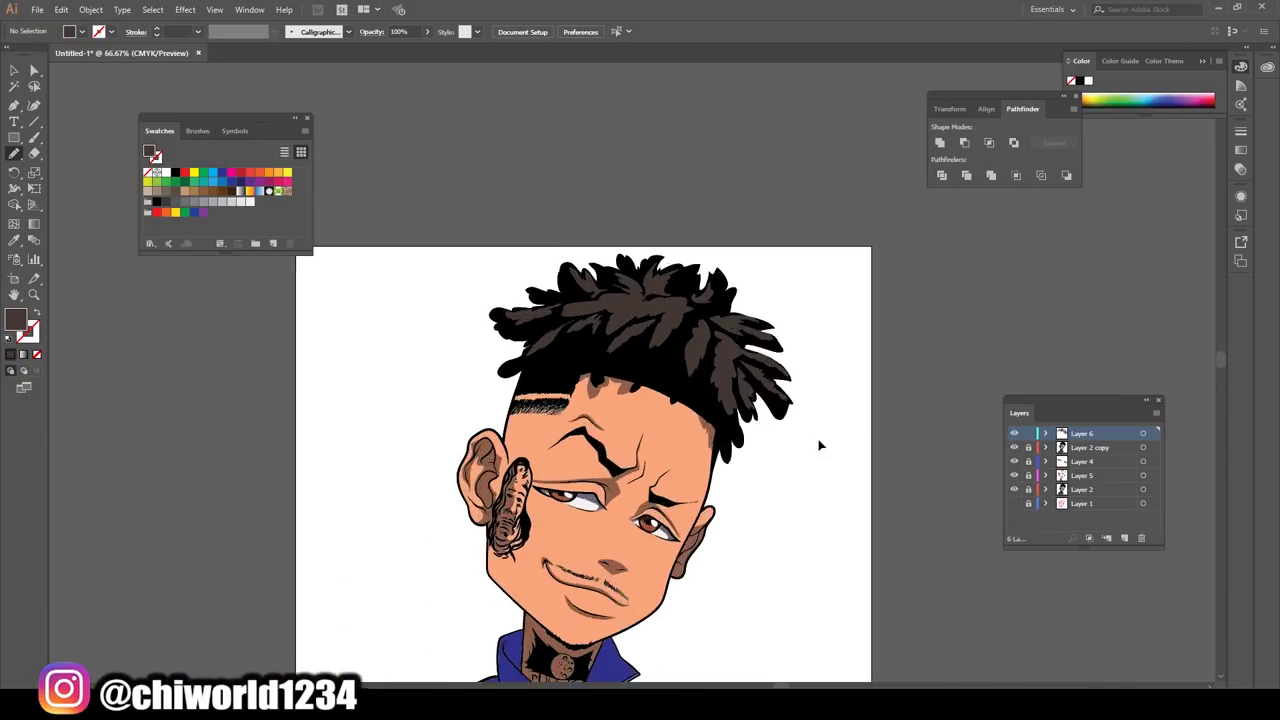
key("ctrl+plus")
key("ctrl+plus")
left_click_drag(636, 275, 636, 274)
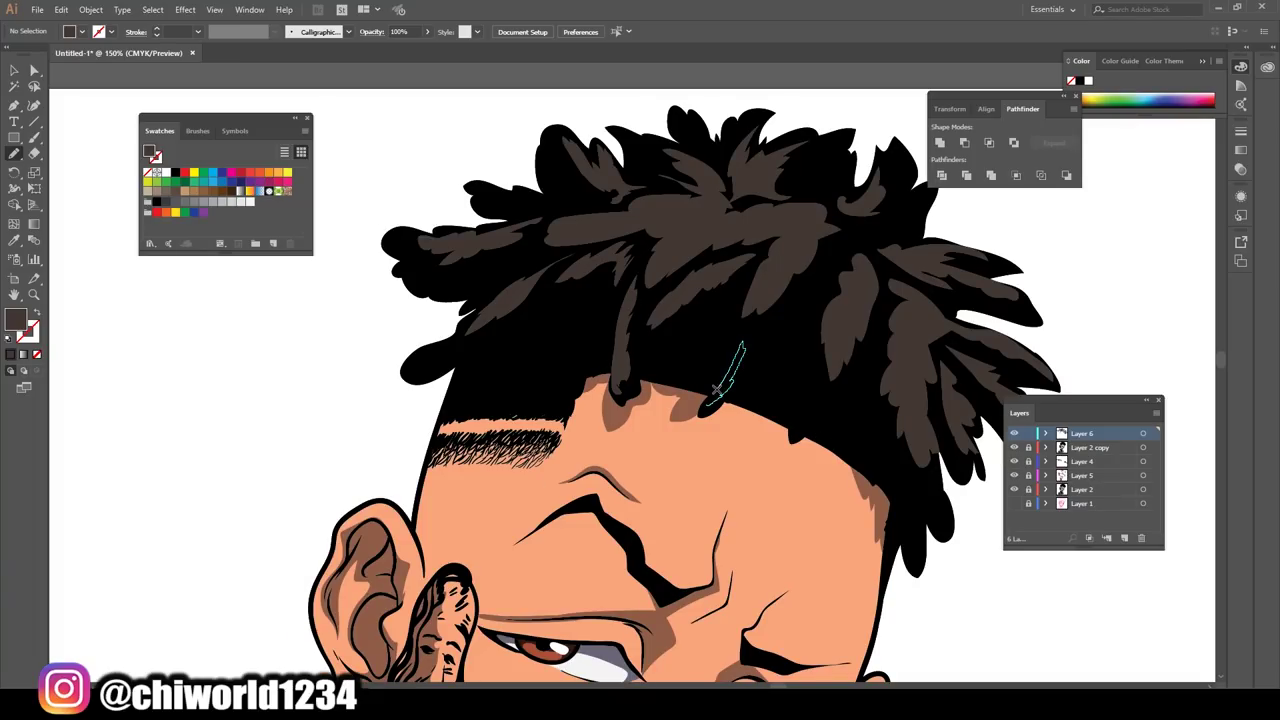
left_click_drag(716, 390, 716, 392)
Add final small brown strands into the hair, then create Layer 7 as the working layer.
key("ctrl+0")
key("ctrl+plus")
key("ctrl+plus")
key("ctrl+plus")
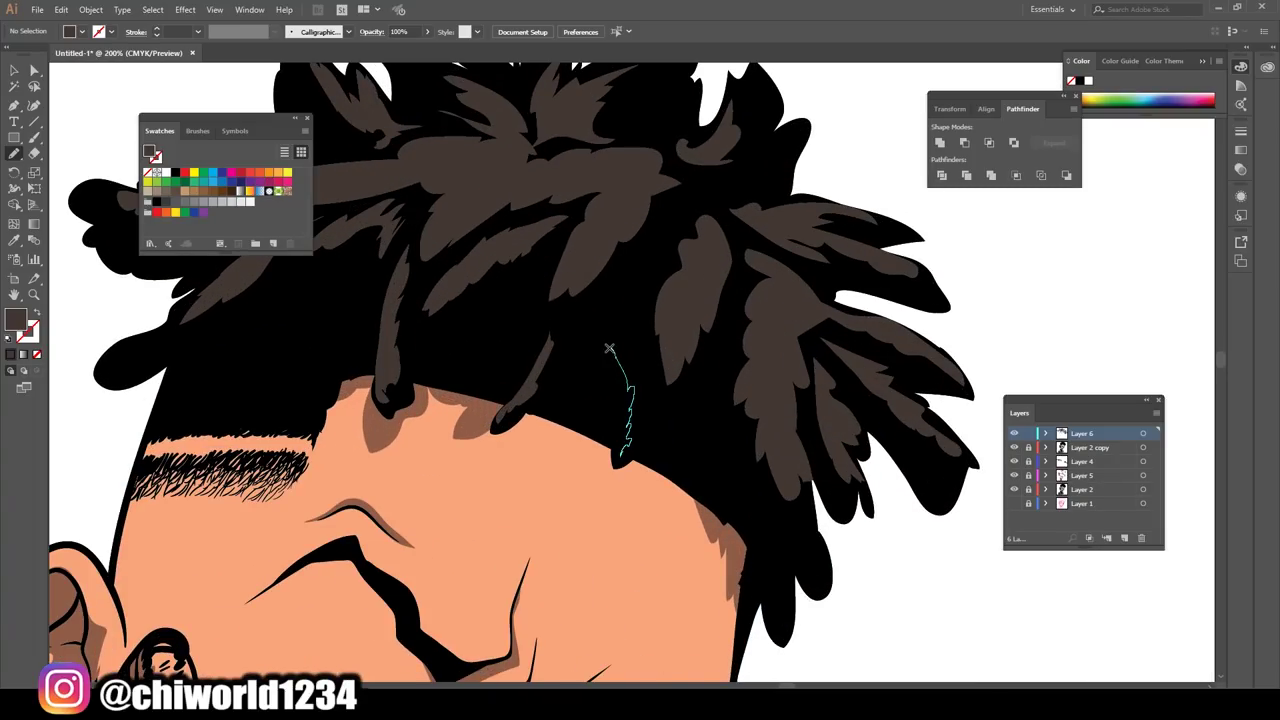
left_click_drag(609, 348, 609, 347)
key("ctrl+0")
key("ctrl+plus")
key("ctrl+plus")
key("ctrl+plus")
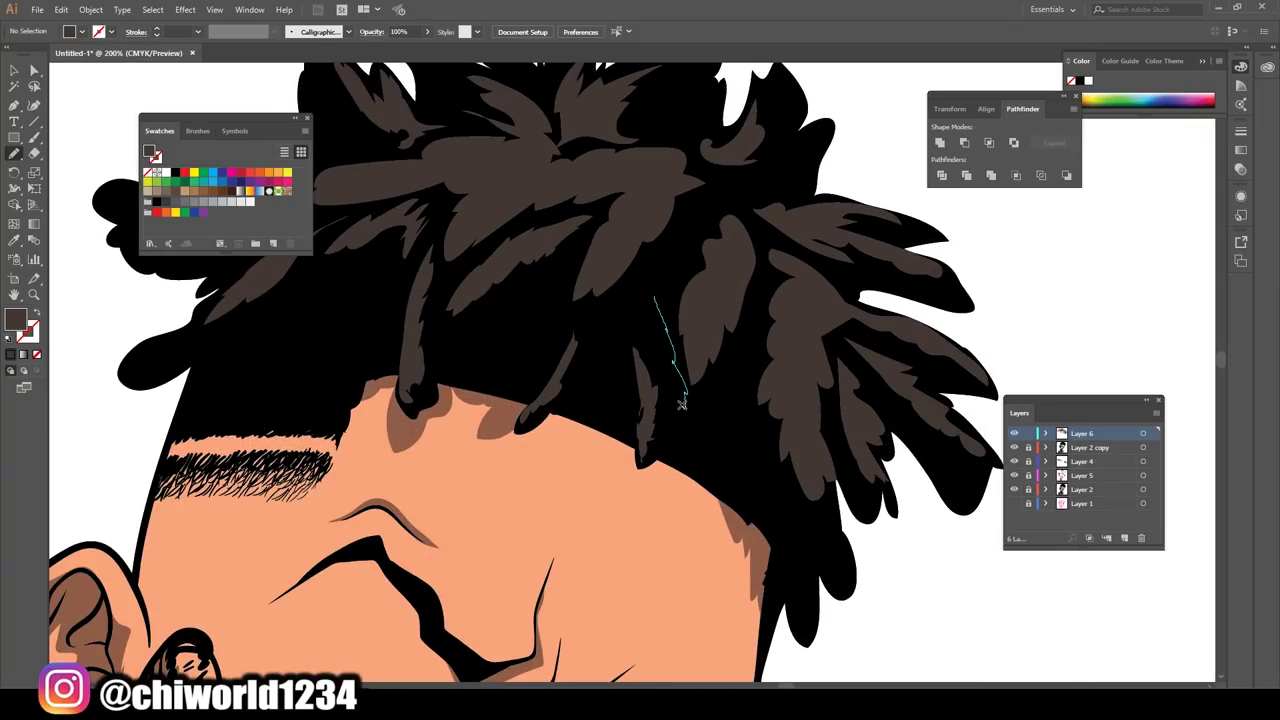
left_click_drag(476, 358, 476, 359)
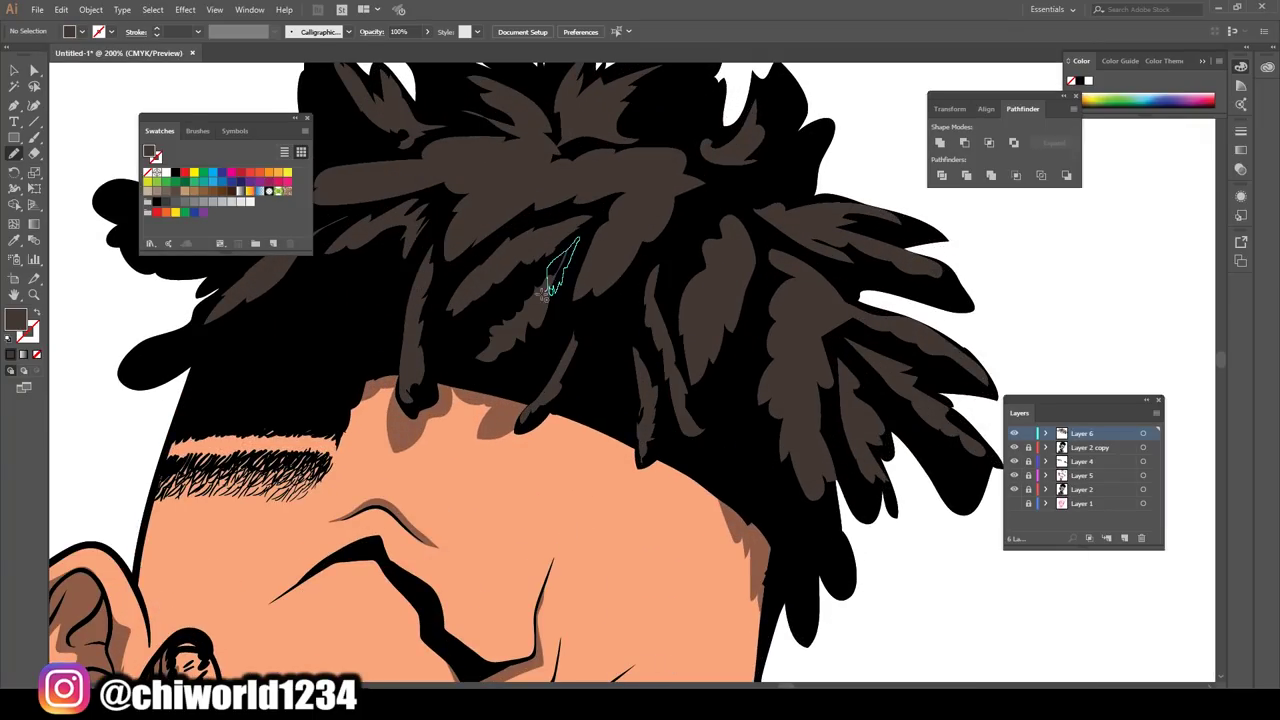
left_click_drag(547, 291, 547, 292)
key("ctrl+0")
key("ctrl+plus")
key("ctrl+plus")
key("ctrl+plus")
key("ctrl+plus")
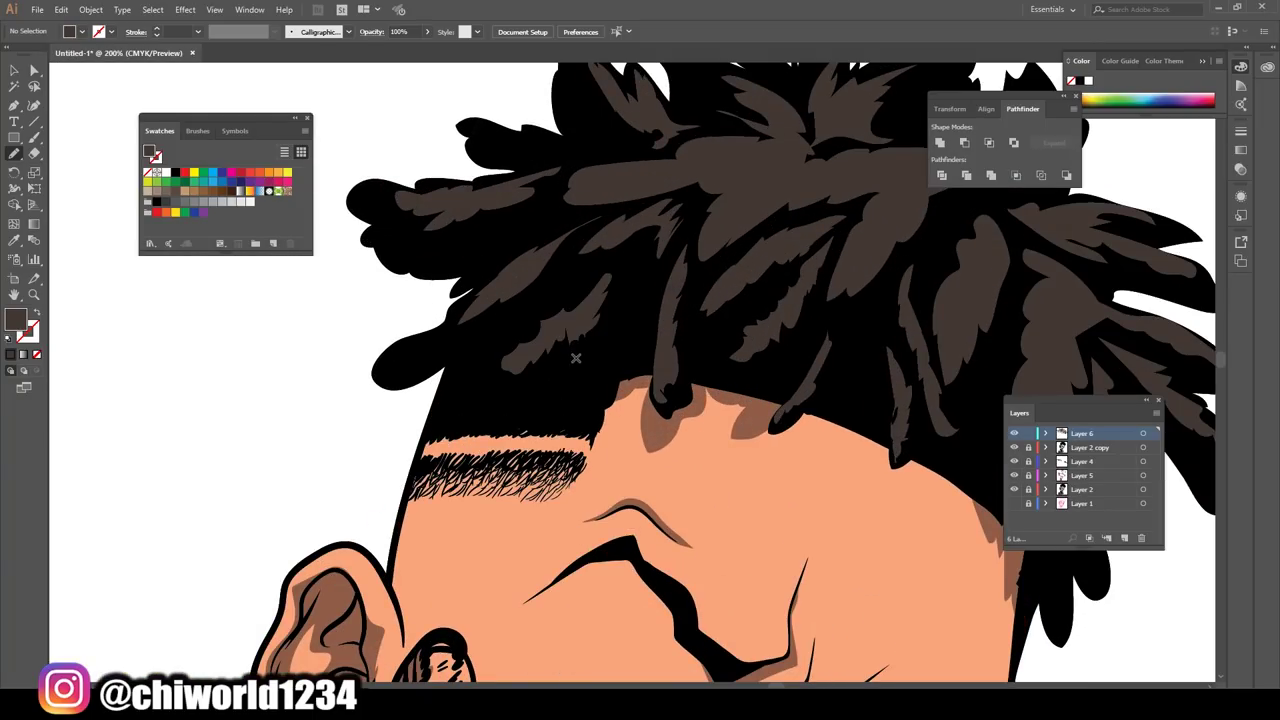
key("ctrl+0")
scroll(823, 391, "up", 4)
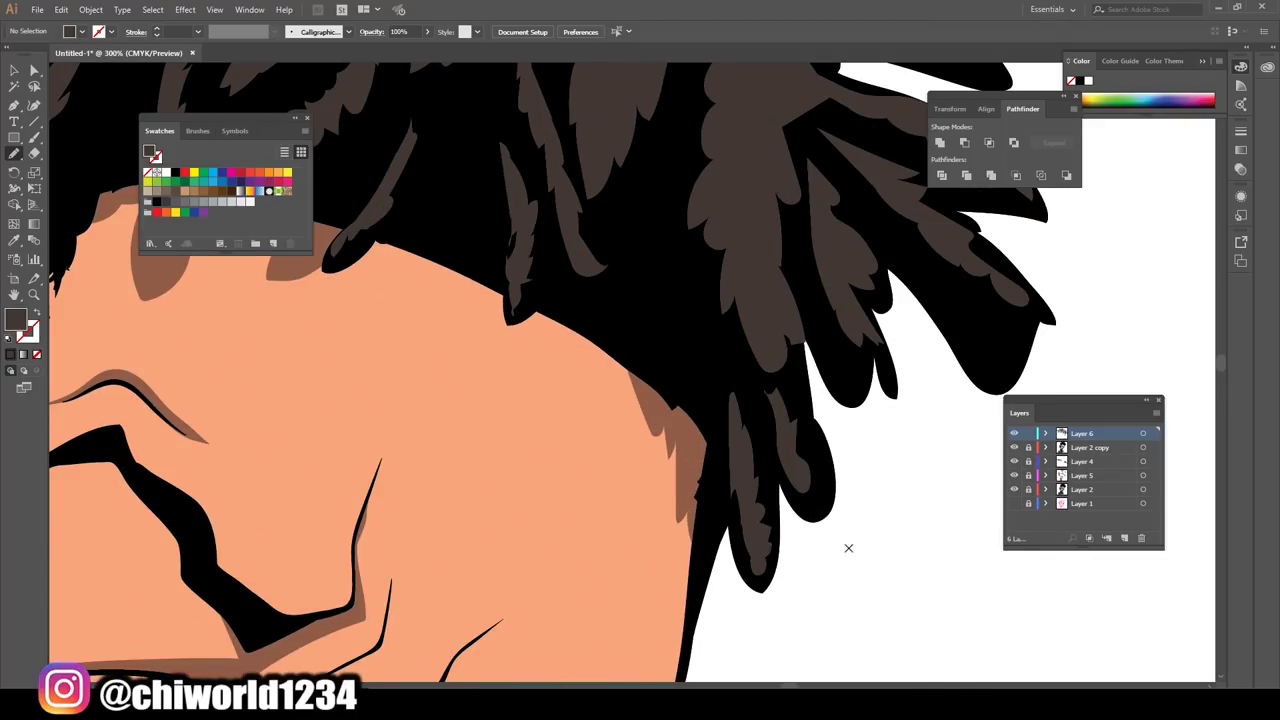
key("ctrl+0")
left_click(1080, 475)
left_click(1106, 538)
Sample the shirt's light grey and paint a grey shadow on the shirt's left side.
key("i")
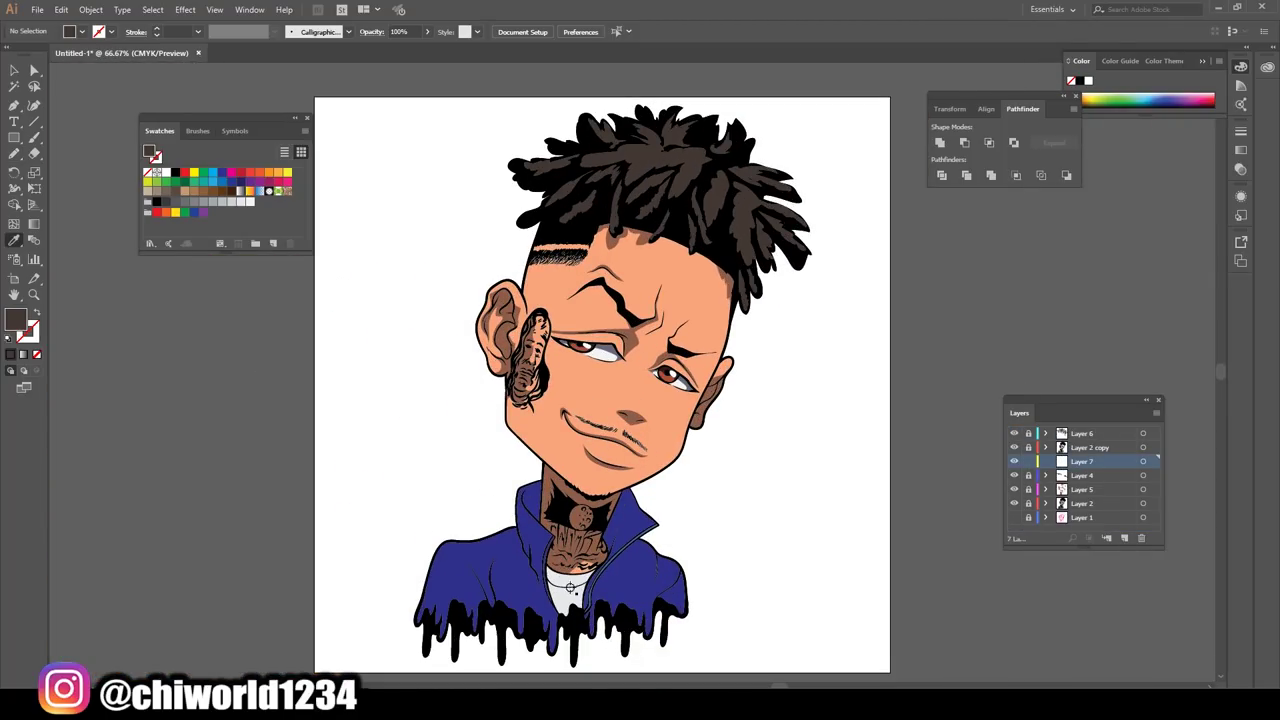
left_click(570, 588)
key("shift+b")
scroll(570, 588, "up", 5)
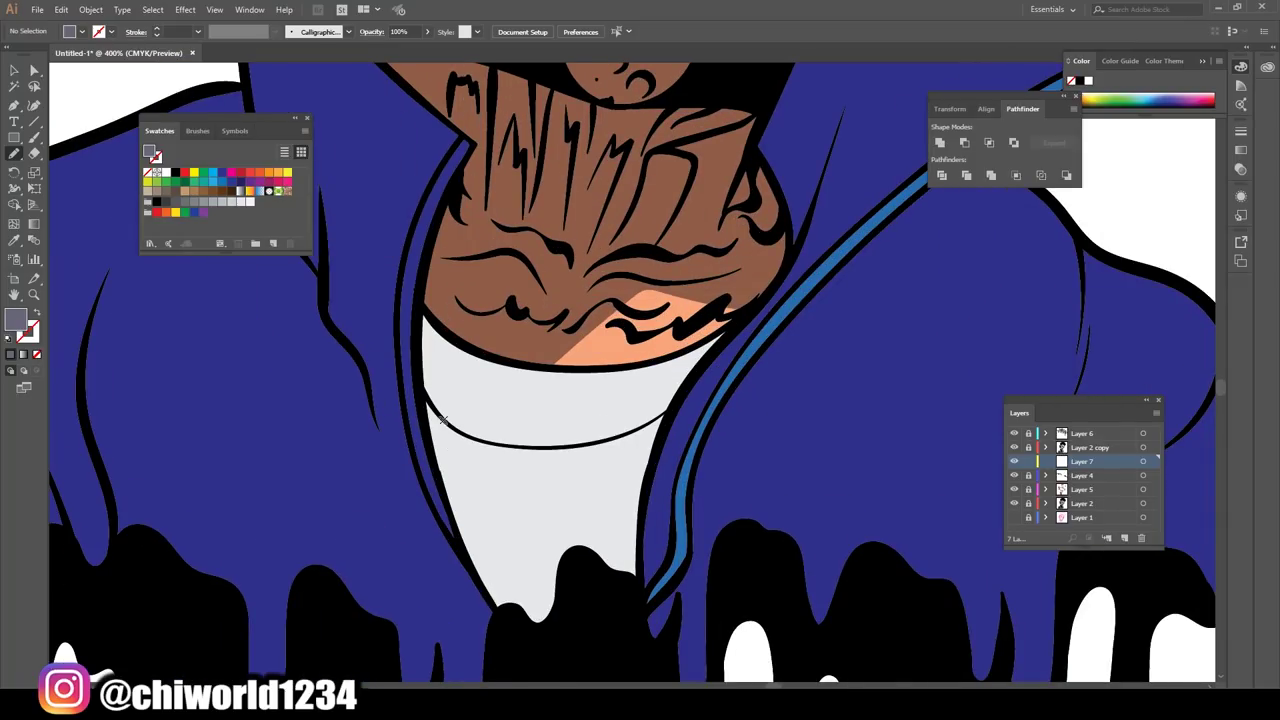
left_click_drag(423, 401, 476, 578)
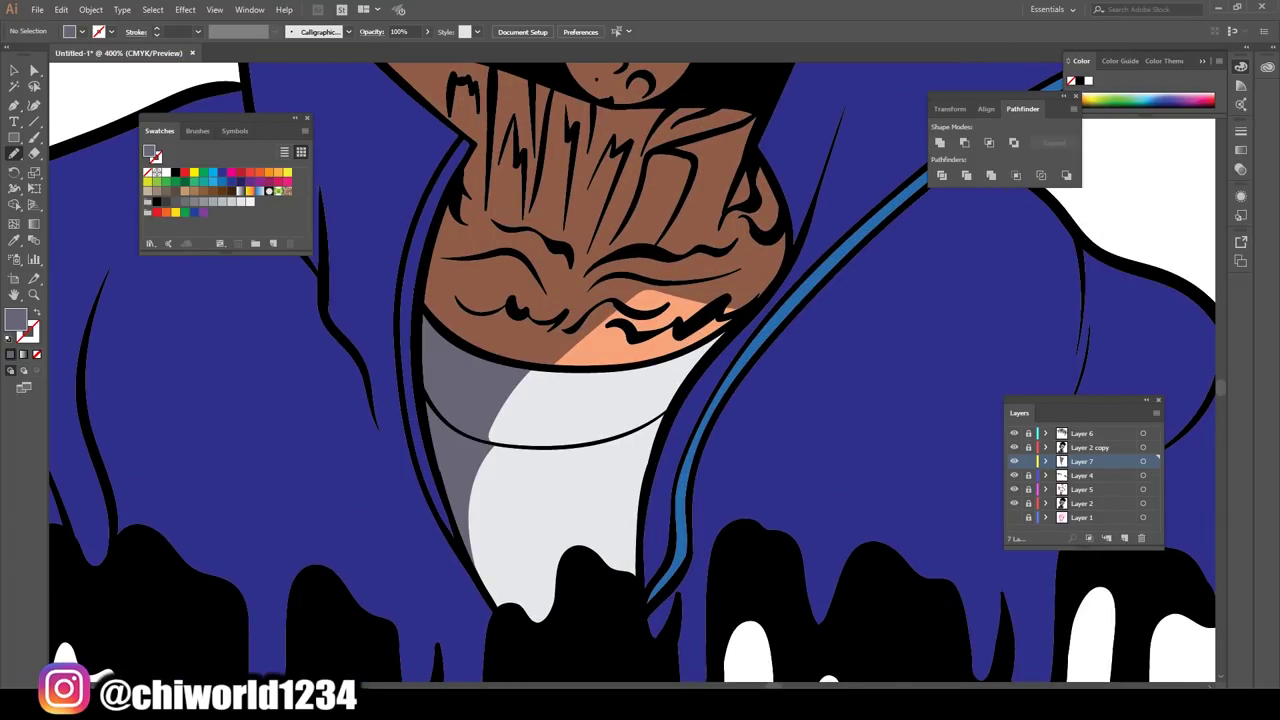
key("ctrl+0")
Pick a darker navy from the jacket blue and paint a shadow along the collar.
key("i")
double_click(15, 319)
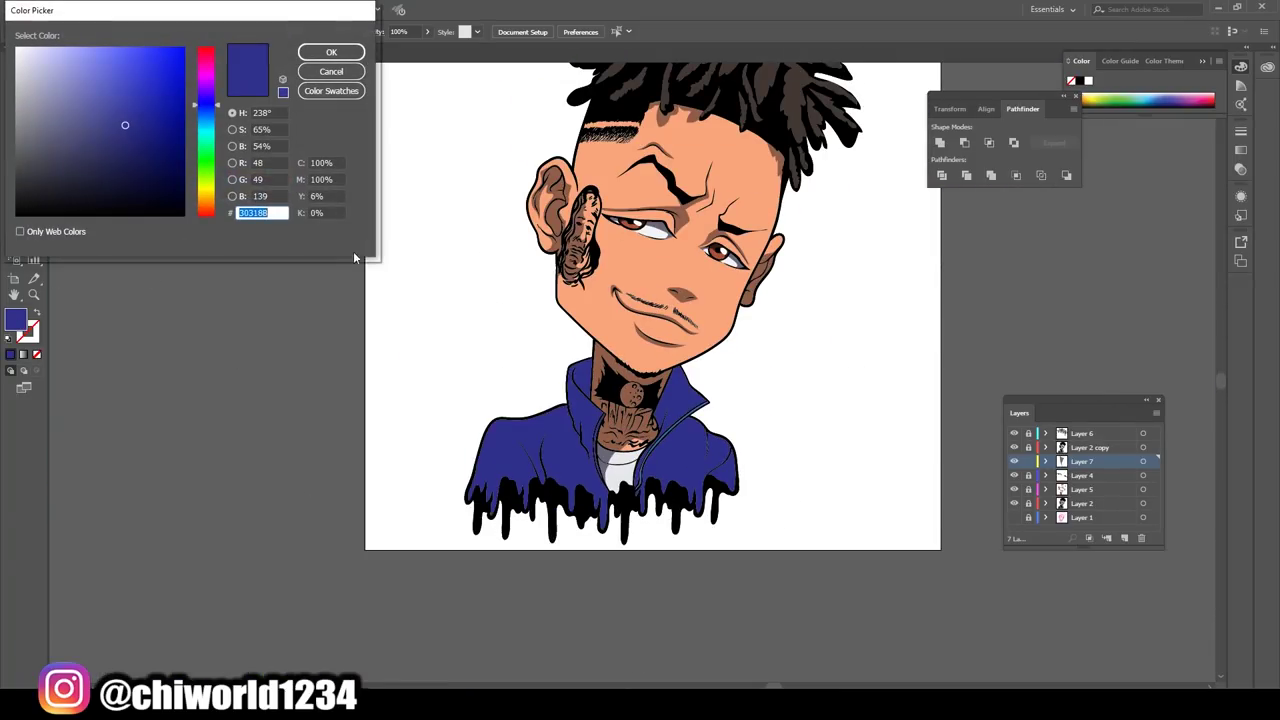
left_click(337, 49)
key("shift+b")
key("ctrl+equal")
key("ctrl+equal")
key("ctrl+equal")
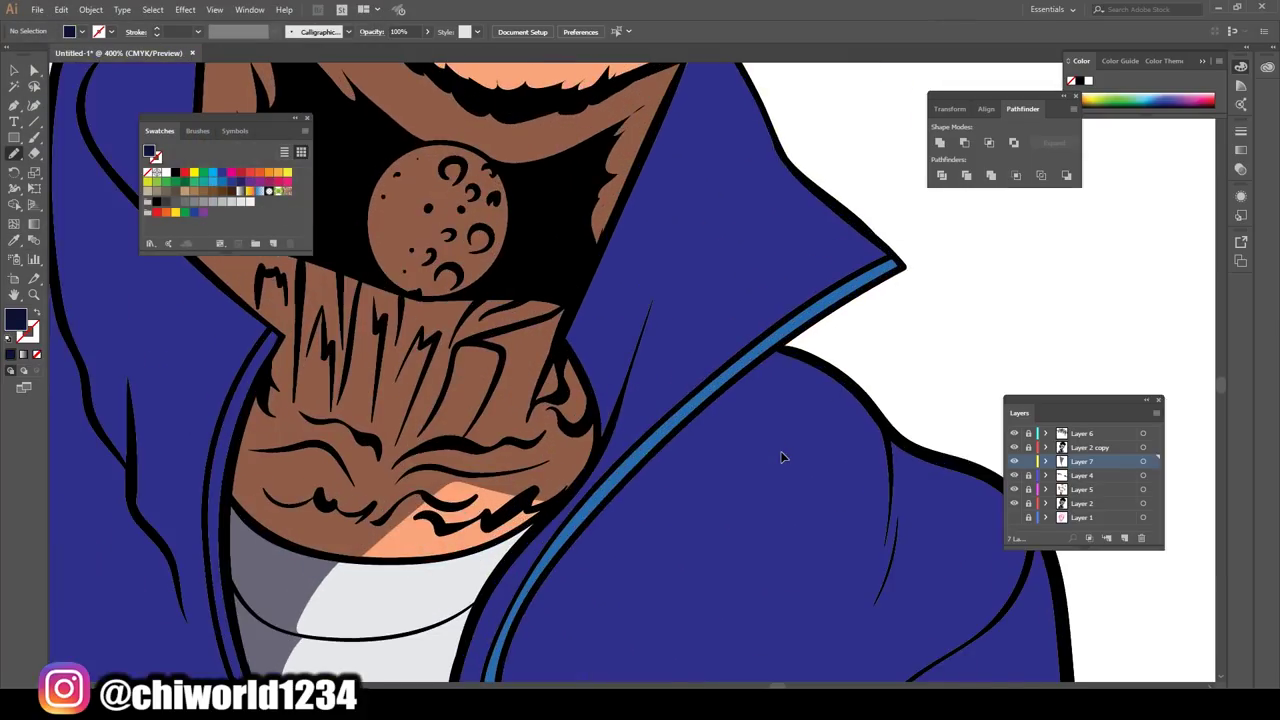
scroll(780, 455, "up", 2)
left_click_drag(598, 535, 707, 221)
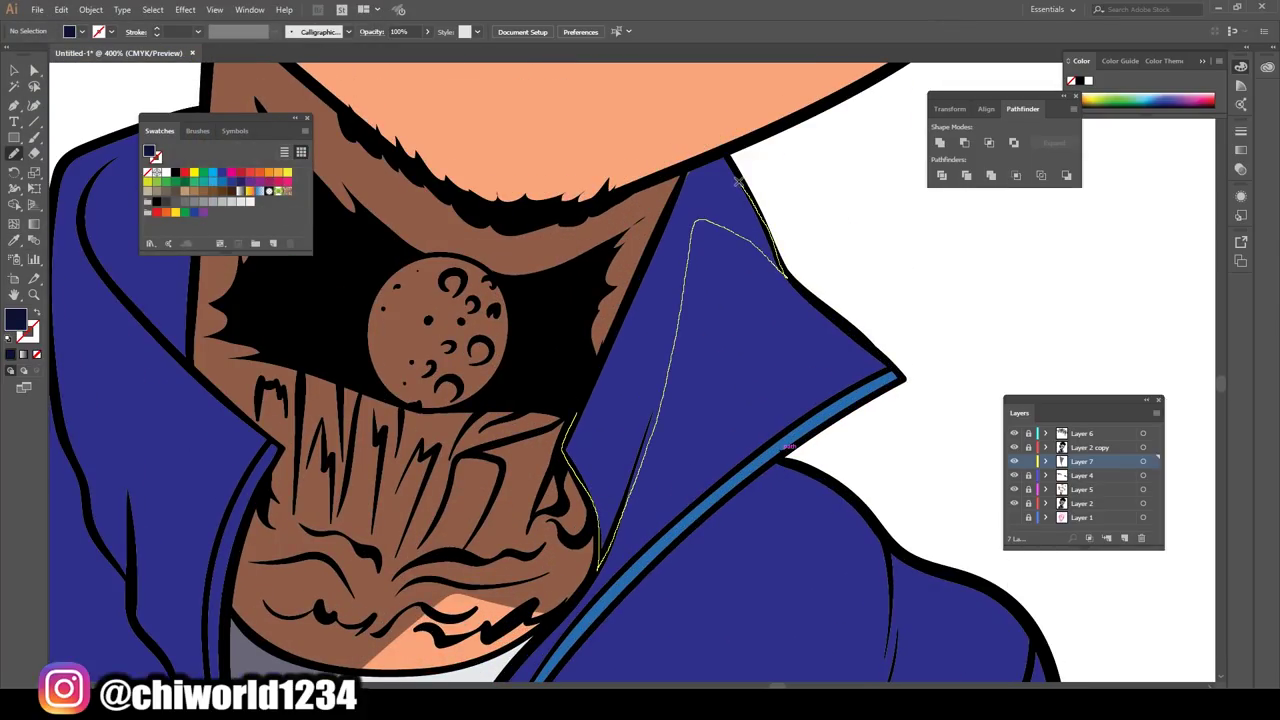
left_click_drag(686, 173, 686, 173)
Paint navy shading inside the left collar and over the right shoulder.
key("ctrl+0")
scroll(578, 523, "up", 3)
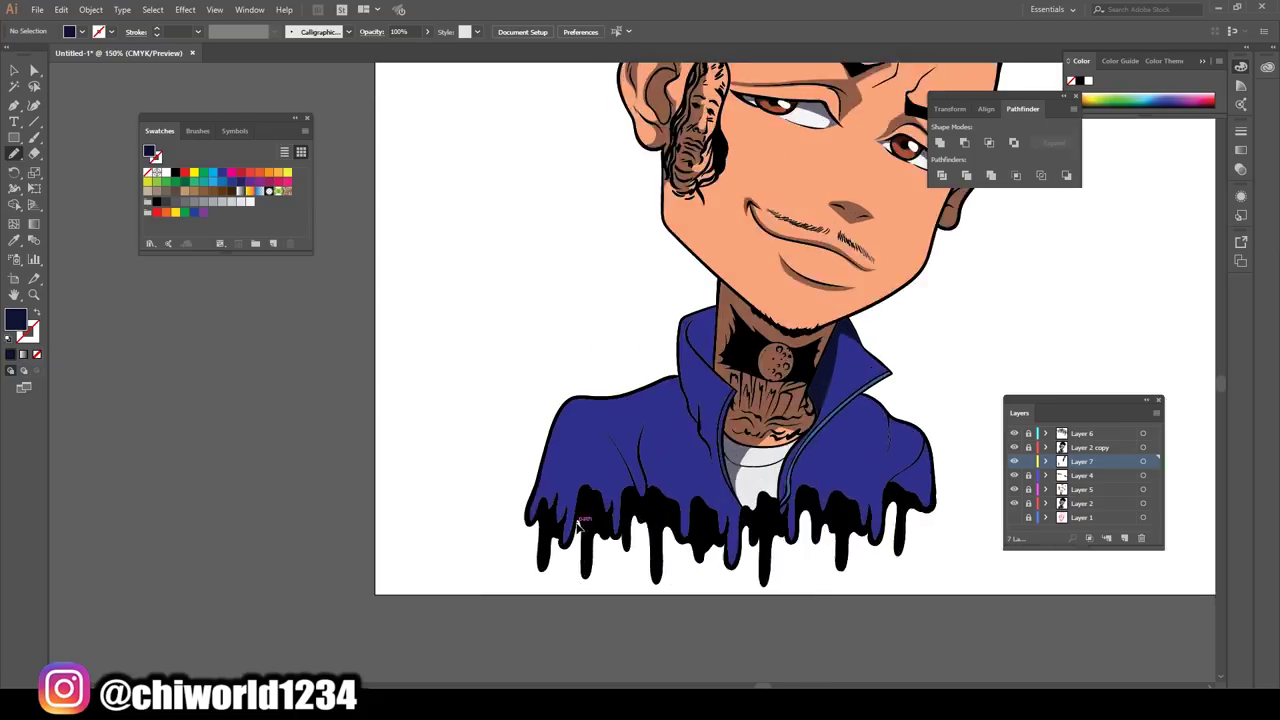
scroll(578, 523, "up", 3)
left_click_drag(677, 518, 504, 290)
left_click_drag(697, 144, 697, 144)
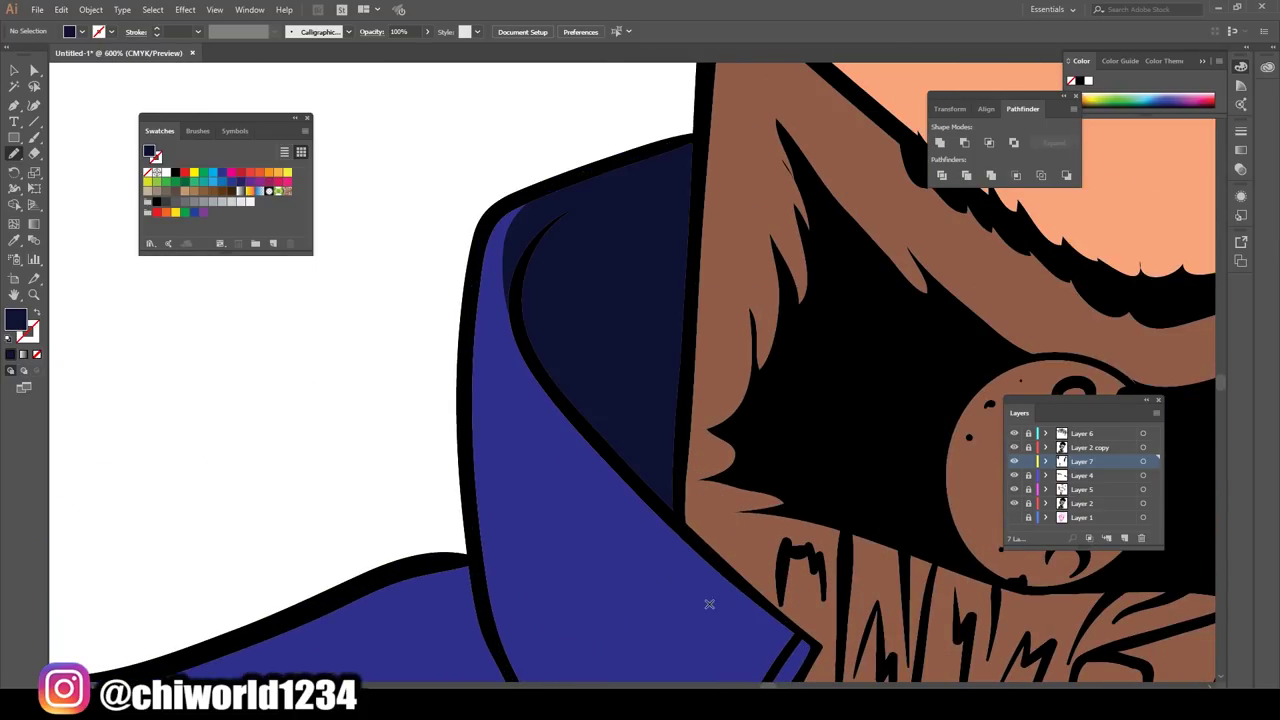
key("ctrl+0")
scroll(737, 573, "up", 2)
scroll(737, 573, "up", 2)
scroll(737, 573, "up", 1)
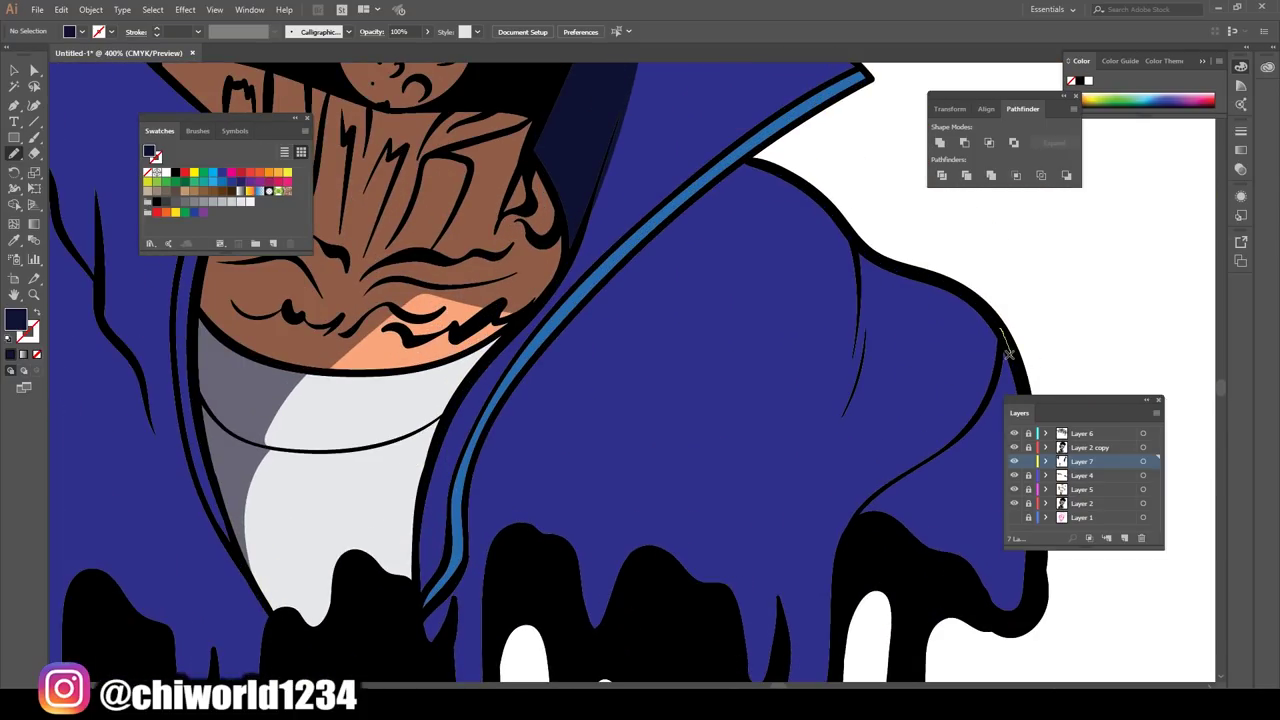
left_click_drag(846, 319, 548, 342)
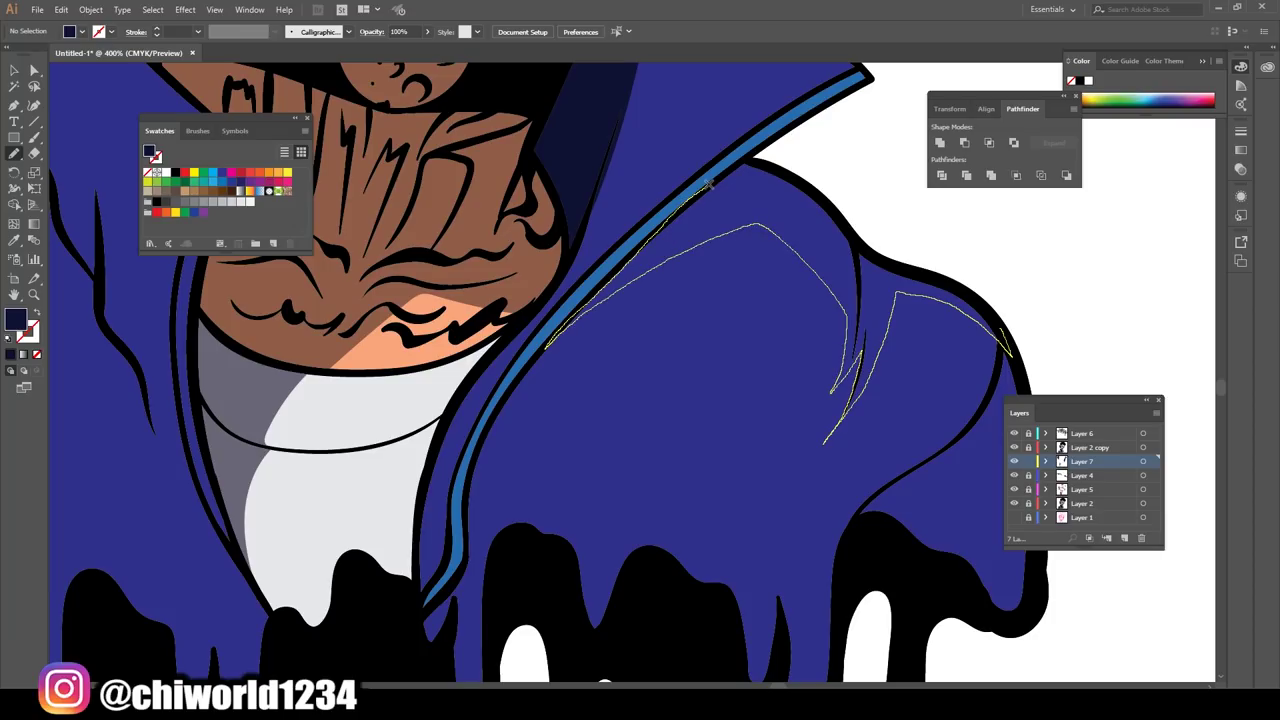
left_click_drag(874, 255, 874, 255)
Paint a navy shadow along a jacket fold and view the whole artboard.
key("ctrl+0")
scroll(777, 466, "up", 4)
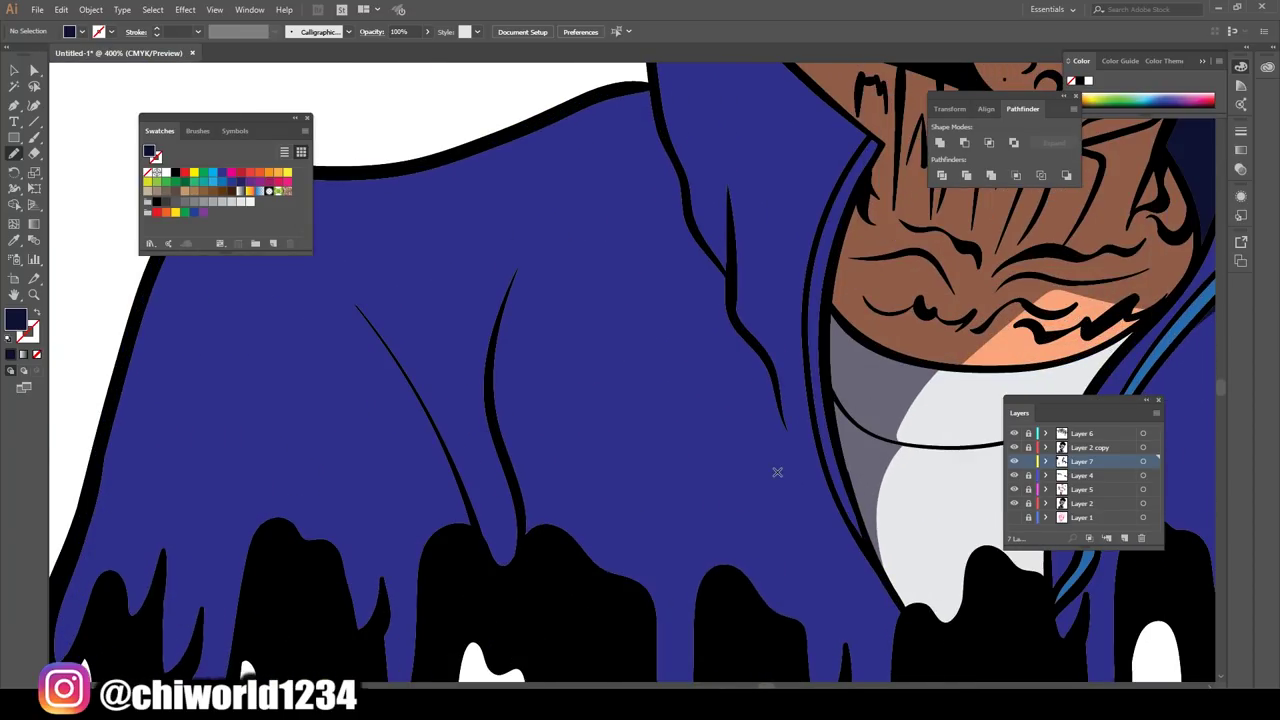
mouse_move(650, 140)
left_mouse_down()
mouse_move(690, 194)
mouse_move(652, 142)
mouse_move(682, 443)
left_mouse_up()
key("ctrl+0")
scroll(821, 439, "up", 4)
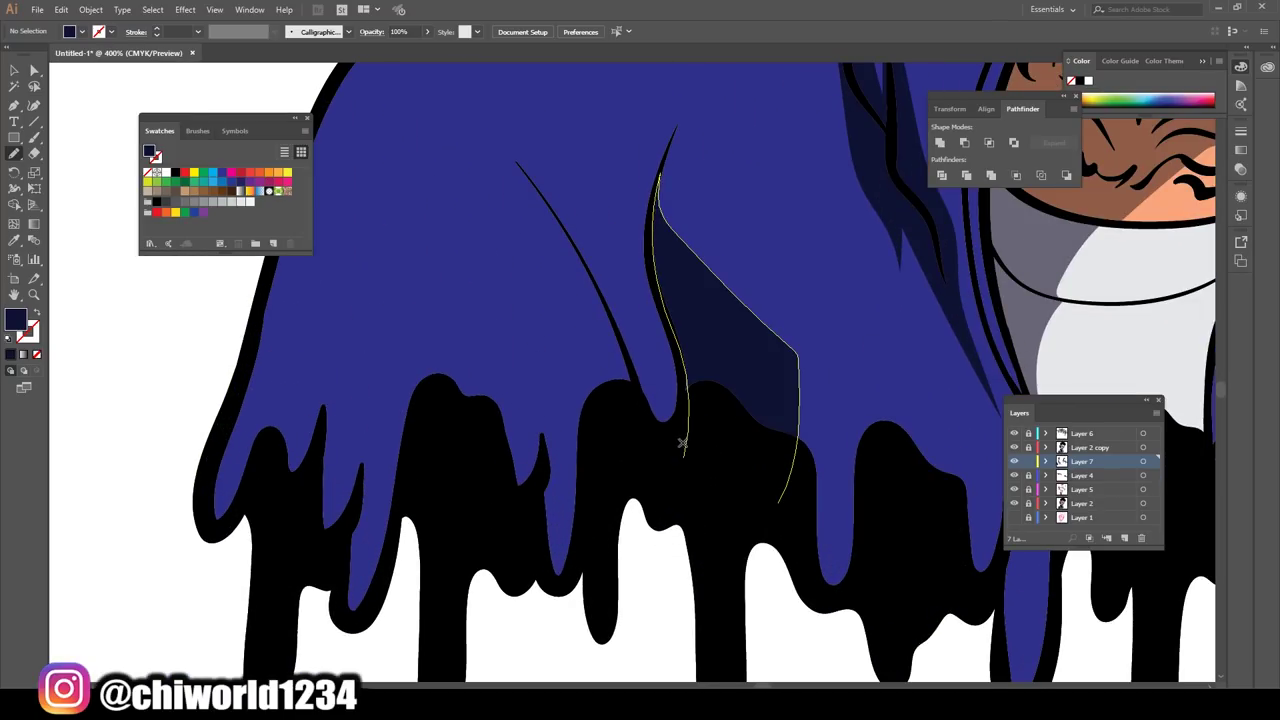
left_click_drag(612, 310, 570, 240)
key("ctrl+0")
Add a face-shading layer beneath the line art with a fill darkened from the skin tone.
scroll(790, 625, "down", 1)
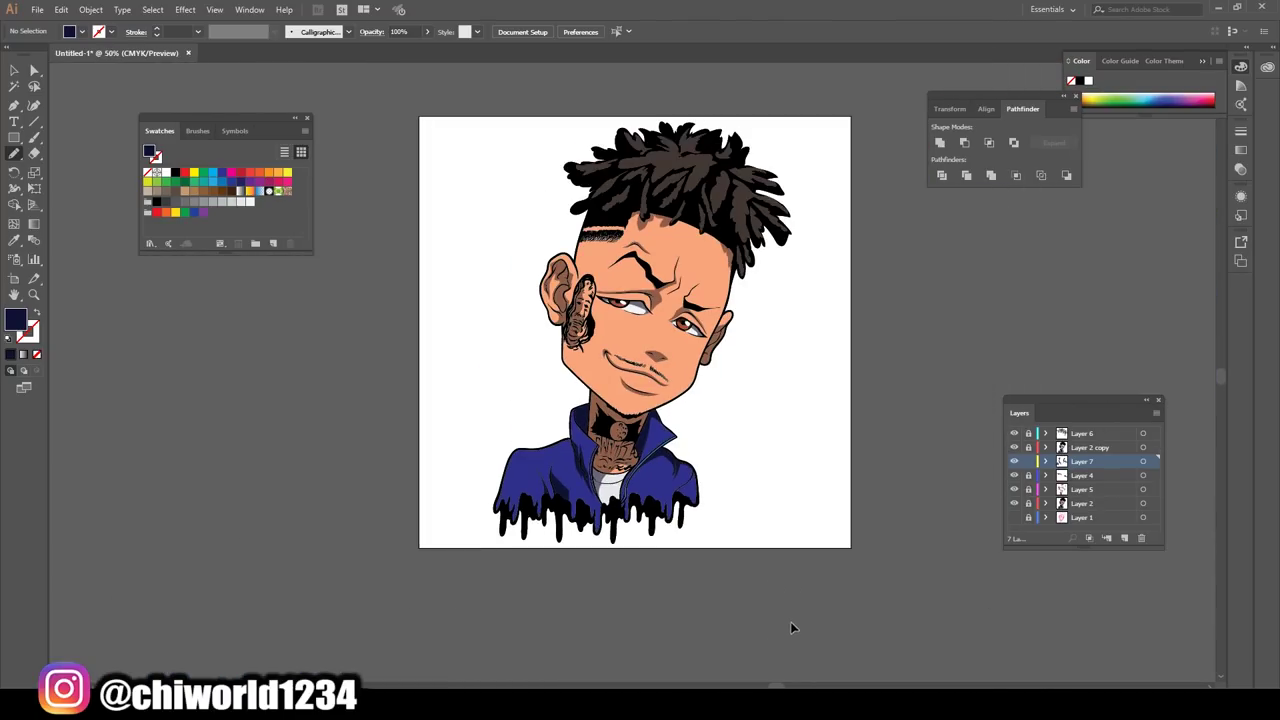
left_click(1147, 539)
scroll(817, 451, "up", 4)
key("i")
left_click(660, 330)
double_click(15, 318)
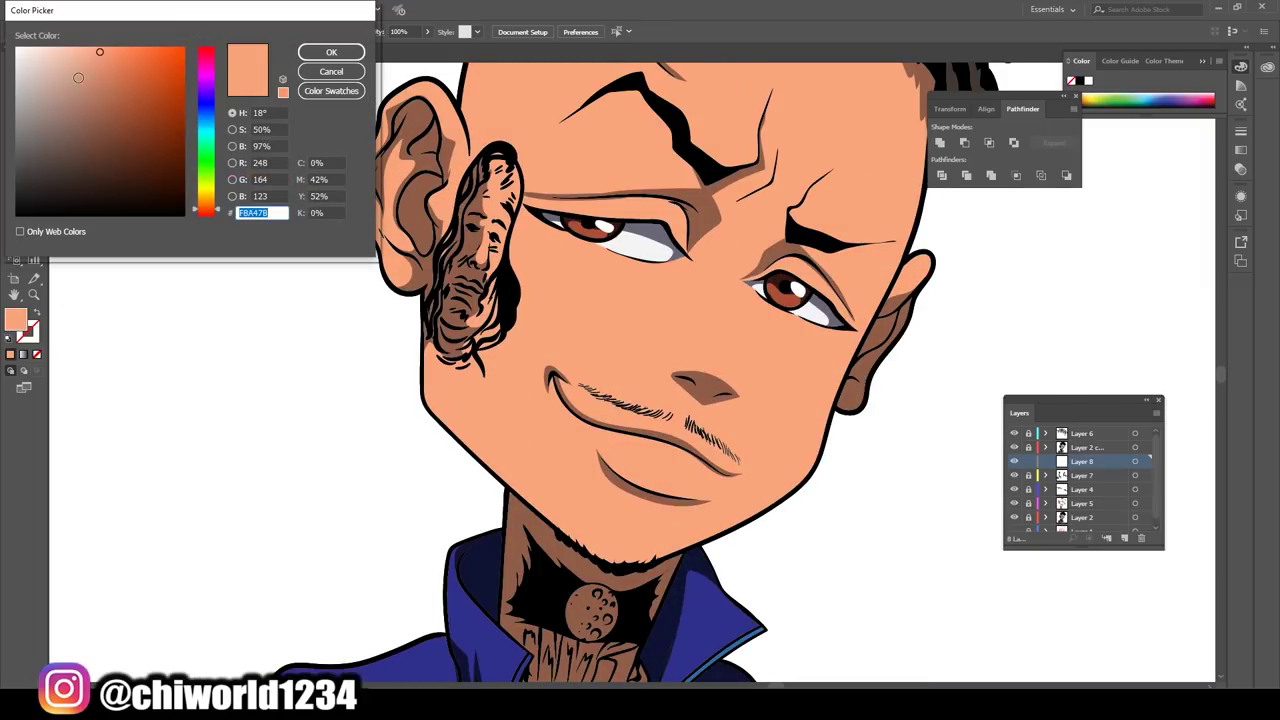
left_click(96, 103)
left_click(315, 52)
scroll(770, 583, "down", 2)
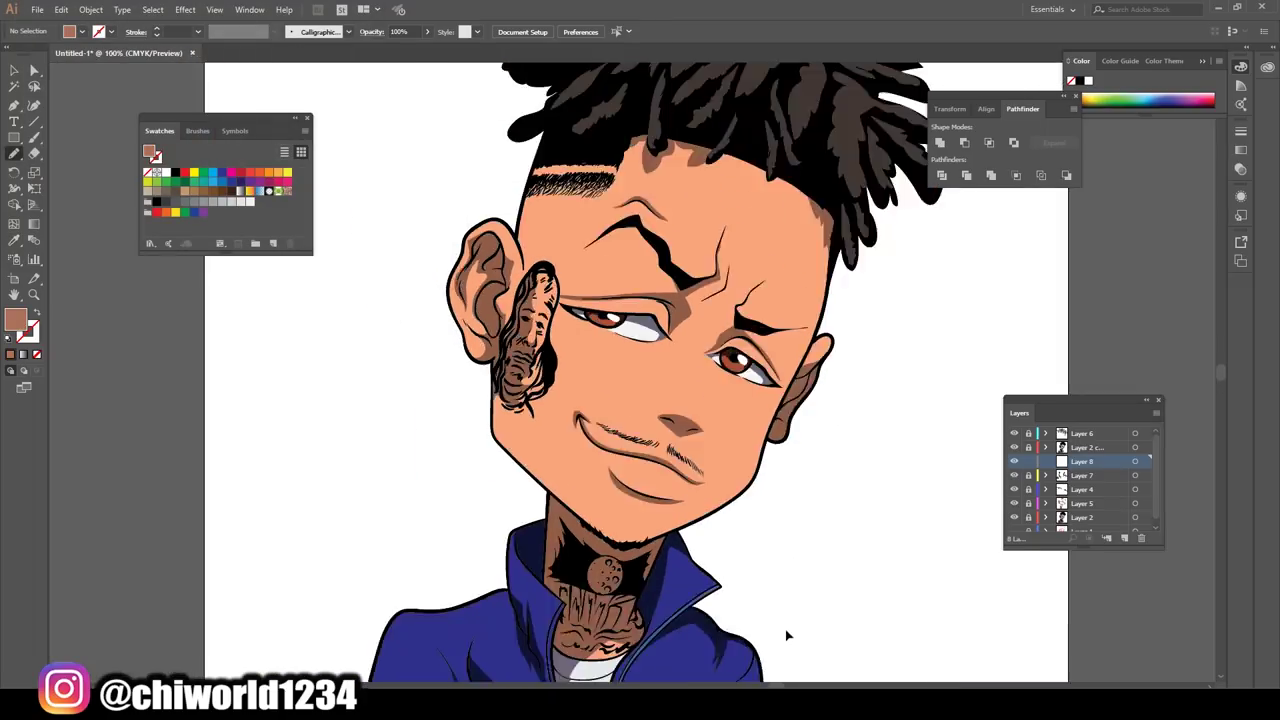
scroll(770, 583, "down", 2)
scroll(770, 583, "up", 2)
scroll(770, 583, "up", 2)
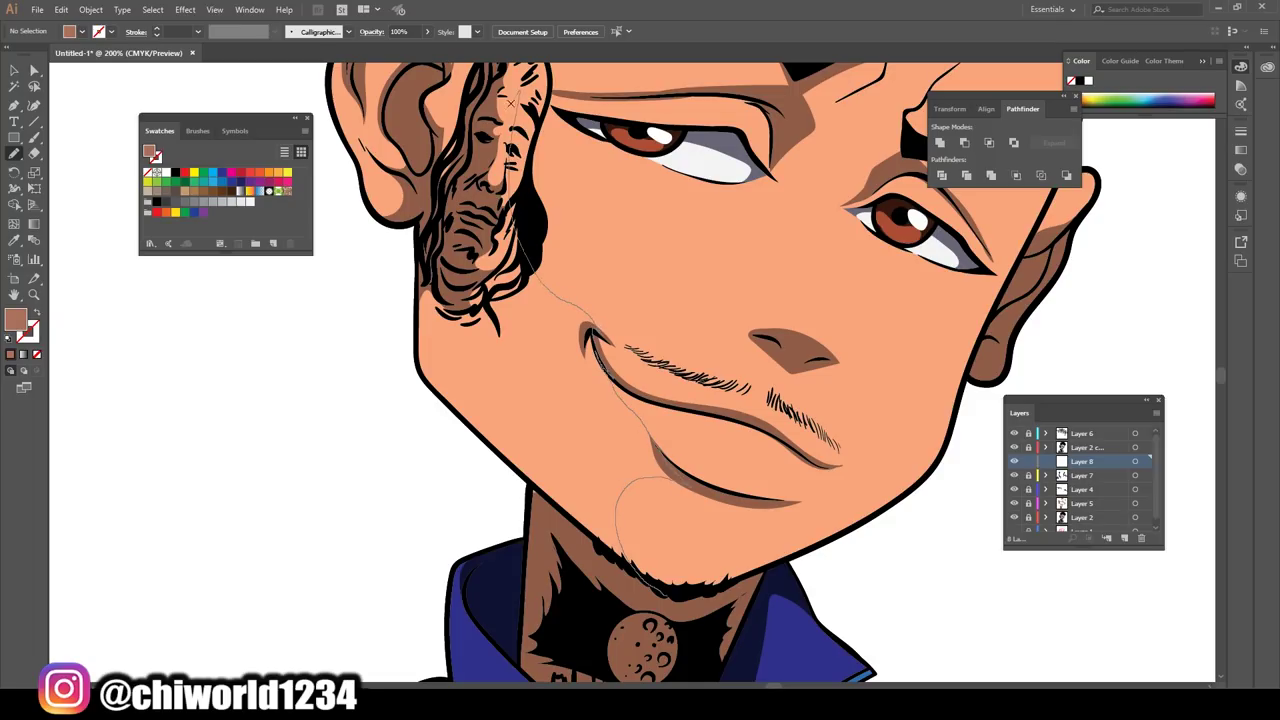
scroll(600, 450, "down", 4)
left_click_drag(1082, 461, 1082, 505)
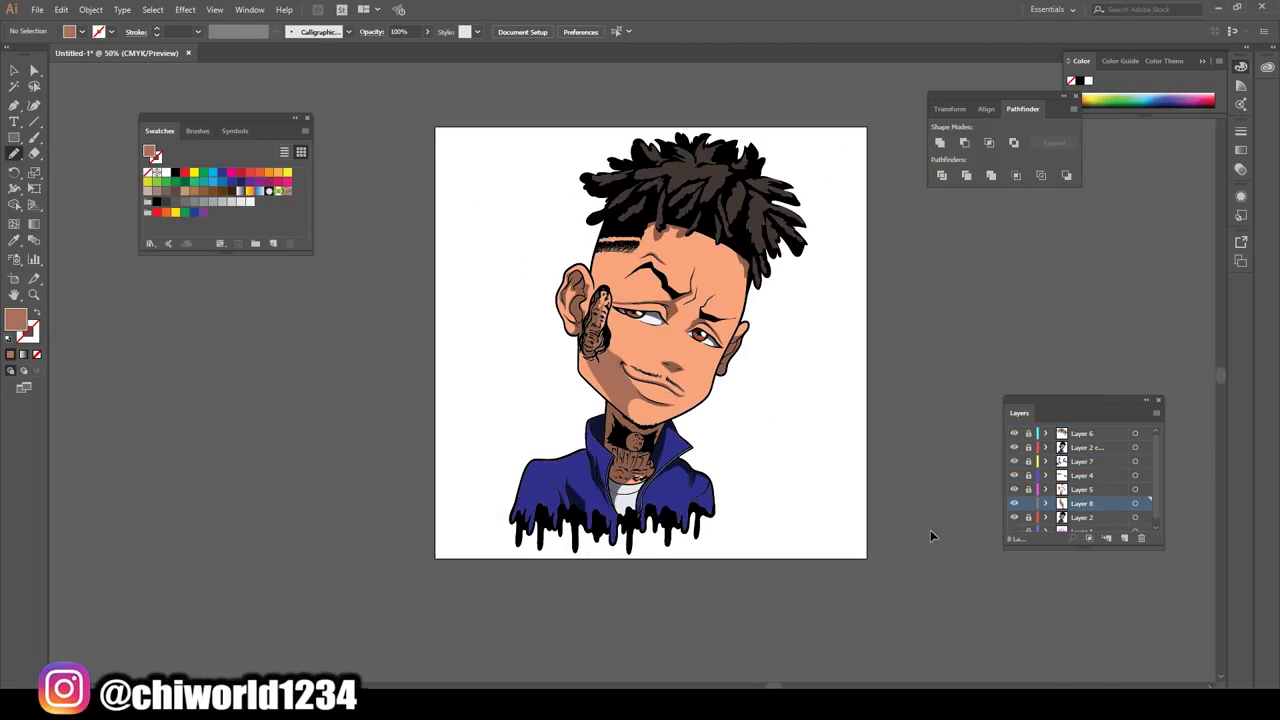
Shade between the eye and sideburn and draw filled brown shadows across the forehead.
key("ctrl+plus")
key("ctrl+plus")
key("ctrl+plus")
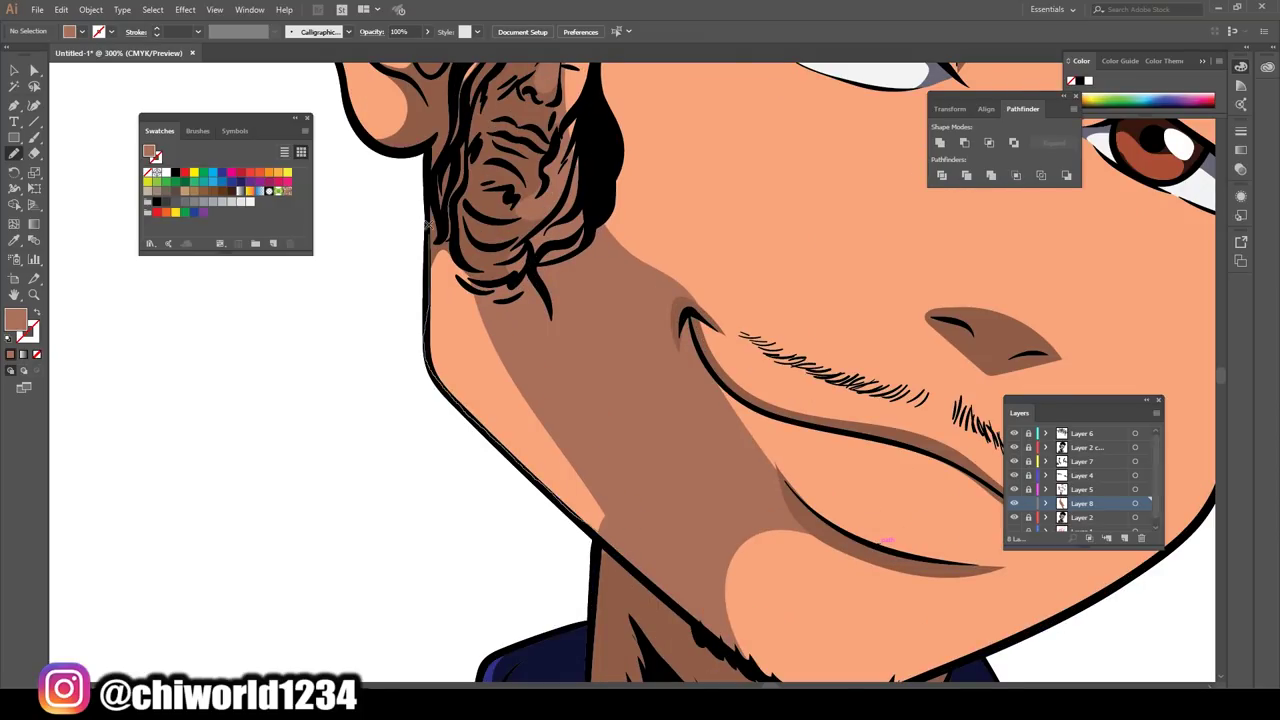
scroll(660, 546, "up", 3)
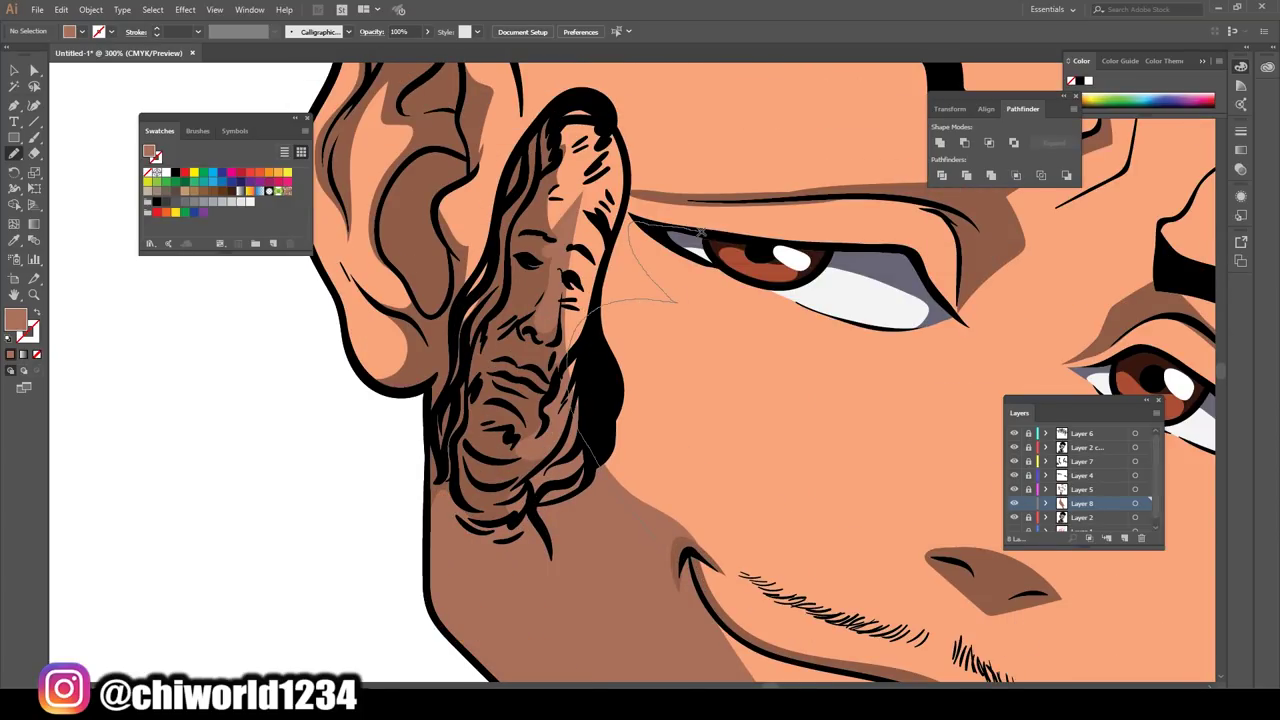
left_click_drag(762, 213, 780, 196)
scroll(710, 486, "down", 3)
scroll(710, 486, "up", 3)
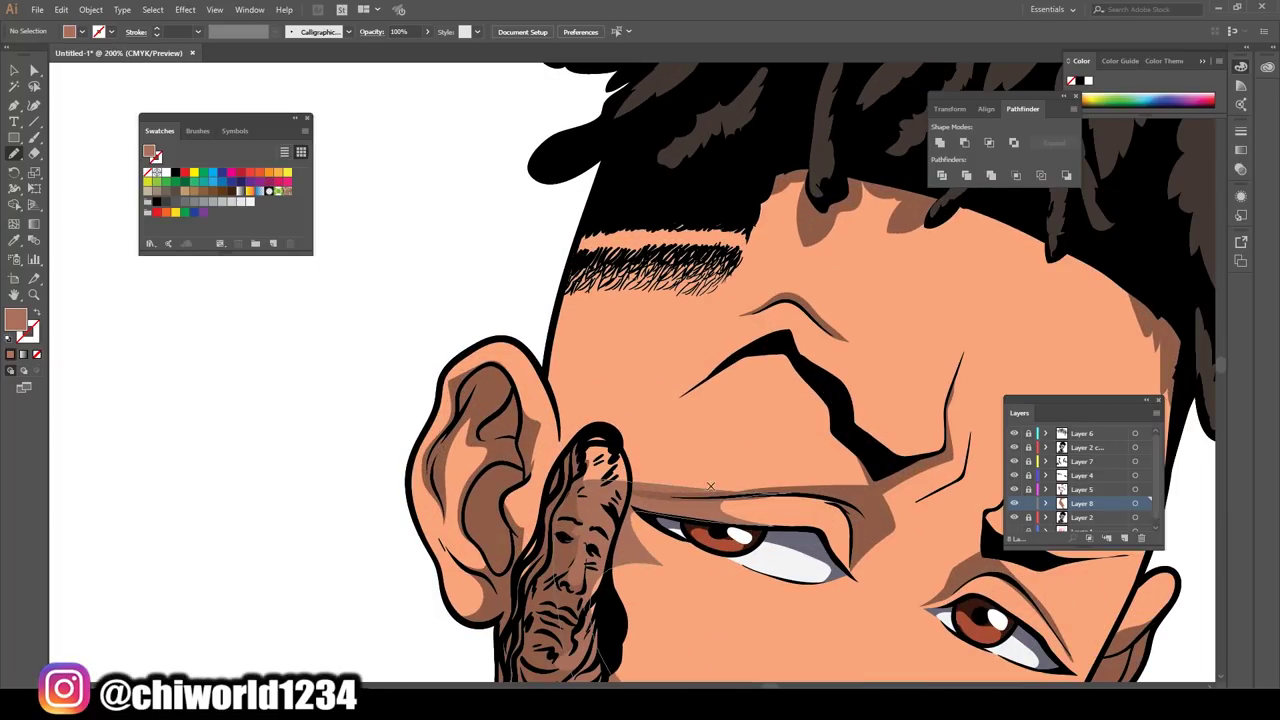
left_click_drag(763, 290, 618, 191)
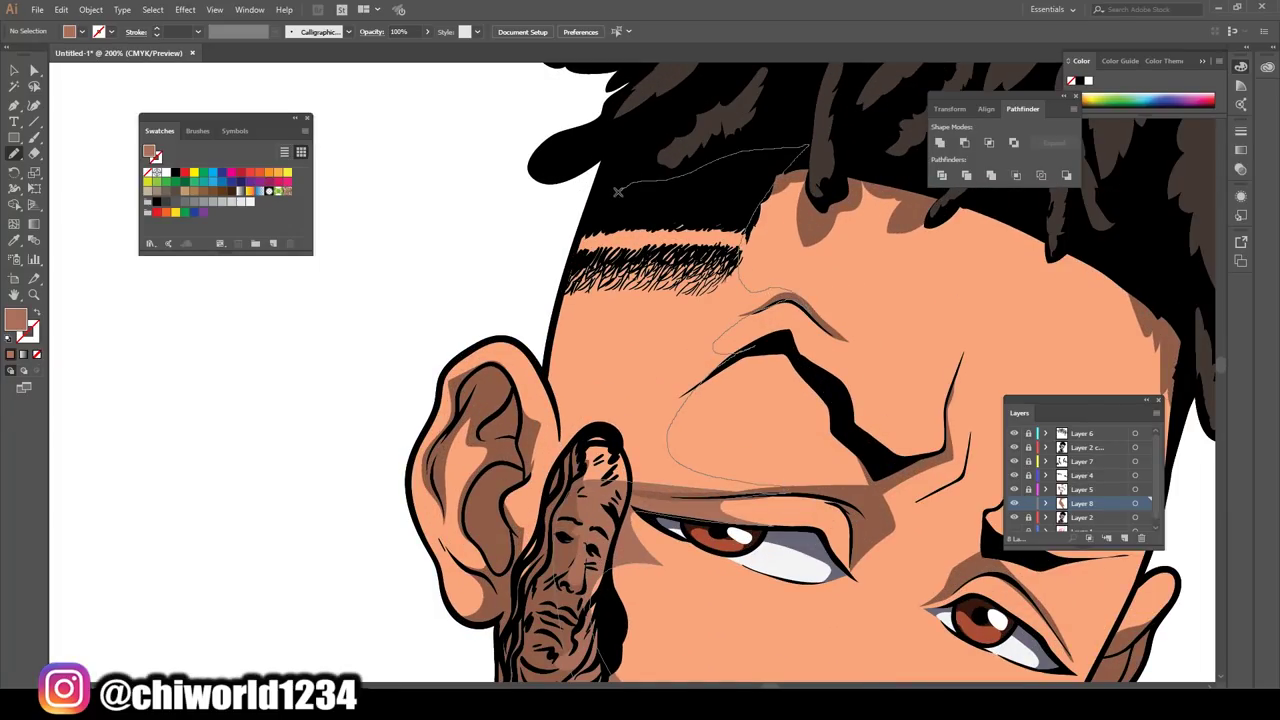
left_click_drag(560, 676, 560, 670)
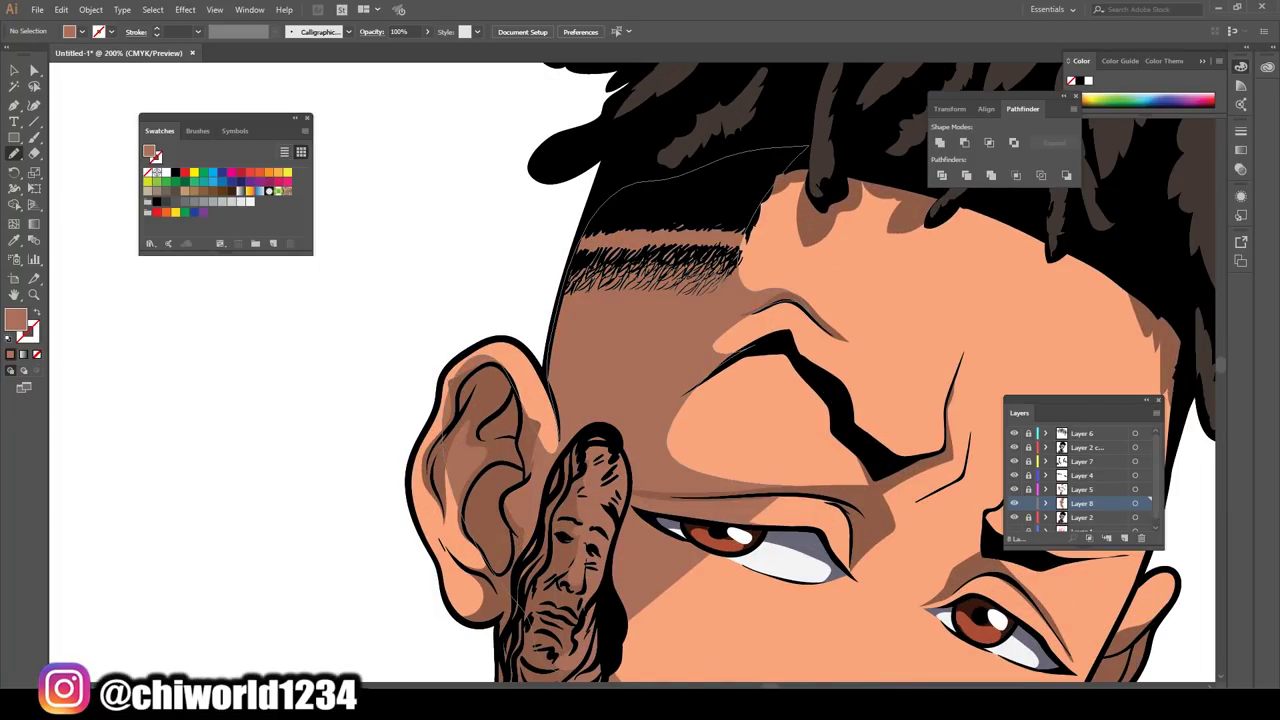
scroll(651, 643, "down", 1)
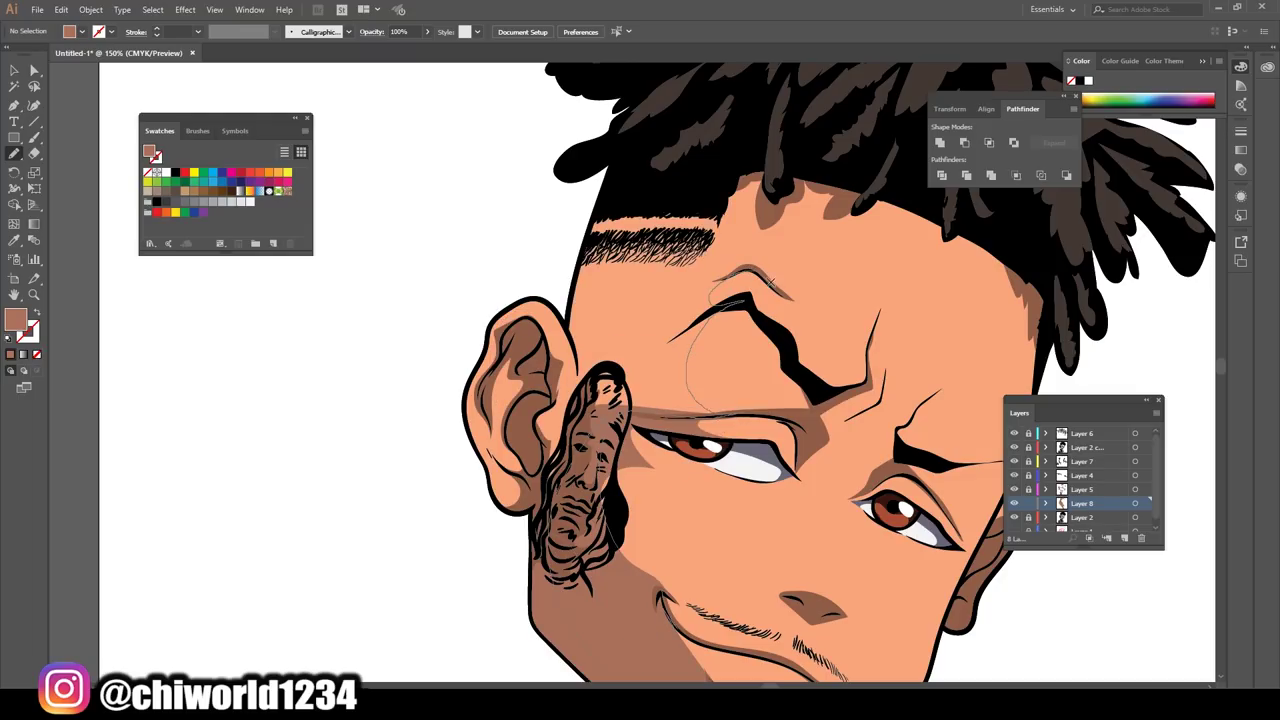
left_click_drag(745, 265, 606, 195)
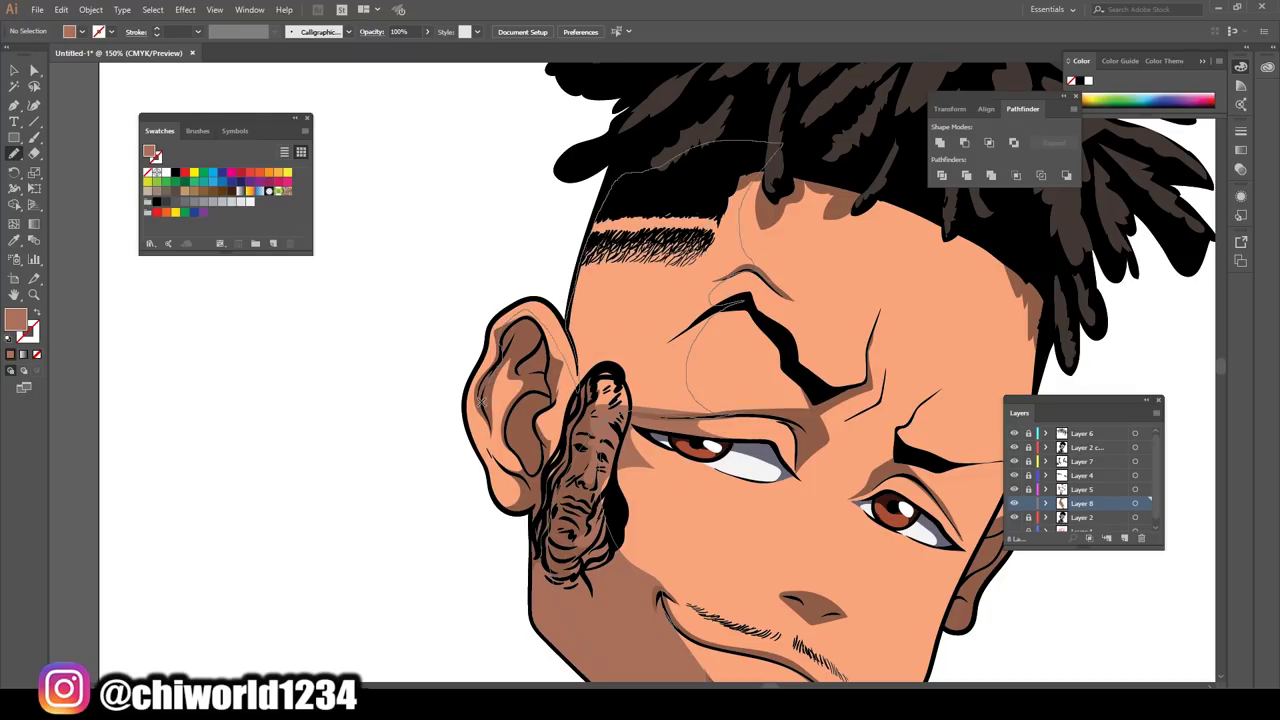
left_click_drag(605, 643, 636, 674)
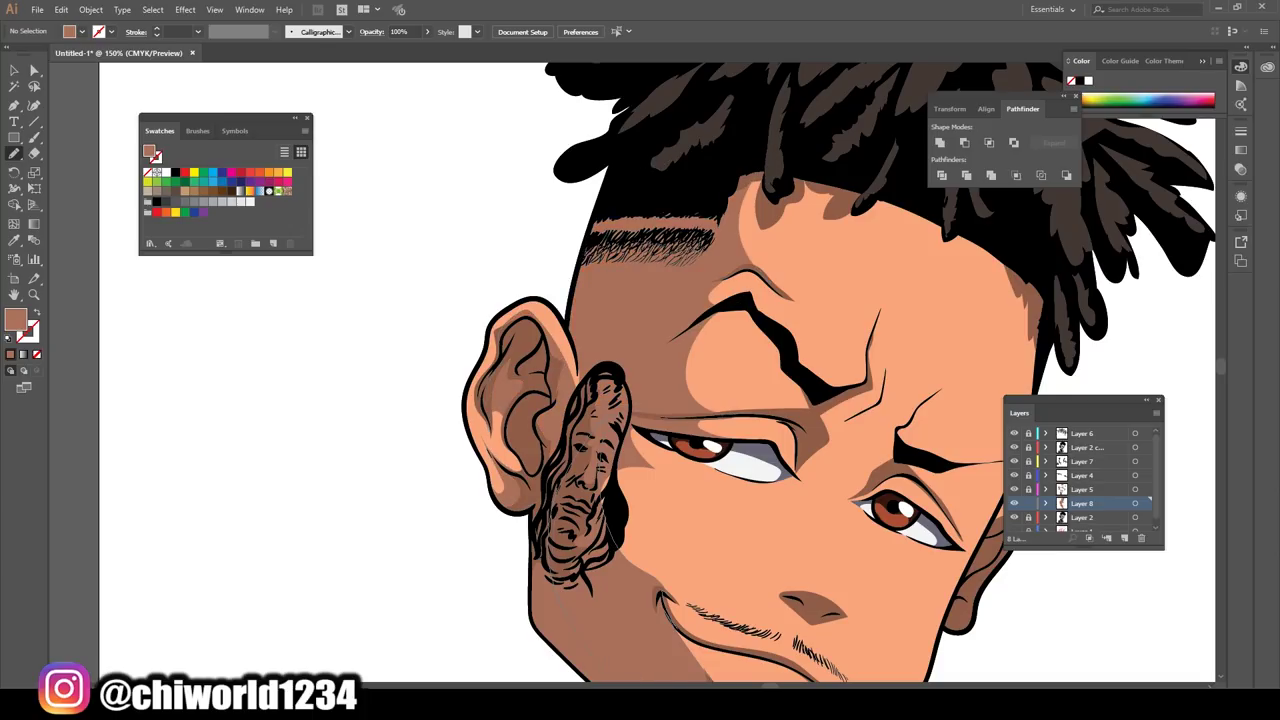
Draw brown shadows inside the ear, above the left eye and beneath both brows.
scroll(636, 674, "down", 4)
scroll(519, 584, "up", 6)
left_click_drag(478, 334, 466, 565)
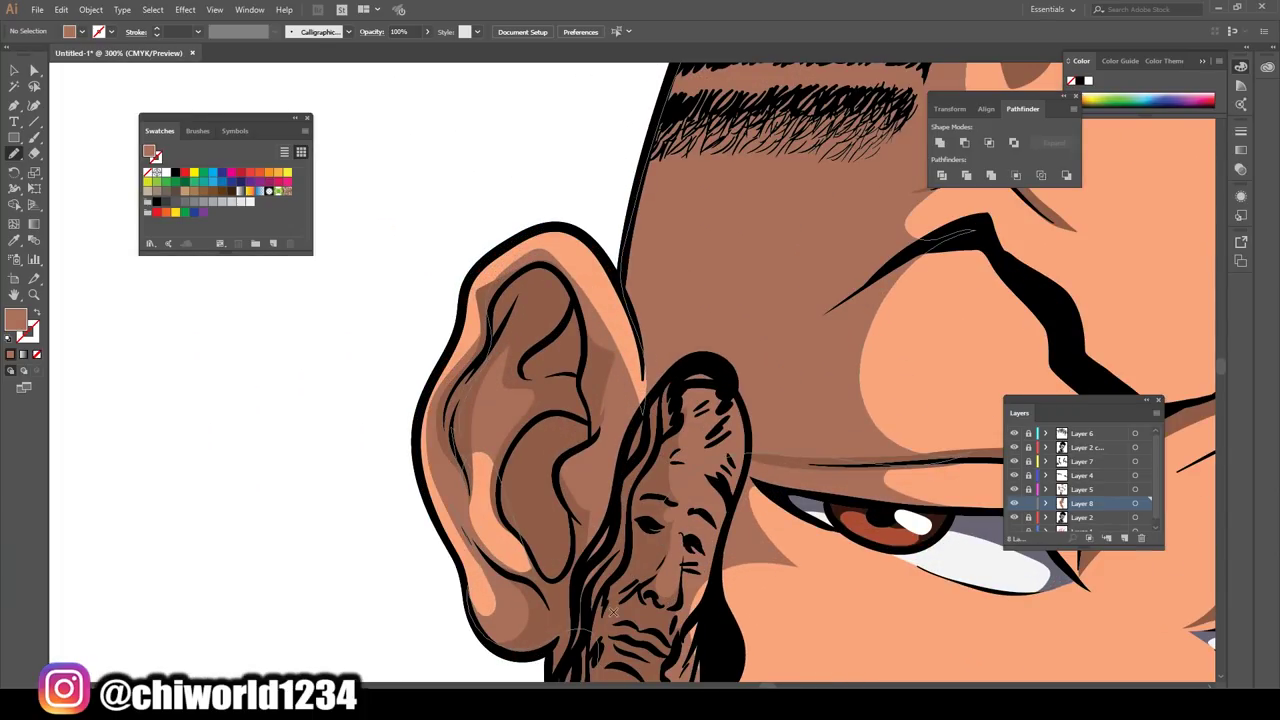
scroll(730, 530, "down", 4)
scroll(730, 530, "up", 4)
scroll(730, 528, "up", 2)
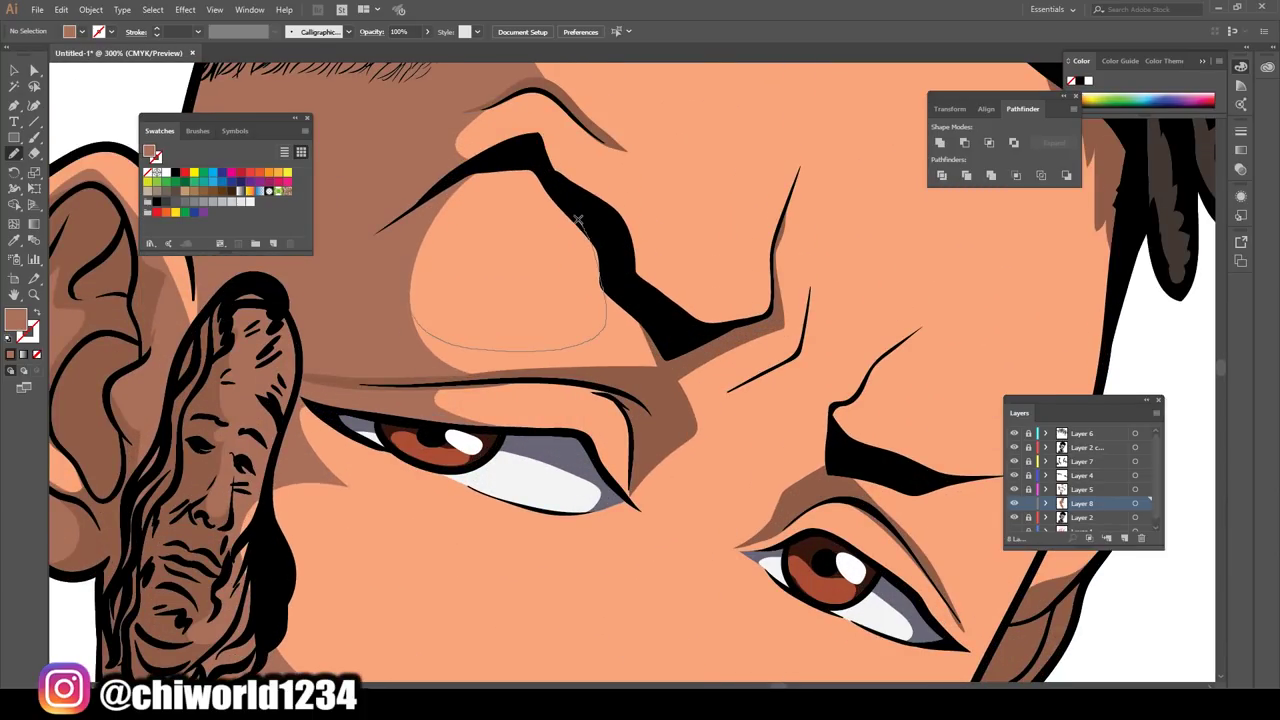
left_click_drag(578, 218, 580, 222)
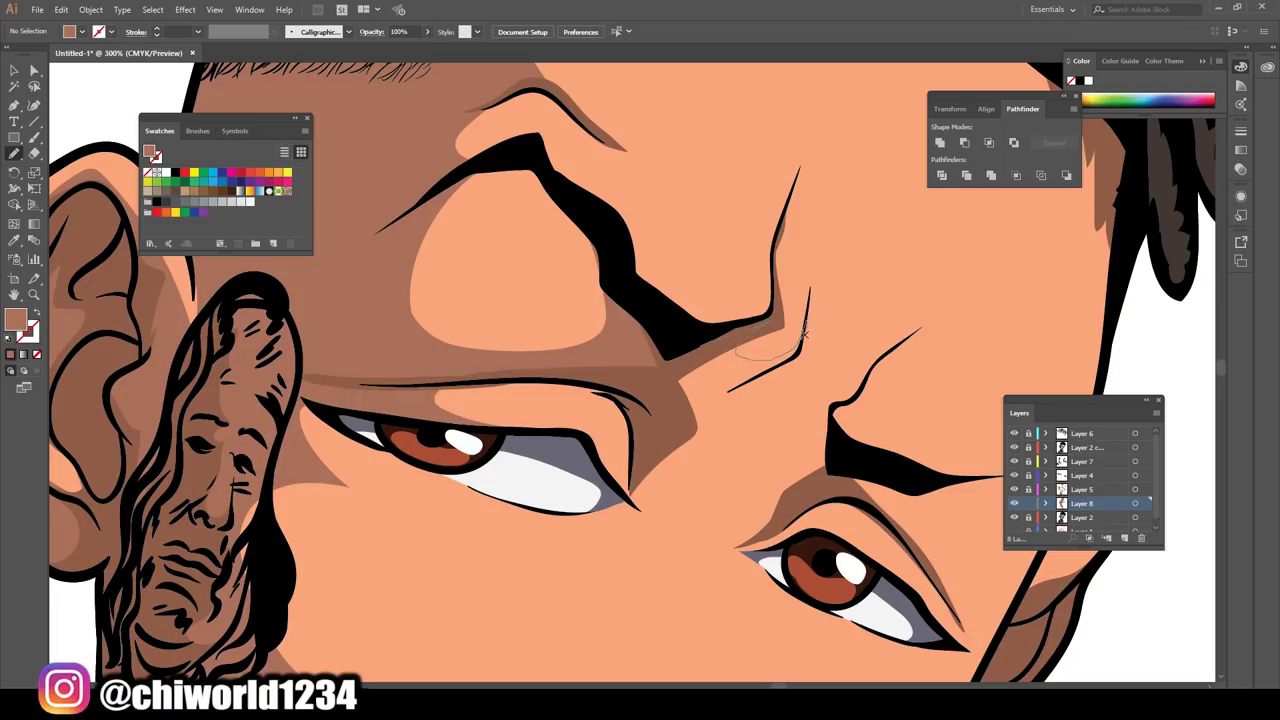
left_click_drag(668, 323, 670, 326)
scroll(670, 326, "down", 4)
scroll(508, 511, "up", 7)
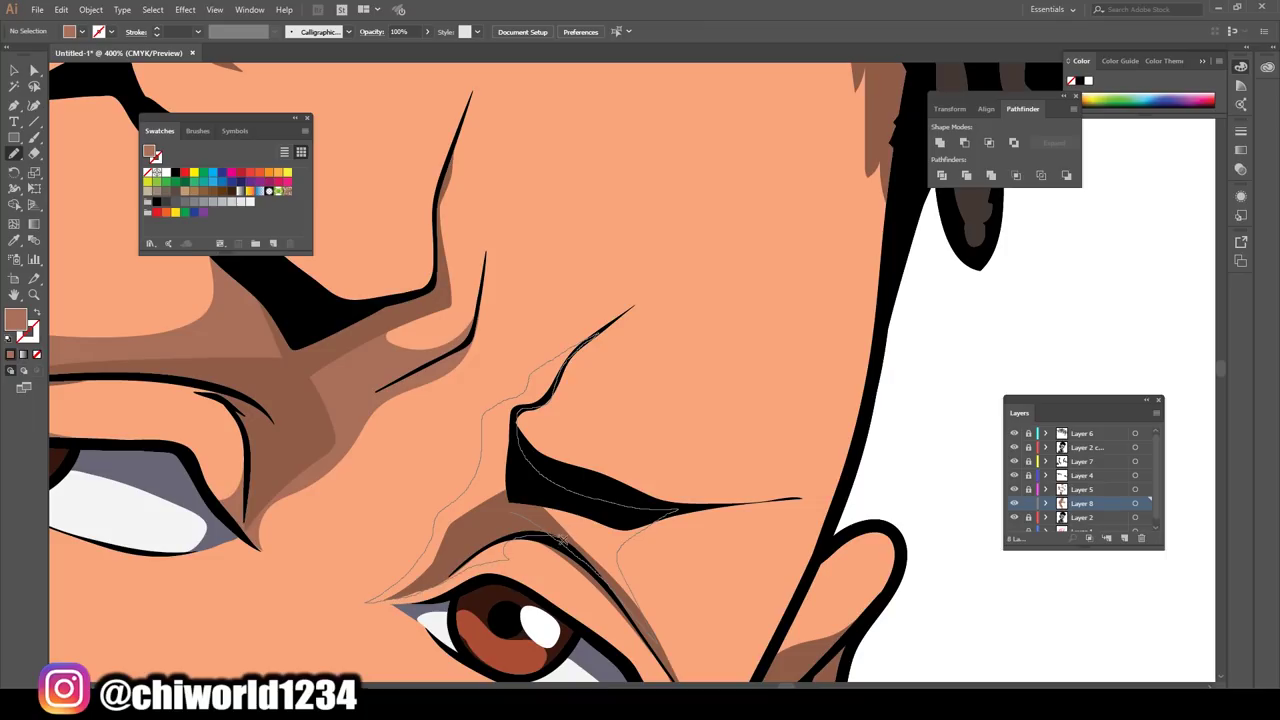
left_click_drag(563, 540, 565, 542)
scroll(565, 542, "down", 5)
scroll(757, 428, "up", 6)
Shade around the ear, complete the forehead shadow, and touch up the chin.
left_click_drag(694, 492, 696, 494)
scroll(696, 494, "down", 2)
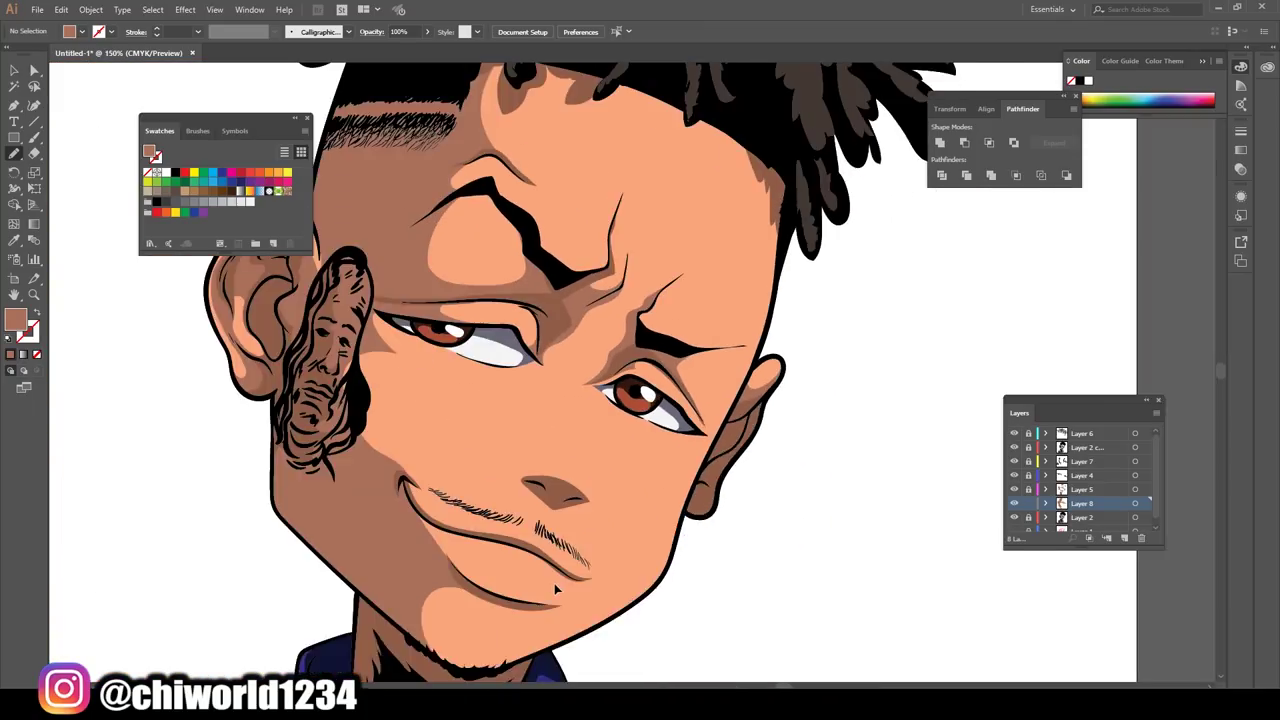
scroll(696, 494, "down", 2)
scroll(631, 263, "up", 2)
scroll(631, 263, "up", 2)
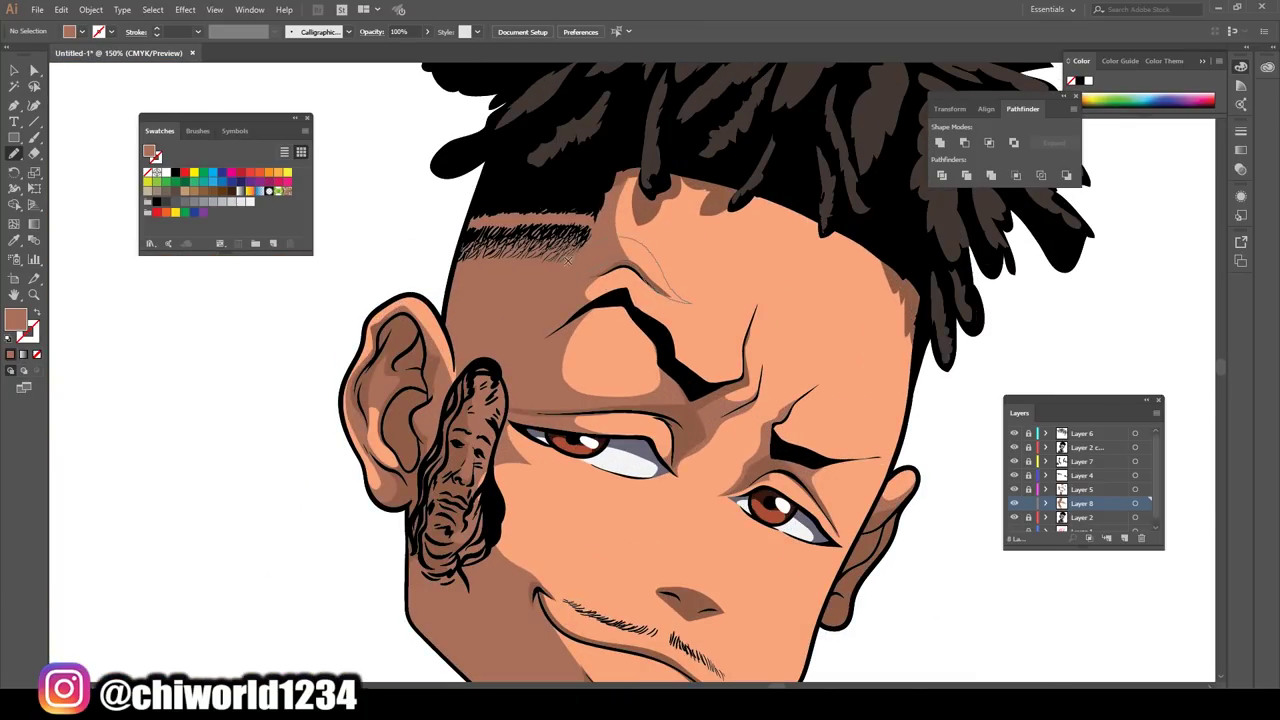
left_click(622, 218)
key("ctrl+0")
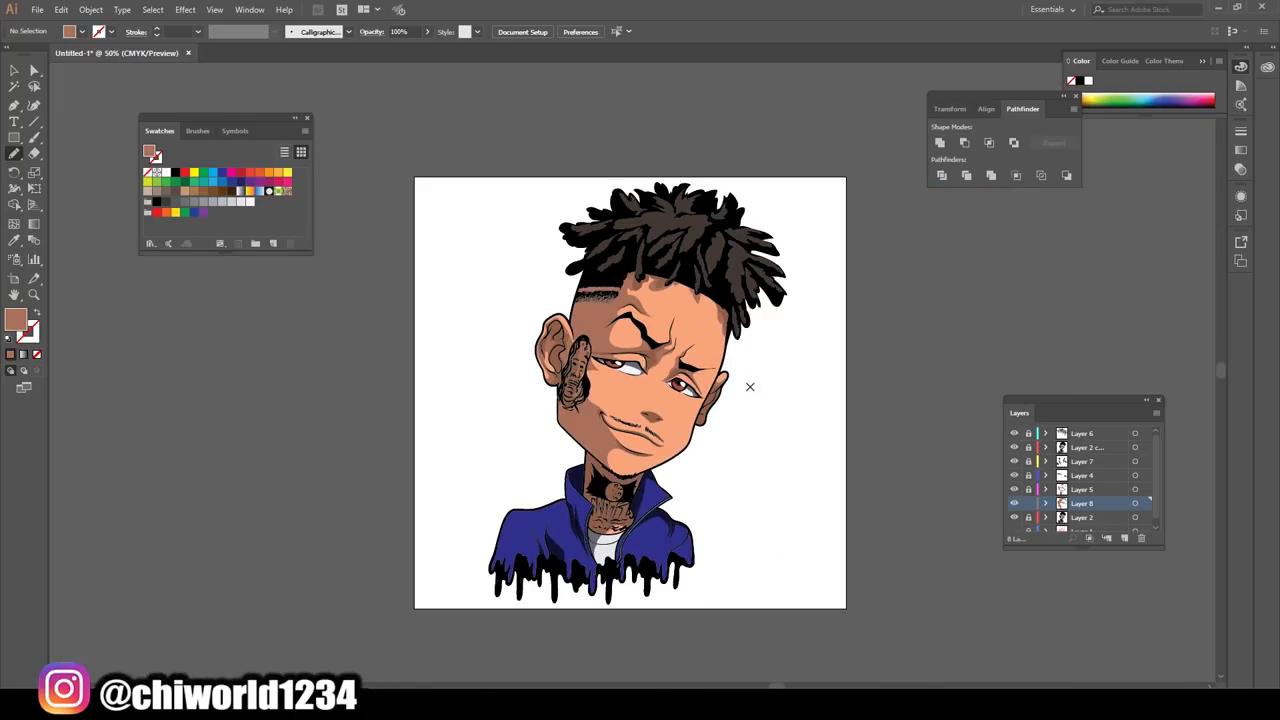
scroll(747, 382, "up", 5)
left_click_drag(715, 454, 716, 452)
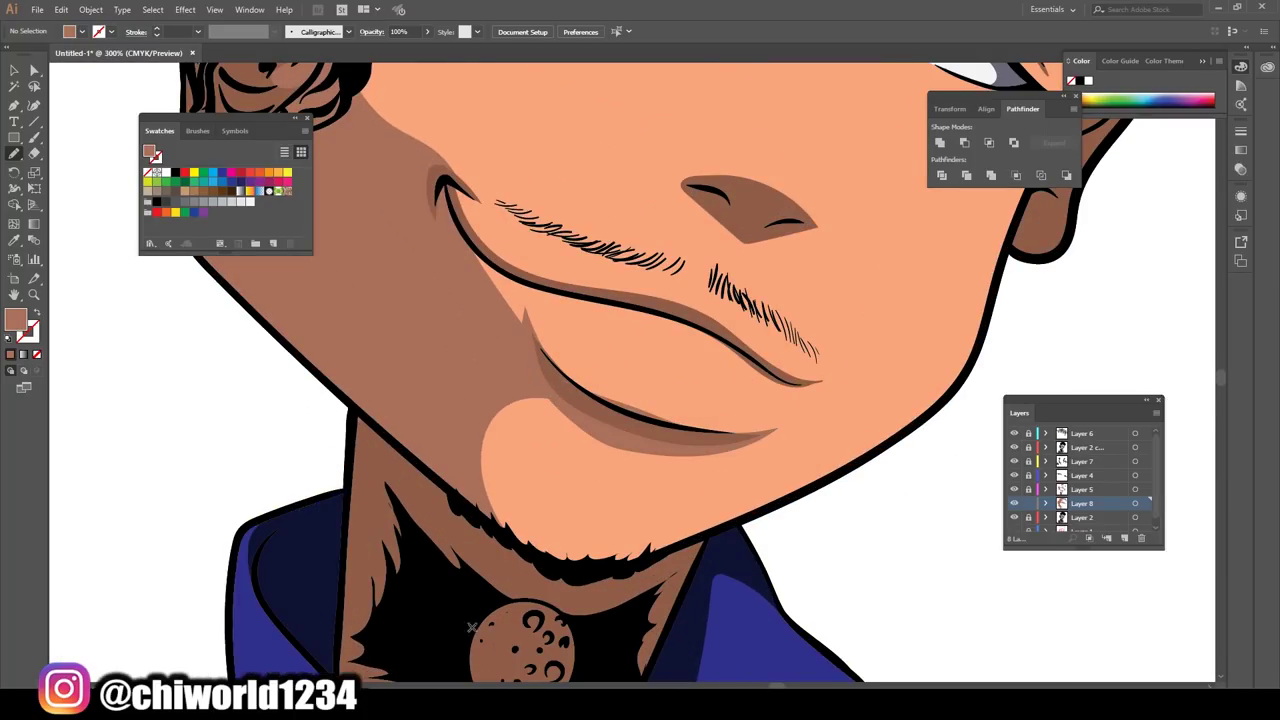
scroll(716, 450, "up", 3)
scroll(717, 443, "up", 4)
scroll(718, 436, "up", 2)
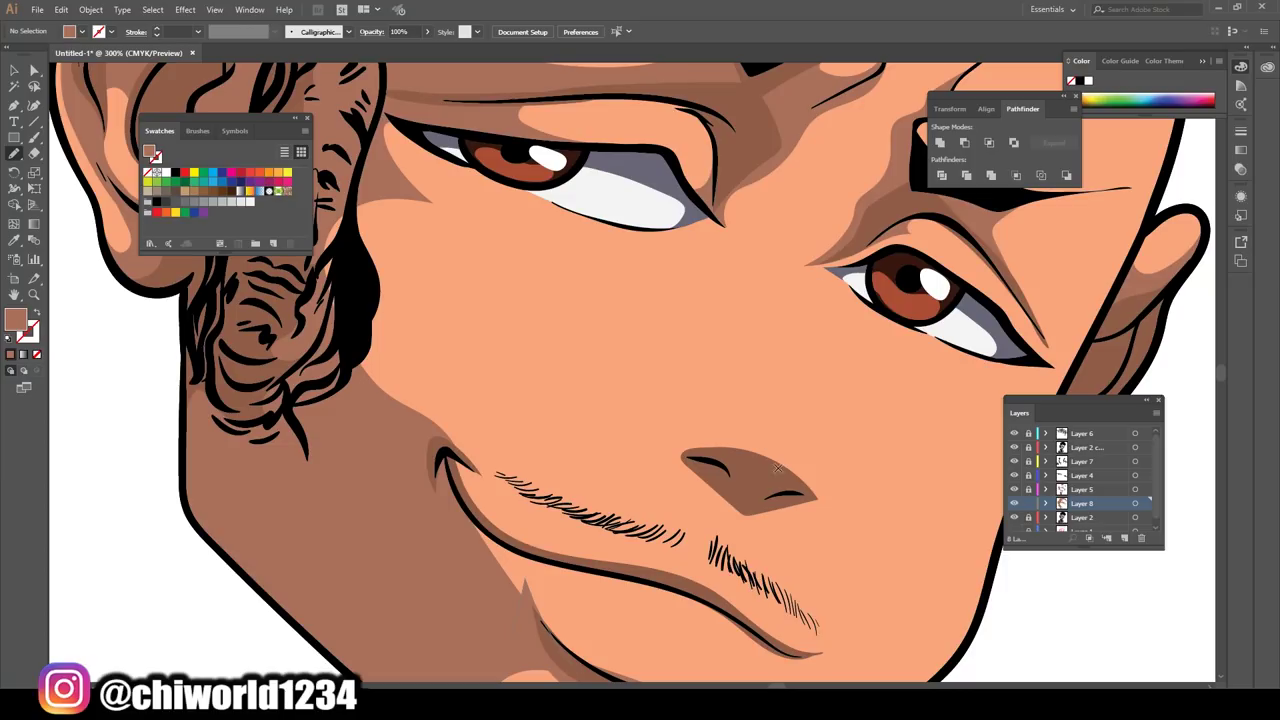
key("ctrl+0")
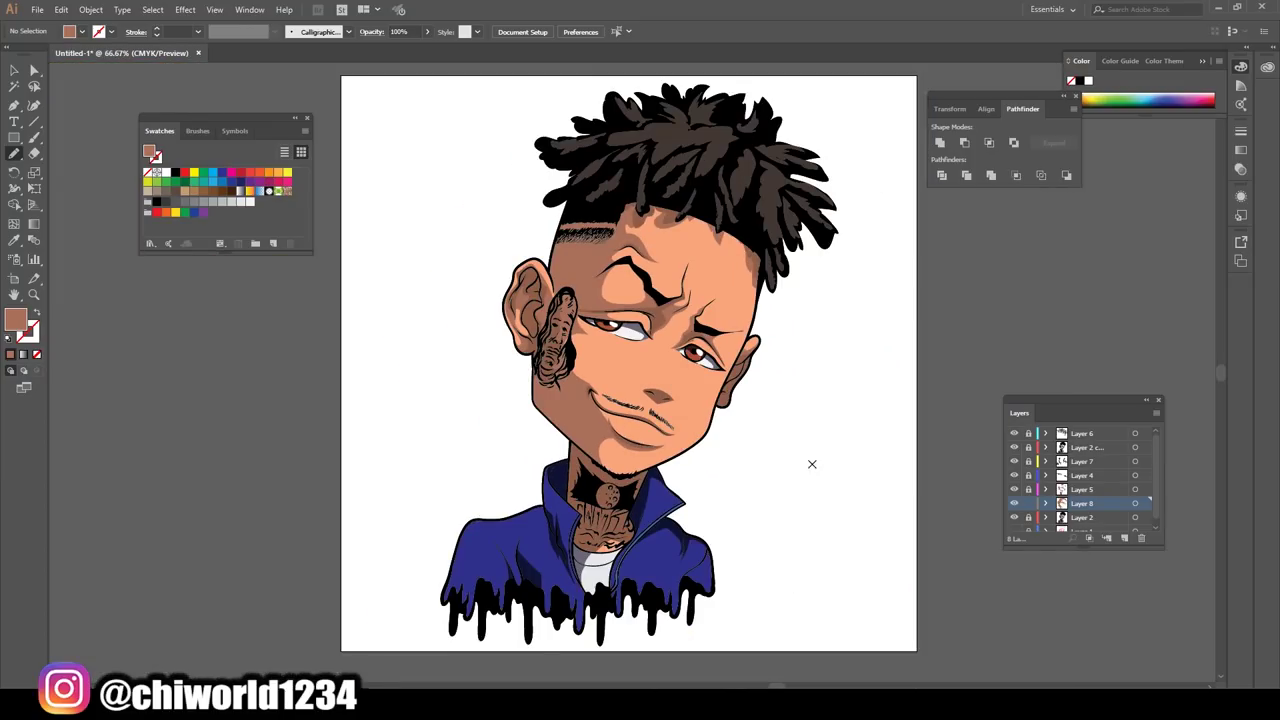
Select the face artwork and lighten its colours with Adjust Colors.
left_click(13, 70)
left_click_drag(463, 85, 893, 615)
left_click(90, 9)
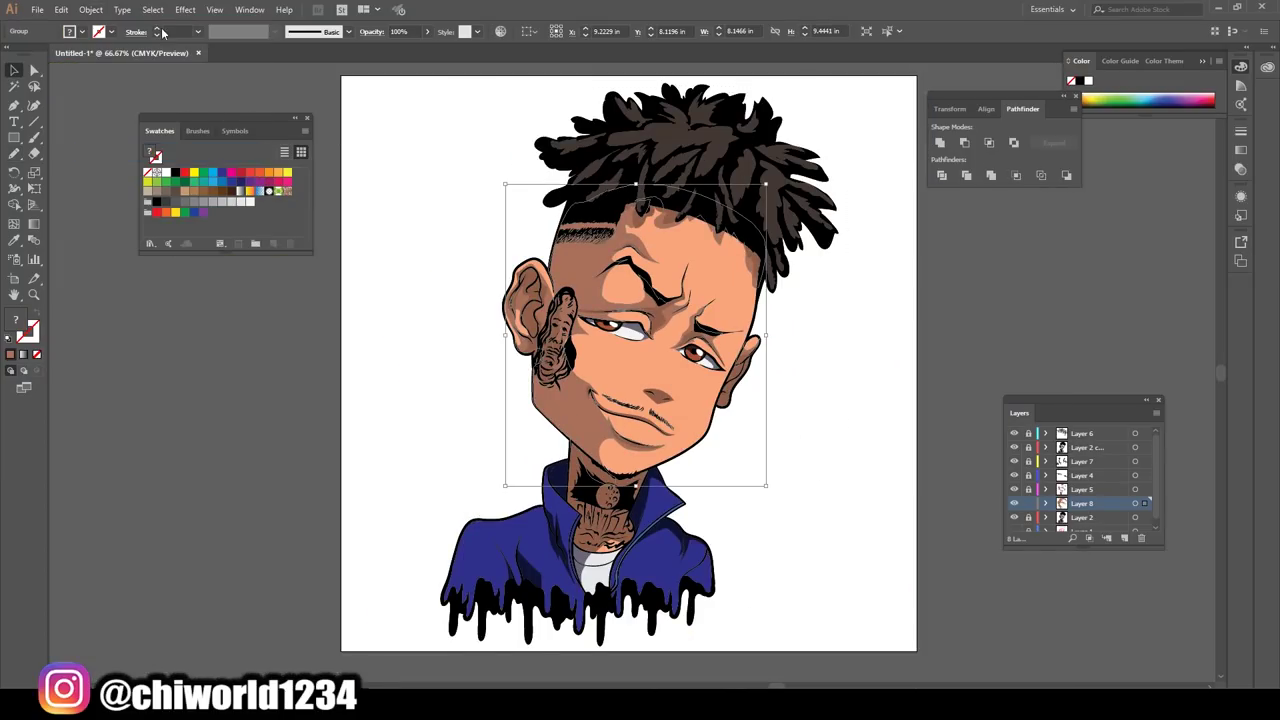
left_click(61, 9)
left_click(330, 262)
left_click_drag(124, 139, 116, 139)
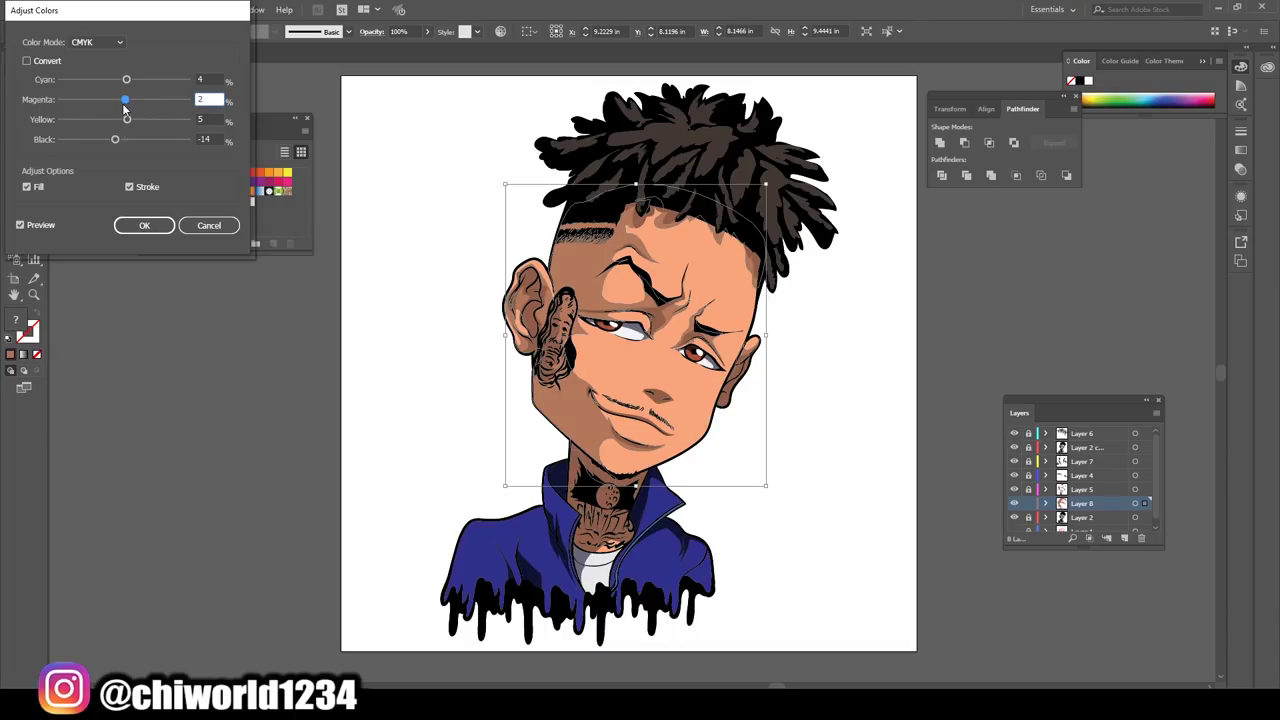
left_click(144, 225)
left_click(253, 380)
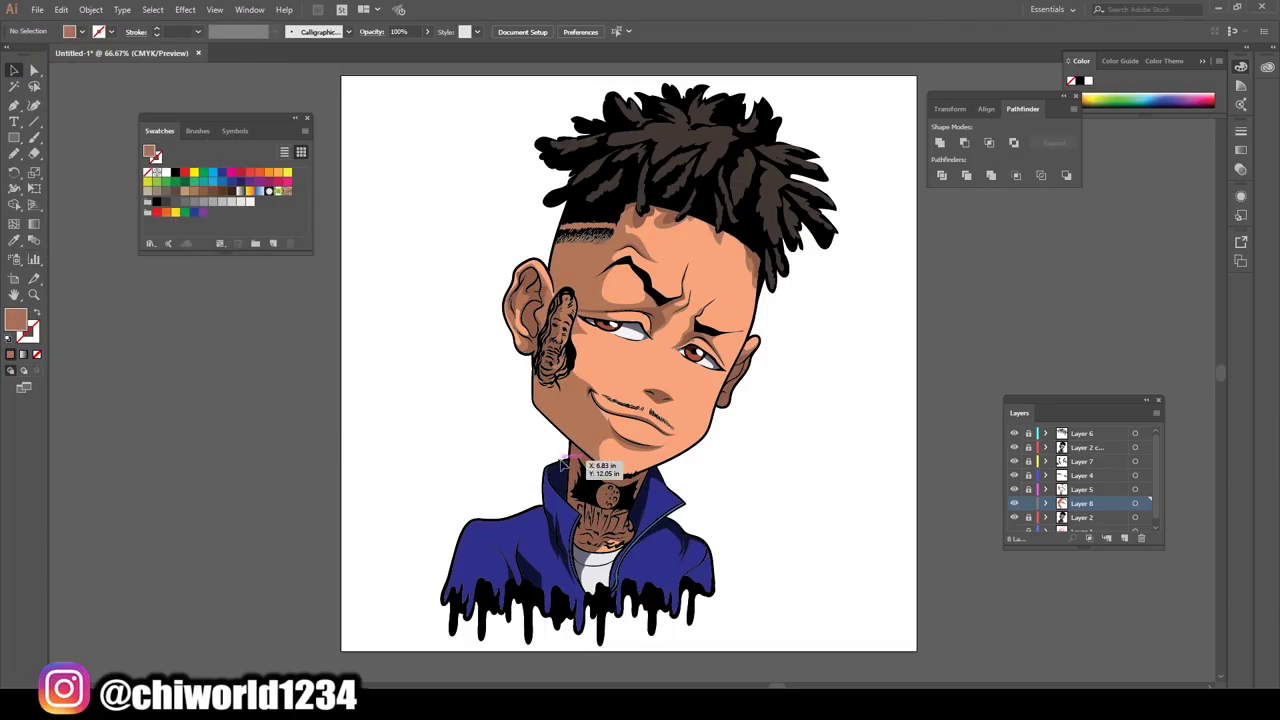
Select Layer 2's artwork and rebalance its black and yellow with Adjust Colors.
left_click(1135, 517)
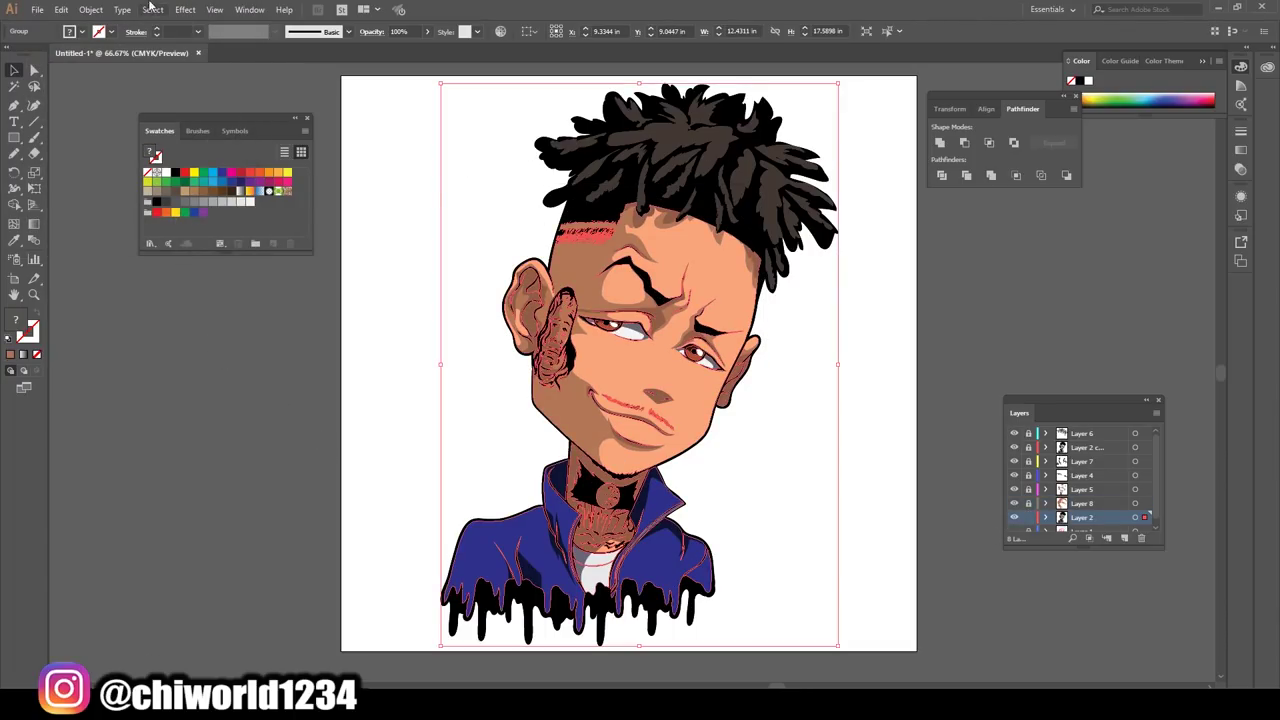
left_click(61, 9)
left_click(330, 261)
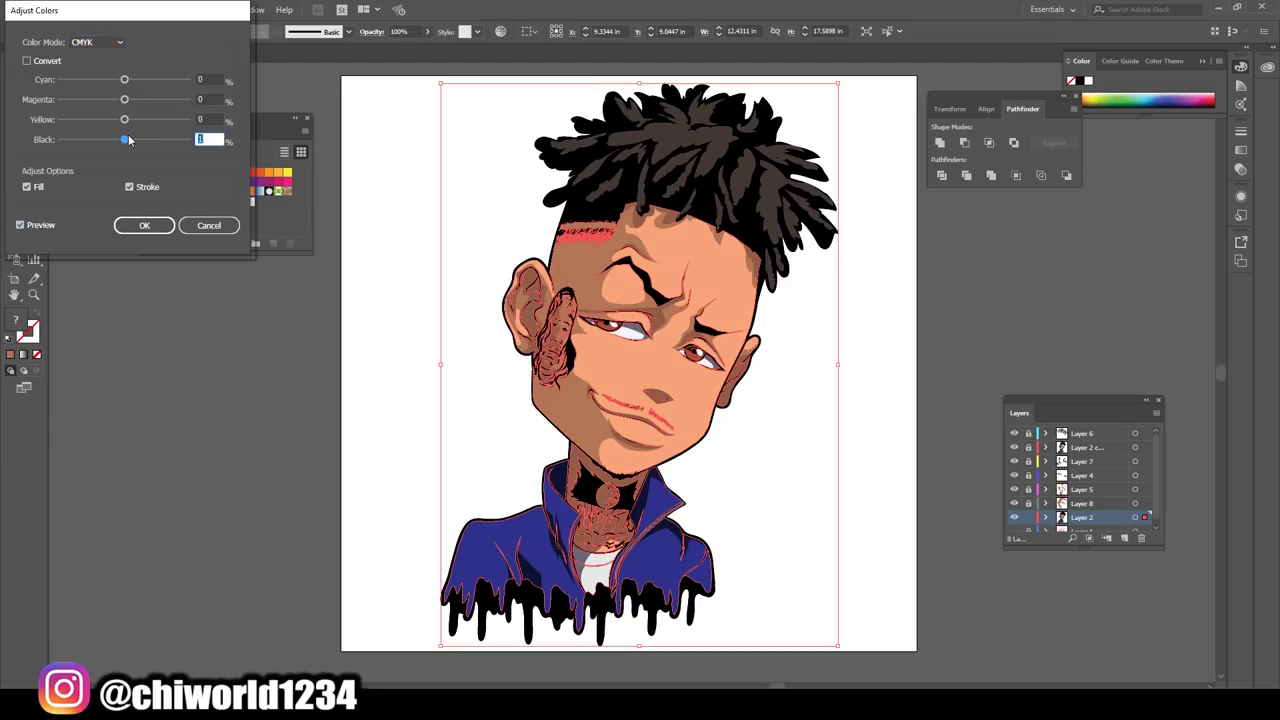
left_click_drag(128, 140, 122, 102)
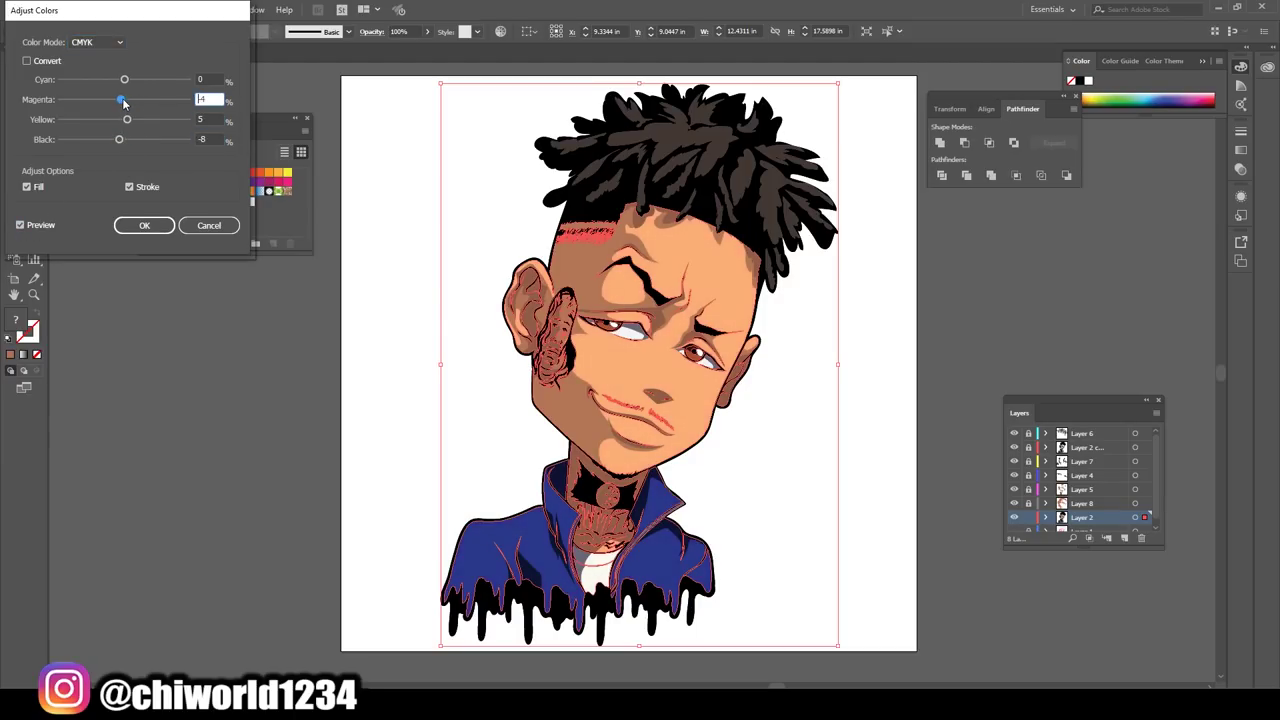
left_click(146, 225)
left_click(243, 471)
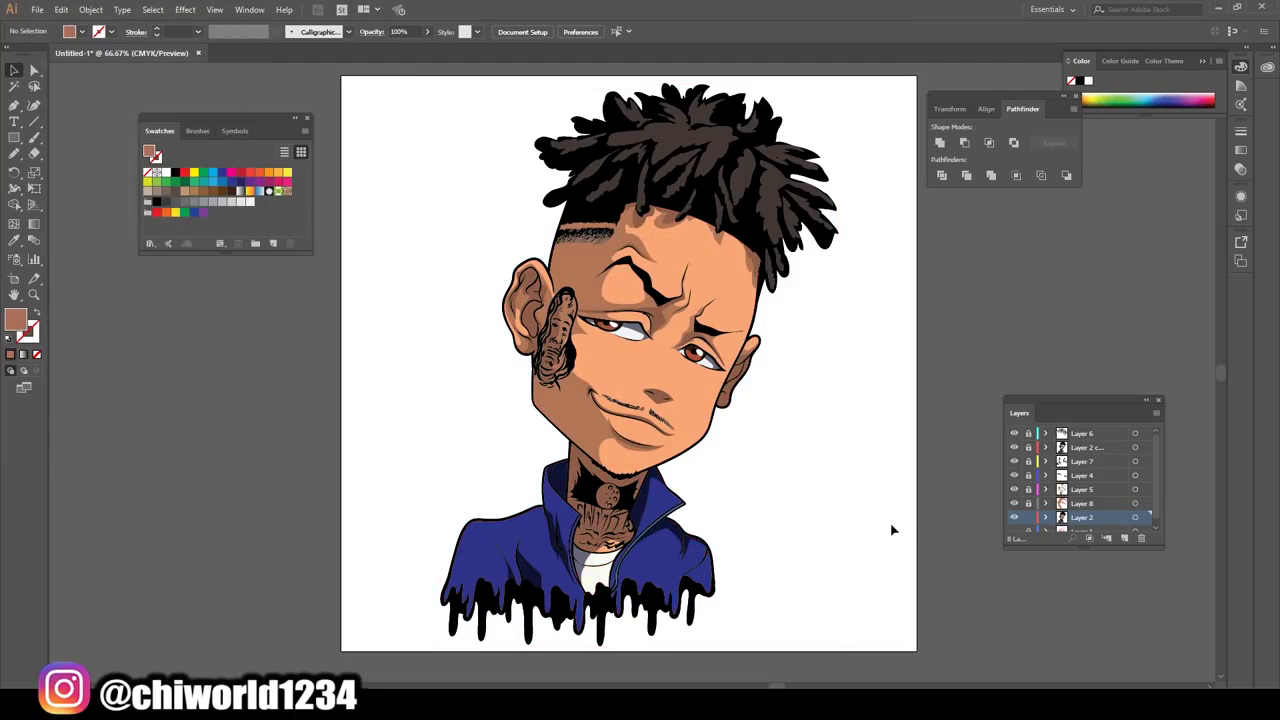